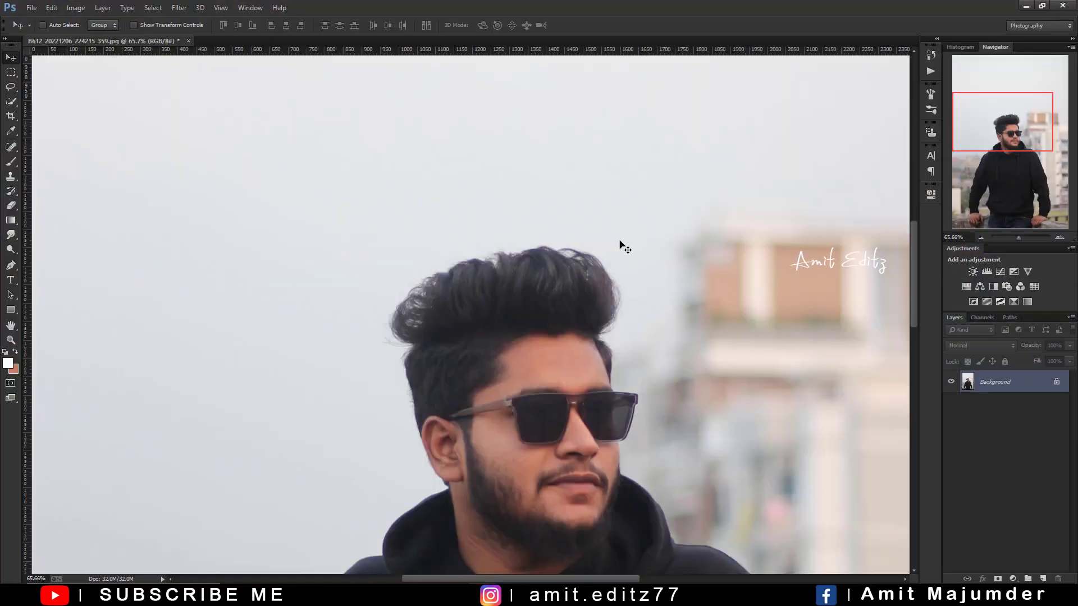
scroll(624, 248, "down", 6)
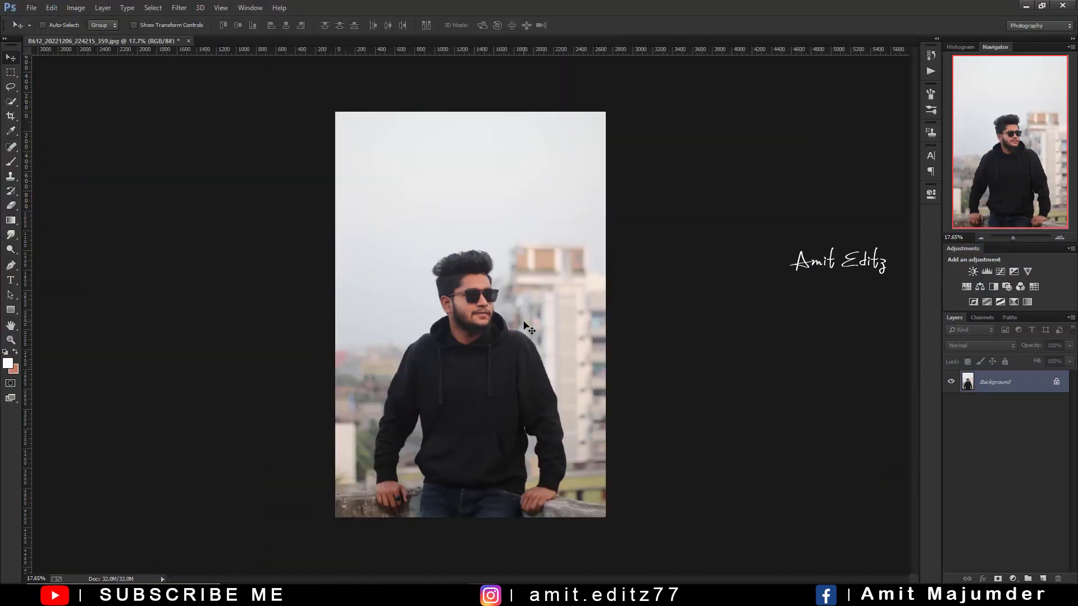
scroll(524, 325, "up", 3)
scroll(520, 324, "down", 2)
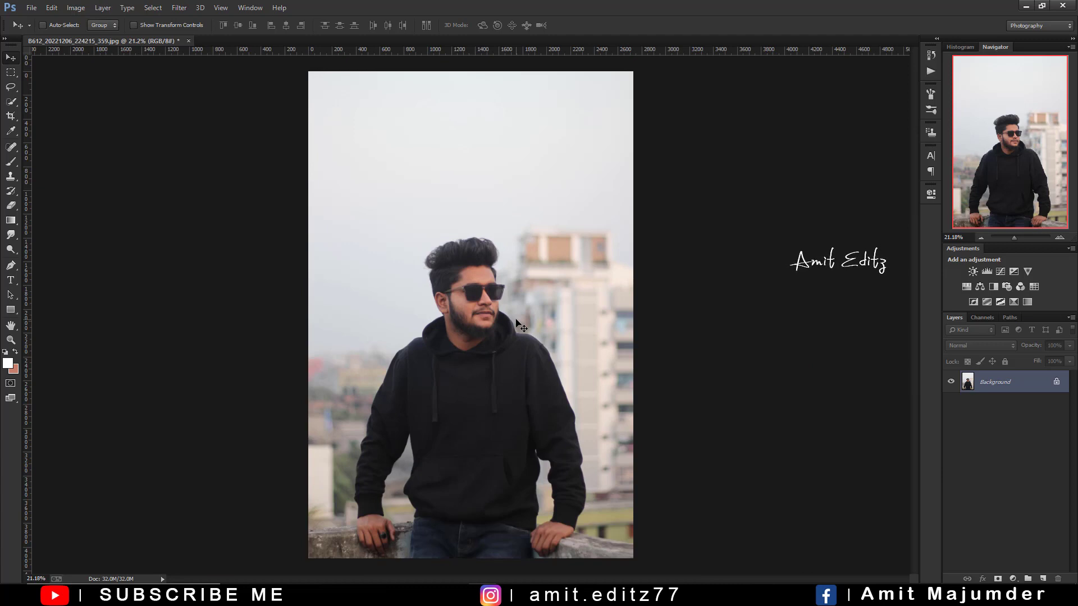
scroll(487, 271, "down", 1)
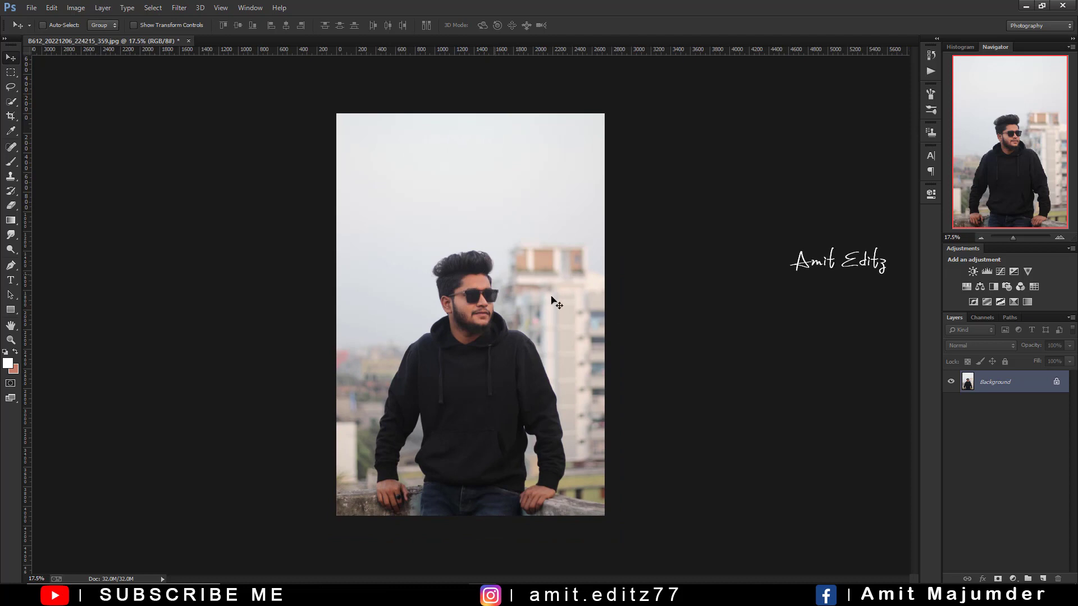
scroll(514, 310, "up", 2)
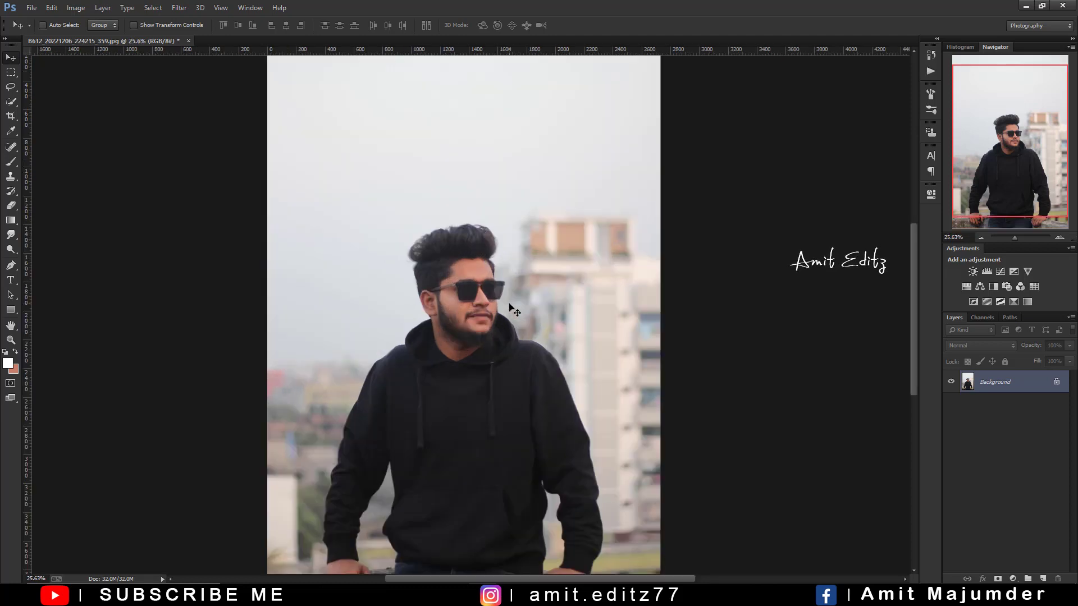
scroll(535, 246, "down", 2)
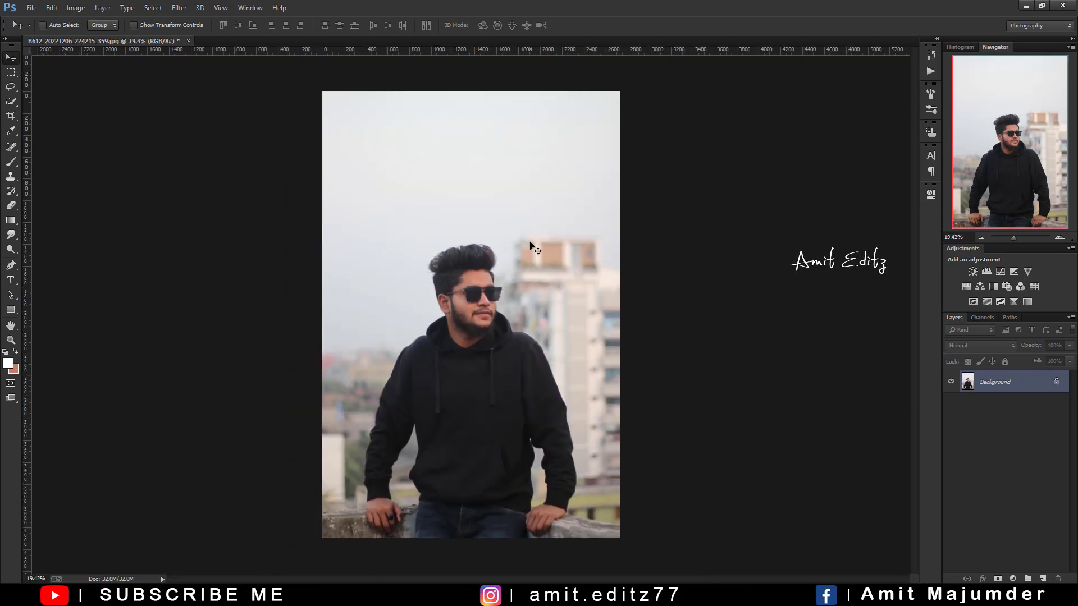
scroll(535, 247, "up", 1)
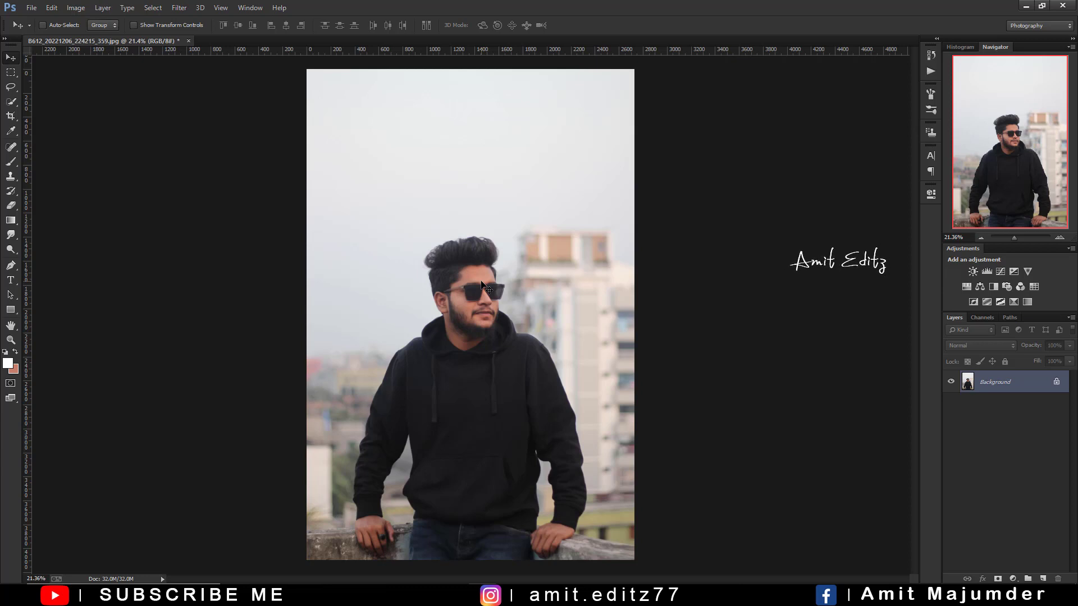
- Apply the Imagenomic Noiseware Professional filter to the Background photo using the Default settings
left_click(178, 7)
mouse_move(214, 285)
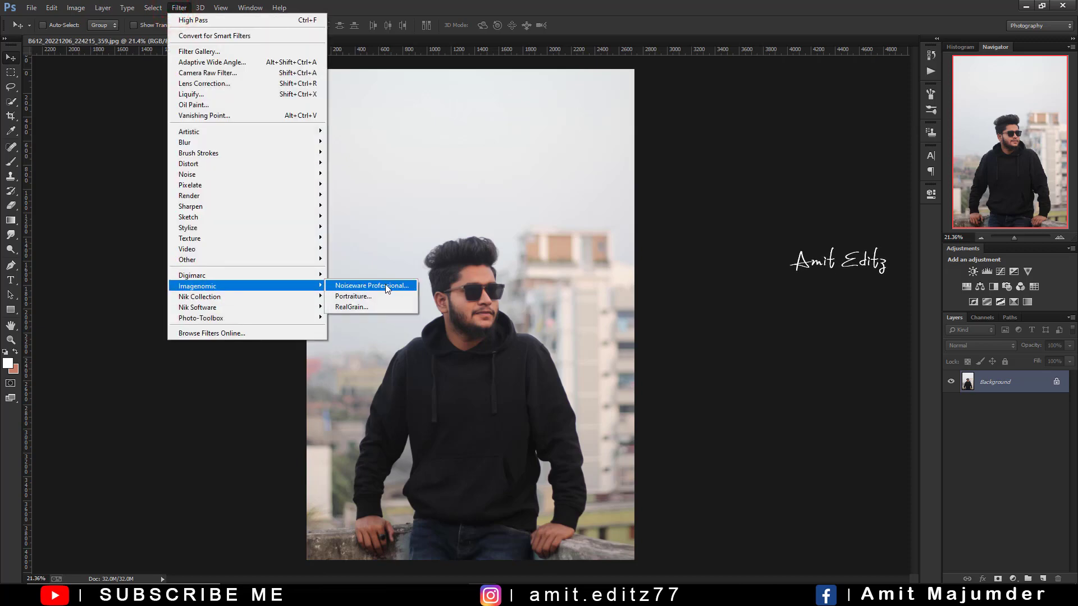
left_click(385, 285)
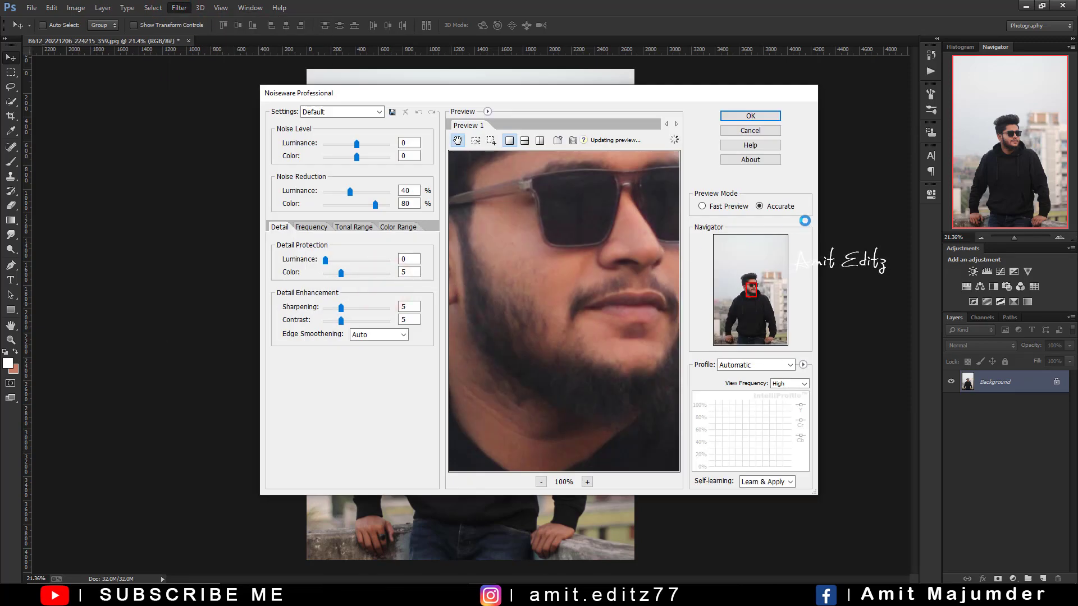
left_click(751, 115)
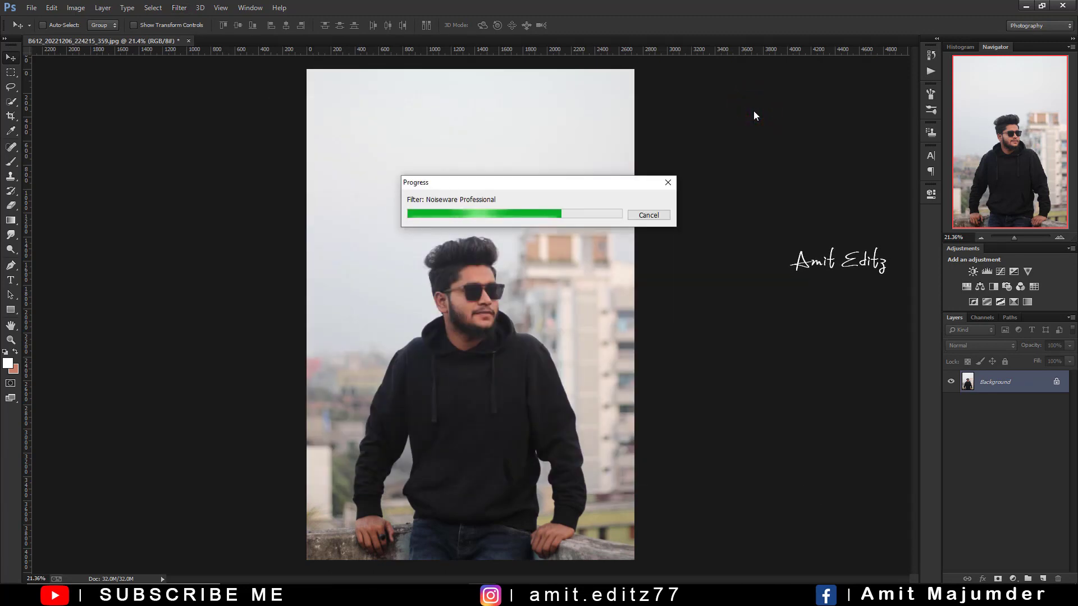
- Start a Pen tool path at the photo's left edge and trace the wall's upper edge toward the man's hand
left_click(11, 265)
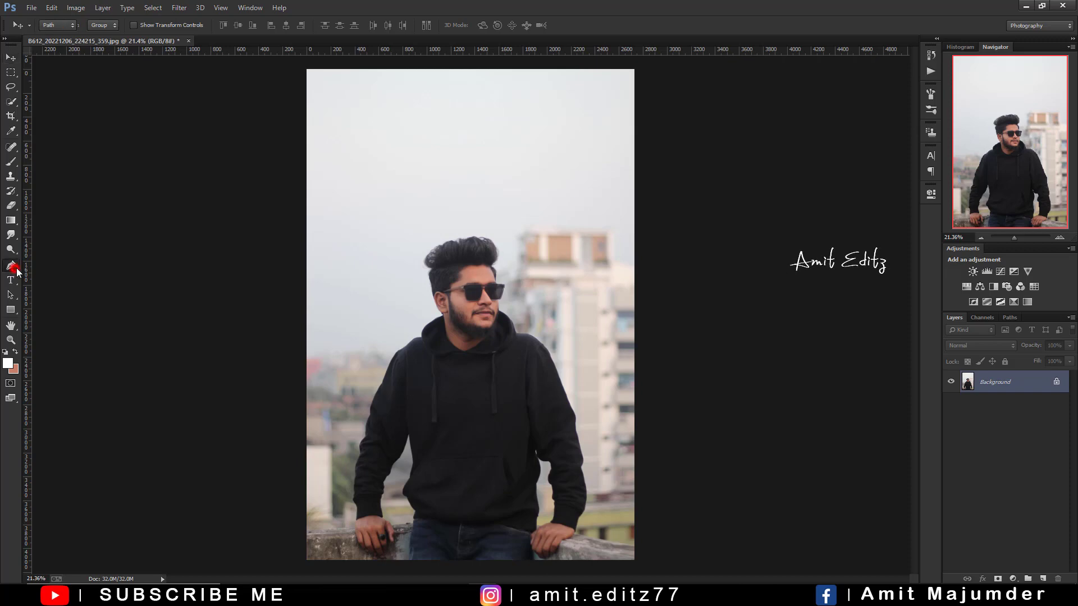
scroll(614, 335, "up", 5)
left_click_drag(434, 398, 476, 330)
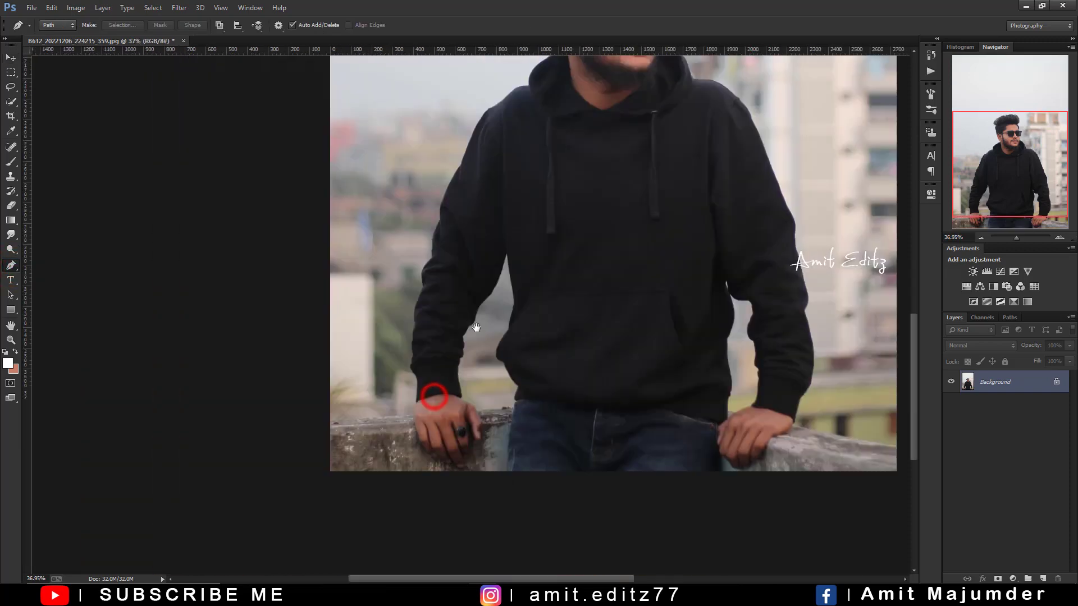
scroll(476, 330, "up", 4)
left_click_drag(390, 417, 456, 328)
scroll(453, 324, "up", 6)
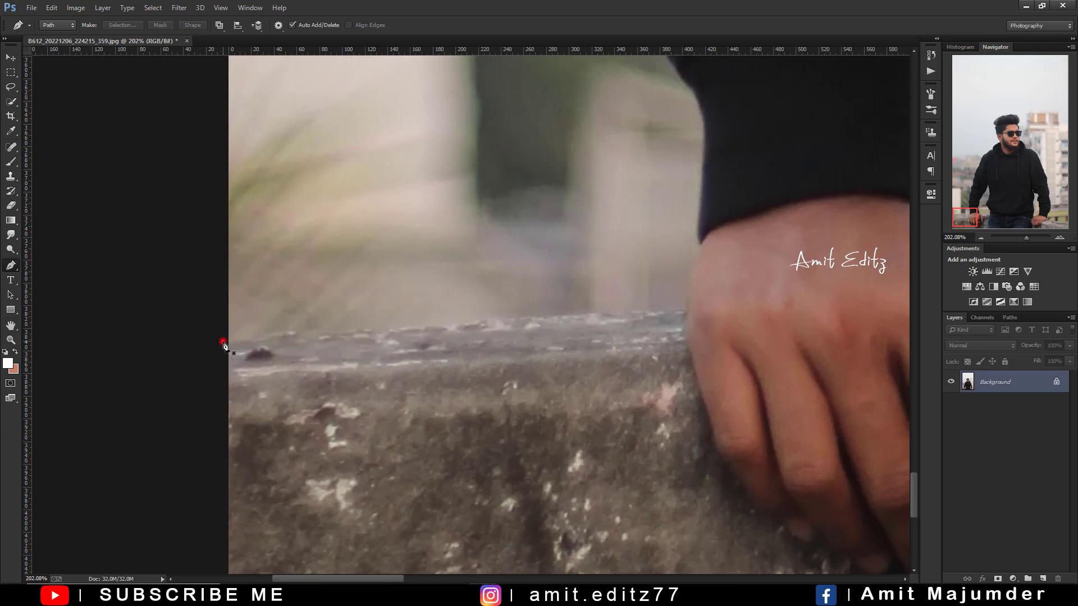
left_click(222, 342)
left_click_drag(487, 324, 578, 314)
left_click(686, 314)
left_click_drag(708, 269, 476, 431)
key("ctrl+alt+z")
key("ctrl+alt+z")
- Continue the path from the wall up the outer edge of the hand and around the hoodie cuff
left_click(685, 312)
mouse_move(721, 253)
left_mouse_down()
mouse_move(487, 436)
mouse_move(464, 408)
left_mouse_up()
left_click_drag(473, 353, 474, 351)
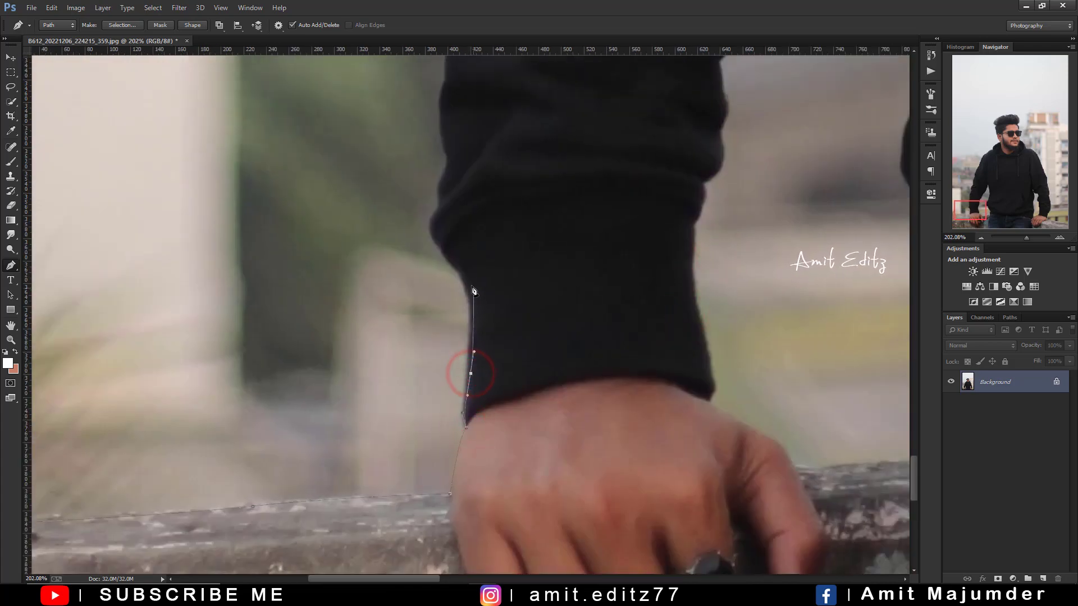
left_click_drag(466, 278, 412, 294)
scroll(406, 400, "up", 1)
left_click_drag(428, 228, 425, 200)
- Trace the path up the outer edge of the forearm sleeve, following the folds to the elbow
left_click_drag(424, 198, 377, 472)
left_click_drag(385, 392, 399, 345)
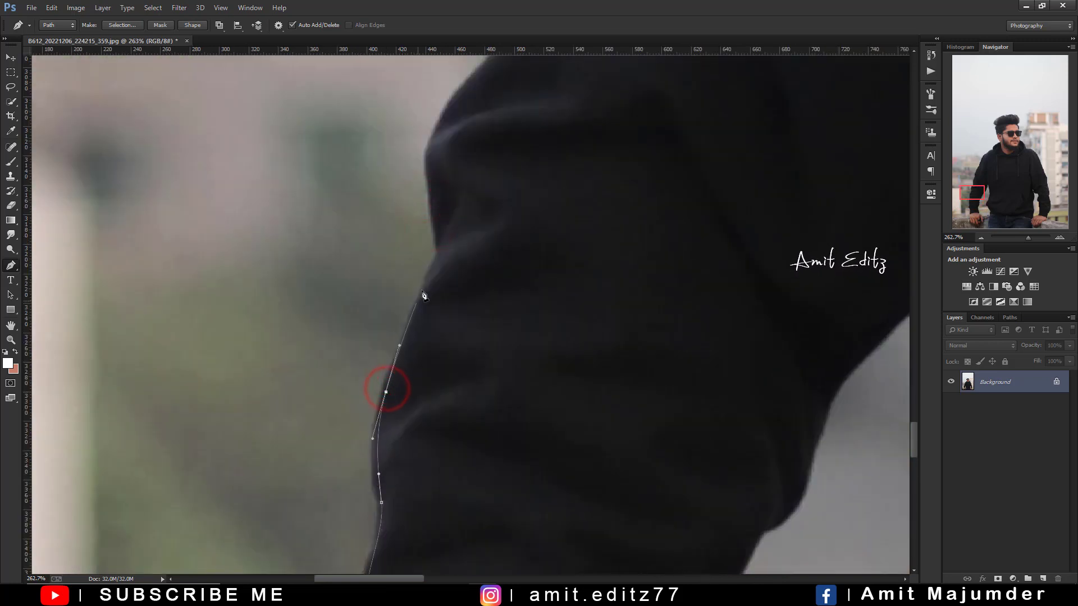
left_click_drag(436, 237, 400, 457)
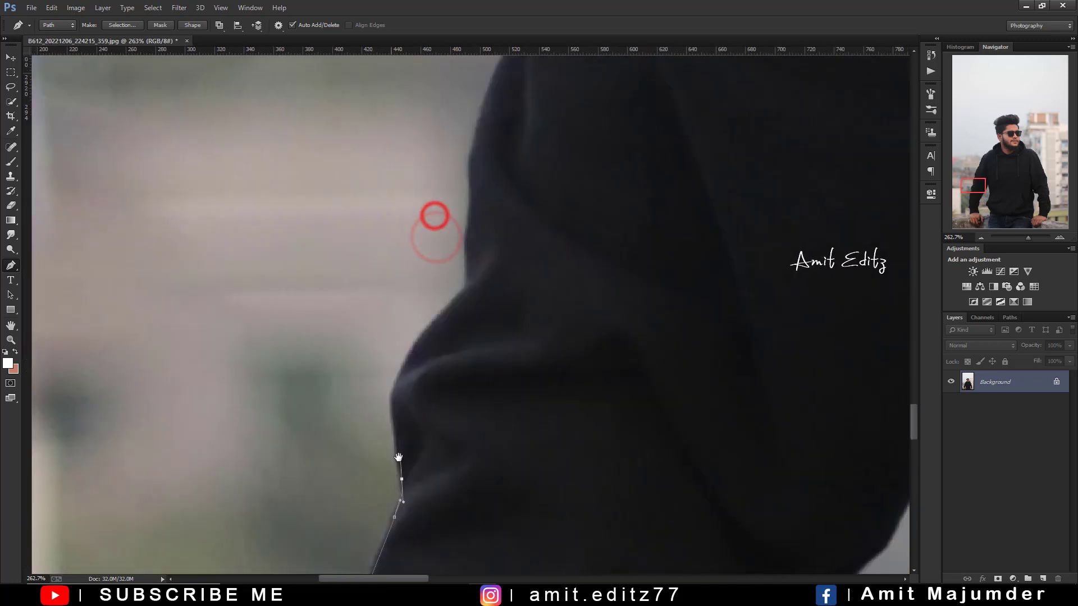
left_click_drag(402, 381, 415, 340)
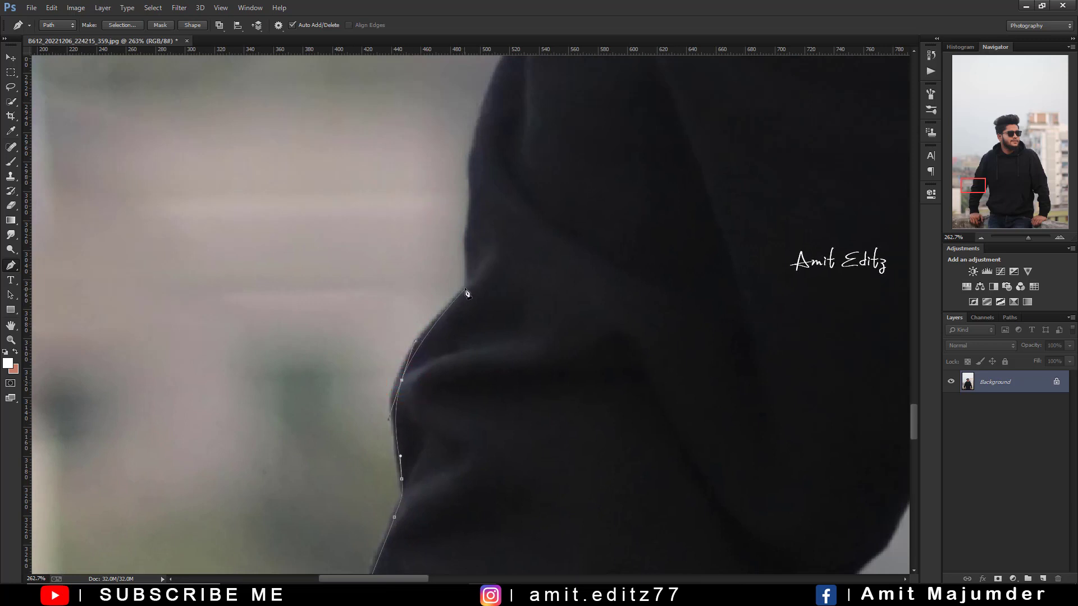
left_click(467, 284)
- Extend the path from the elbow up the outer edge of the upper sleeve, following its folds
left_click_drag(481, 231, 366, 469)
left_click_drag(360, 406, 366, 372)
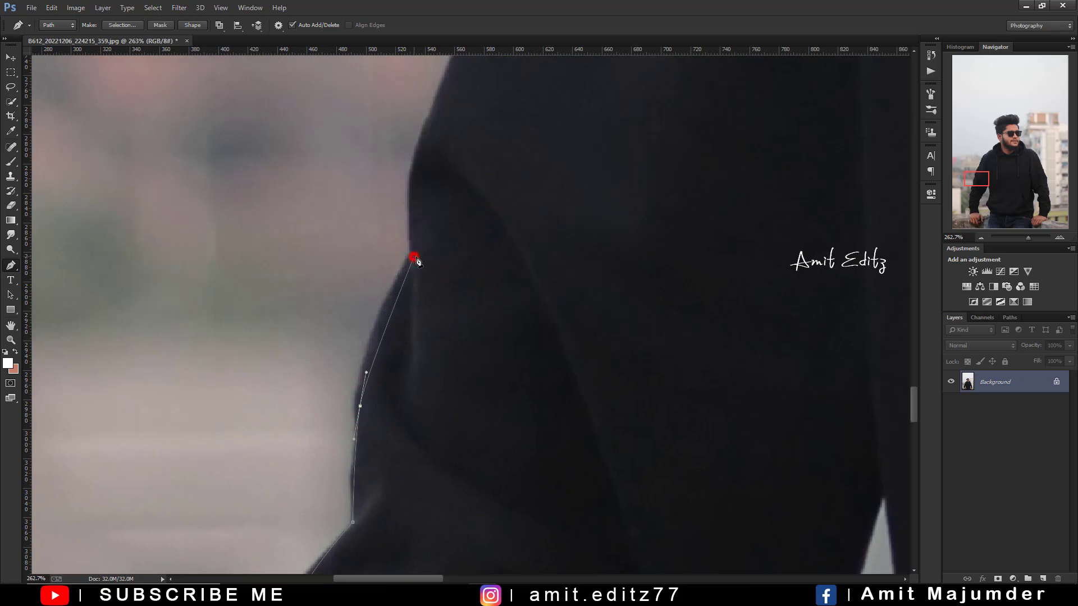
left_click_drag(414, 257, 437, 212)
left_click_drag(428, 137, 386, 319)
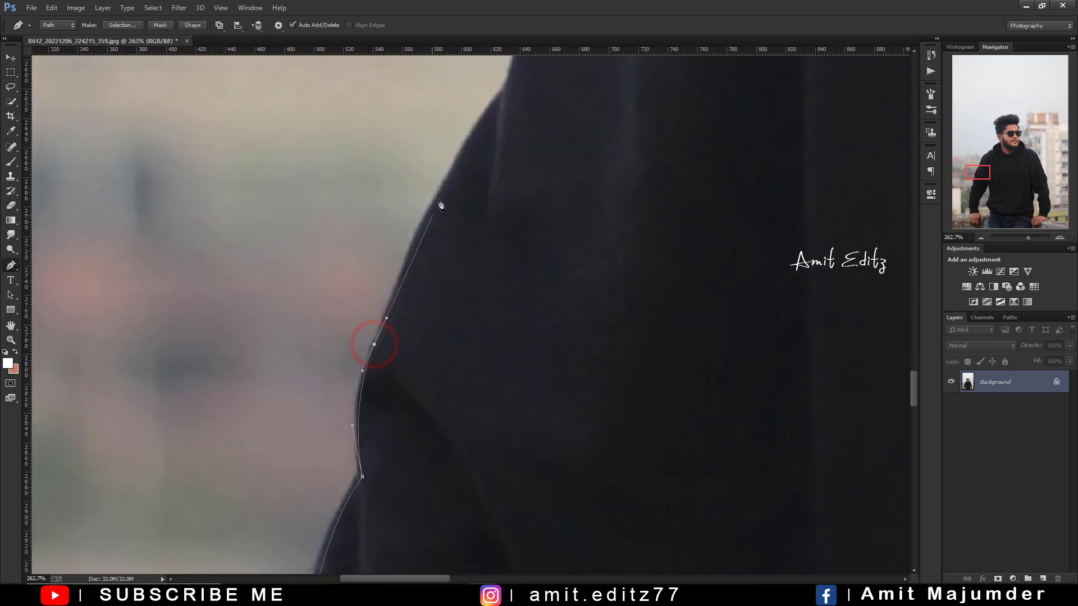
left_click(448, 174)
left_click_drag(449, 173, 284, 418)
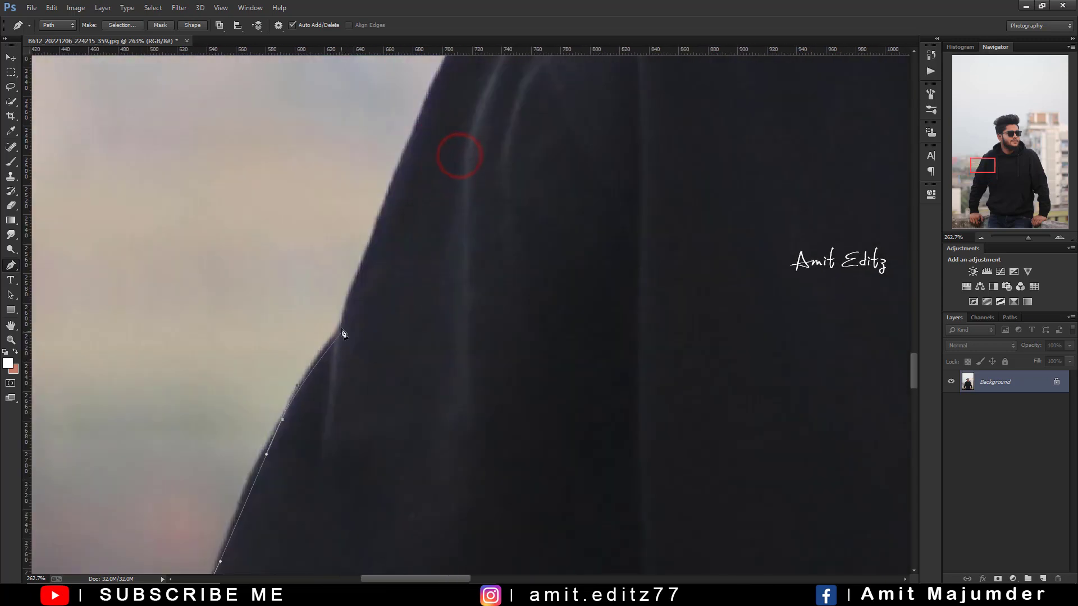
- Trace the path over the top of the sleeve and along the shoulder to the base of the hood
left_click_drag(414, 241, 300, 434)
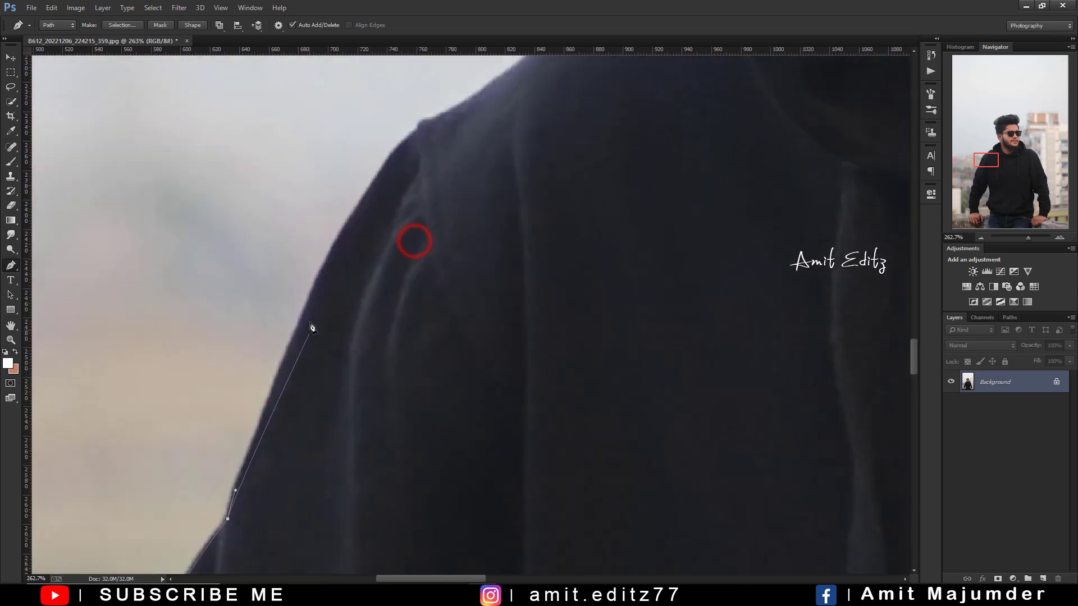
left_click_drag(317, 283, 342, 228)
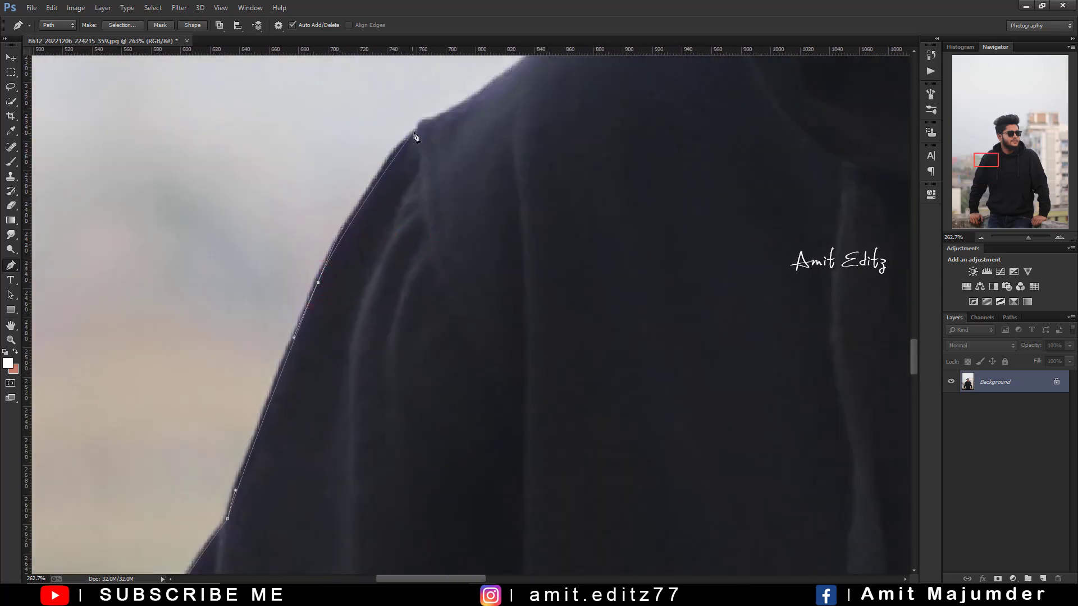
left_click_drag(414, 132, 243, 342)
left_click_drag(339, 277, 377, 236)
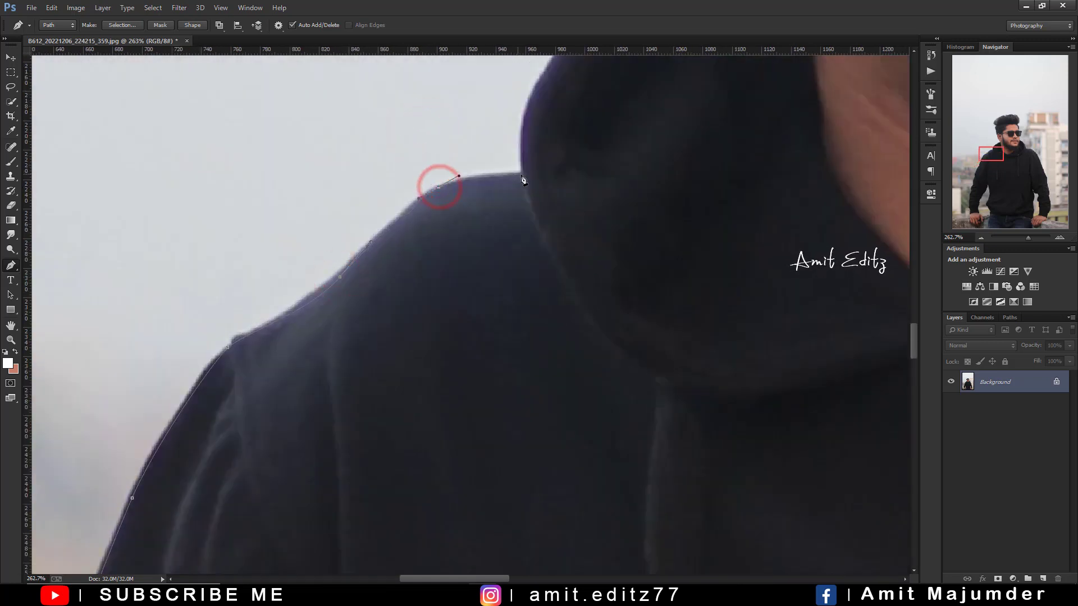
- Trace the path around the hood's outer curve up to where it meets the neck
left_click_drag(527, 158, 351, 328)
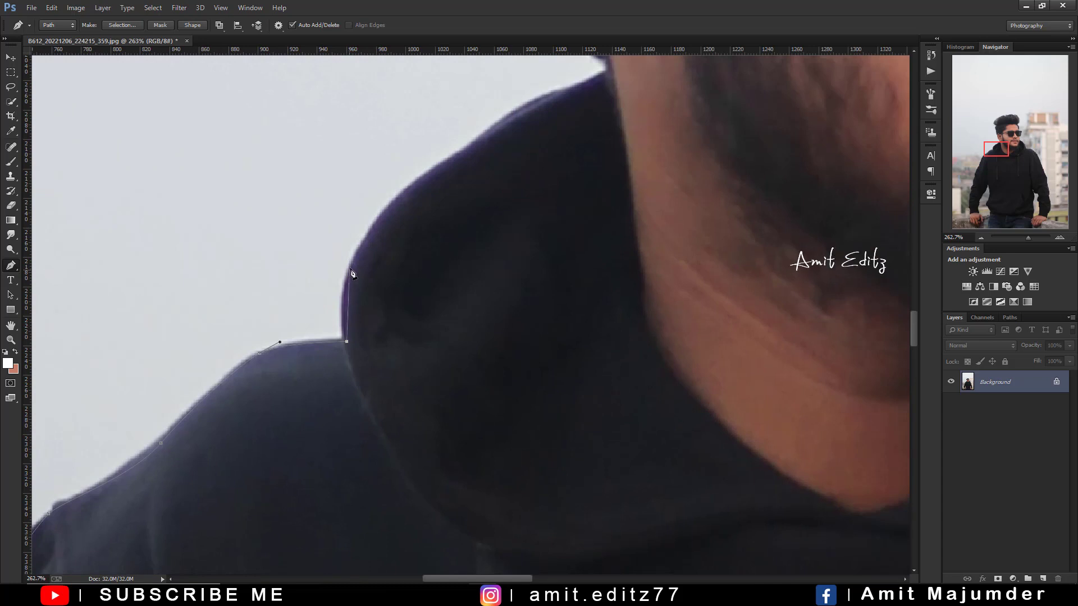
left_click_drag(364, 243, 365, 237)
left_click_drag(466, 149, 470, 148)
left_click(610, 71)
left_click_drag(613, 50, 481, 307)
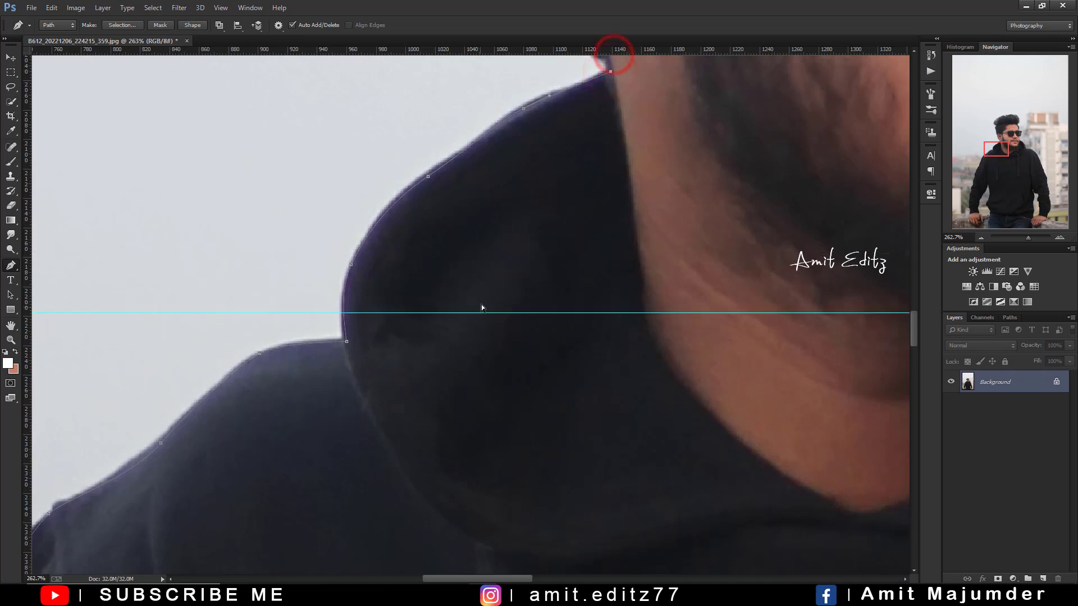
- Continue the path from the neck past the earlobe and up the outer edge of the ear
left_click_drag(582, 150, 434, 493)
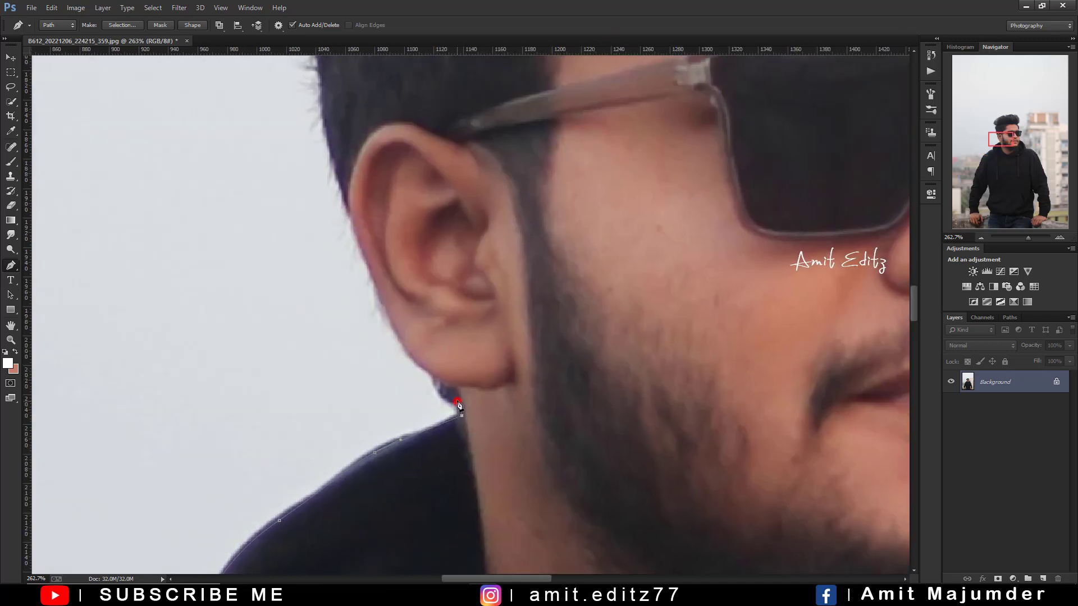
left_click_drag(432, 371, 415, 357)
left_click_drag(387, 311, 427, 496)
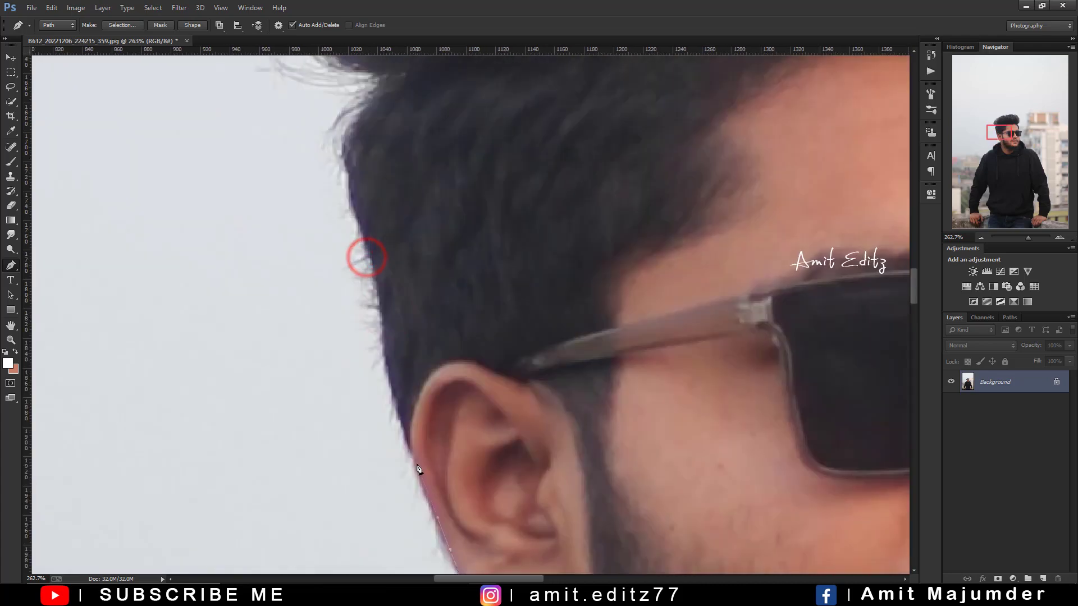
left_click_drag(413, 453, 406, 432)
- Trace the path up the short hair above the ear to the base of the raised hair
left_click_drag(384, 328, 383, 296)
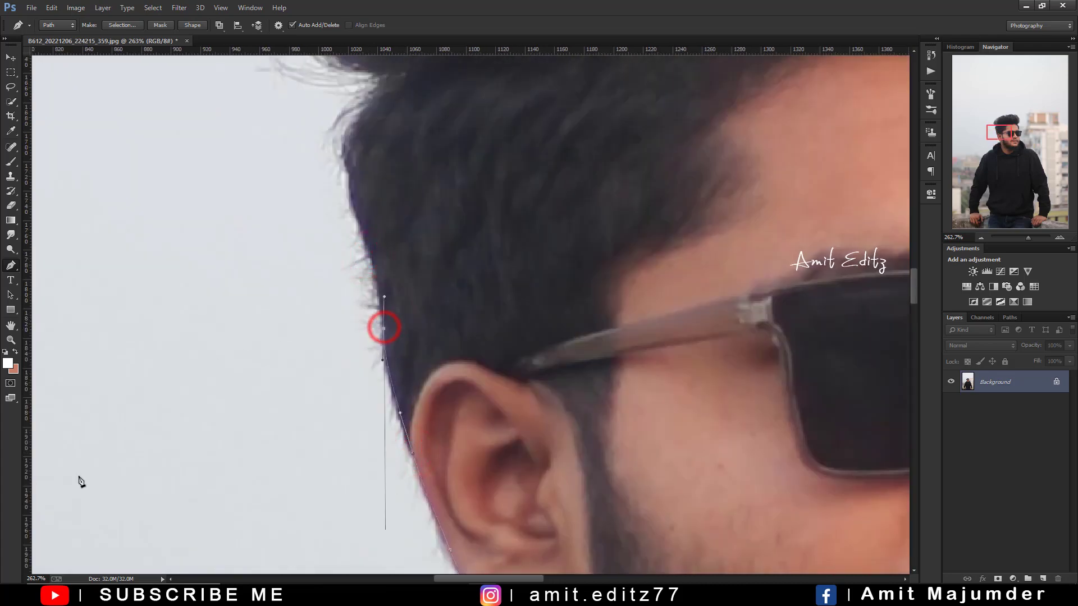
left_click_drag(353, 189, 343, 145)
left_click(350, 117)
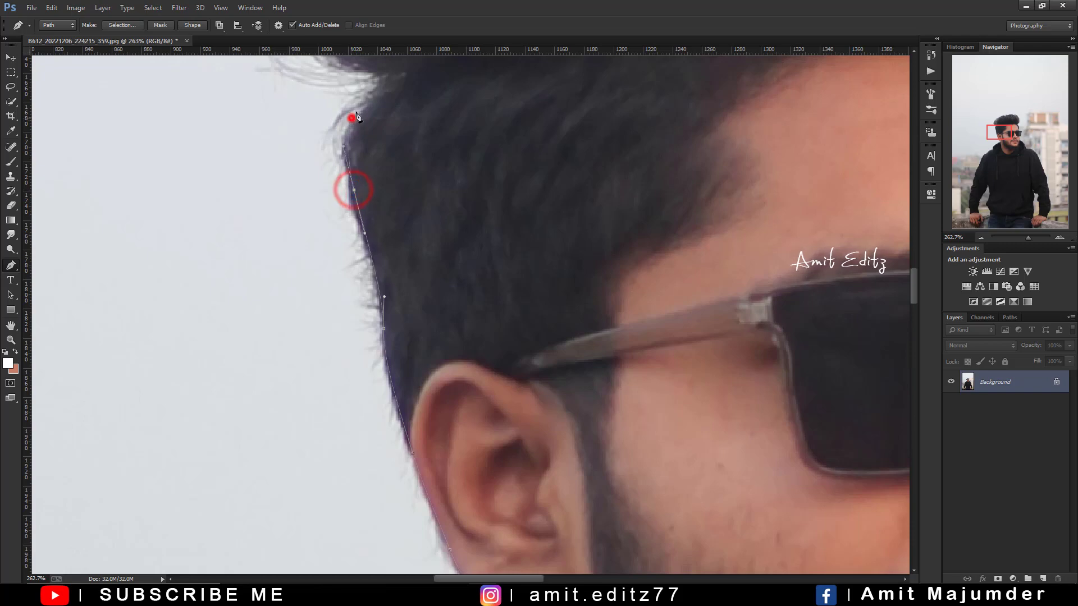
left_click_drag(368, 91, 302, 311)
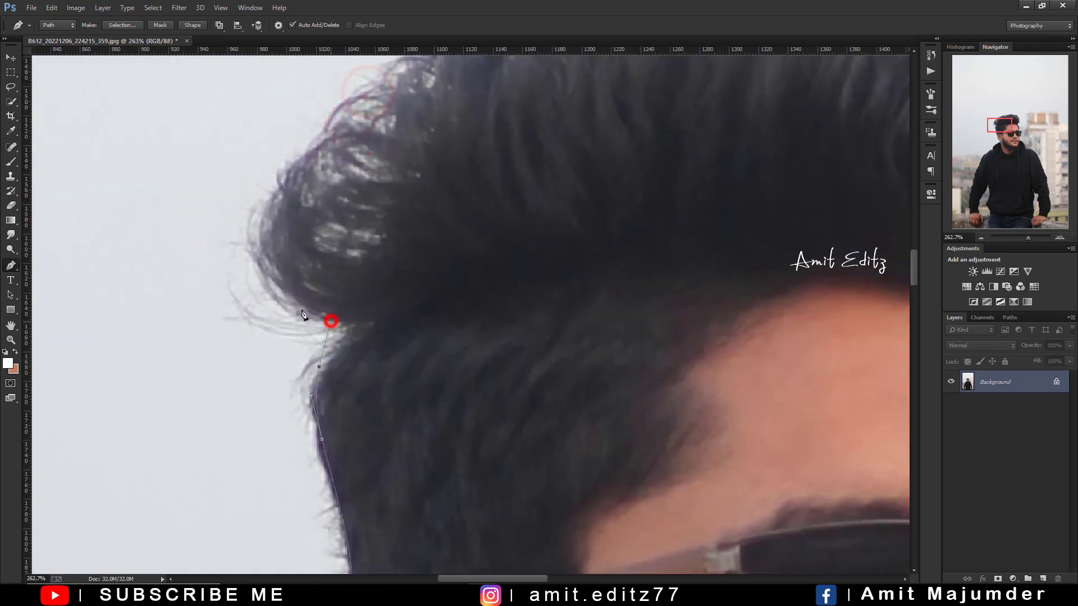
- Trace the path around the wispy left side of the raised hair toward the top of the head
left_click(254, 251)
left_click(320, 132)
left_click(354, 104)
scroll(354, 104, "up", 5)
scroll(354, 103, "right", 1)
left_click_drag(240, 408, 237, 417)
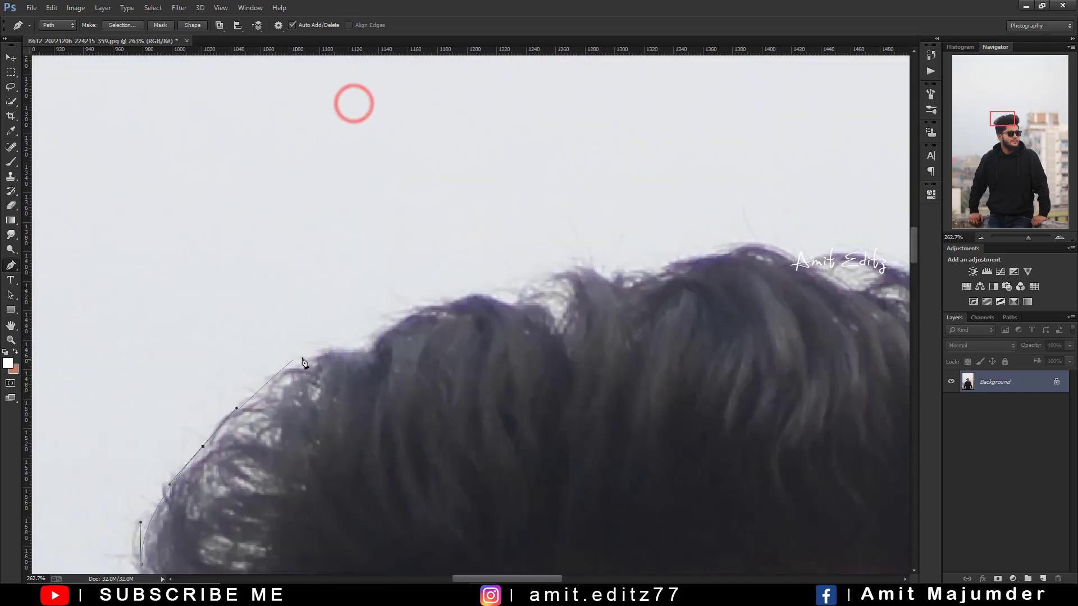
- Trace the path along the wavy top edge of the hair, redoing the misplaced anchor near its left end
left_click_drag(324, 352, 361, 340)
left_click_drag(376, 335, 408, 298)
key("ctrl+z")
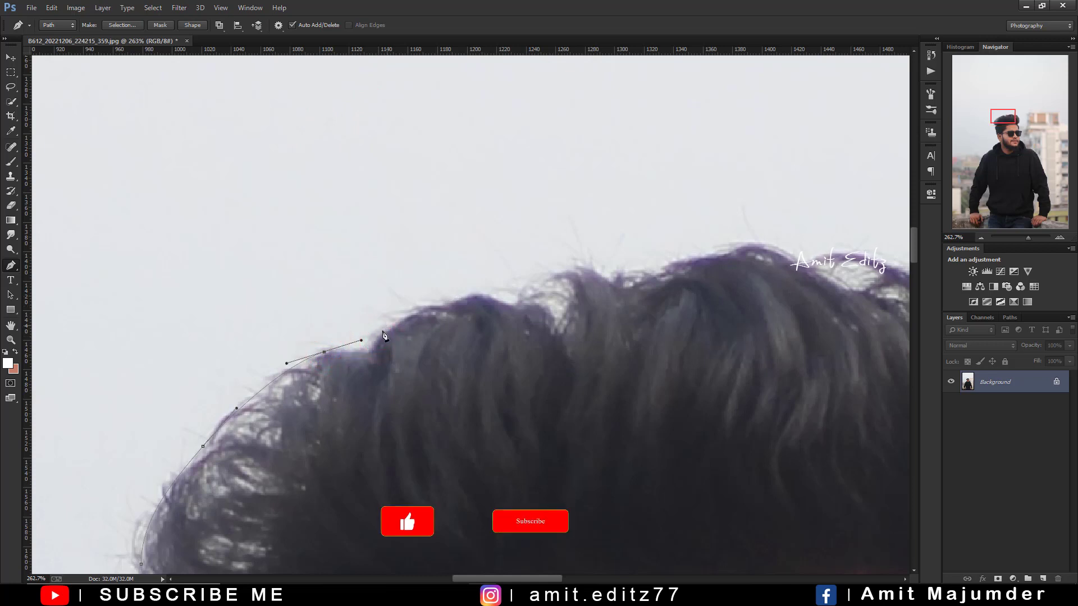
left_click_drag(376, 340, 393, 323)
left_click_drag(454, 301, 489, 296)
left_click_drag(527, 308, 554, 277)
left_click_drag(597, 274, 624, 290)
left_click_drag(660, 279, 692, 257)
left_click_drag(784, 257, 817, 275)
- Extend the path around the right side of the raised hair down to the notch above the temple
left_click_drag(805, 273, 343, 209)
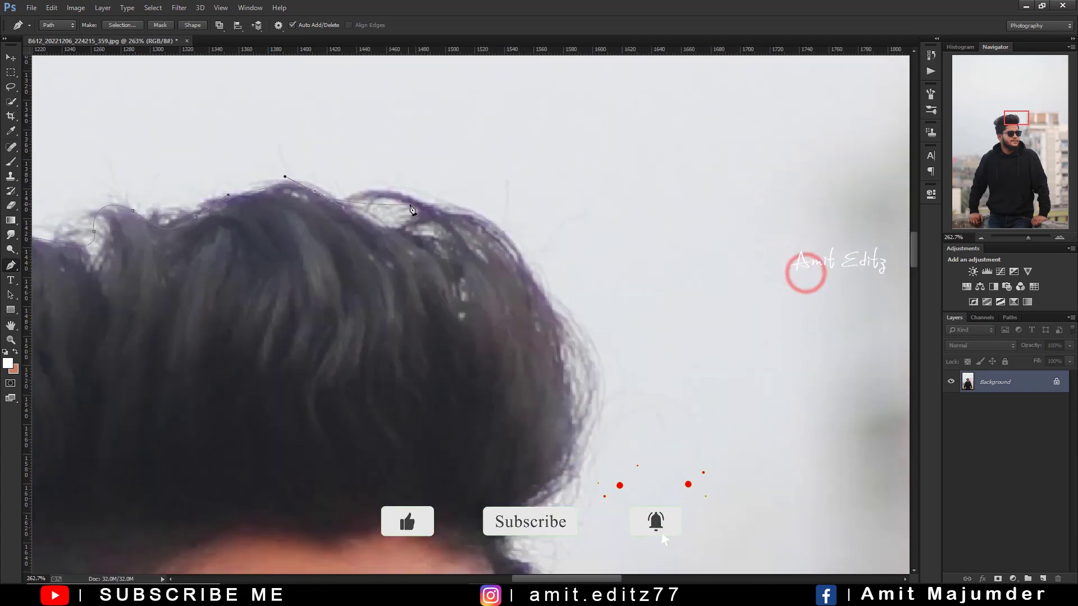
left_click(419, 204)
left_click_drag(545, 292, 580, 359)
left_click_drag(577, 462, 561, 516)
left_click_drag(545, 496, 492, 182)
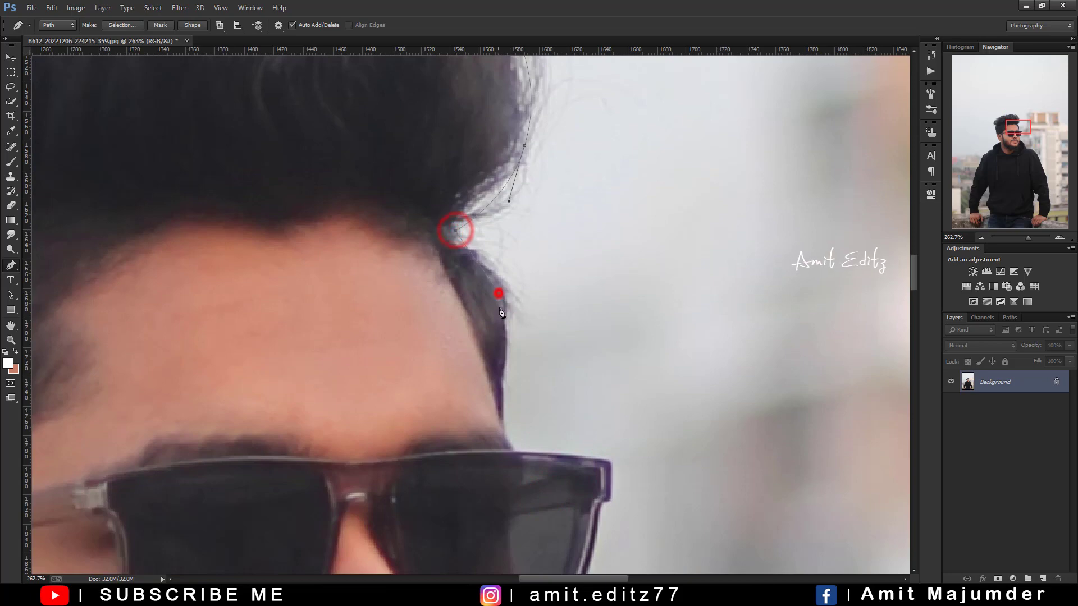
- Trace the path down the temple hair to the top edge of the sunglasses frame
left_click_drag(498, 291, 499, 334)
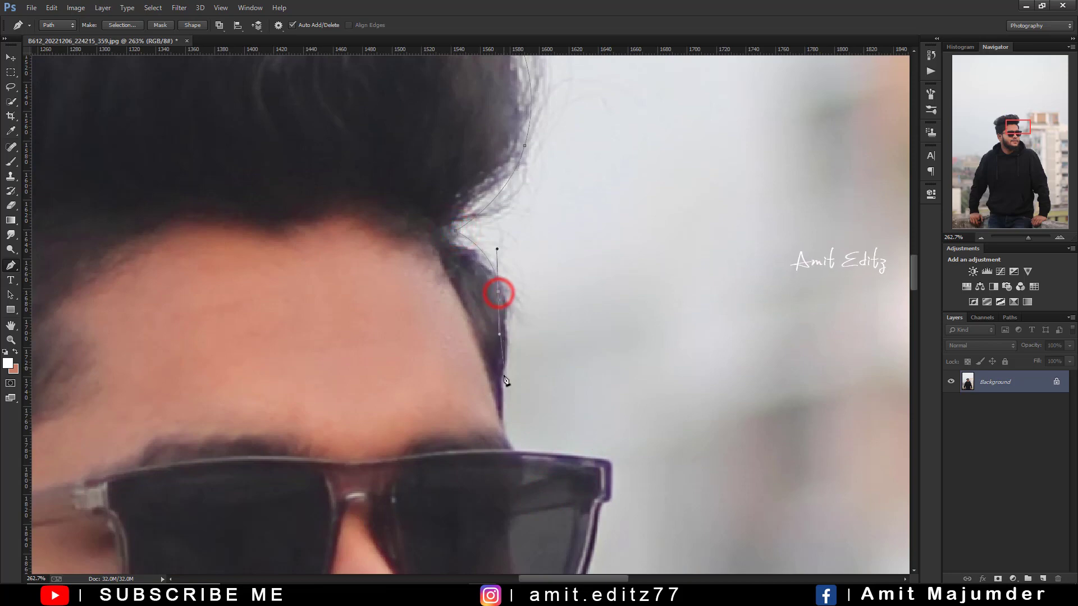
left_click(514, 452)
scroll(508, 425, "up", 1)
left_click(501, 425)
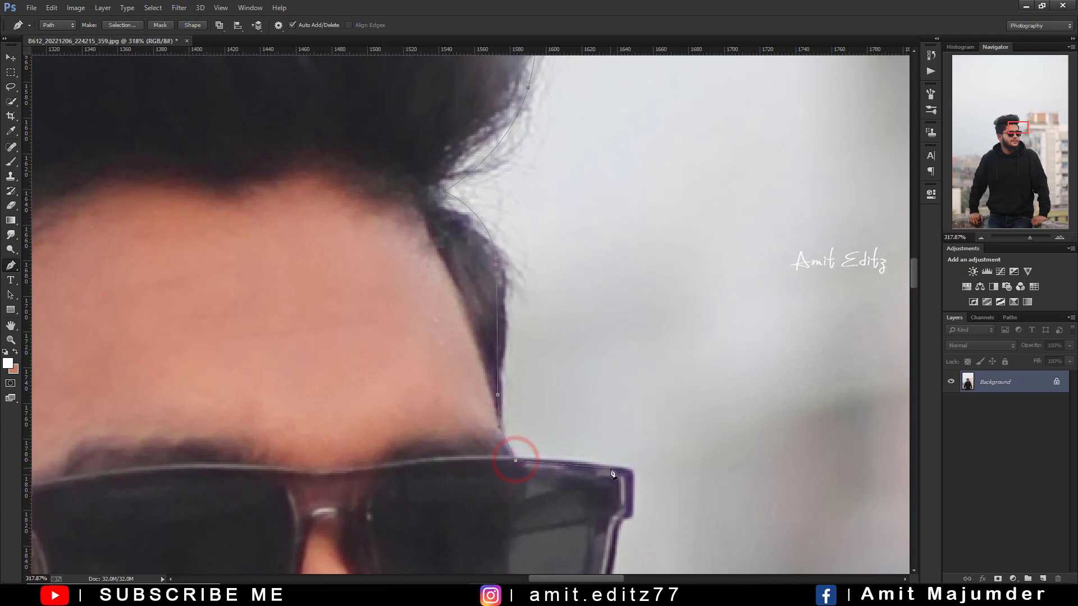
- Trace the path around the outer corner of the sunglasses frame and down the lens edge to the cheek
left_click(631, 514)
left_click(617, 531)
scroll(616, 557, "down", 5)
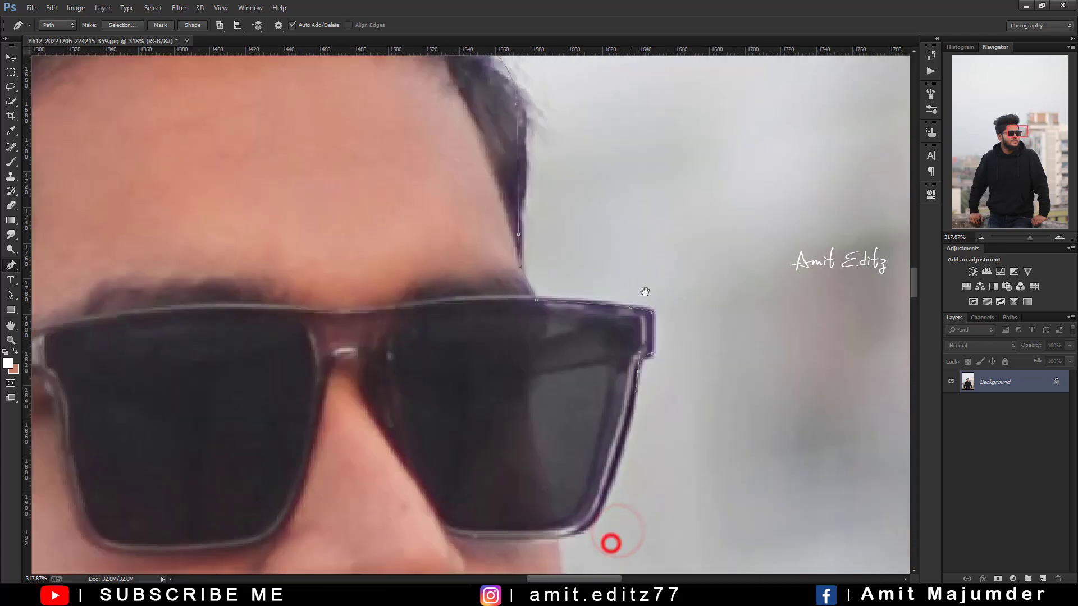
left_click_drag(624, 414, 614, 421)
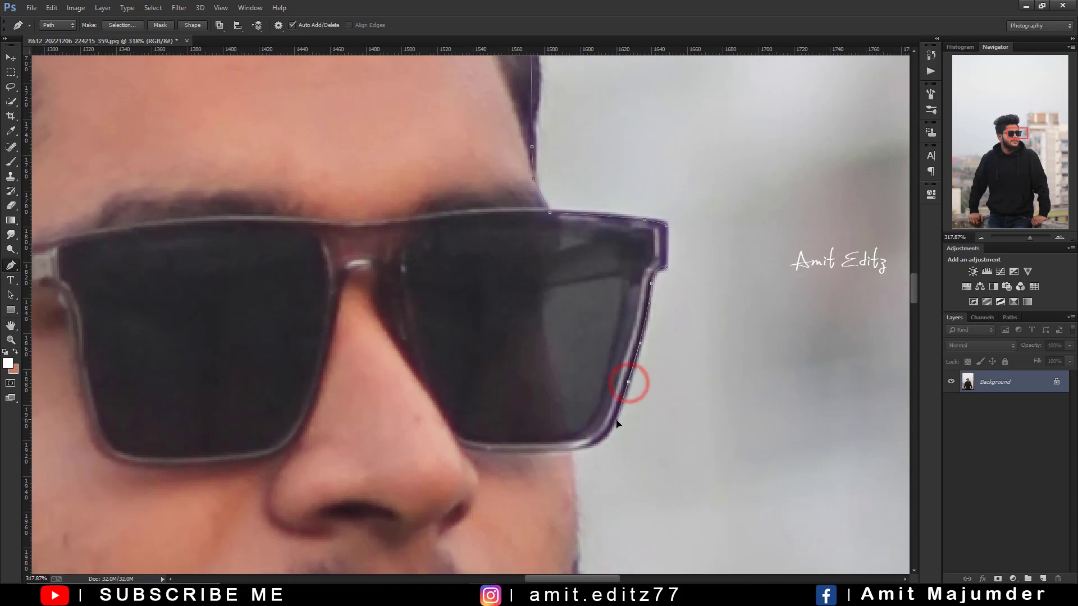
left_click(570, 449)
- Extend the path down the cheek and along the outer edge of the hood to where it meets the shoulder
scroll(569, 450, "down", 4)
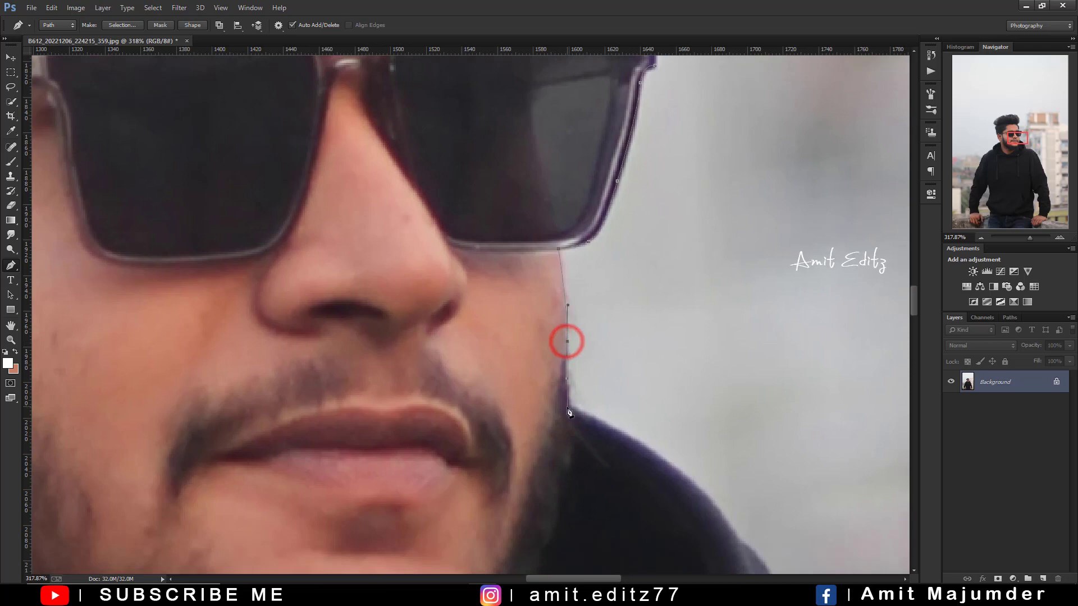
left_click(566, 407)
scroll(505, 140, "down", 6)
scroll(505, 140, "right", 2)
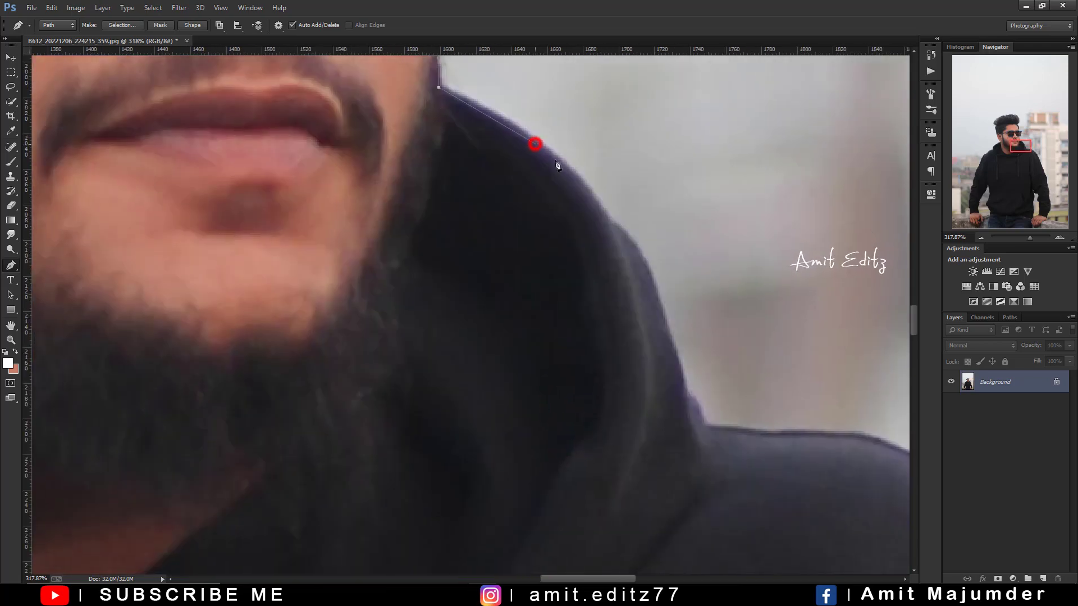
left_click_drag(534, 144, 571, 178)
left_click_drag(649, 283, 662, 327)
left_click_drag(680, 390, 264, 216)
left_click(704, 431)
- Trace the path along the shoulder line and over the shoulder seam onto the top of the right-hand sleeve
left_click_drag(392, 220, 428, 231)
left_click_drag(543, 307, 540, 302)
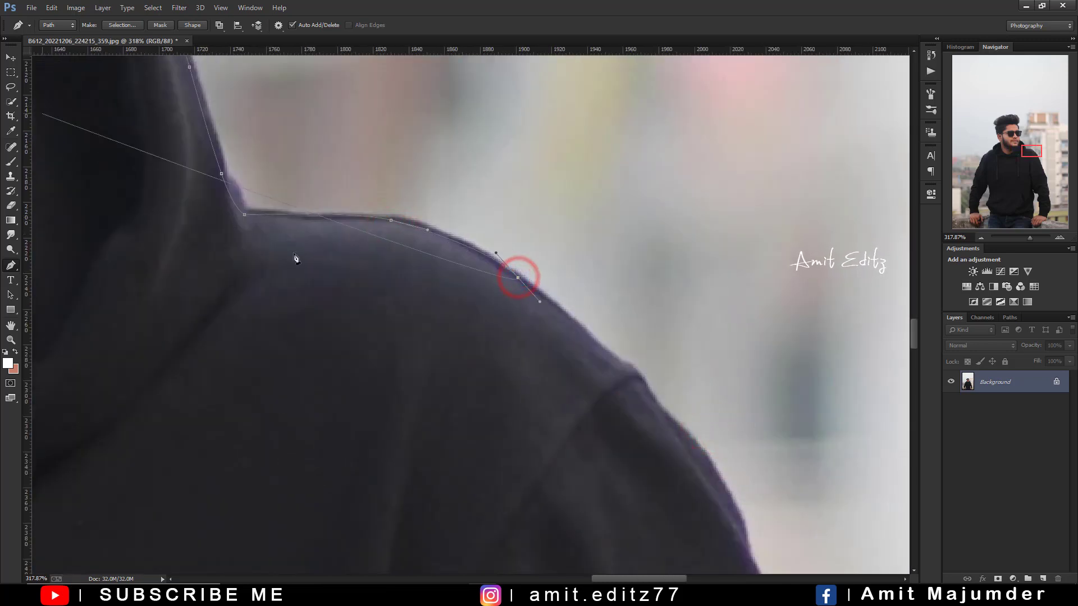
left_click(615, 360)
left_click_drag(646, 389, 490, 168)
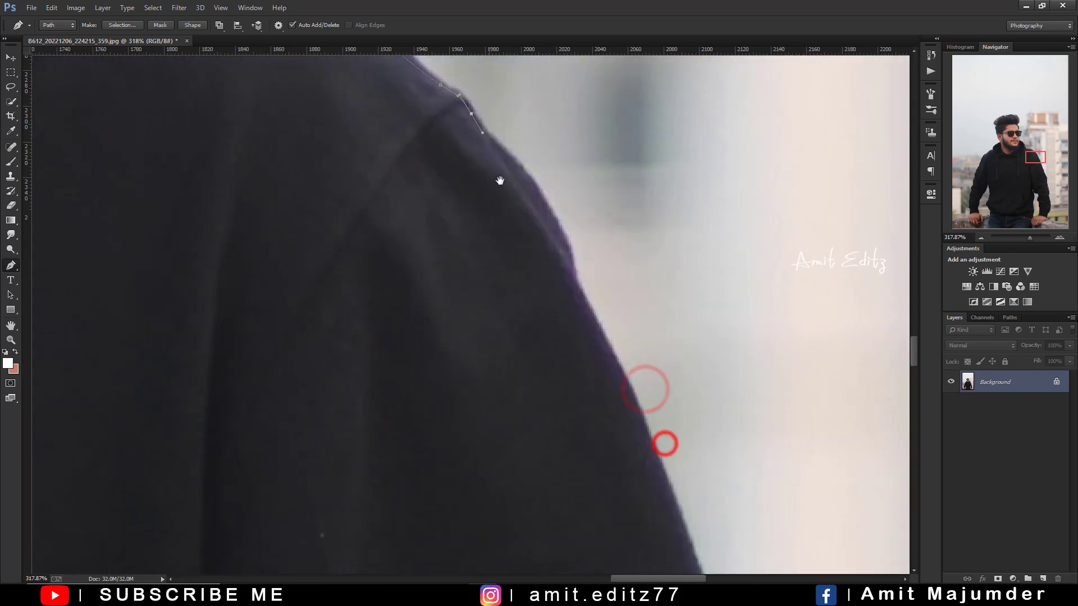
left_click(545, 206)
left_click(569, 272)
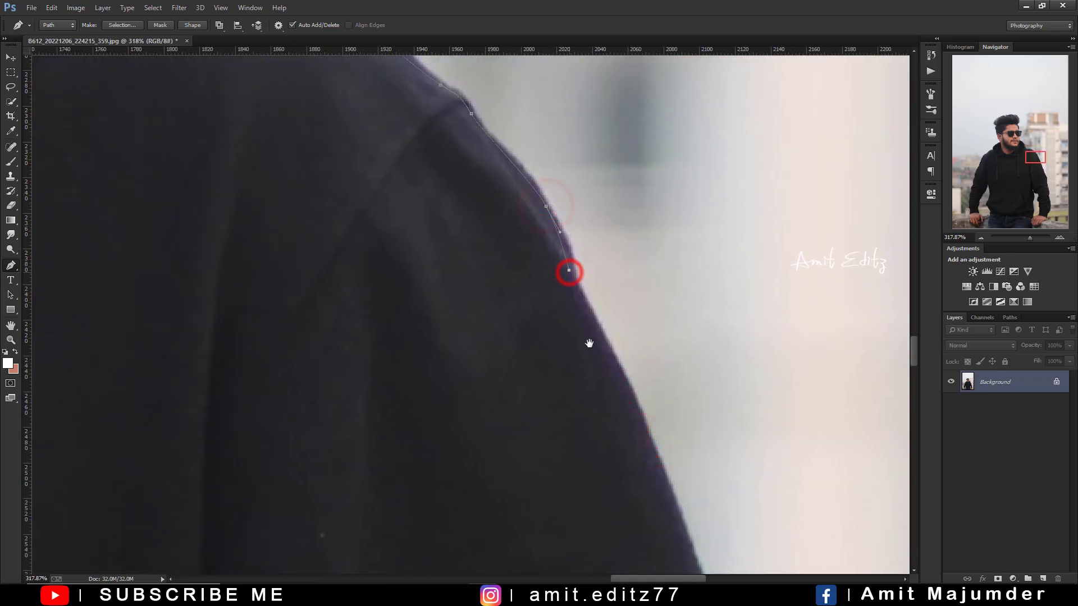
- Continue the path down the long, nearly straight outer edge of the upper sleeve
left_click_drag(589, 343, 513, 155)
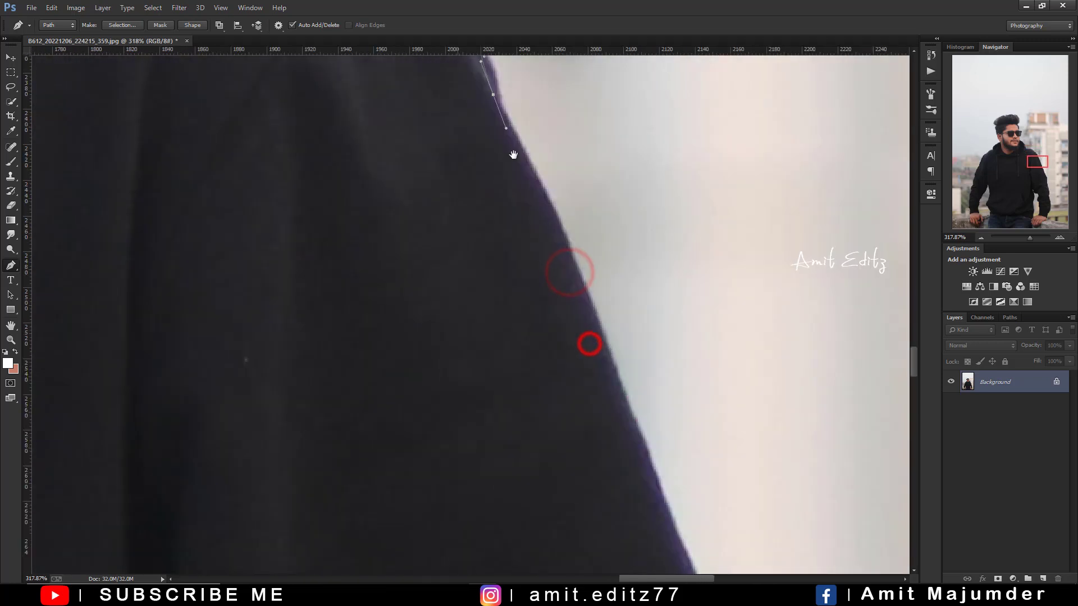
left_click(585, 304)
left_click_drag(584, 338, 577, 188)
left_click(641, 316)
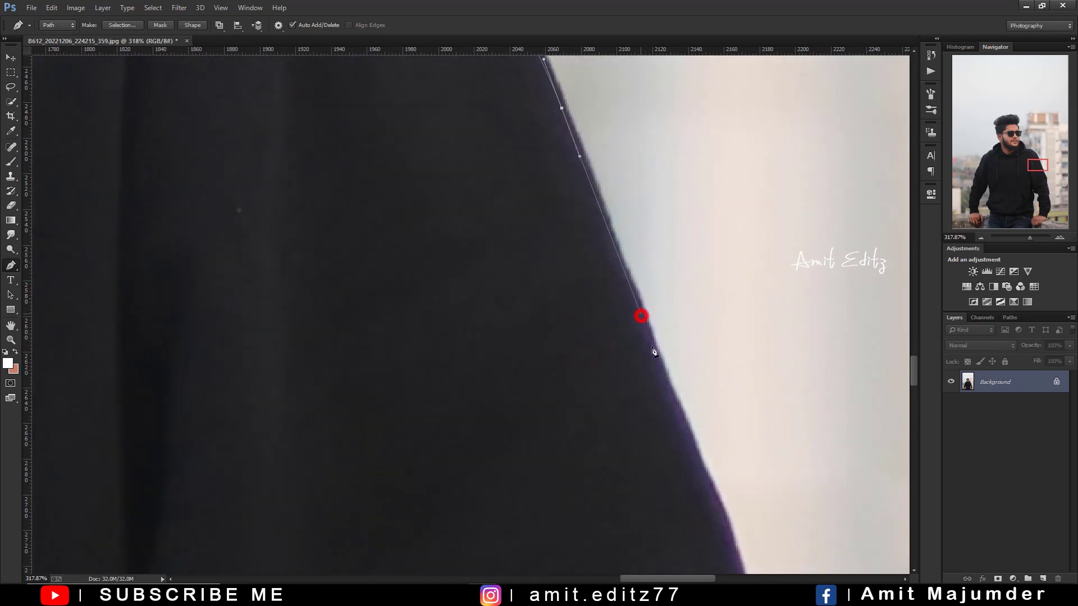
left_click_drag(654, 384, 554, 159)
left_click_drag(607, 260, 627, 318)
left_click_drag(704, 565, 623, 331)
- Trace the path around the first outward bulge of the sleeve, near the middle of the arm
left_click_drag(594, 205, 615, 257)
left_click_drag(642, 313, 664, 348)
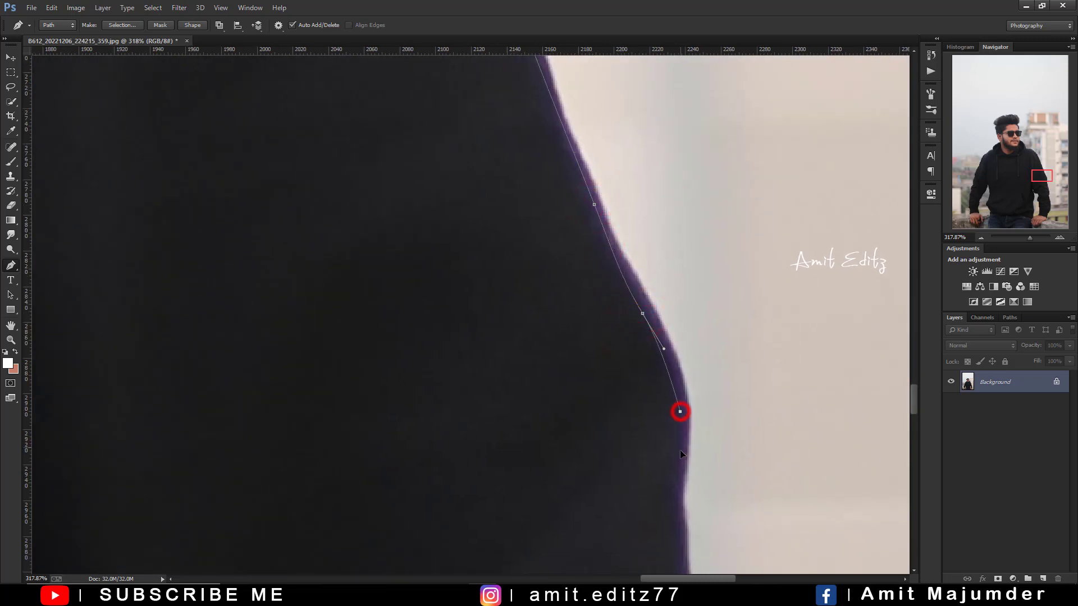
left_click_drag(680, 411, 679, 453)
left_click_drag(673, 457, 695, 242)
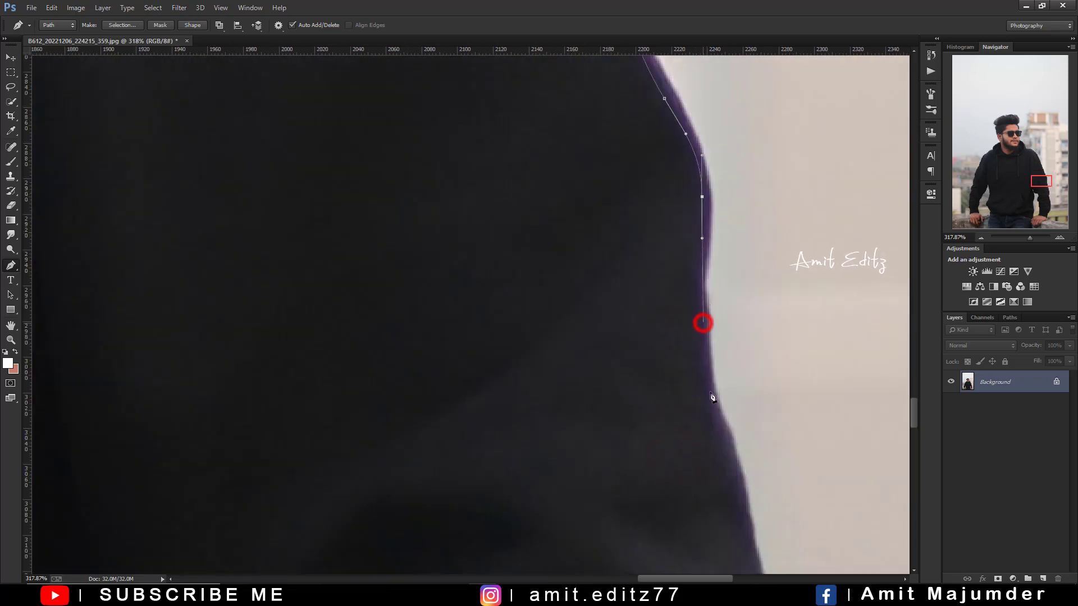
left_click_drag(703, 322, 705, 373)
- Extend the path down the sleeve and around the next bulge into the sharp fabric crease below it
left_click_drag(710, 405, 647, 195)
left_click_drag(662, 243, 625, 111)
left_click_drag(667, 242, 682, 289)
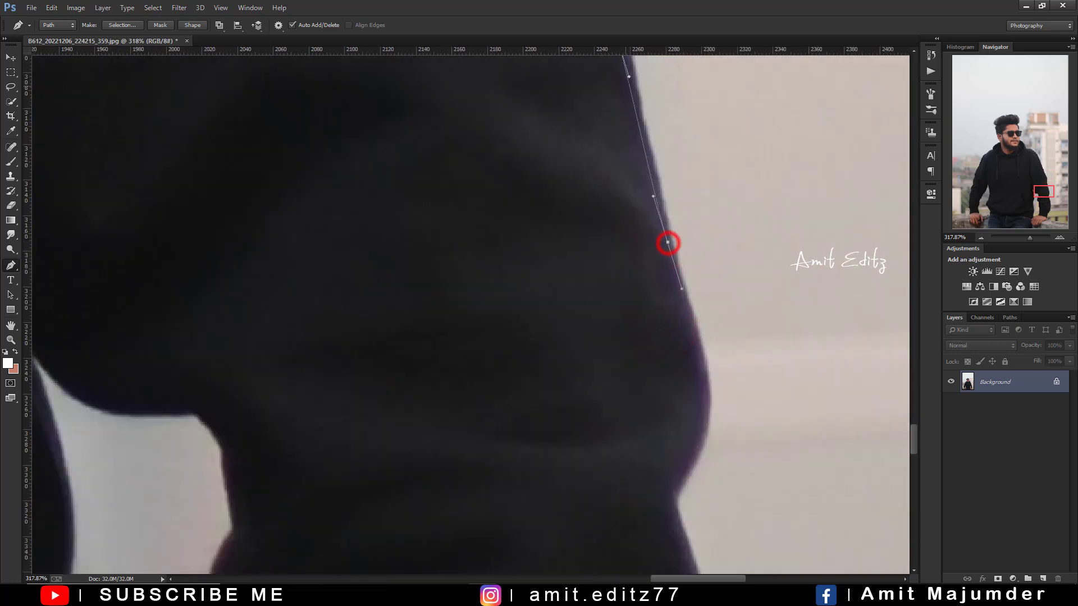
left_click_drag(512, 385, 503, 247)
left_click(692, 240)
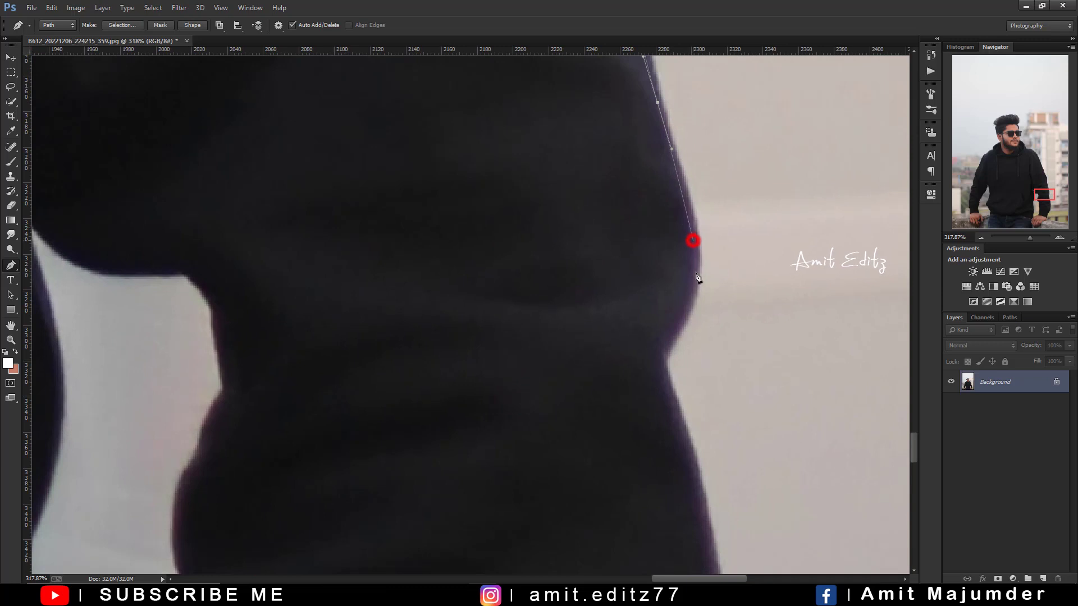
left_click_drag(696, 273, 696, 277)
left_click_drag(677, 329, 667, 342)
left_click(661, 363)
- Trace the path along the outer edge of the forearm sleeve and around its lower folds to the start of the cuff
left_click_drag(661, 412, 528, 142)
left_click_drag(565, 210, 576, 270)
left_click_drag(578, 336, 561, 172)
left_click_drag(580, 217, 590, 273)
left_click_drag(589, 325, 598, 169)
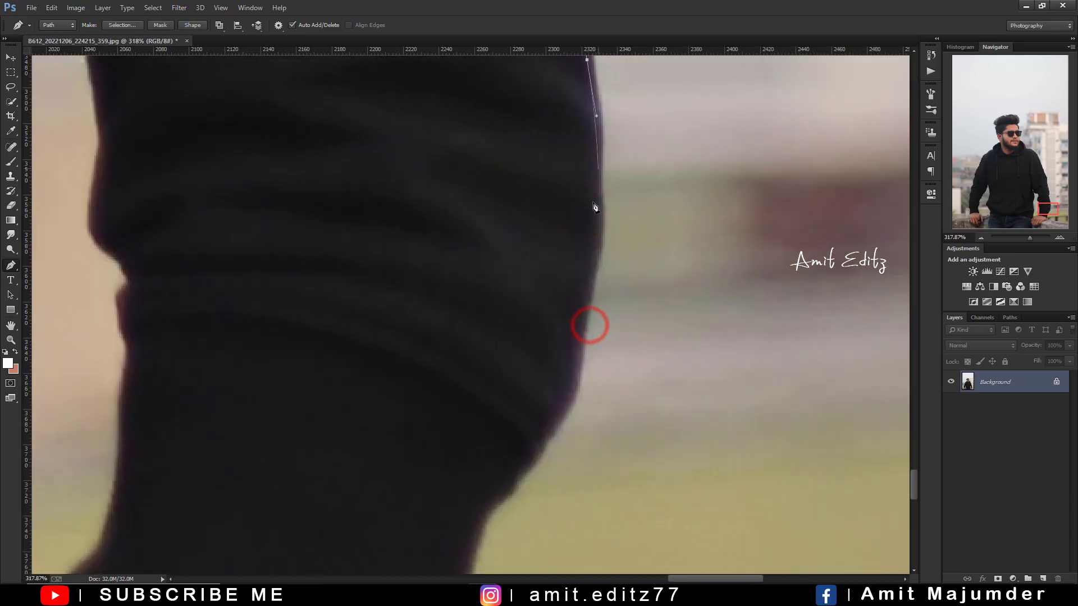
left_click_drag(593, 243, 585, 292)
left_click_drag(580, 333, 621, 179)
left_click_drag(598, 261, 585, 293)
left_click_drag(555, 324, 537, 344)
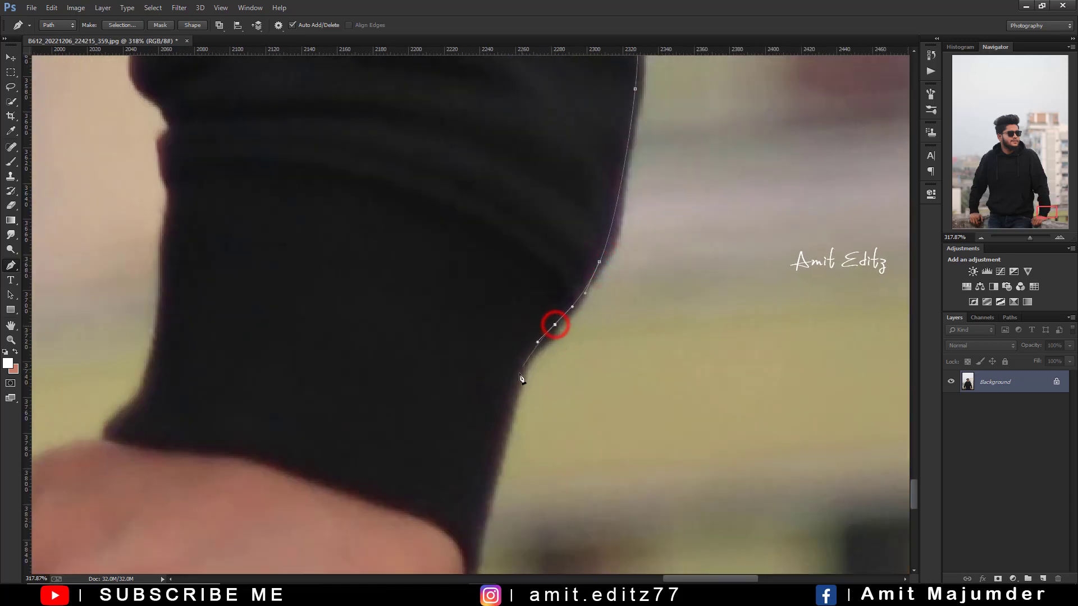
- Trace the path down the cuff to the wall and along the wall's top edge to just beyond the photo's right border
left_click_drag(513, 388, 562, 107)
left_click_drag(536, 214, 538, 221)
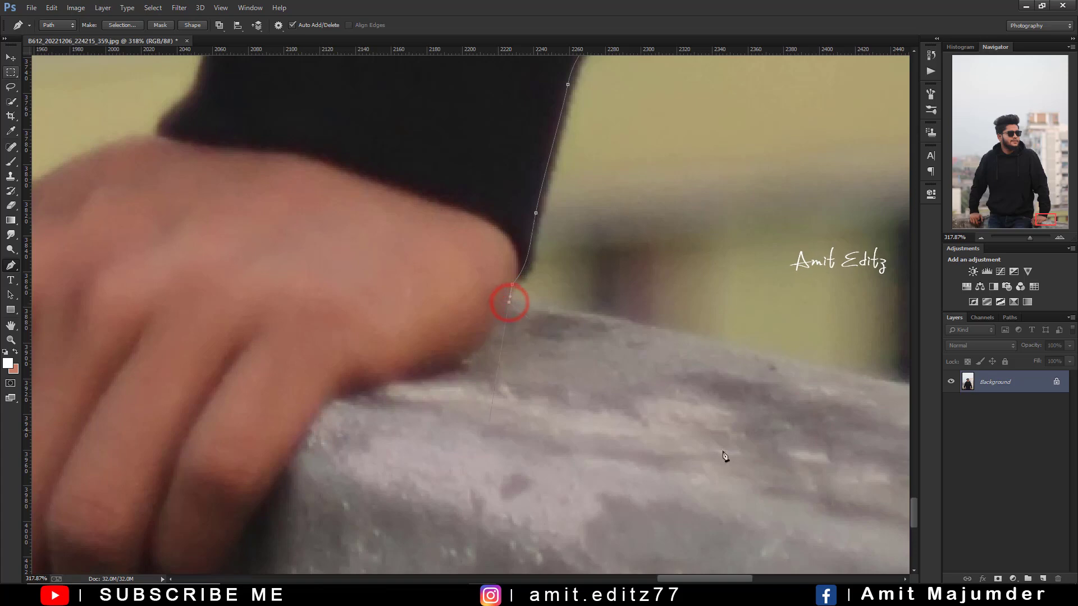
left_click_drag(767, 368, 320, 241)
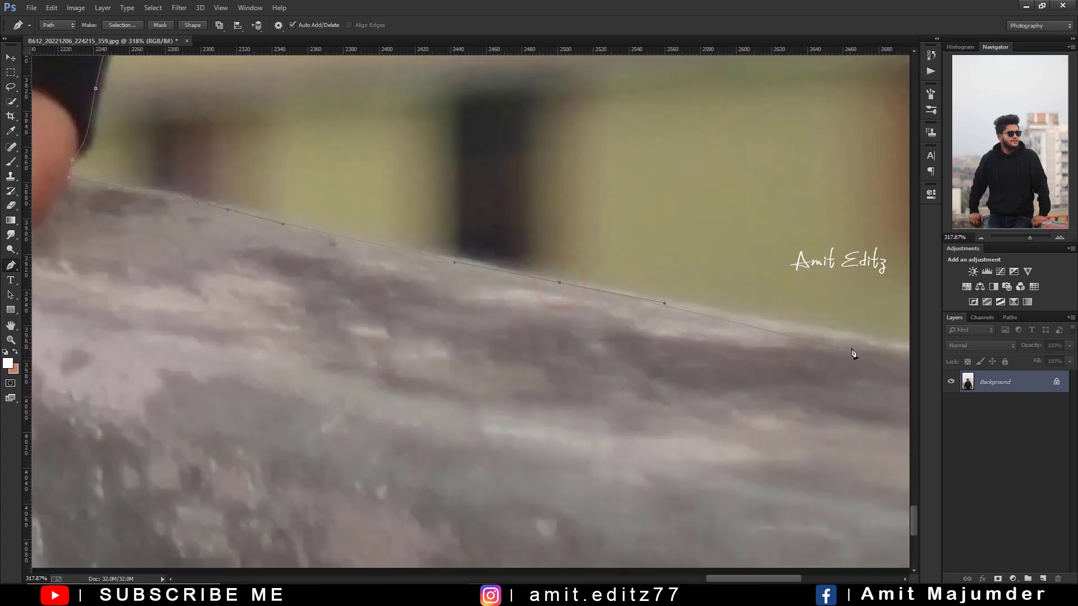
left_click_drag(834, 341, 231, 241)
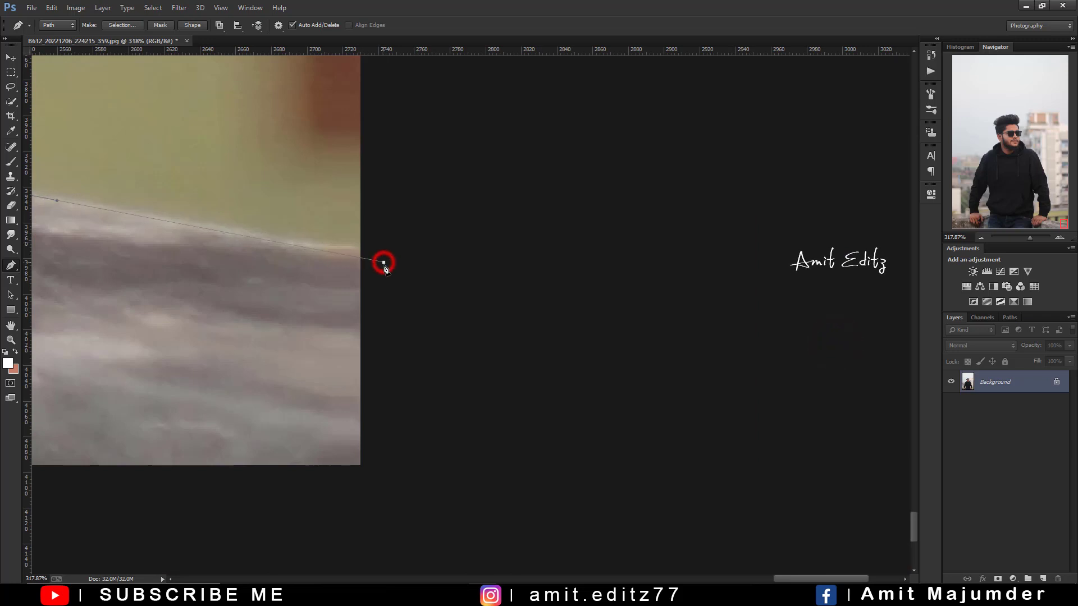
- Run the path outside the photo's bottom and left borders and close it at its starting anchor on the wall
scroll(383, 263, "down", 6)
left_click_drag(345, 302, 688, 206)
left_click(734, 242)
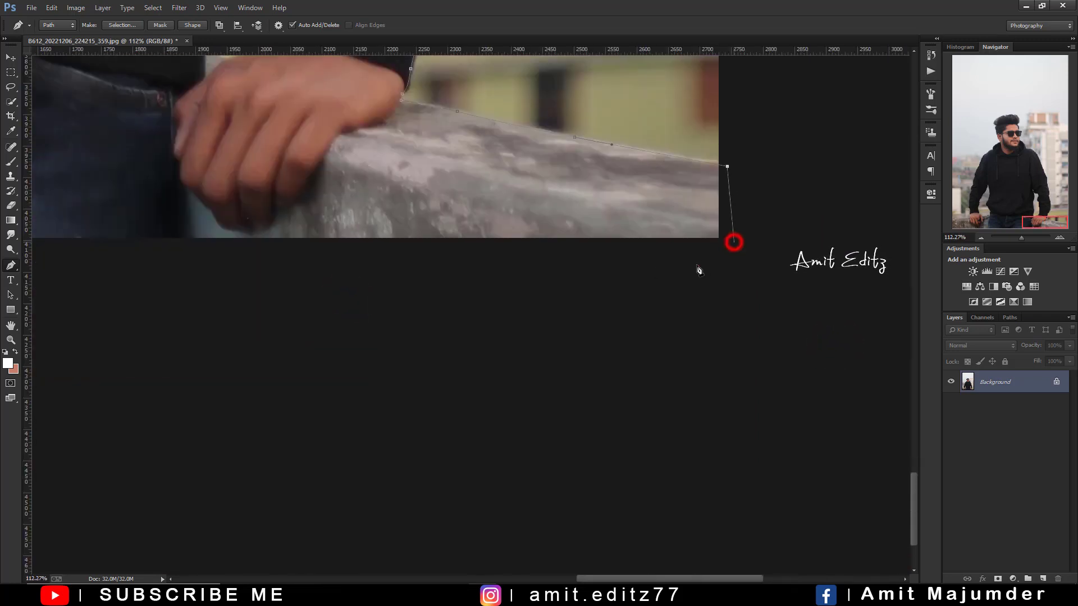
left_click(579, 262)
left_click_drag(95, 291, 782, 295)
left_click(191, 277)
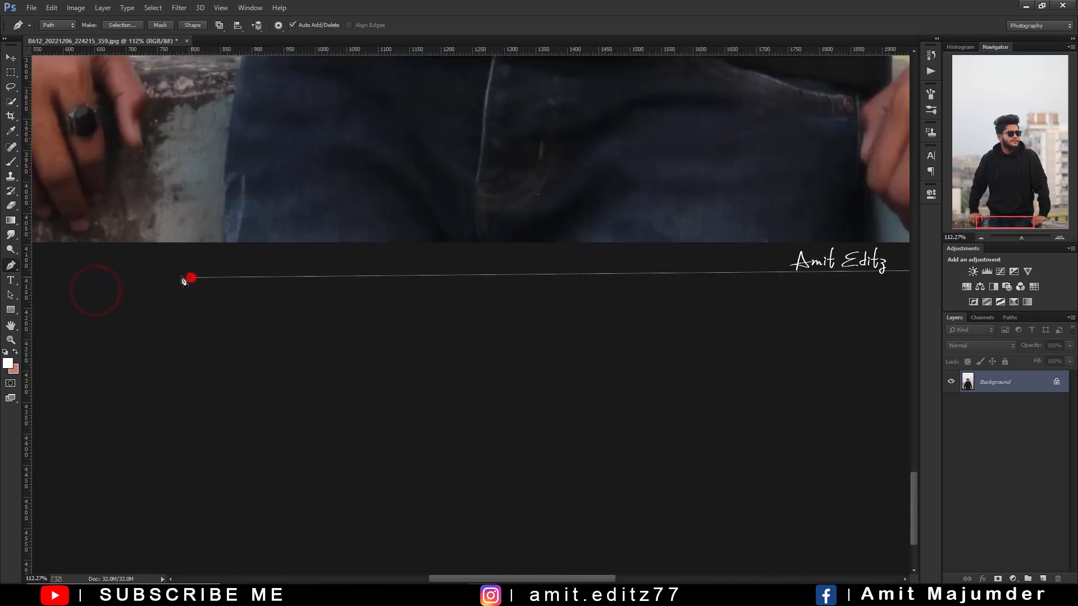
left_click_drag(93, 267, 731, 297)
left_click(309, 298)
left_click(297, 162)
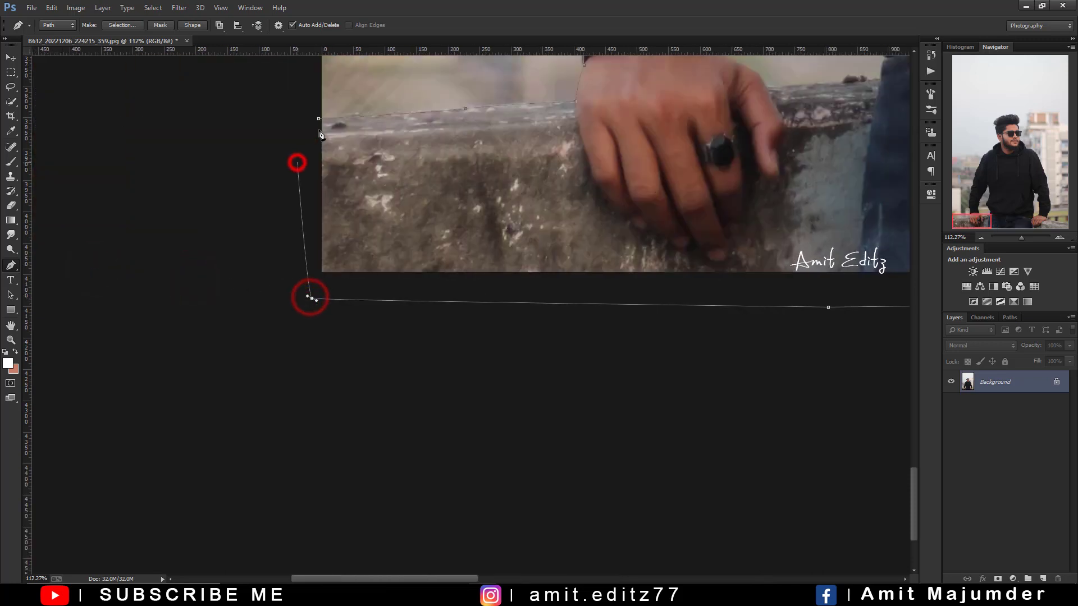
left_click(318, 119)
- Convert the closed path into a new anti-aliased selection
right_click(385, 154)
left_click(440, 205)
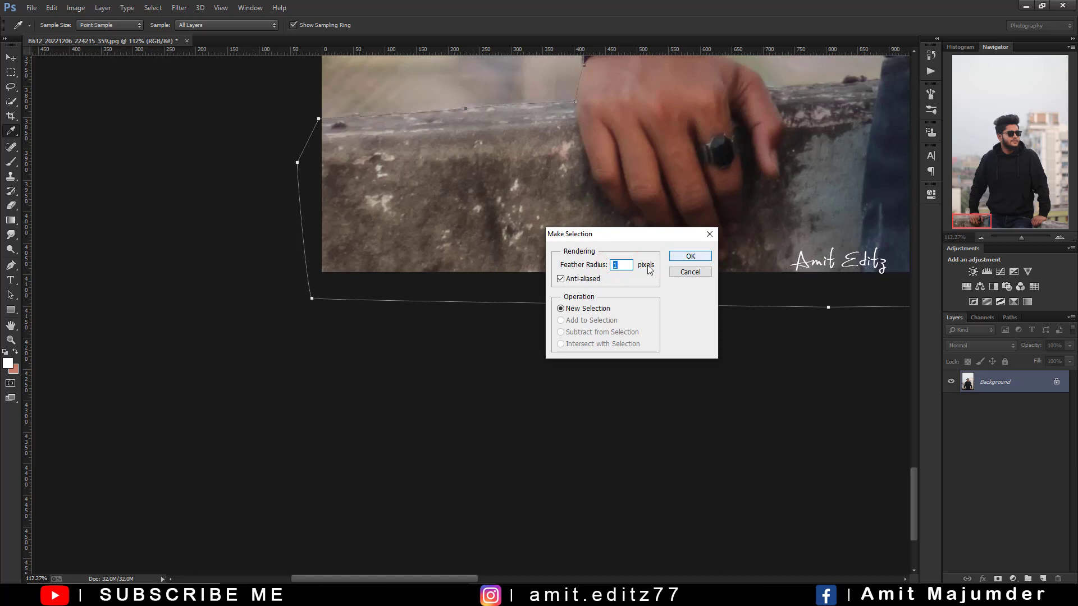
left_click(690, 257)
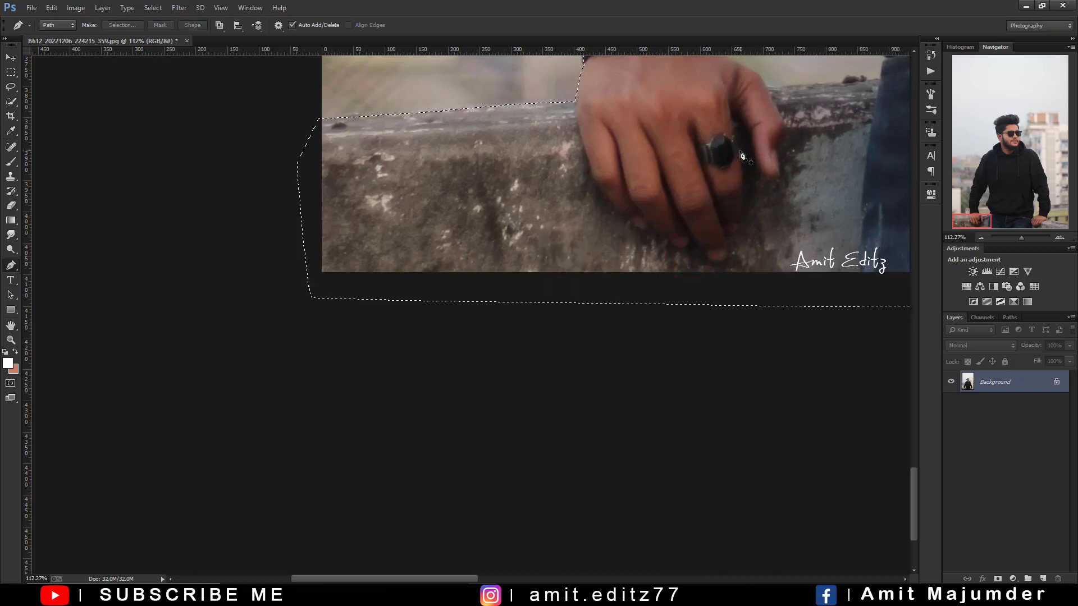
- Copy the selected man and wall to a new layer and hide the Background layer
left_click_drag(719, 168, 474, 519)
left_click_drag(700, 320, 73, 356)
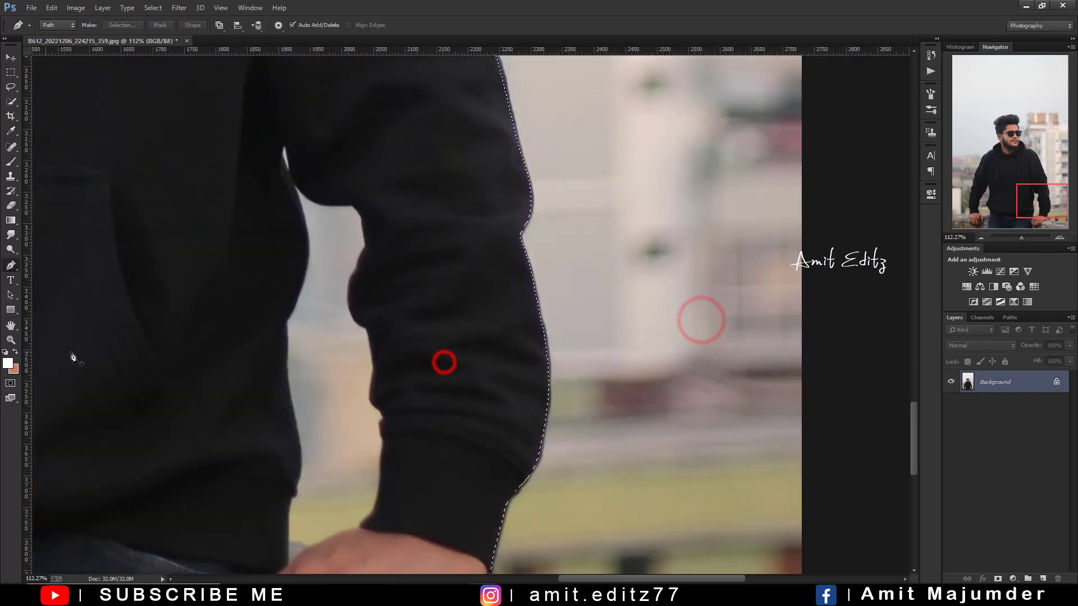
key("ctrl+j")
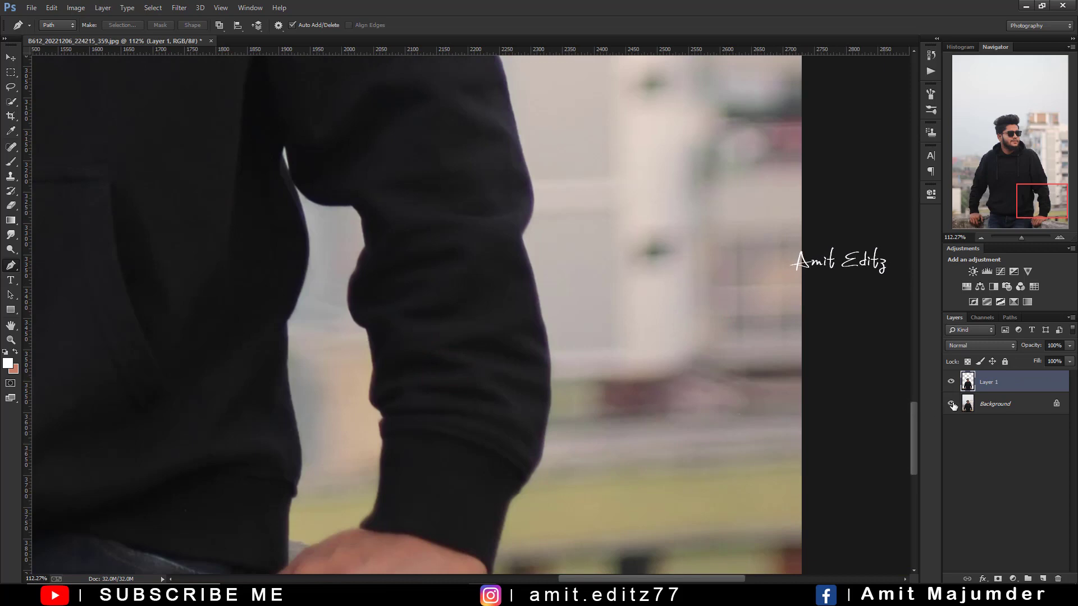
left_click(951, 404)
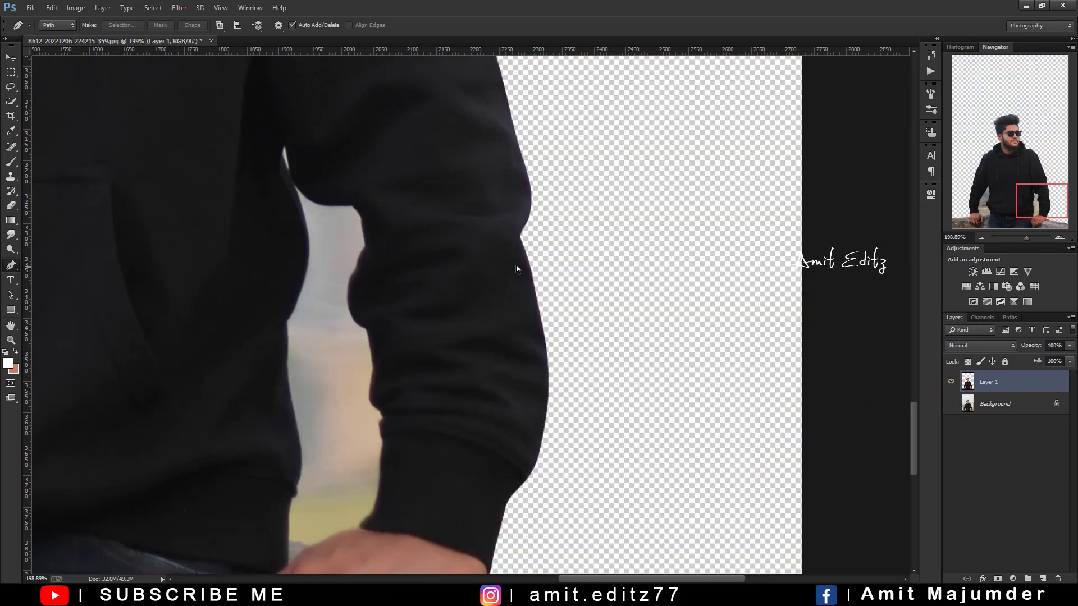
- Examine the cutout's edge along the right-hand sleeve and the leftover background between the arm and the torso
scroll(517, 265, "up", 2)
scroll(545, 289, "up", 2)
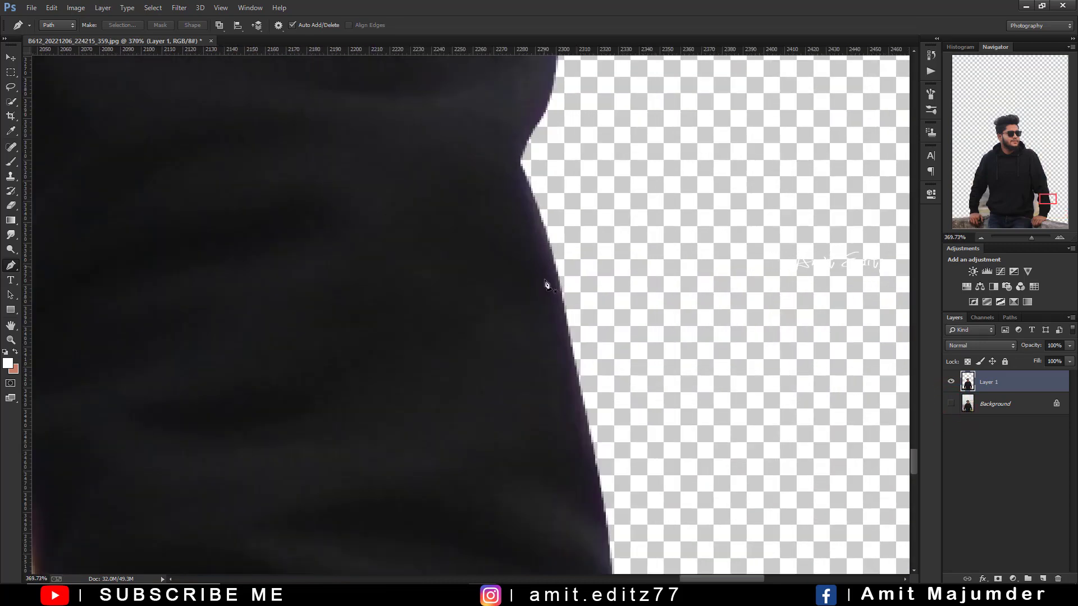
left_click_drag(543, 335, 543, 248)
scroll(548, 264, "down", 7)
scroll(550, 269, "up", 3)
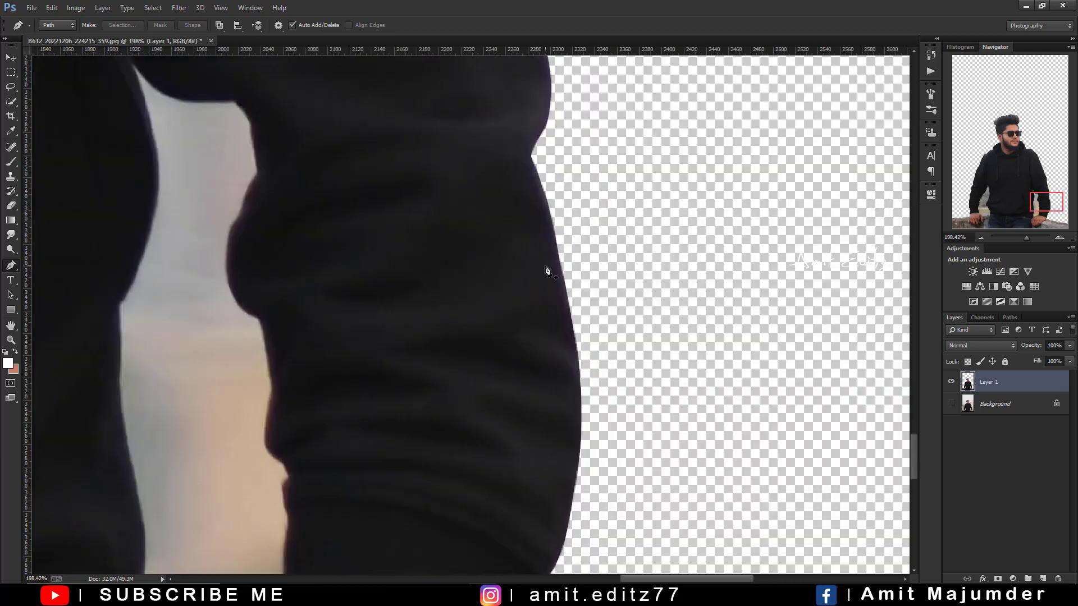
scroll(545, 270, "up", 2)
scroll(517, 267, "down", 3)
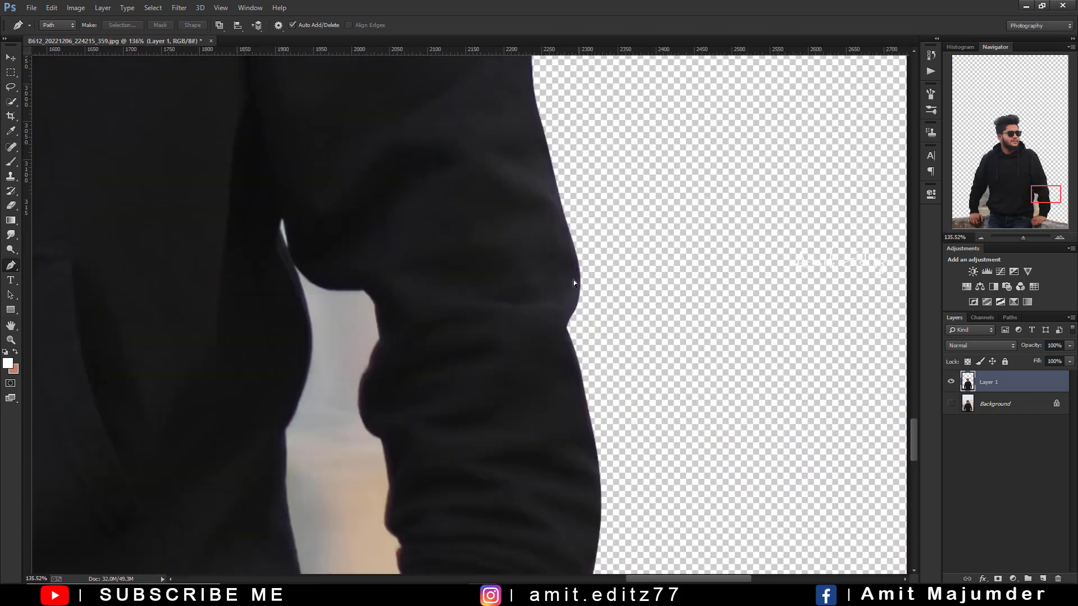
scroll(573, 279, "up", 3)
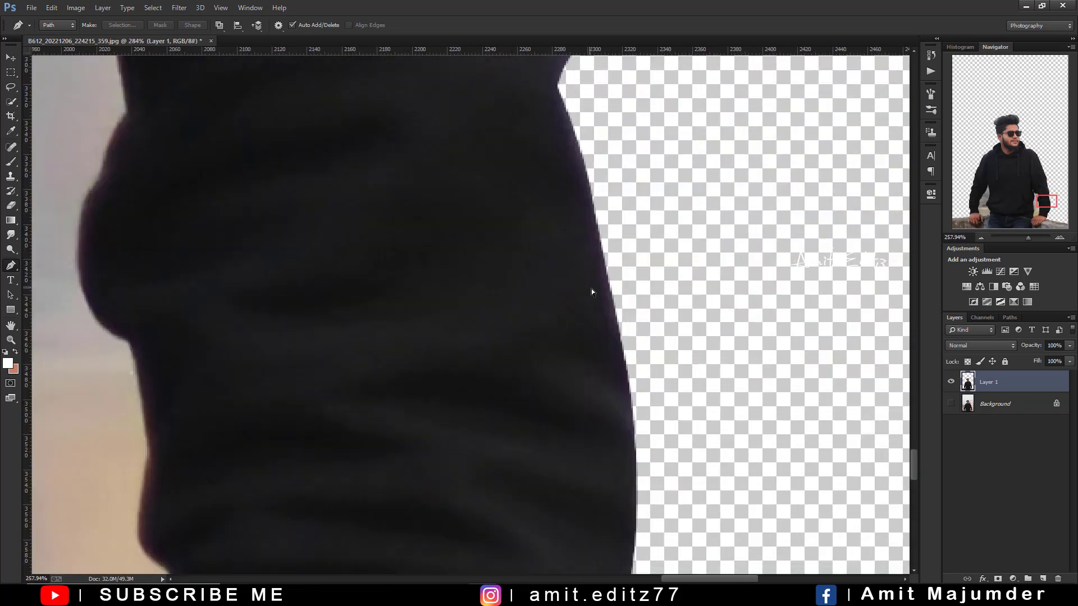
scroll(591, 291, "down", 4)
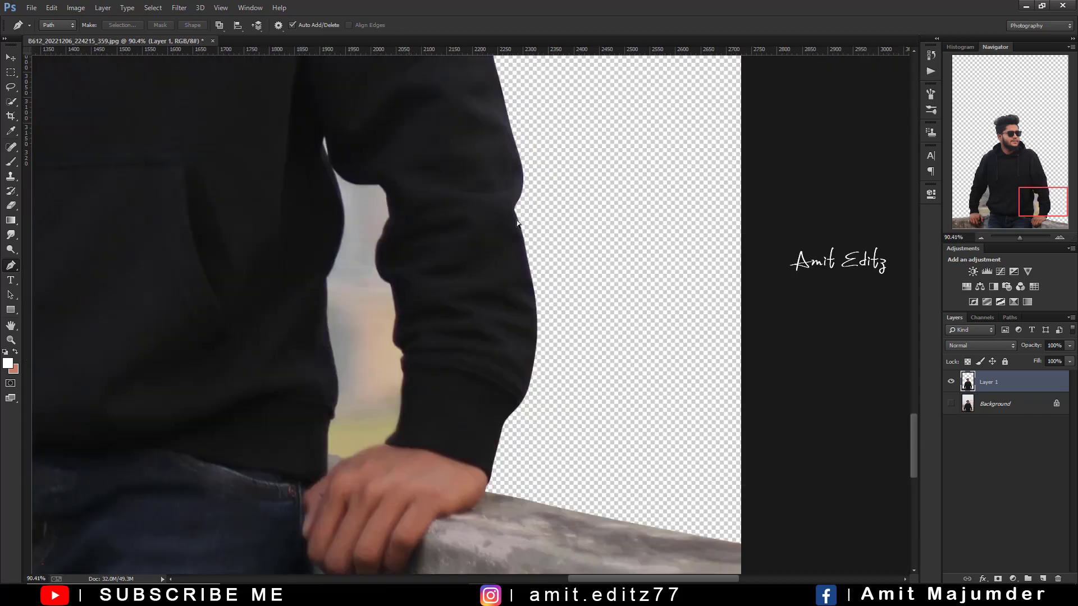
scroll(519, 222, "up", 2)
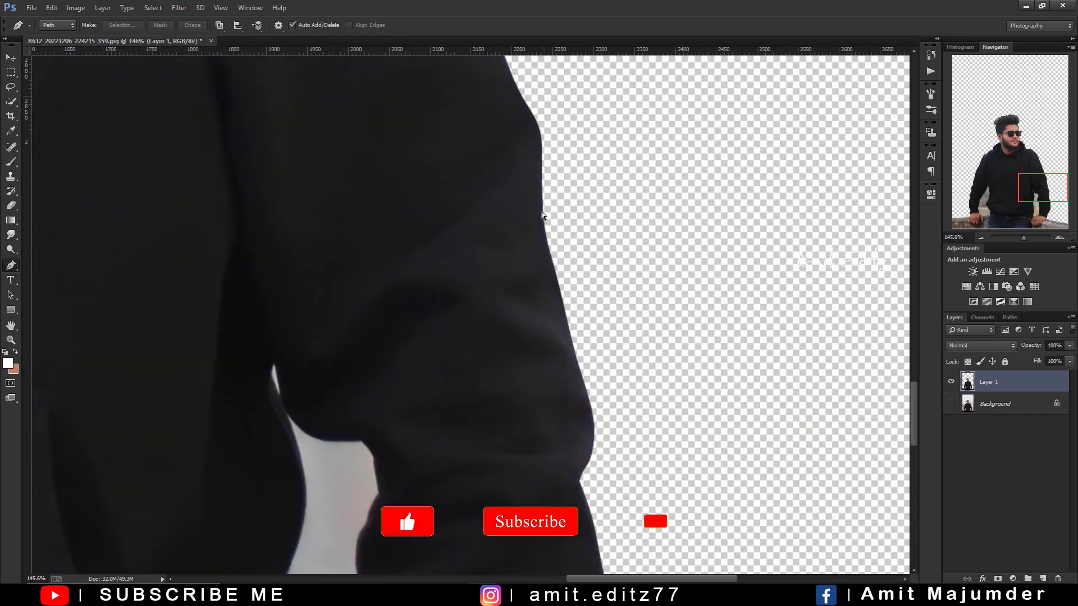
scroll(542, 214, "up", 1)
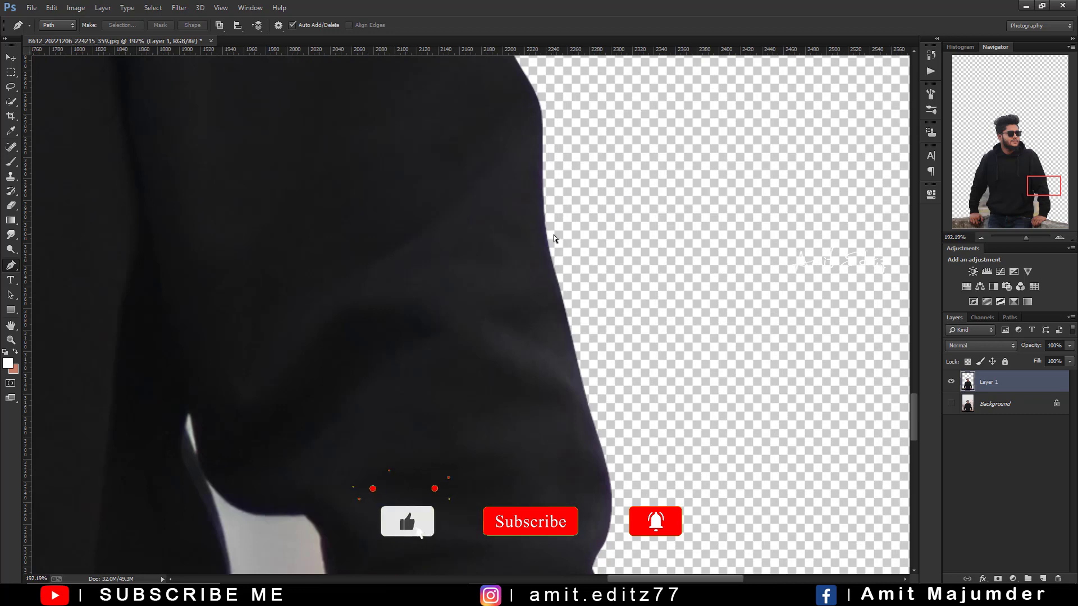
scroll(553, 235, "down", 2)
scroll(553, 235, "down", 1)
scroll(553, 236, "down", 2)
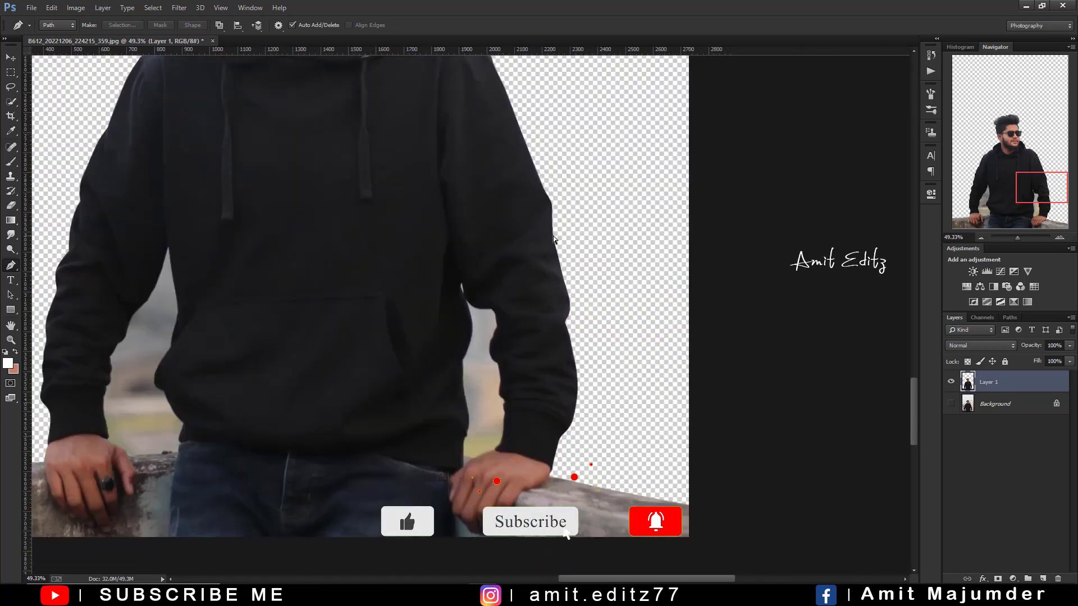
scroll(552, 238, "up", 2)
left_click_drag(552, 322, 552, 301)
scroll(555, 302, "up", 1)
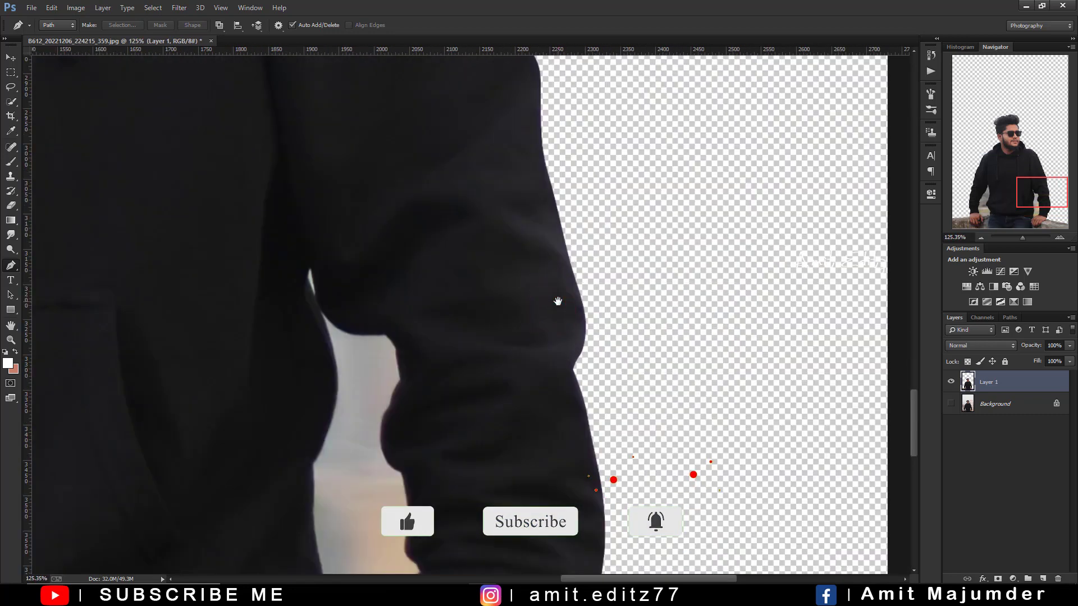
- Inspect the cutout's edge down the right-hand sleeve to the cuff and the hand resting on the wall
scroll(563, 310, "up", 2)
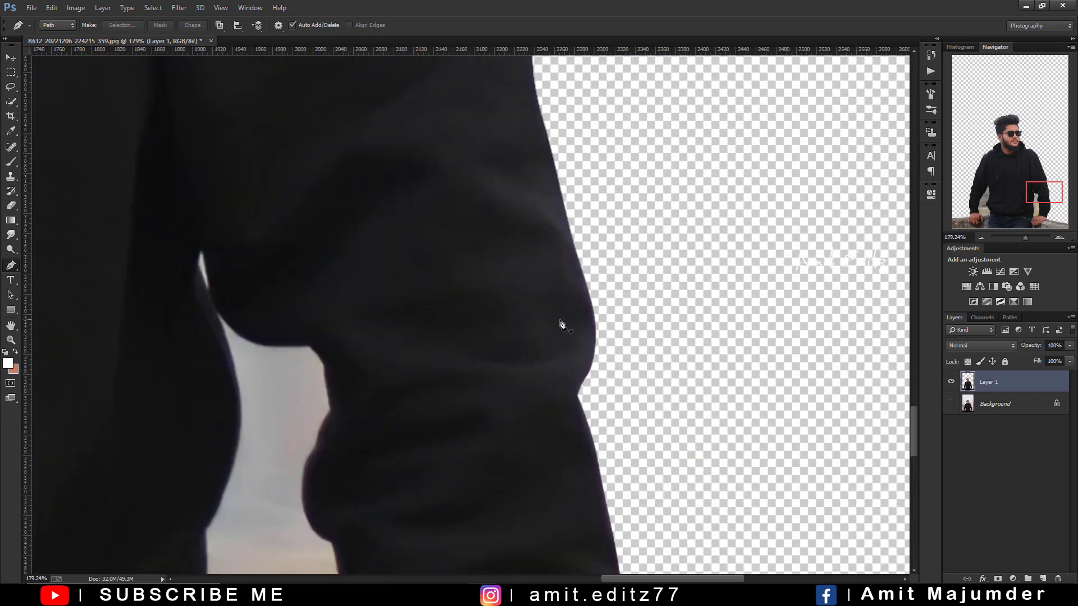
scroll(564, 323, "down", 2)
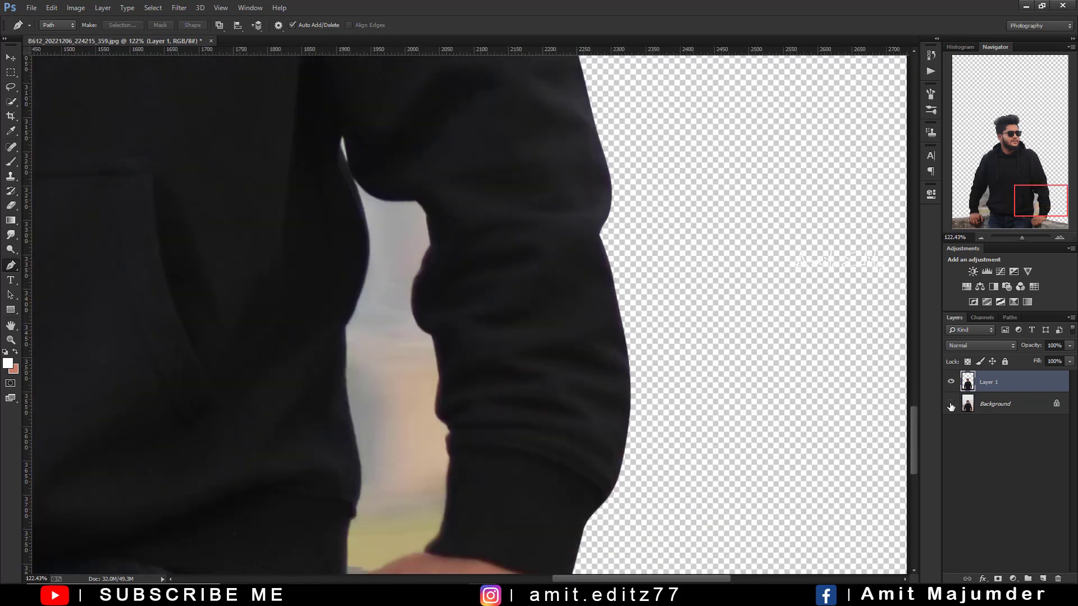
scroll(569, 332, "up", 2)
scroll(655, 323, "up", 2)
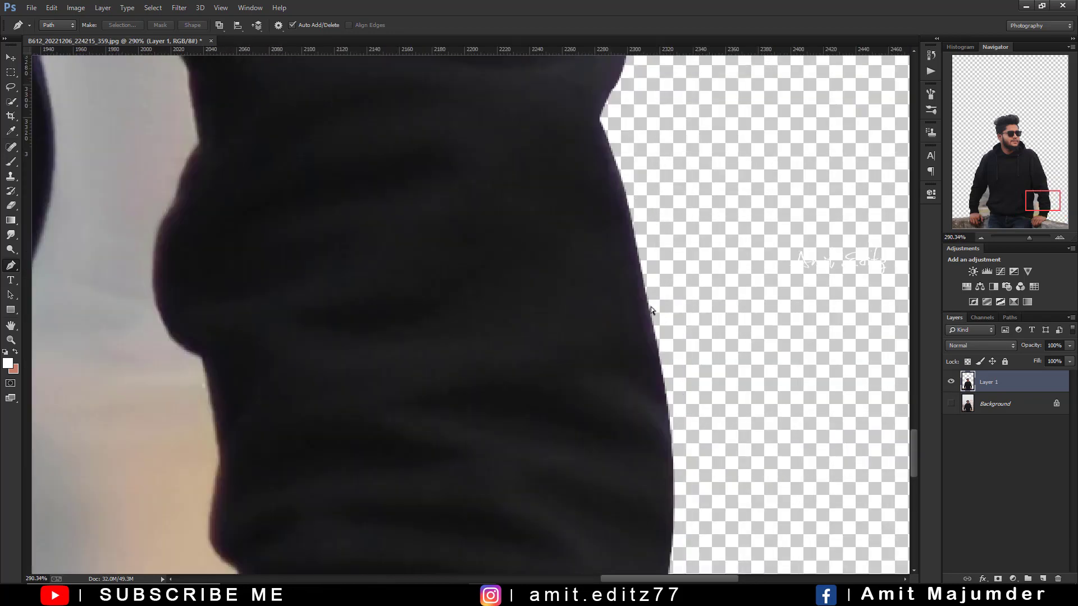
scroll(647, 305, "down", 2)
left_click_drag(633, 373, 629, 139)
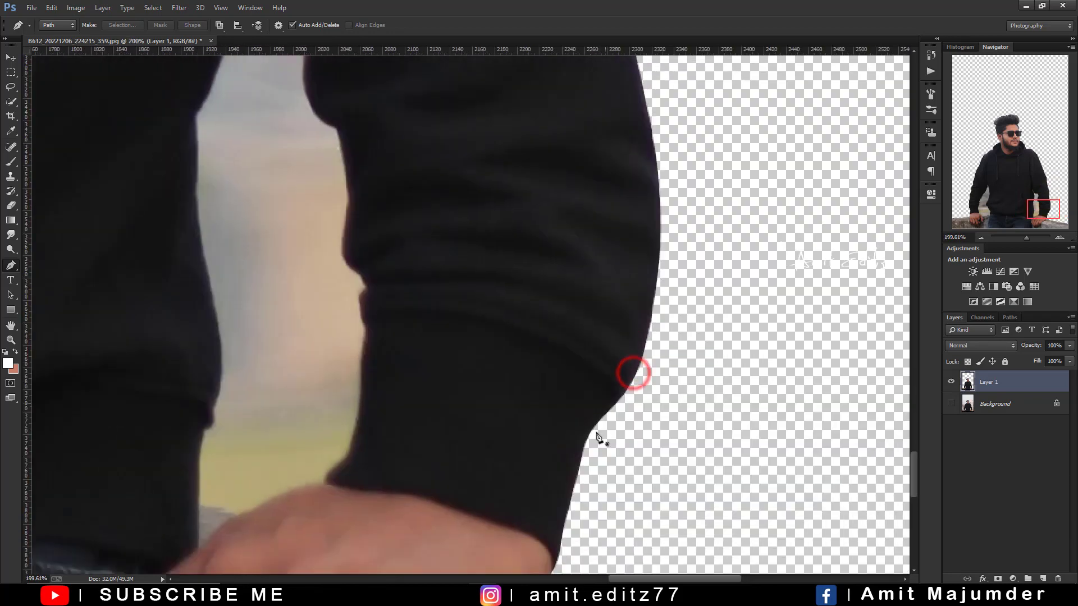
left_click_drag(554, 450, 603, 208)
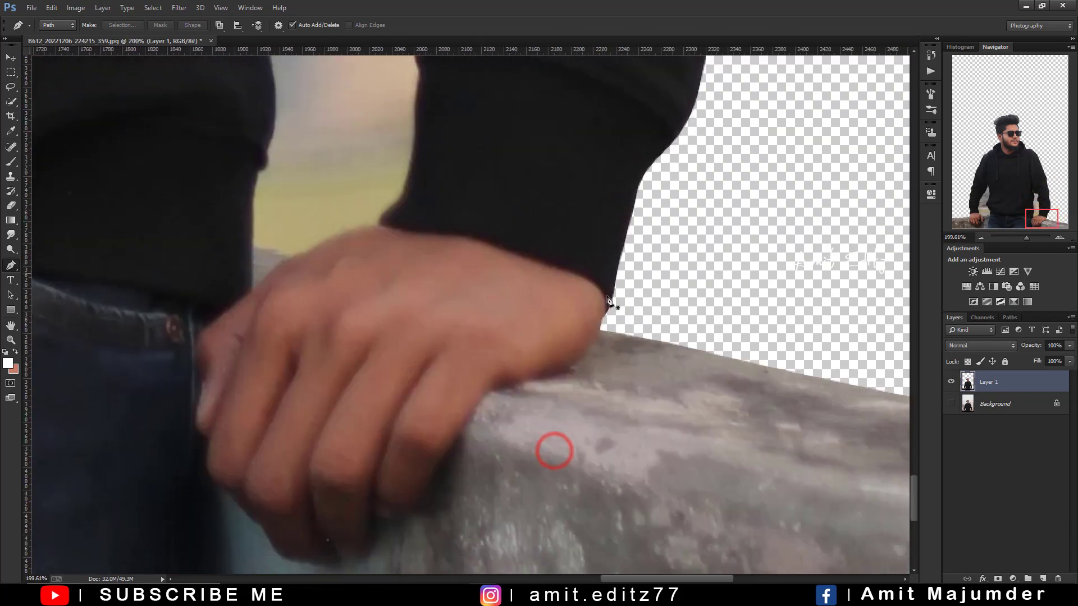
- Discard the copied cutout layer and step back until the closed Pen path around the man and wall is active again
left_click(948, 402)
key("Delete")
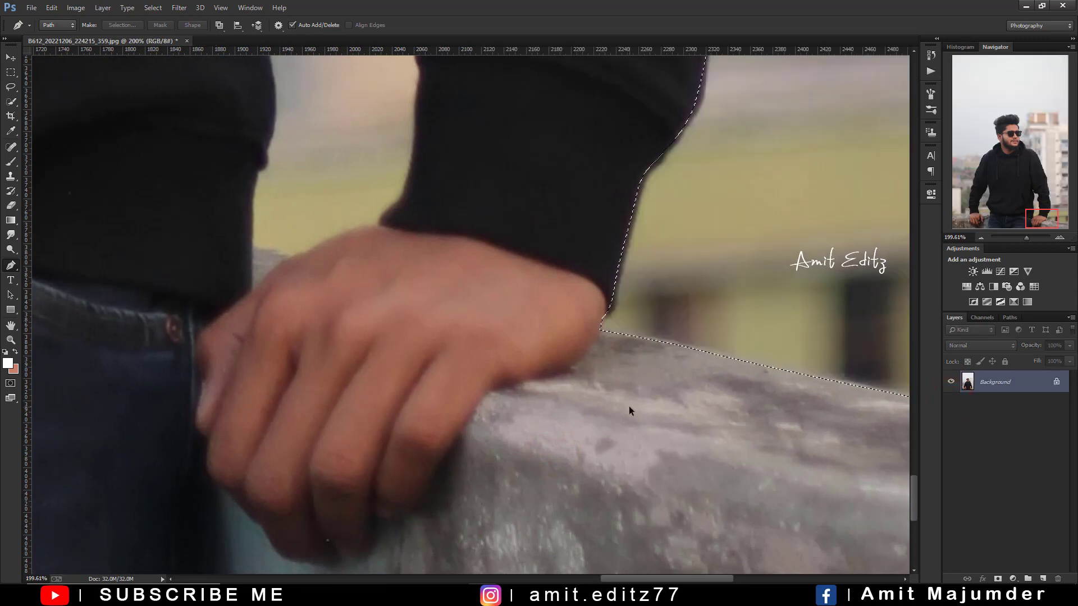
key("ctrl+j")
key("ctrl+z")
key("ctrl+alt+z")
- Convert the closed path into a new anti-aliased selection with a feather radius of 1 pixel
scroll(632, 403, "down", 5)
left_click_drag(350, 336, 677, 336)
right_click(445, 256)
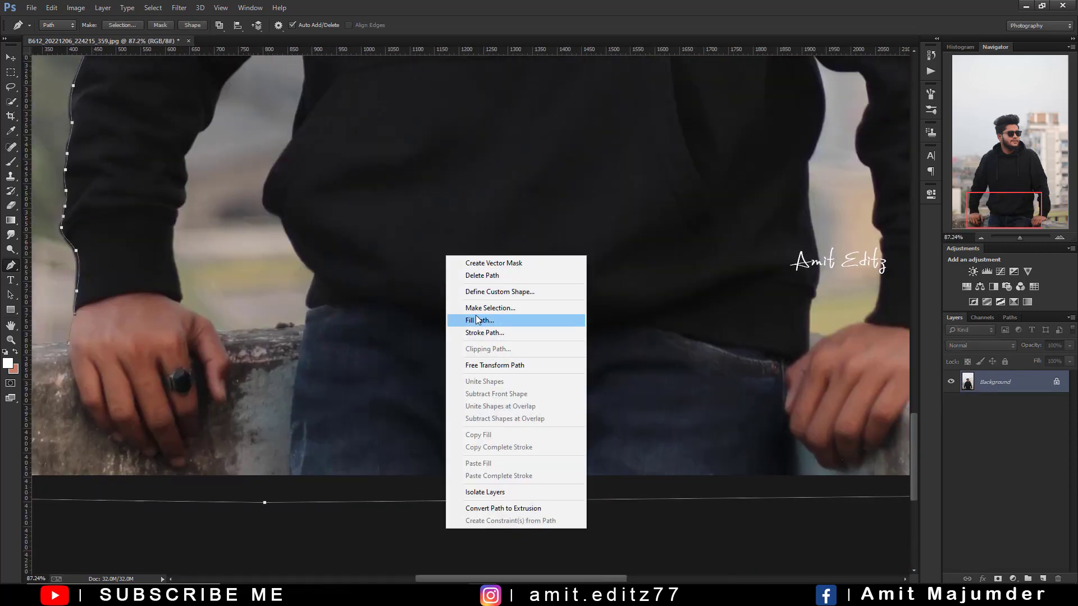
left_click(476, 307)
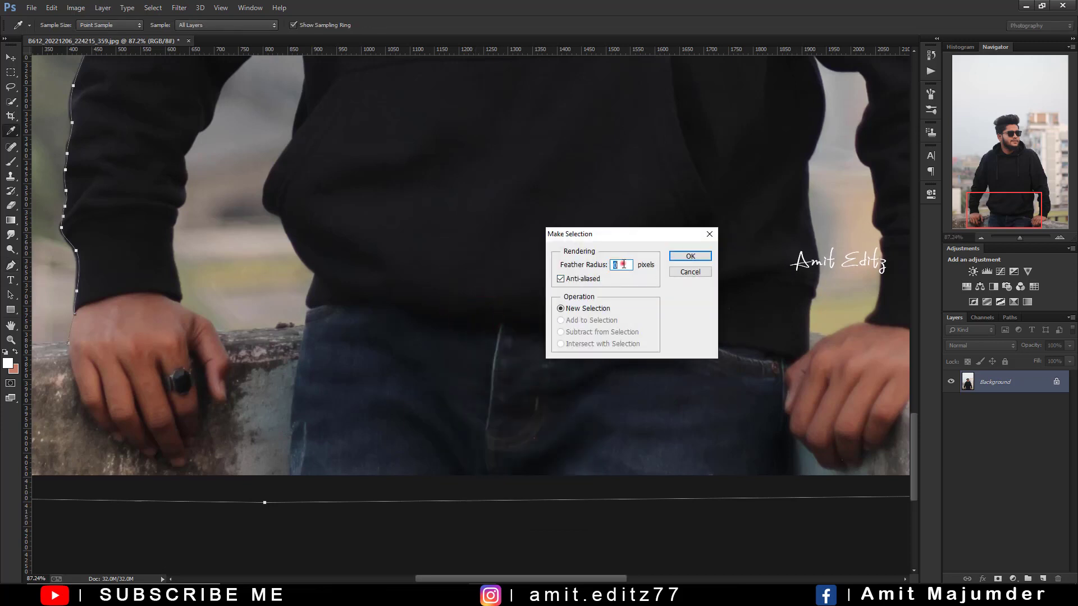
left_click(623, 264)
type("1")
left_click(696, 257)
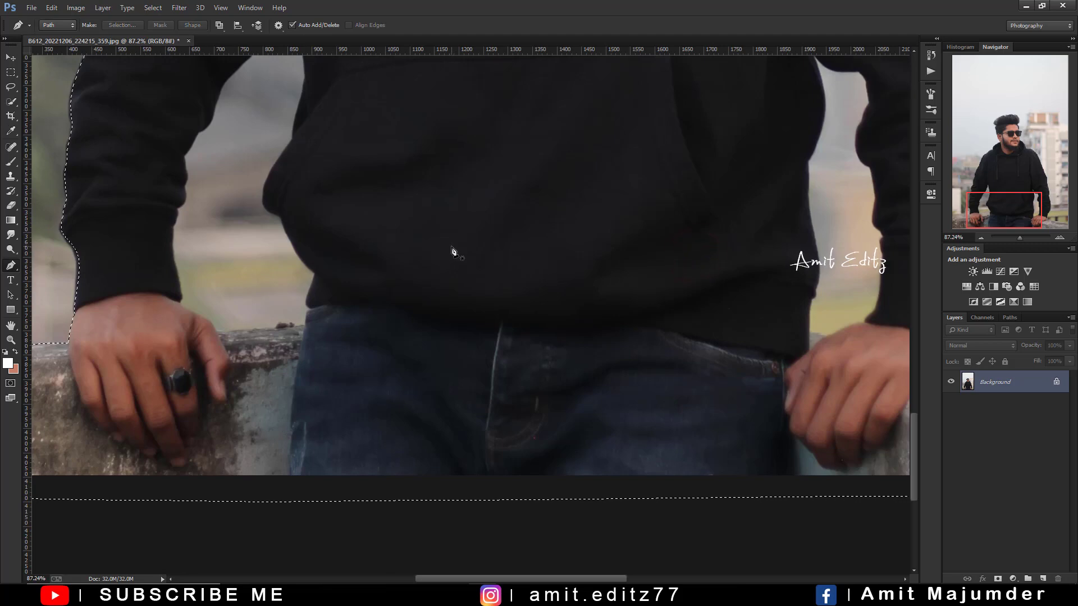
- Copy the feathered selection to a new layer and hide the Background layer
key("ctrl+j")
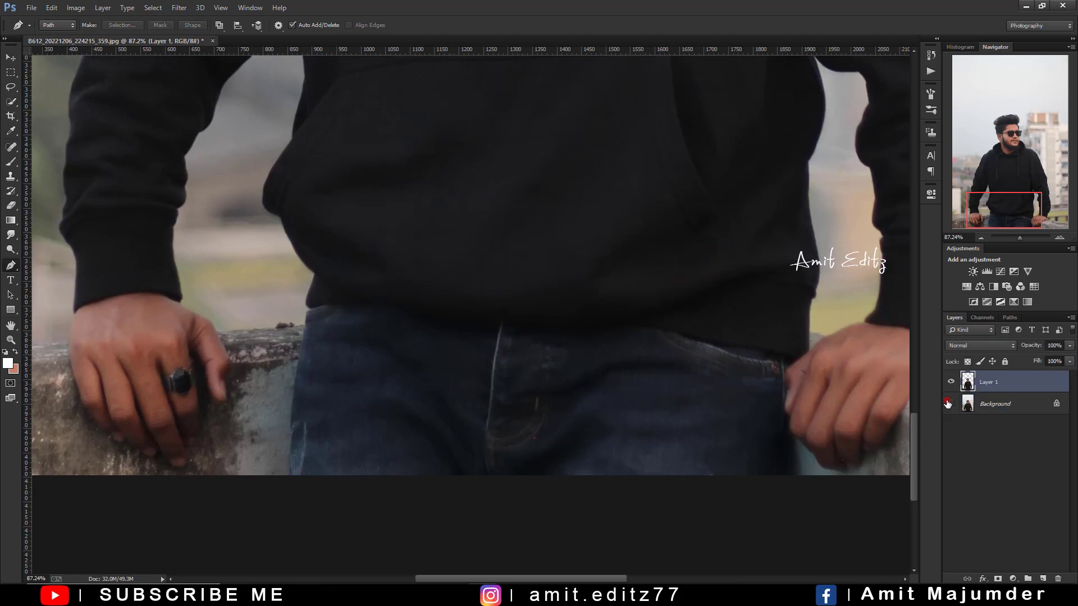
left_click(947, 403)
- Check the softened cutout edge along the right-hand sleeve, cuff and wall
scroll(825, 288, "up", 5)
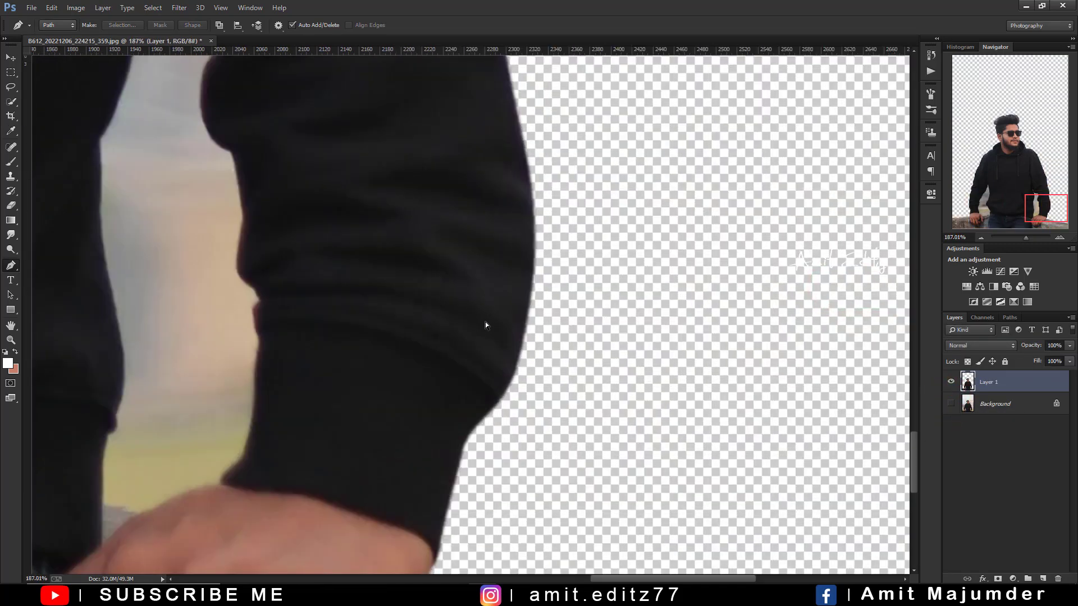
scroll(493, 331, "up", 1)
left_click_drag(533, 252, 548, 500)
scroll(539, 292, "down", 4)
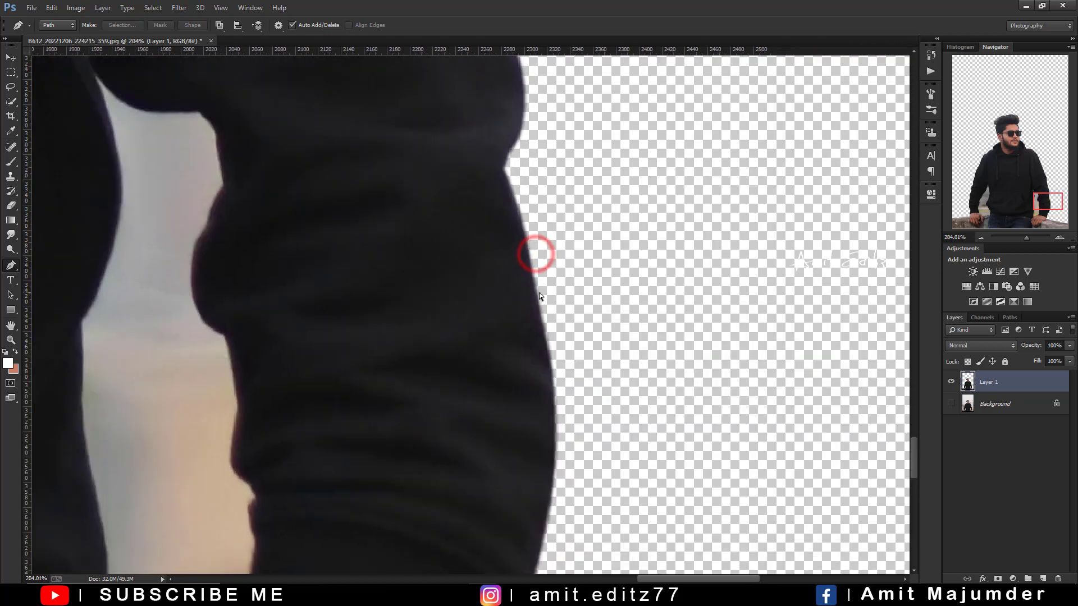
left_click_drag(527, 326, 545, 215)
scroll(554, 298, "up", 6)
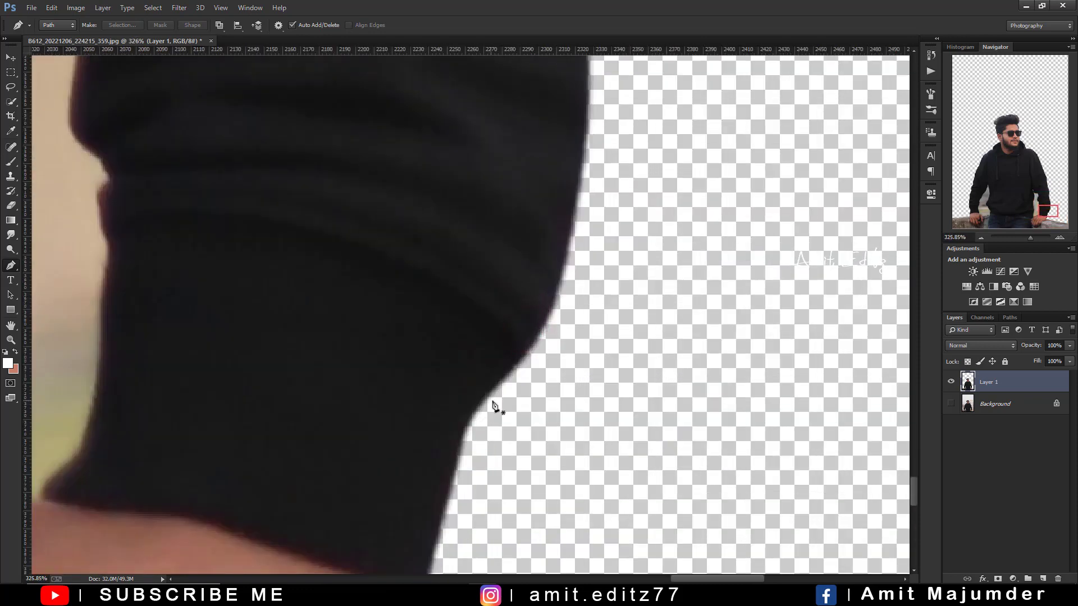
scroll(462, 429, "down", 6)
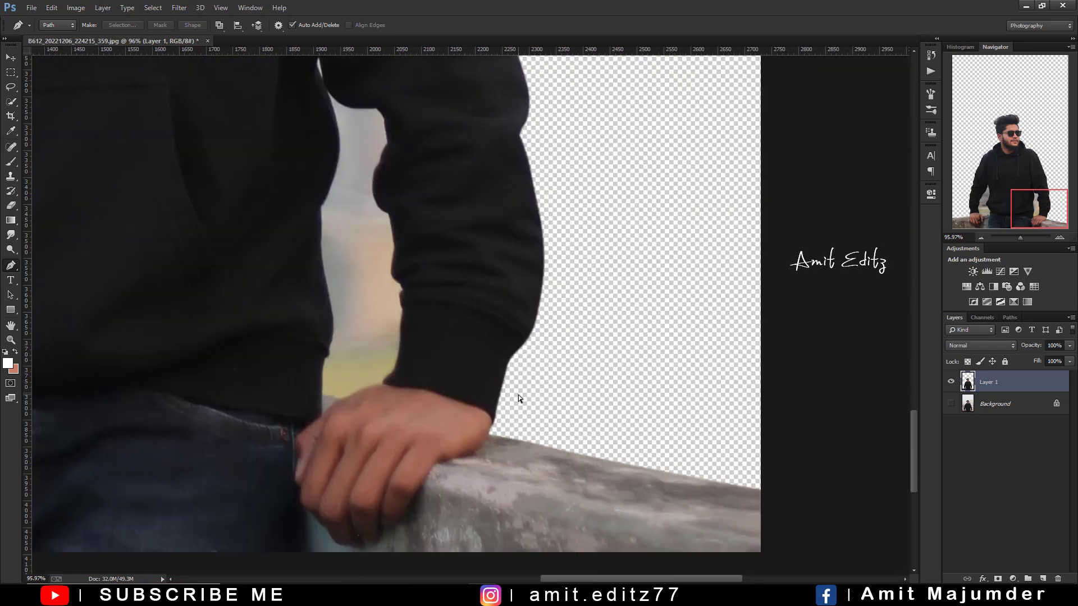
- Start a Pen path in the gap beside the right-hand arm and trace up the hoodie's hem and lower torso edge
left_click_drag(435, 327, 606, 335)
left_click_drag(517, 358, 432, 354)
scroll(440, 356, "up", 6)
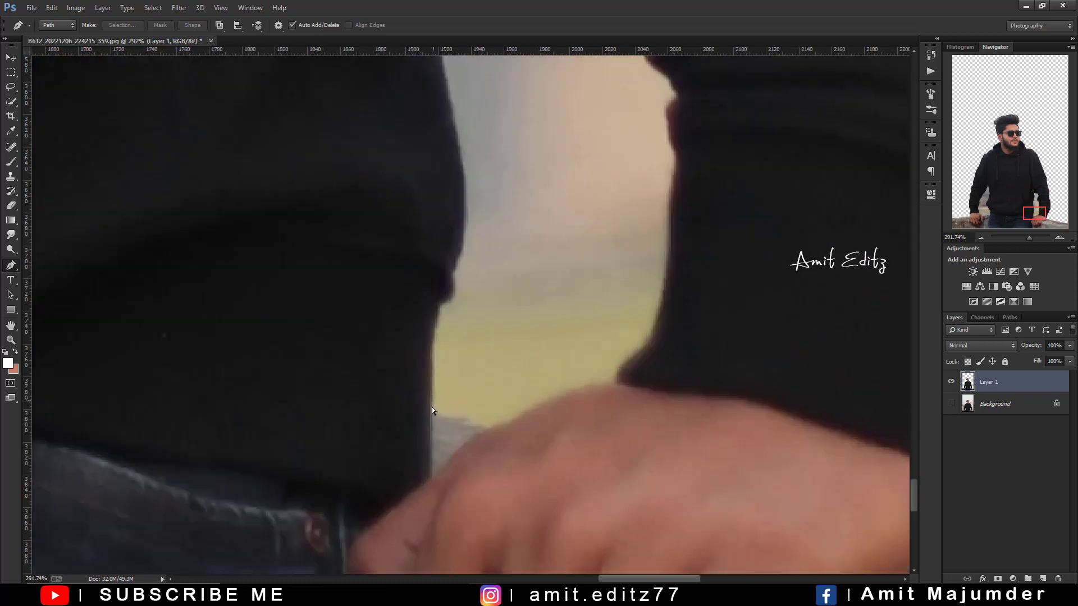
left_click(432, 323)
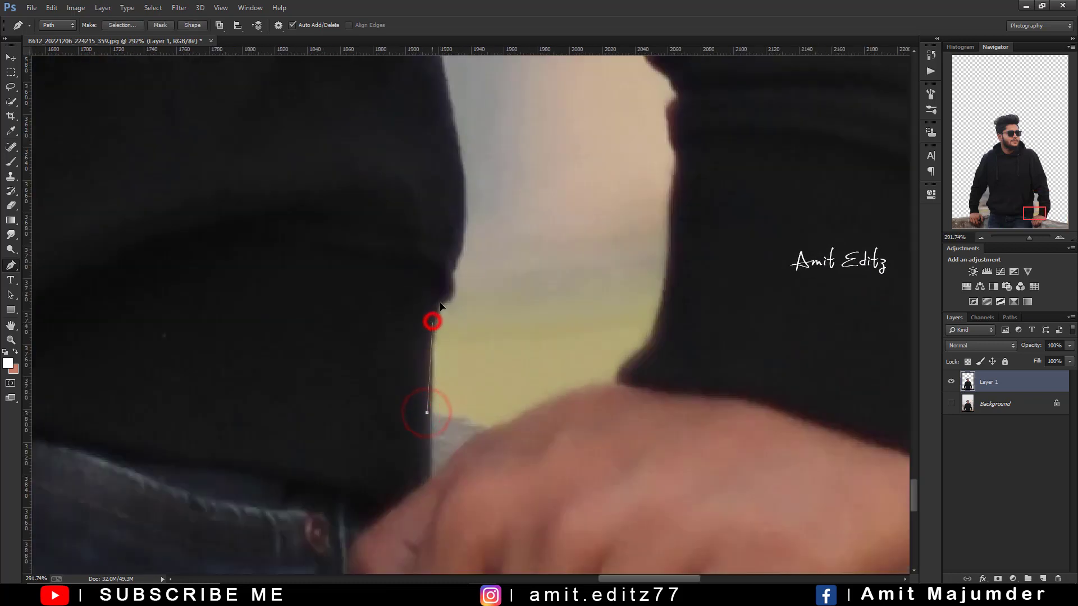
left_click(440, 303)
left_click(450, 275)
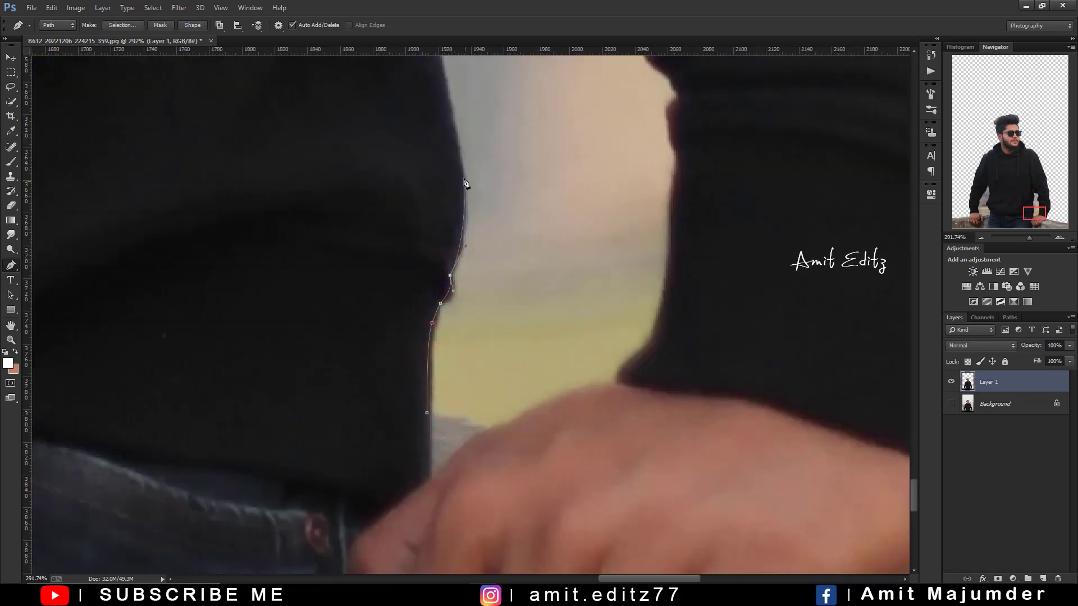
left_click_drag(459, 159, 518, 420)
- Continue the path up the torso's edge to the pointed upper end of the gap below the armpit
left_click_drag(494, 301, 486, 235)
left_click(489, 178)
left_click_drag(489, 164, 488, 142)
left_click(490, 135)
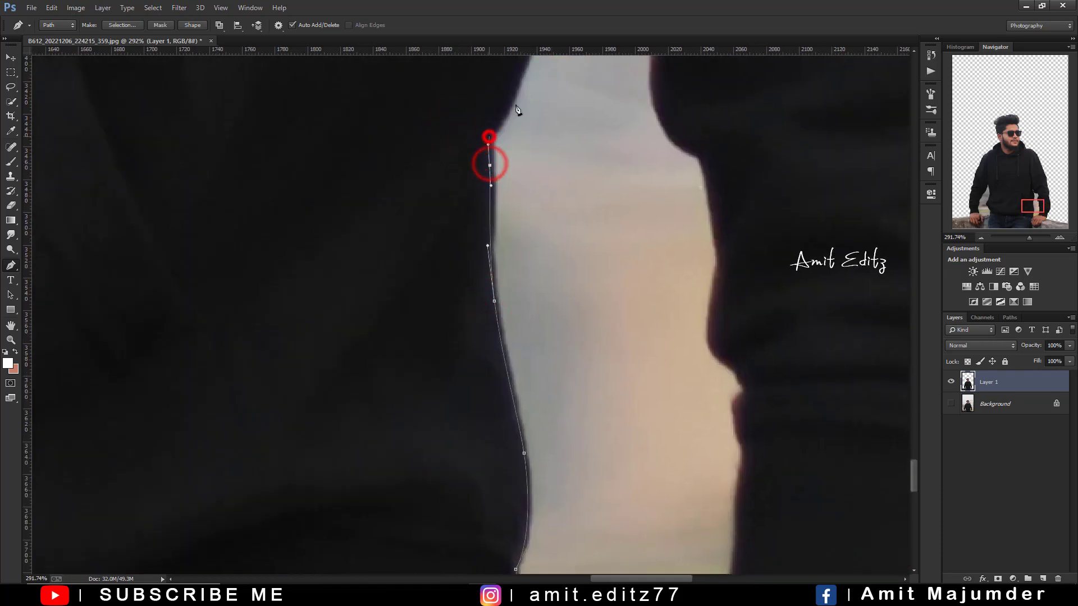
left_click_drag(519, 99, 443, 382)
left_click_drag(456, 325, 470, 275)
left_click_drag(473, 194, 544, 475)
left_click(524, 402)
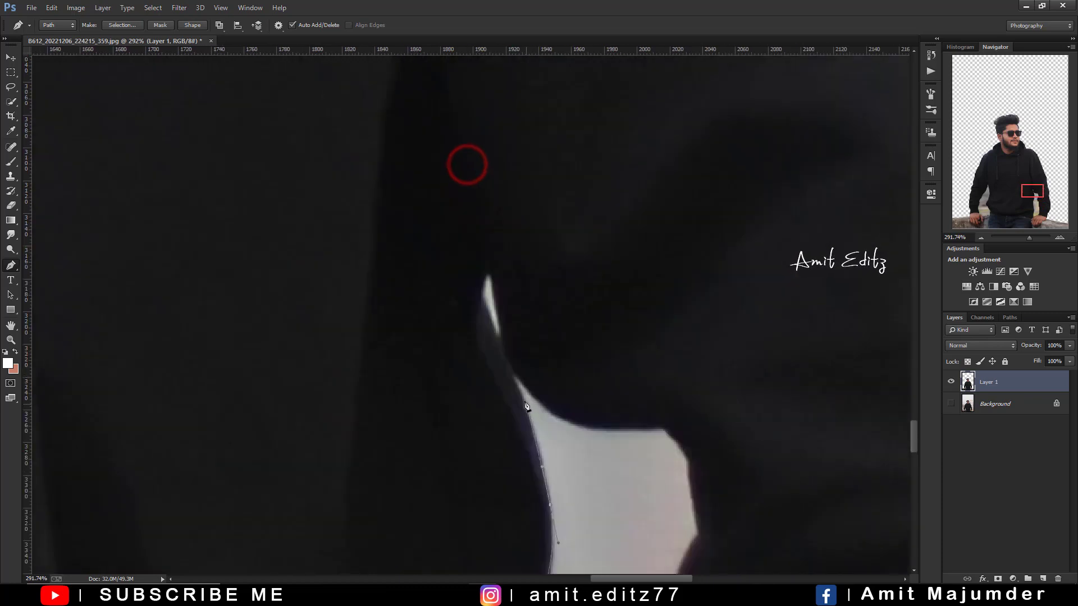
left_click_drag(512, 379, 562, 420)
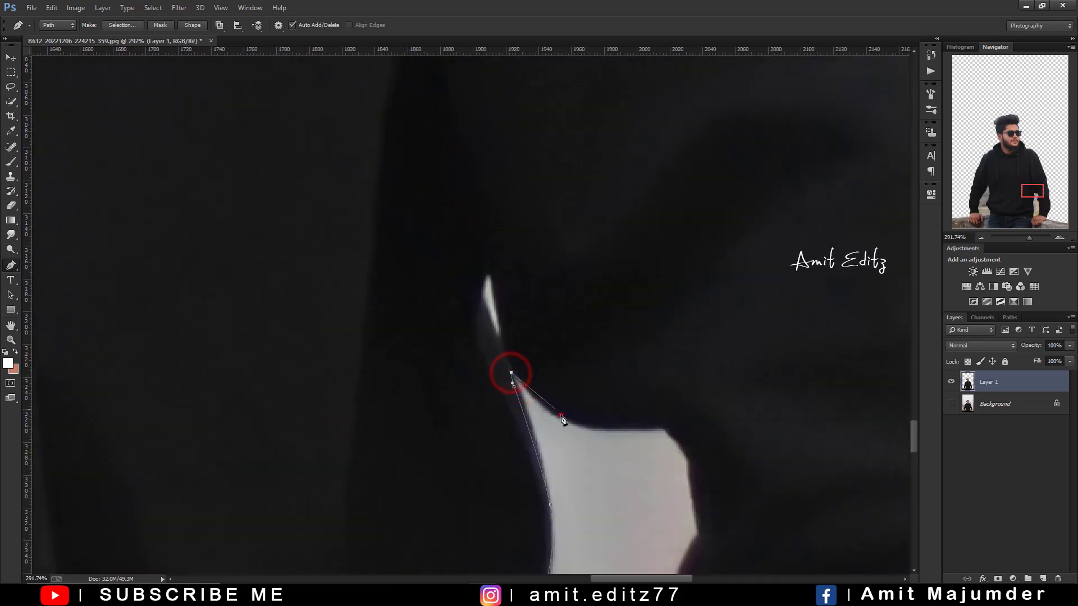
- Trace the path across the gap's upper edge and down the inner side of the right-hand sleeve
left_click(665, 428)
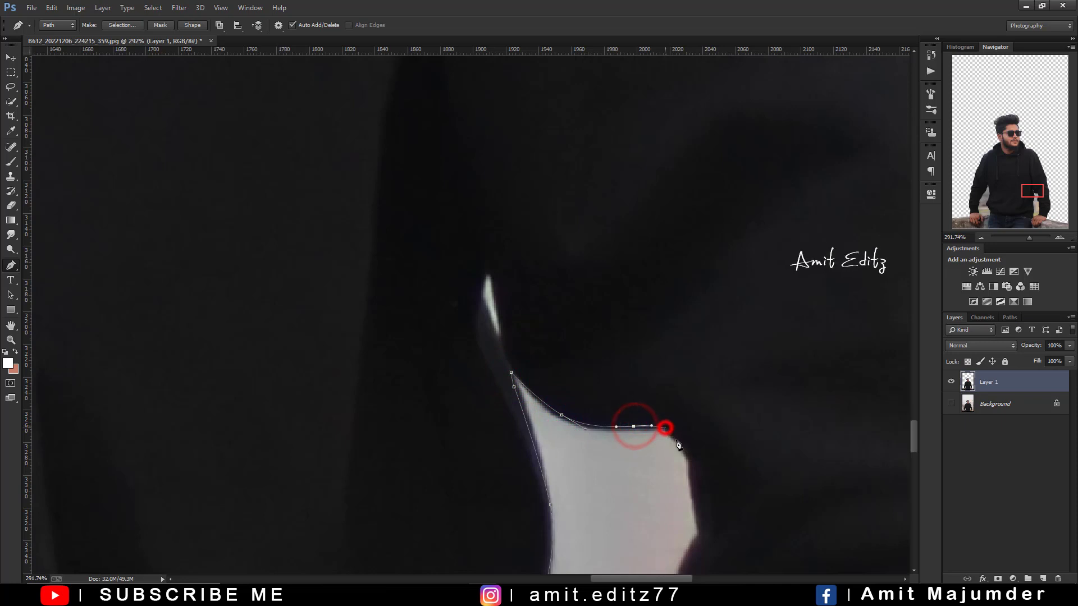
left_click_drag(689, 467, 744, 242)
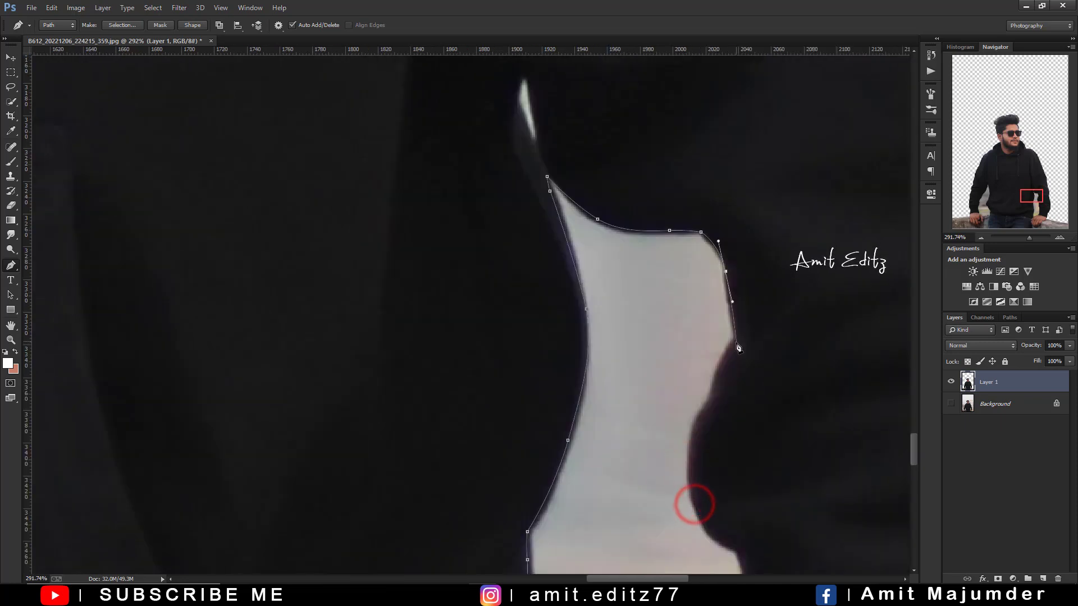
left_click_drag(715, 384, 704, 411)
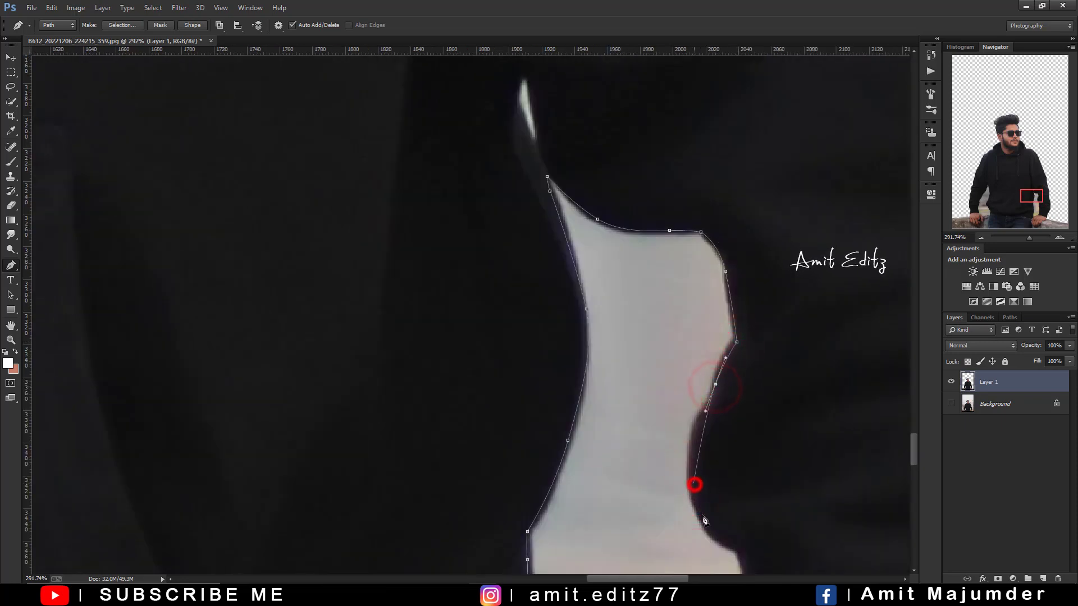
left_click_drag(694, 483, 426, 121)
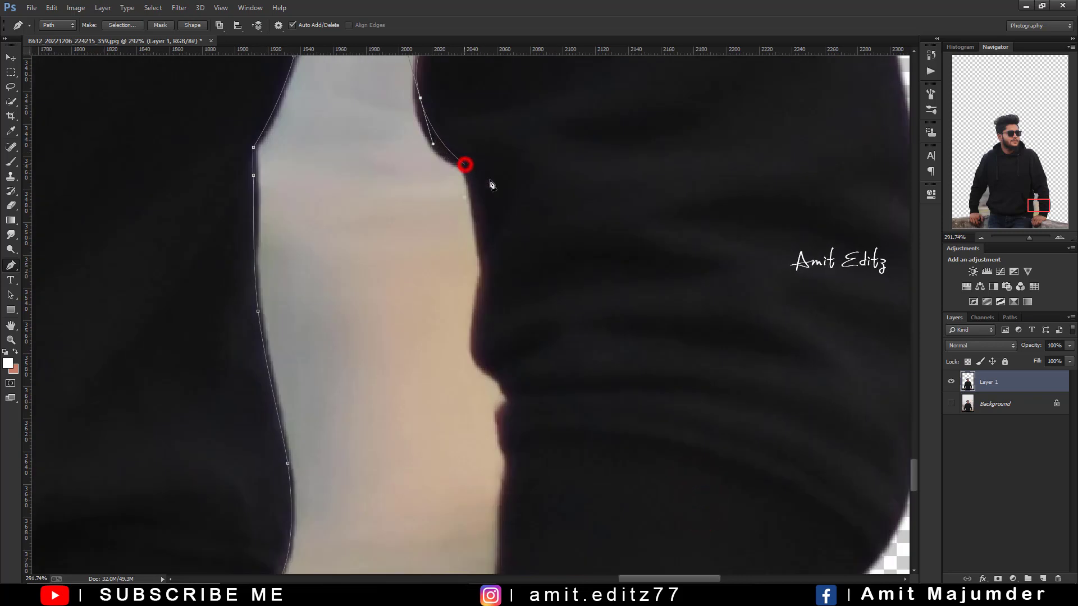
left_click_drag(490, 184, 464, 165)
left_click(476, 201)
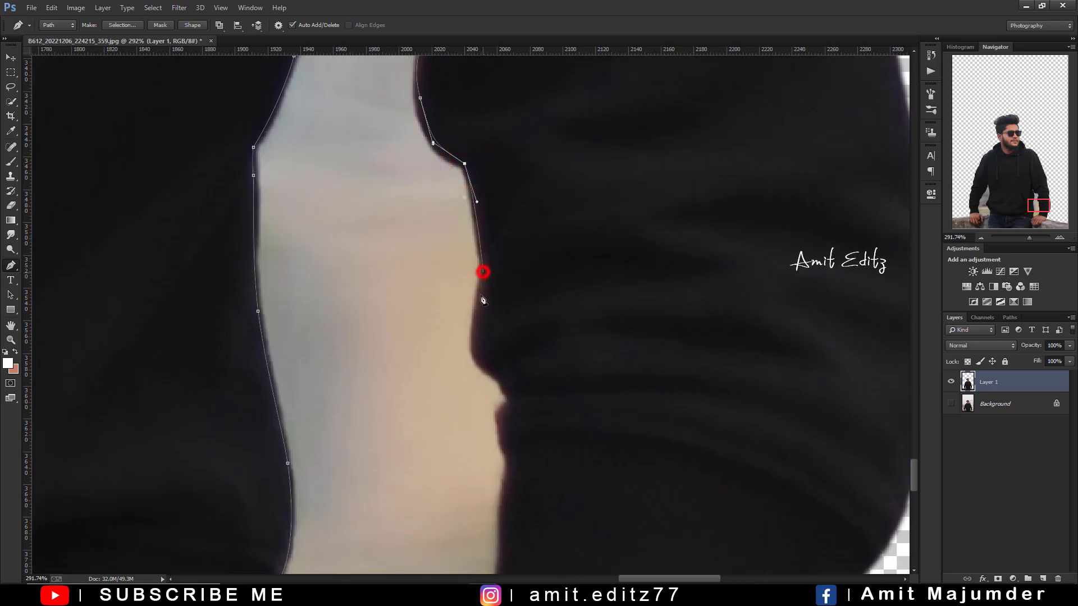
left_click_drag(483, 272, 482, 292)
- Trace the path along the inner cuff and over the hand, and close it at its starting anchor by the hem
left_click_drag(484, 362, 501, 300)
key("ctrl+z")
left_click_drag(505, 393, 505, 209)
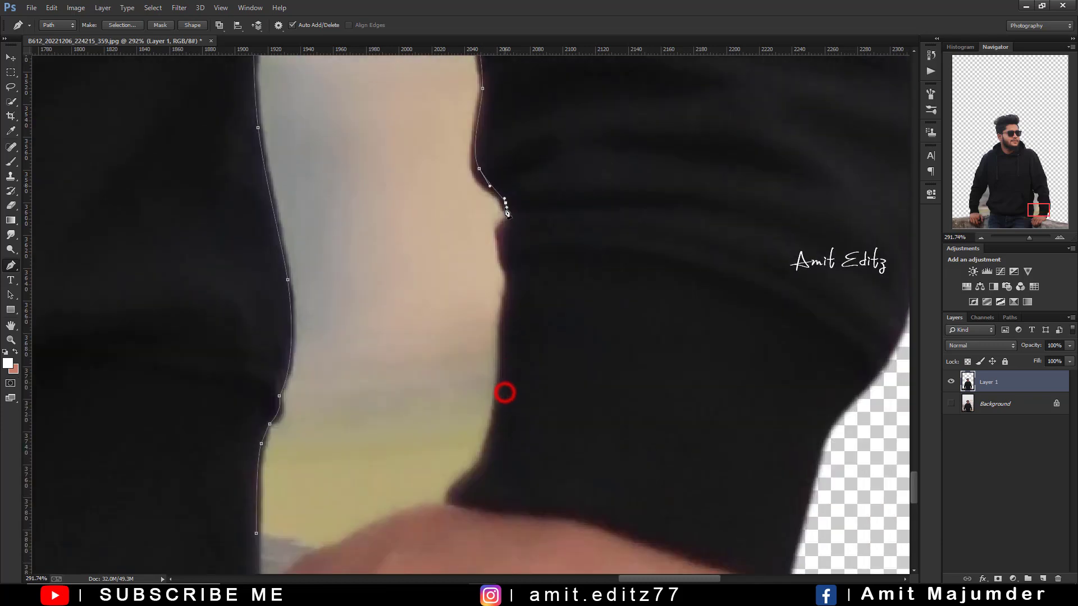
left_click_drag(508, 265, 507, 302)
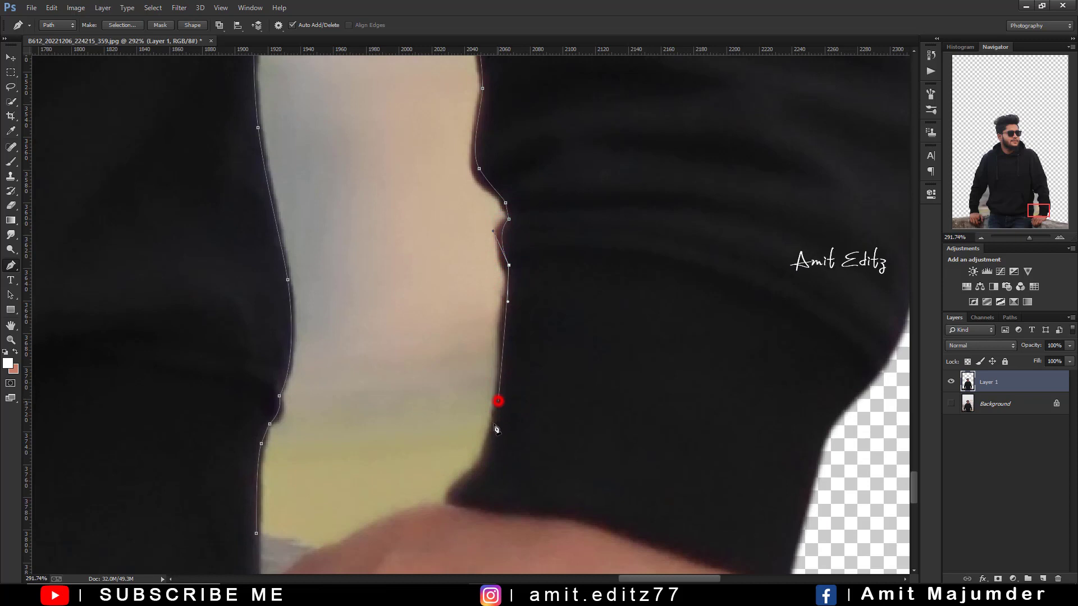
left_click_drag(495, 429, 468, 482)
left_click_drag(448, 505, 419, 509)
left_click_drag(386, 523, 404, 404)
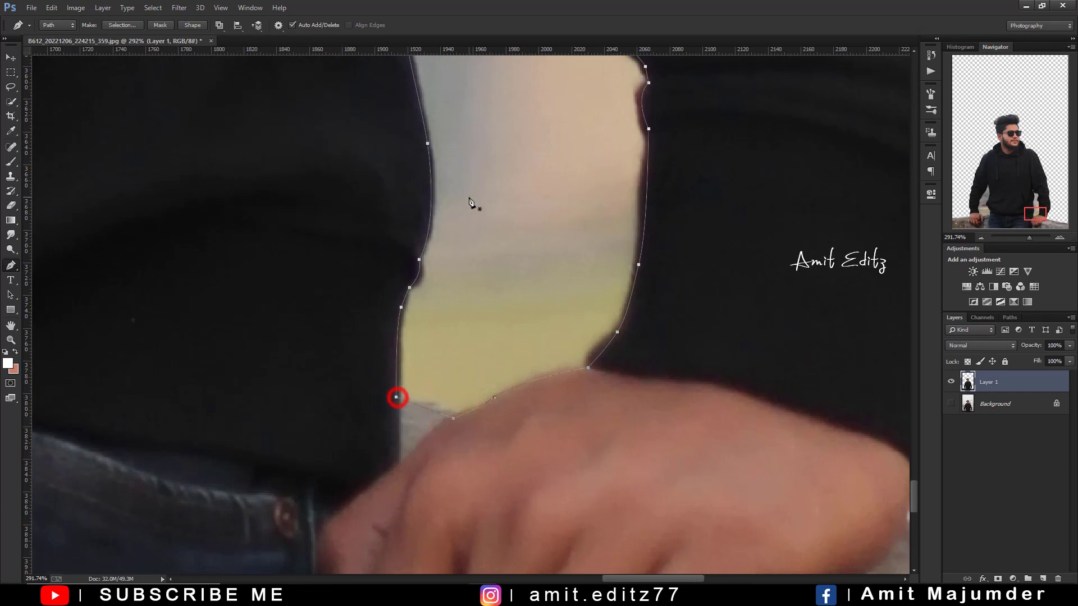
- Convert the closed gap path into a selection and delete the background inside it from the cutout layer
right_click(469, 201)
left_click(511, 247)
key("Return")
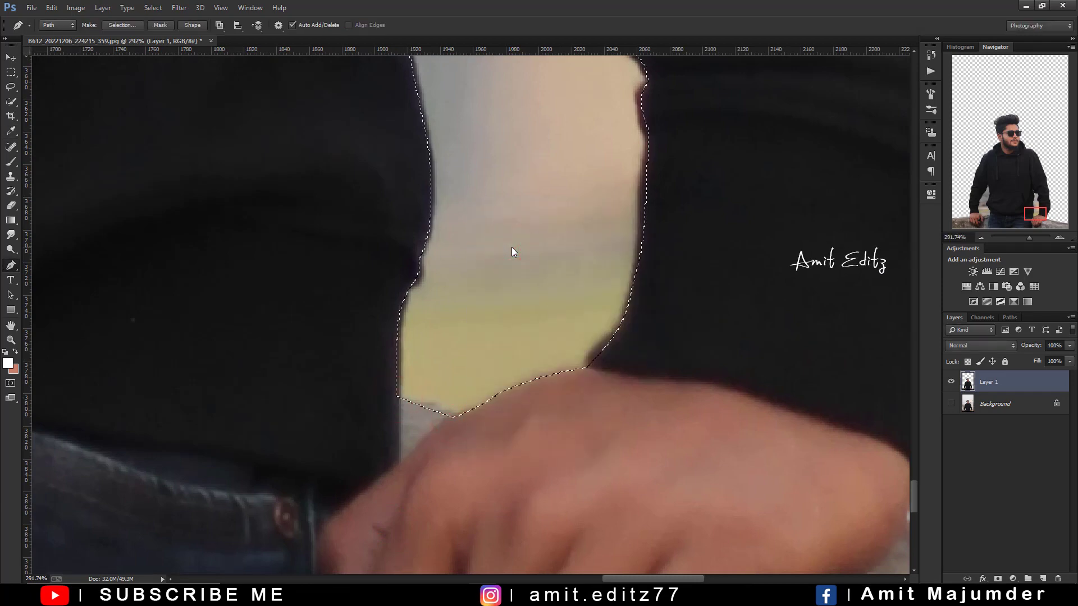
key("Delete")
- Start a Pen path in the left-hand arm's gap, following the wall's upper edge from the jeans and over the hand to the cuff
scroll(513, 249, "down", 6)
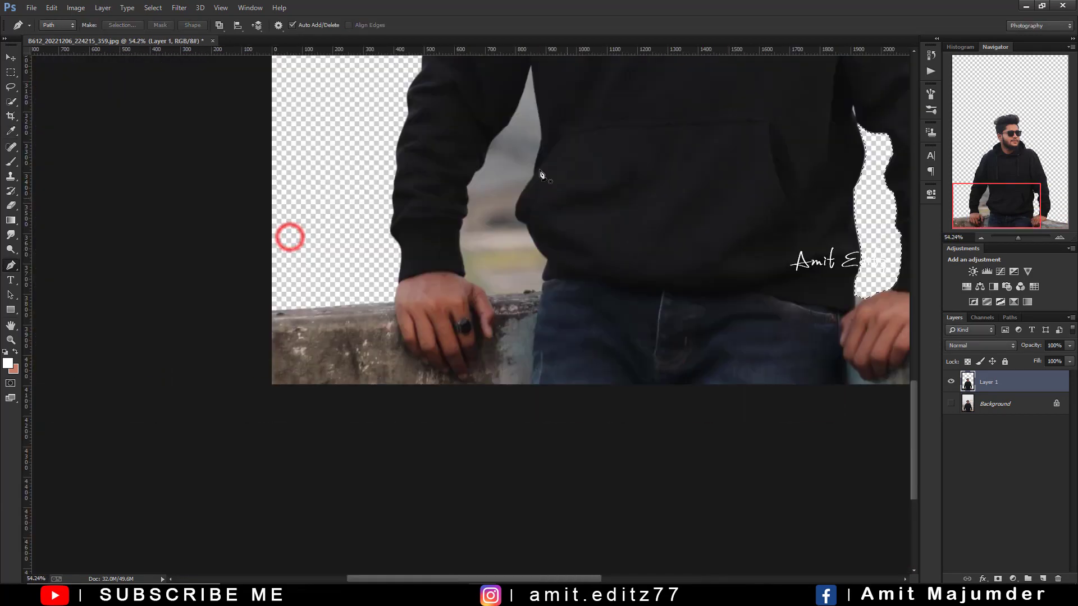
scroll(514, 265, "up", 6)
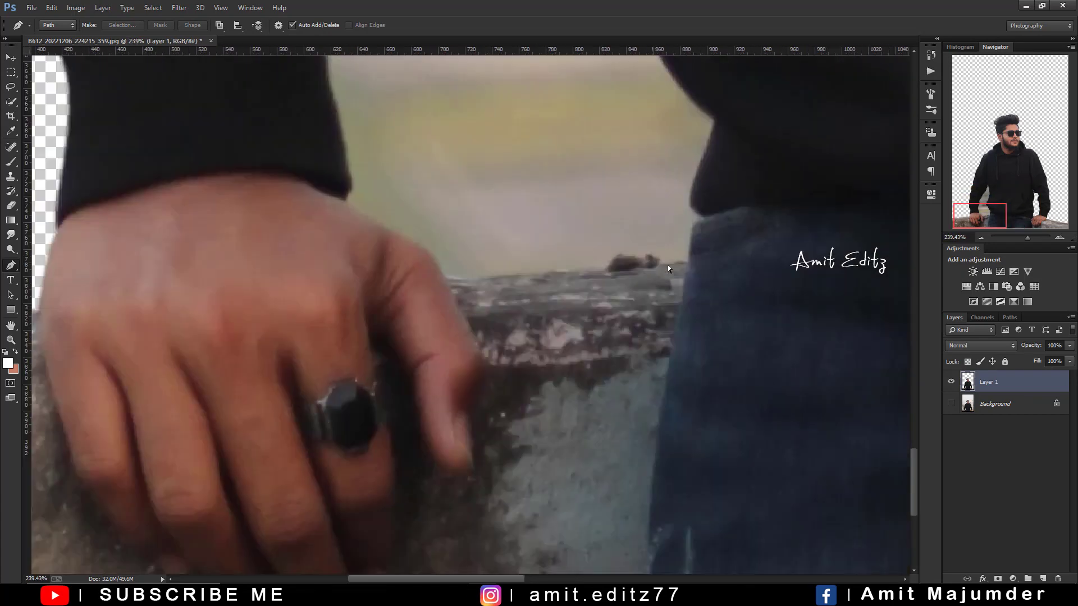
scroll(668, 265, "up", 1)
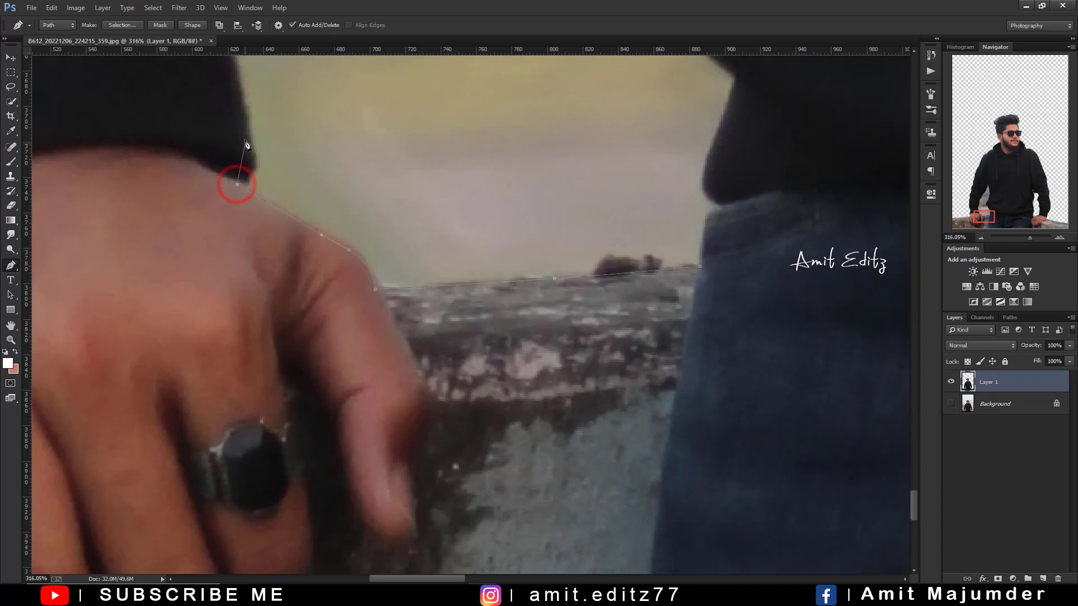
left_click(244, 185)
- Continue the path up the inner edge of the left-hand cuff to the first fold of the sleeve
left_click(242, 119)
left_click_drag(235, 77, 391, 386)
left_click_drag(370, 286, 370, 241)
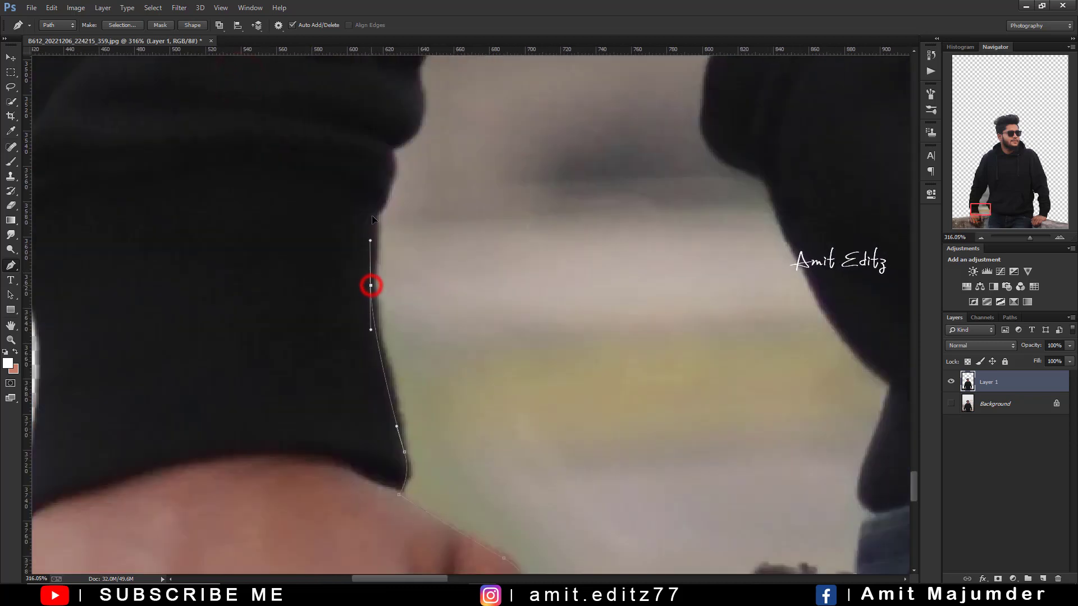
left_click(374, 210)
left_click_drag(389, 149, 474, 402)
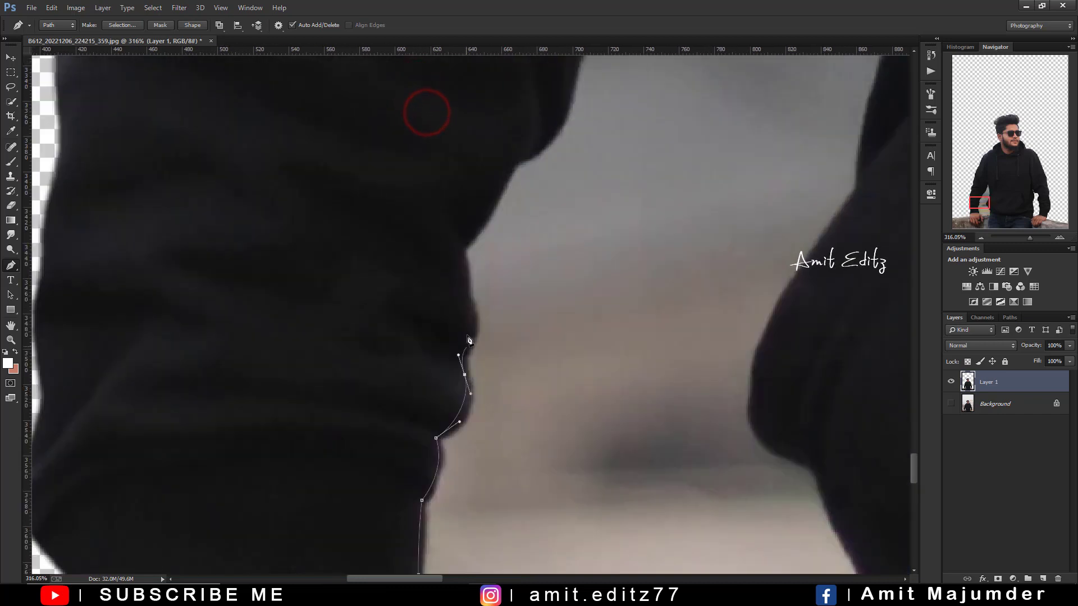
- Trace the path around the bunched folds on the inner side of the left-hand forearm sleeve
left_click_drag(462, 355, 449, 310)
left_click_drag(468, 300, 462, 251)
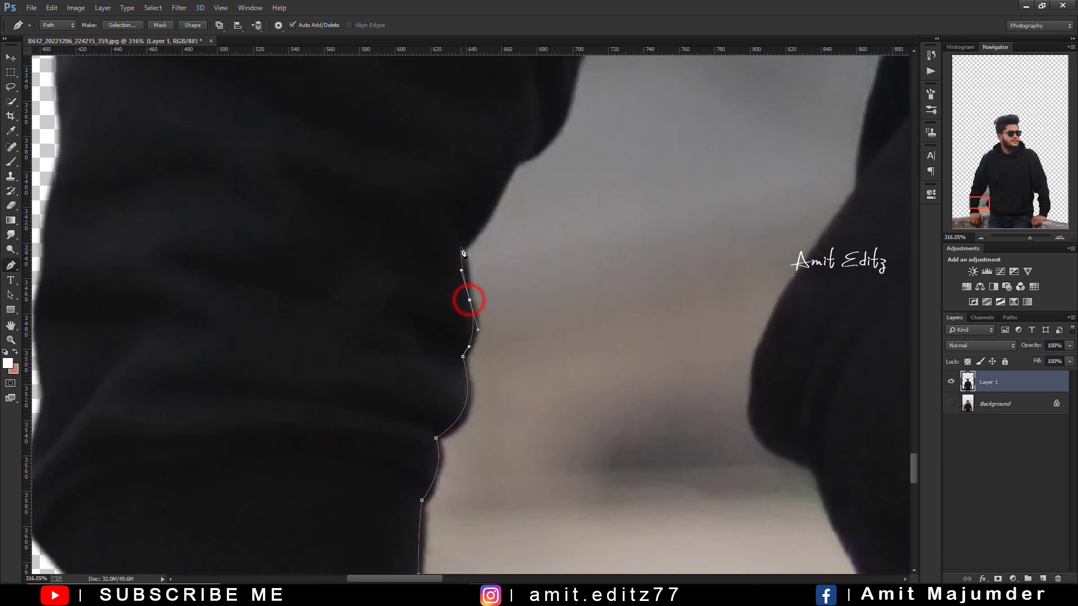
left_click(503, 177)
left_click_drag(524, 155, 417, 535)
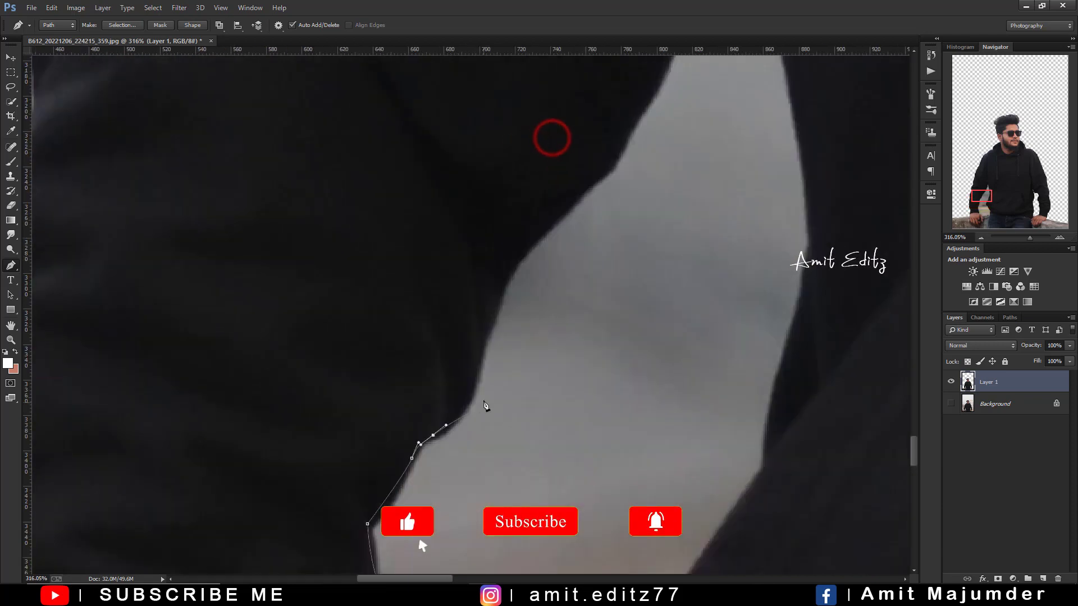
- Trace the path along the inner upper sleeve to the pointed tip of the gap below the armpit
left_click_drag(477, 371, 492, 325)
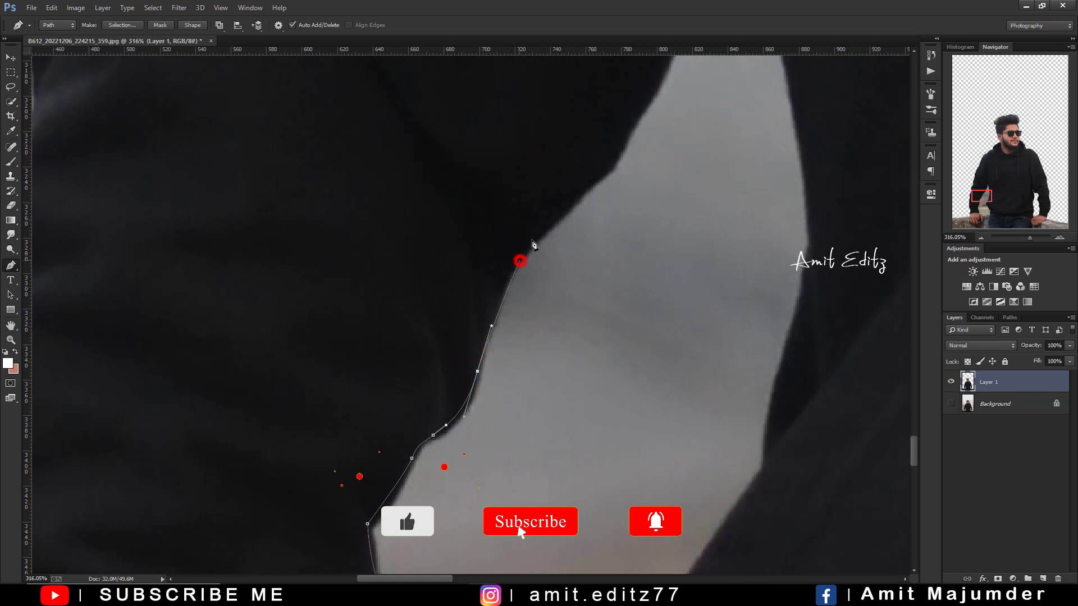
left_click_drag(532, 242, 544, 218)
left_click_drag(615, 157, 625, 130)
left_click_drag(620, 150, 468, 427)
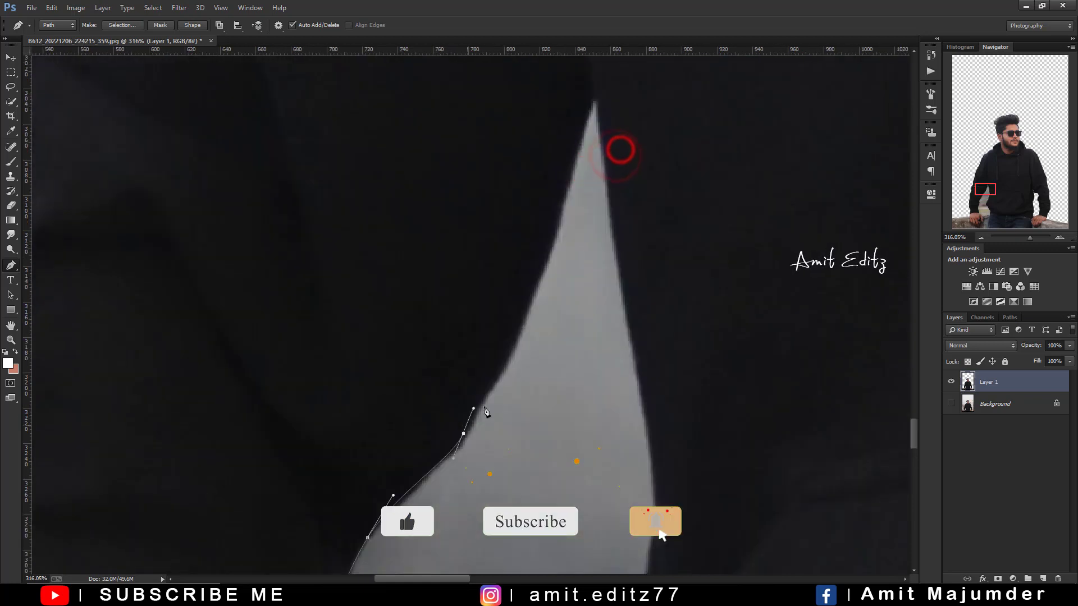
left_click_drag(527, 303, 544, 250)
left_click(584, 122)
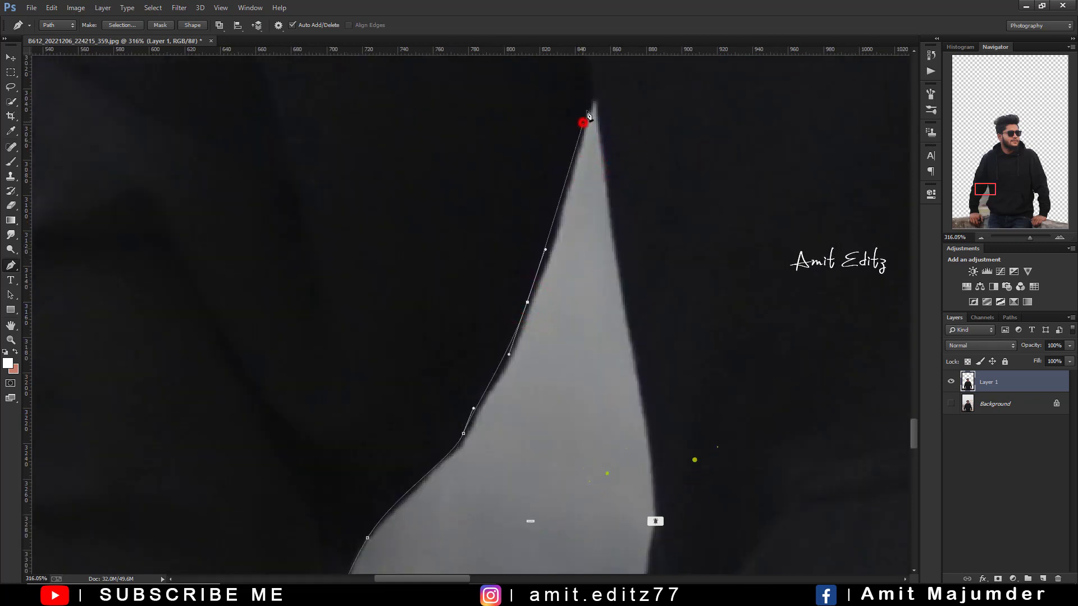
left_click(598, 89)
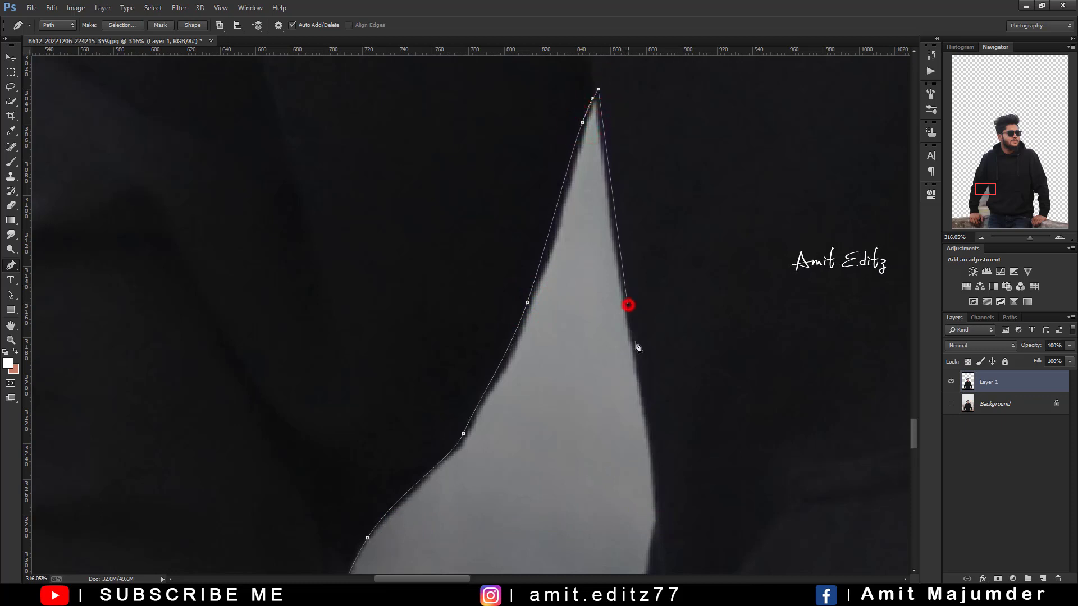
- Trace the path from the gap's tip down the side of the torso to the corner in the hoodie's edge
left_click_drag(627, 304, 638, 365)
left_click_drag(659, 508, 659, 531)
left_click_drag(652, 503, 588, 163)
left_click_drag(569, 293, 553, 340)
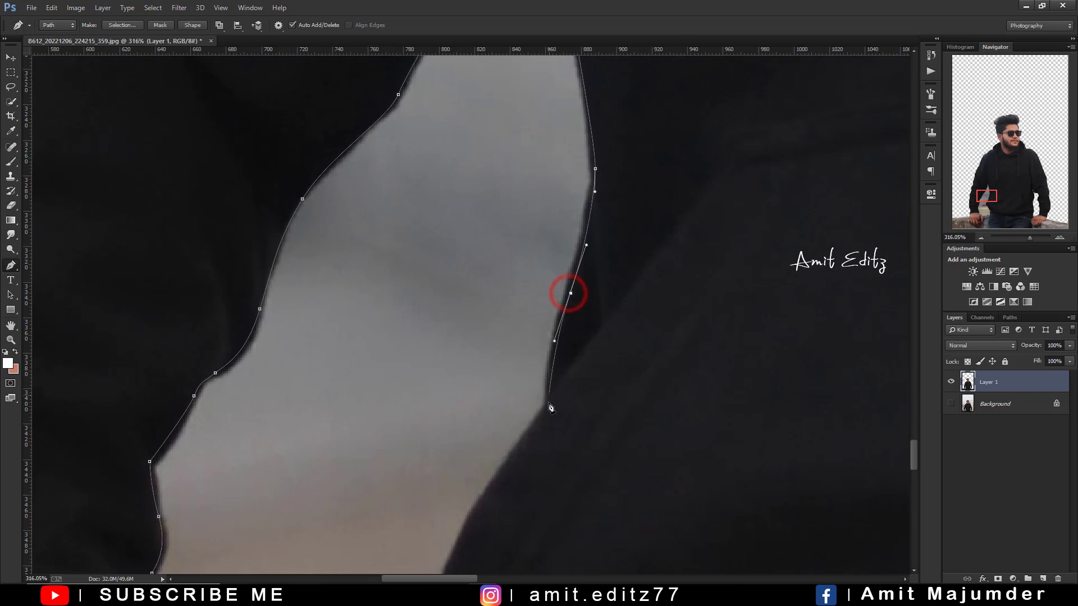
left_click(548, 405)
left_click_drag(529, 457, 574, 179)
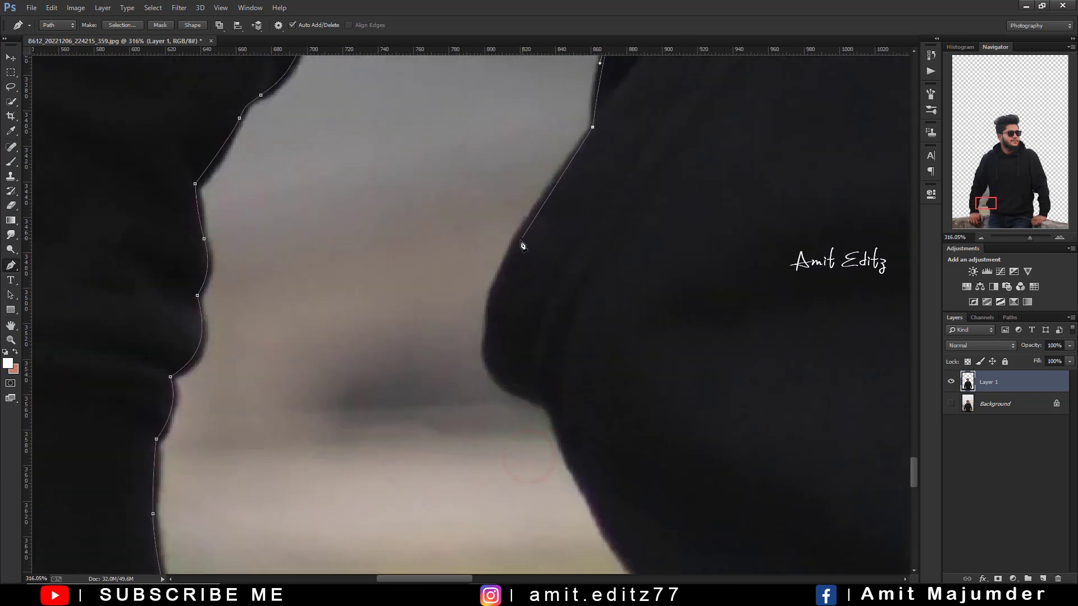
- Trace the path around the hoodie's bulge and along its lower side to the notch above the hem
left_click_drag(510, 252, 494, 300)
left_click_drag(493, 371, 510, 394)
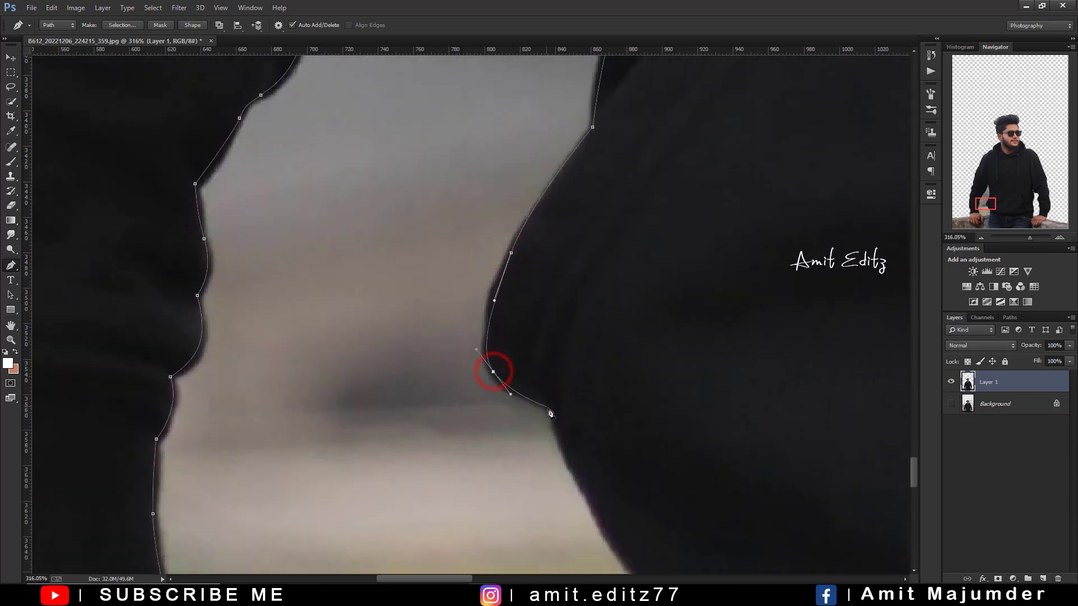
left_click_drag(555, 452, 449, 204)
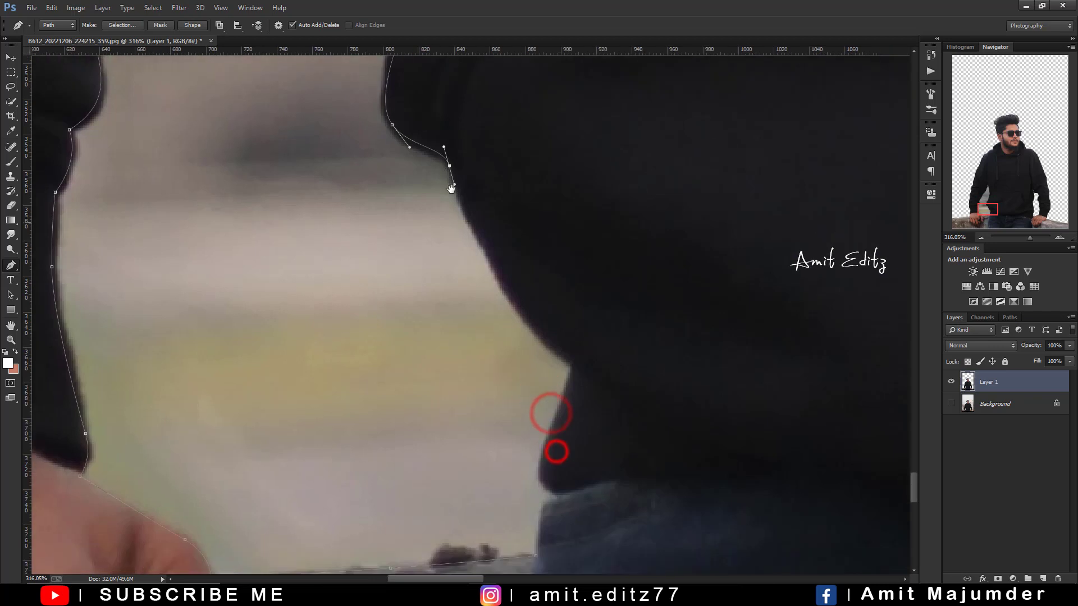
left_click(517, 301)
left_click(572, 364)
left_click_drag(570, 395, 561, 191)
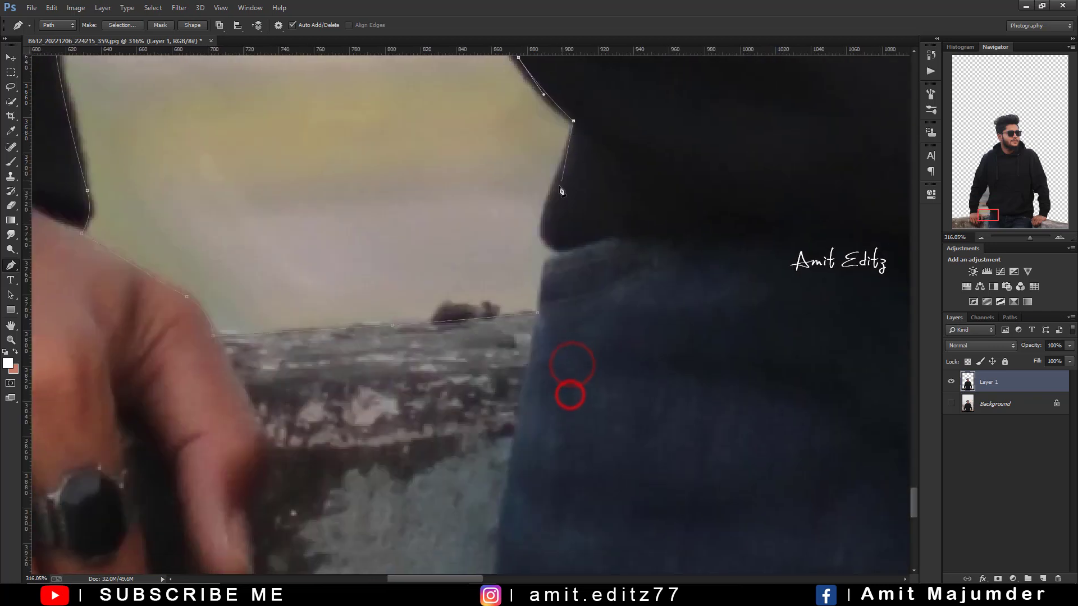
- Trace the path around the hoodie's hem and down the jeans, and close it at its starting anchor on the wall
left_click(545, 209)
left_click(563, 255)
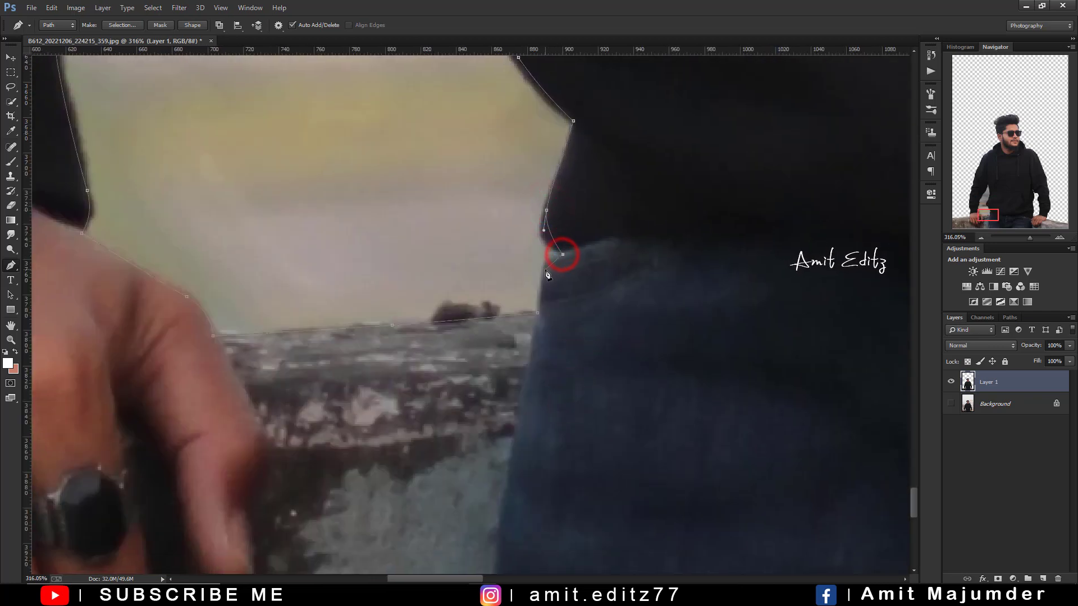
left_click(546, 270)
left_click(538, 315)
- Convert the closed gap path into a selection and delete the background inside it from the cutout layer
right_click(536, 314)
left_click(393, 187)
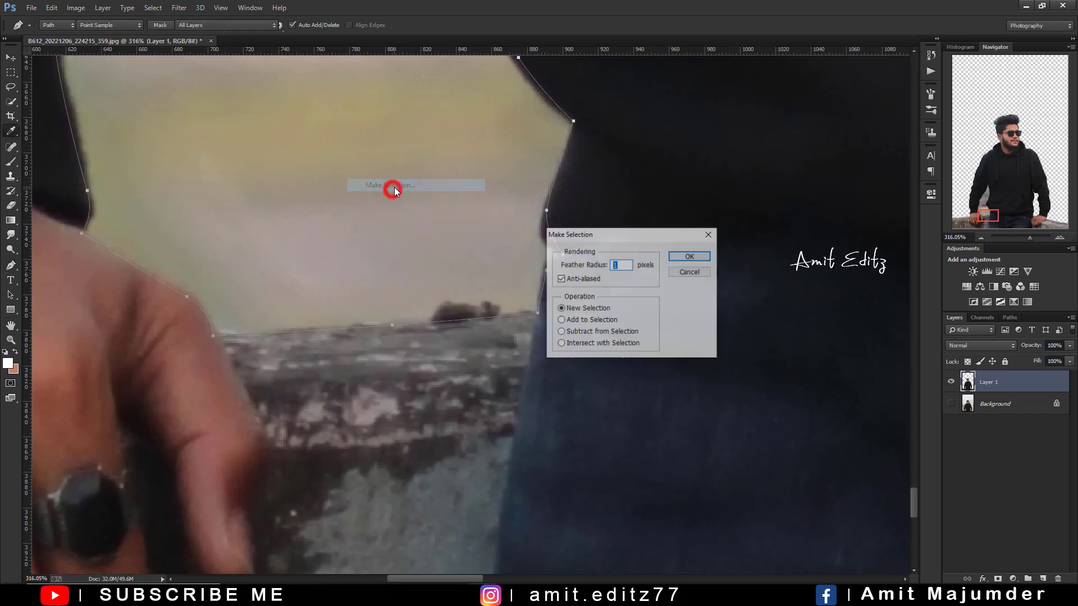
key("Return")
scroll(437, 218, "down", 2)
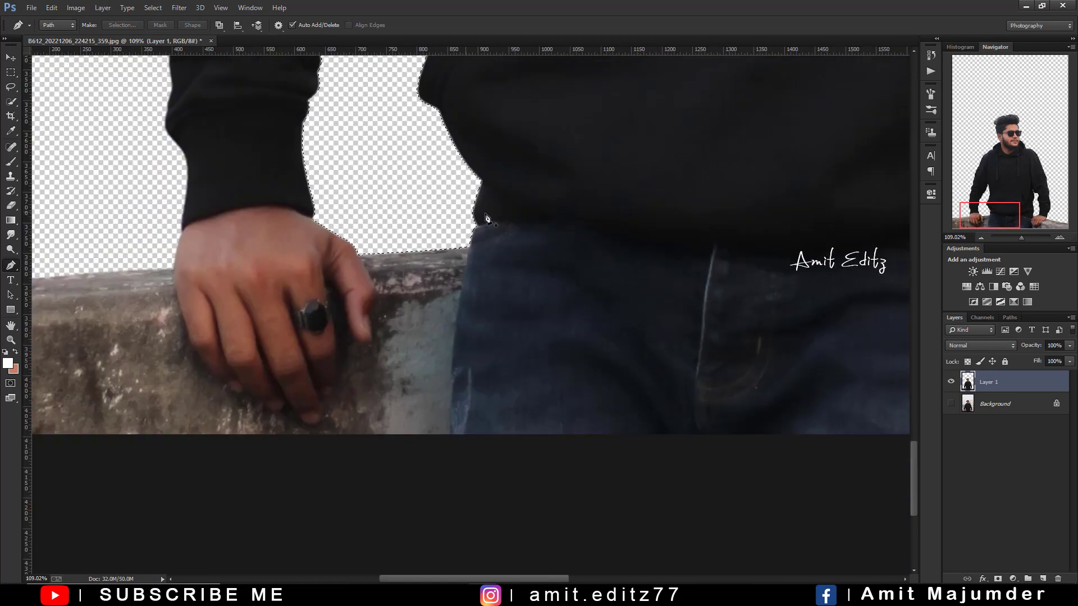
- Drop the selection and outline the leftover background sliver at the upper tip of the right-hand arm's gap with the Pen tool
key("super")
scroll(489, 215, "down", 3)
left_click(554, 206)
left_click_drag(621, 221, 366, 433)
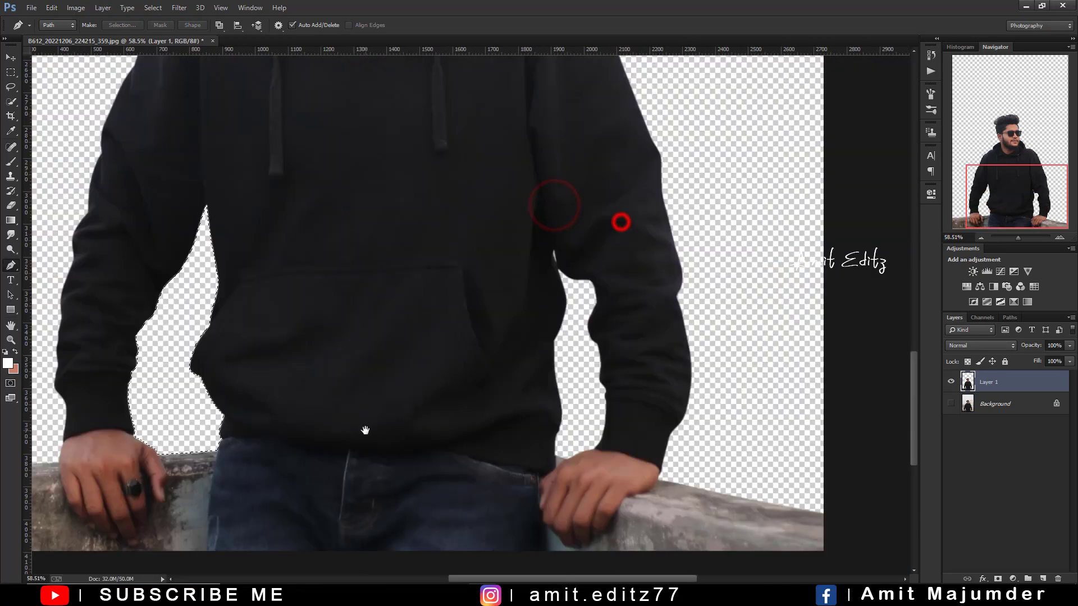
scroll(627, 260, "up", 2)
scroll(555, 269, "up", 5)
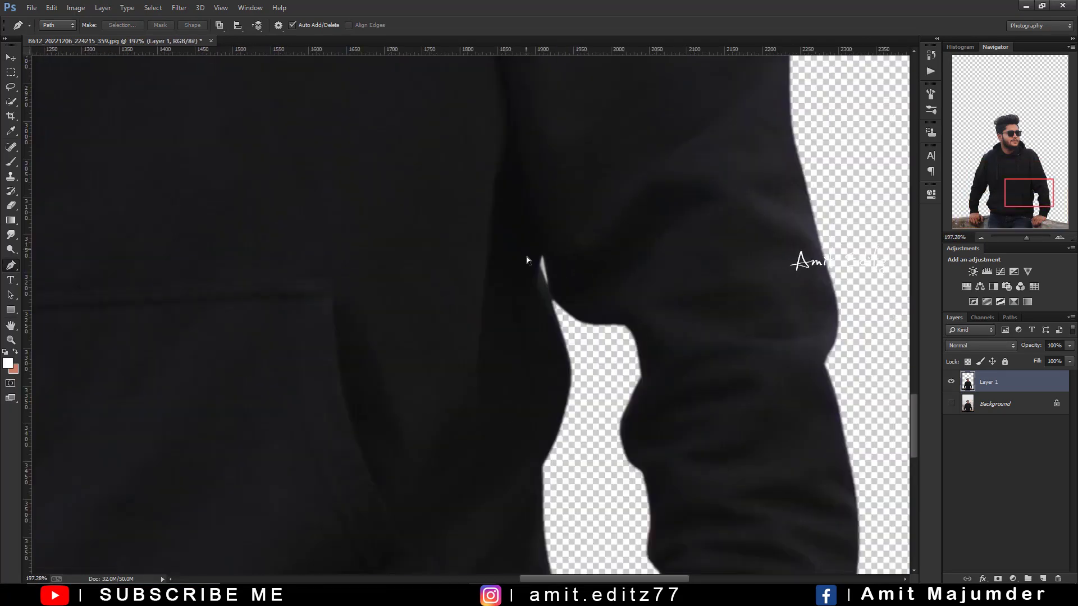
left_click(550, 243)
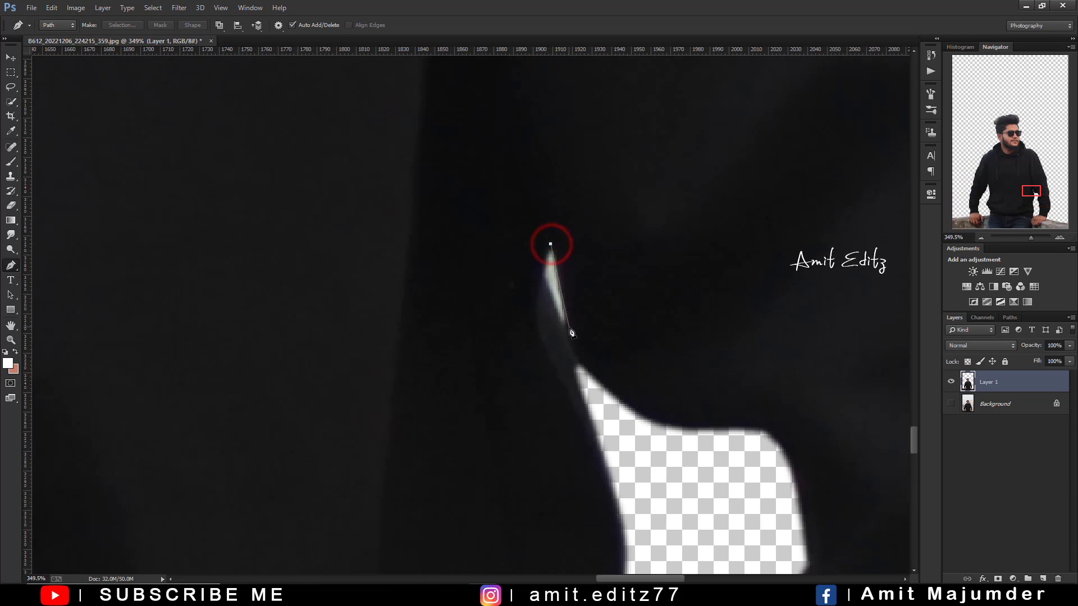
left_click(569, 328)
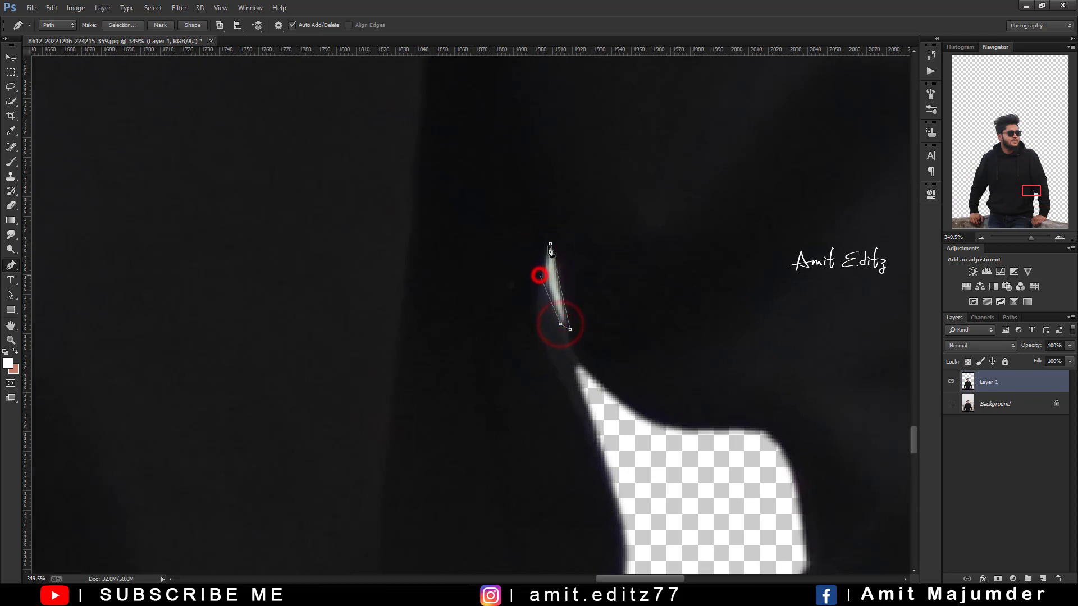
- Convert the sliver's path into a selection, delete the background inside it and deselect
right_click(550, 242)
left_click(591, 334)
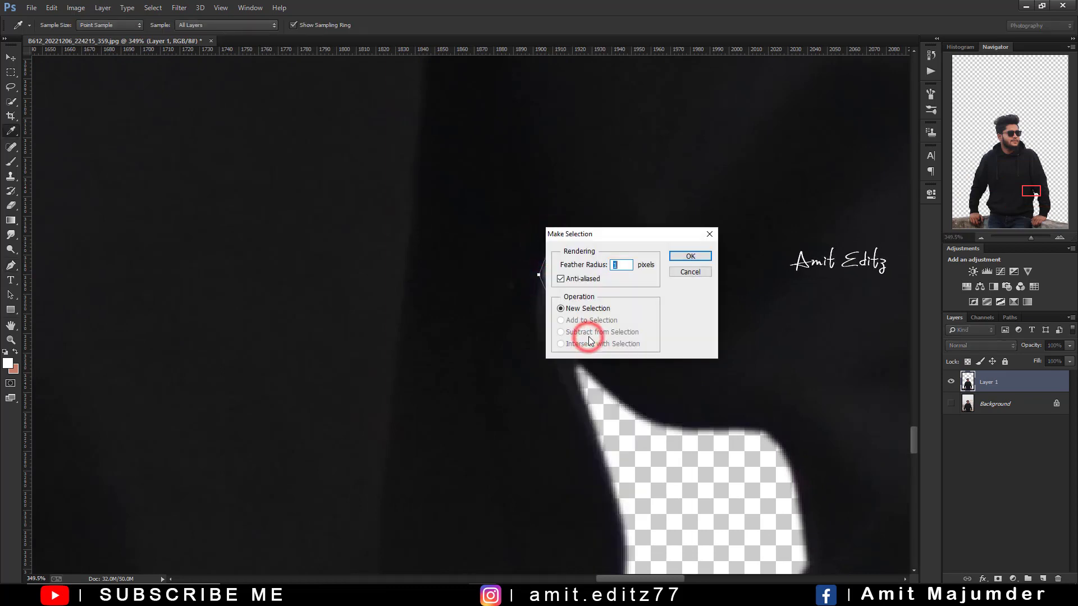
key("Return")
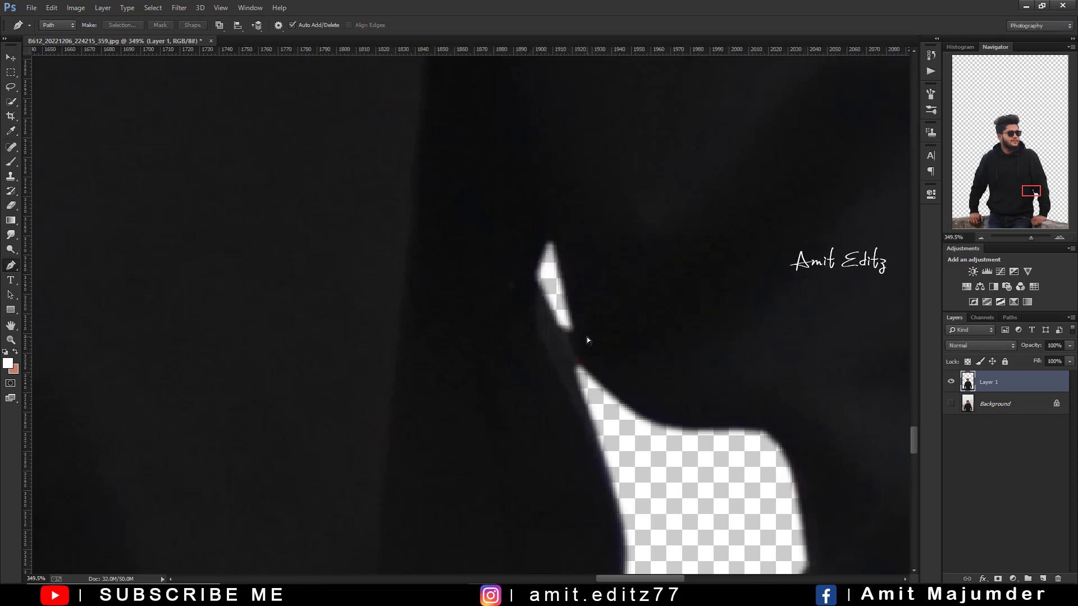
scroll(587, 337, "down", 10)
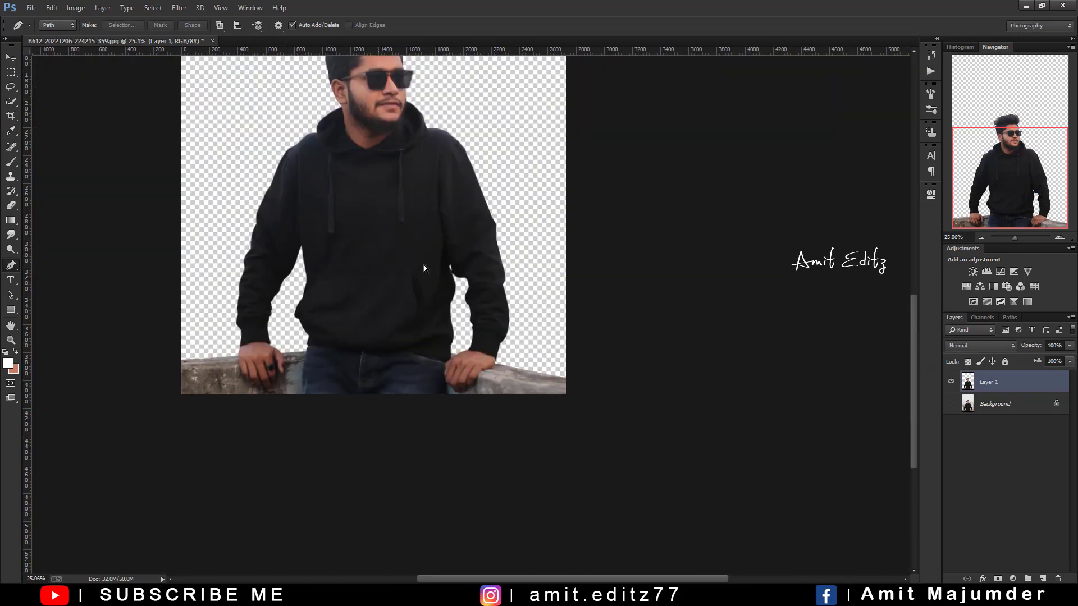
scroll(423, 264, "down", 2)
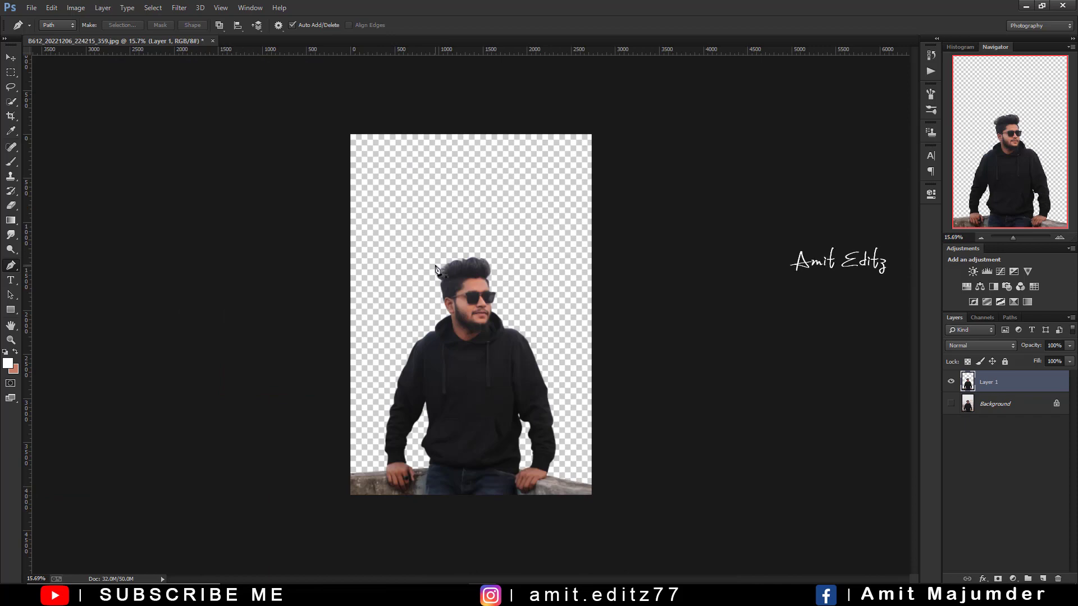
- Compare the hair cutout with the original photo by toggling the Background layer's visibility, leaving it visible
scroll(449, 265, "up", 6)
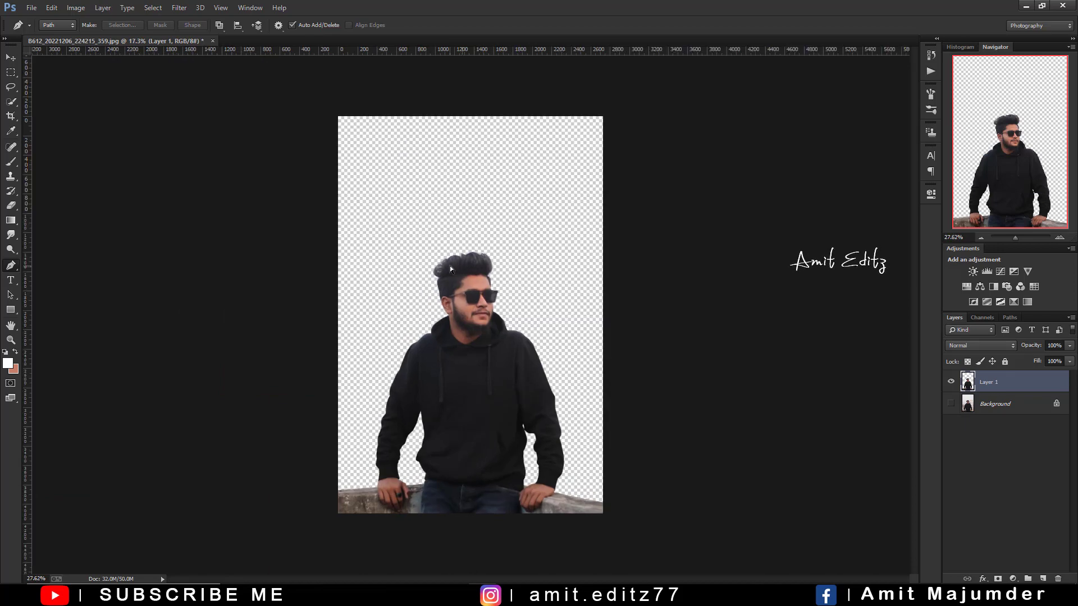
left_click(950, 403)
left_click(949, 403)
left_click(950, 403)
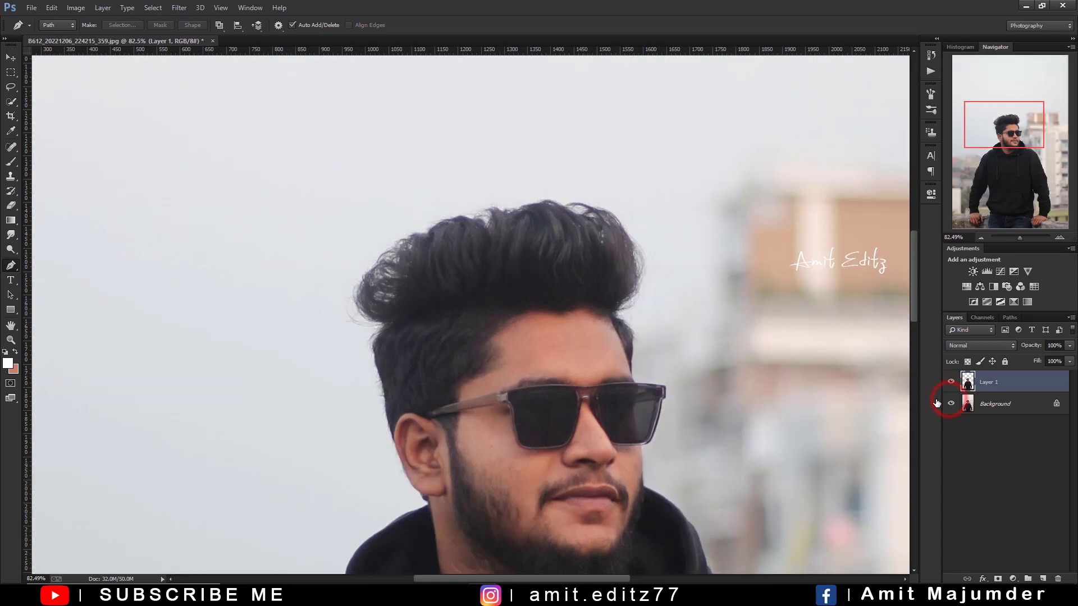
left_click(949, 404)
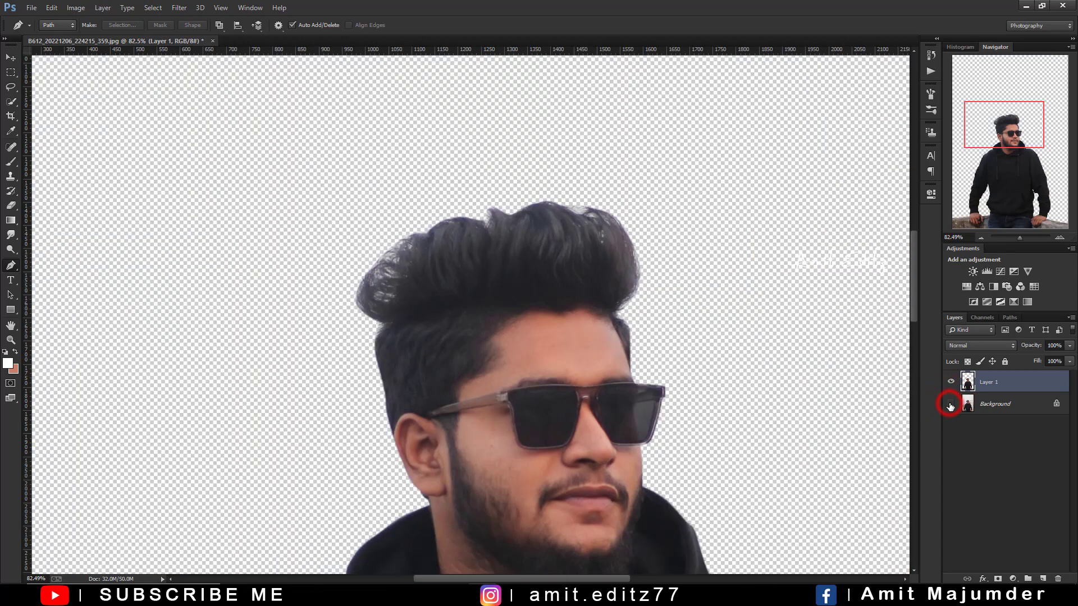
left_click(950, 405)
- Load the cutout layer's outline as a selection and open Refine Edge for it
left_click(967, 382, "ctrl")
scroll(422, 235, "up", 3)
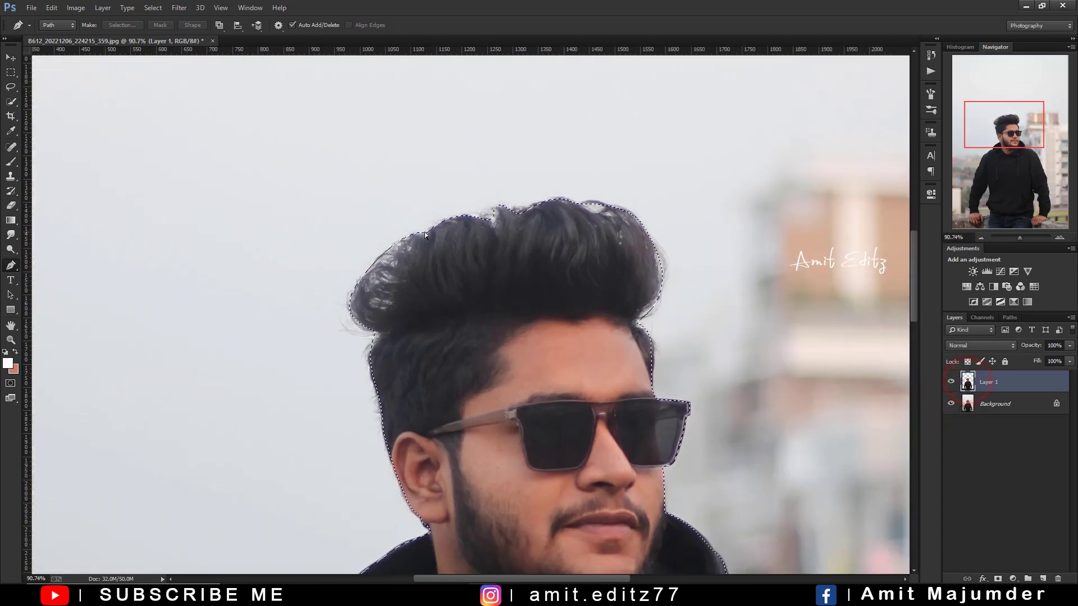
left_click(153, 7)
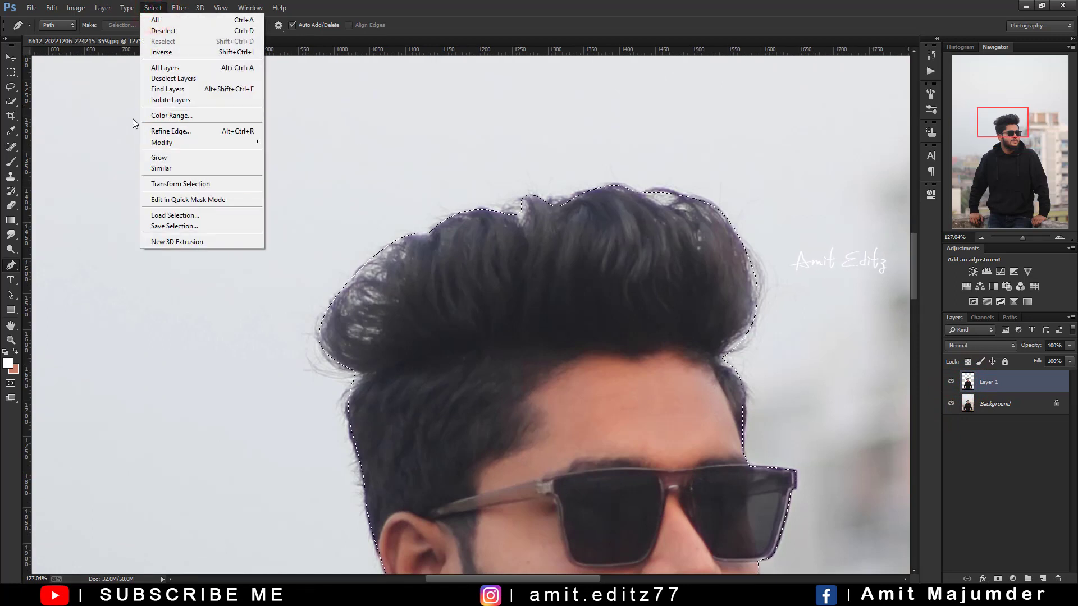
left_click(170, 131)
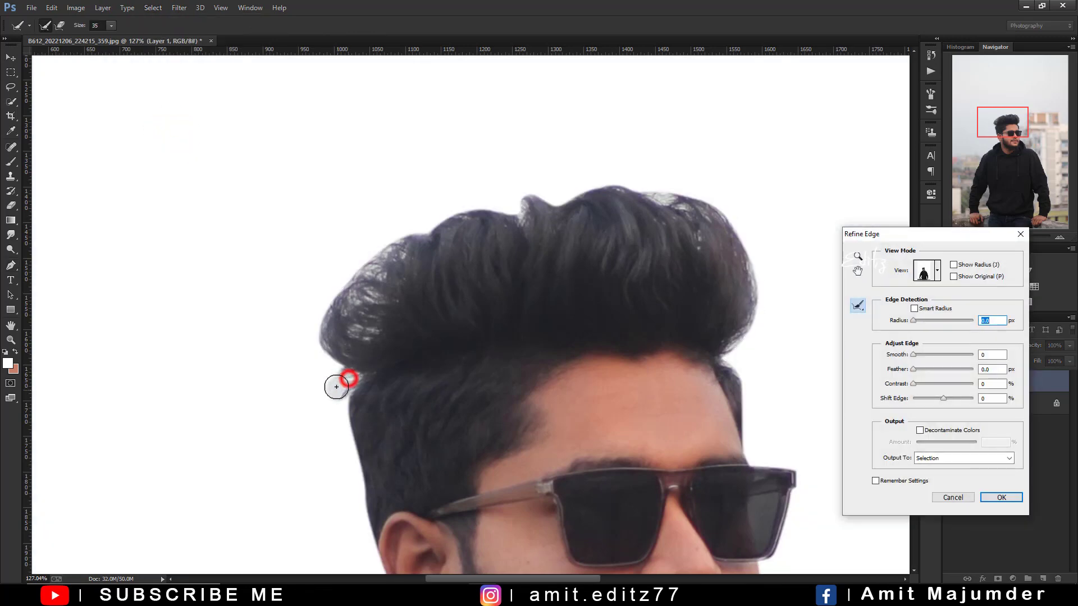
- Brush the refine radius along the whole outer edge of the hair to recover the fine strands
mouse_move(336, 387)
left_mouse_down()
mouse_move(303, 332)
mouse_move(319, 300)
mouse_move(323, 315)
mouse_move(393, 231)
mouse_move(385, 242)
mouse_move(477, 202)
mouse_move(513, 208)
mouse_move(613, 180)
mouse_move(710, 194)
mouse_move(637, 183)
mouse_move(707, 207)
mouse_move(684, 186)
mouse_move(740, 219)
left_mouse_up()
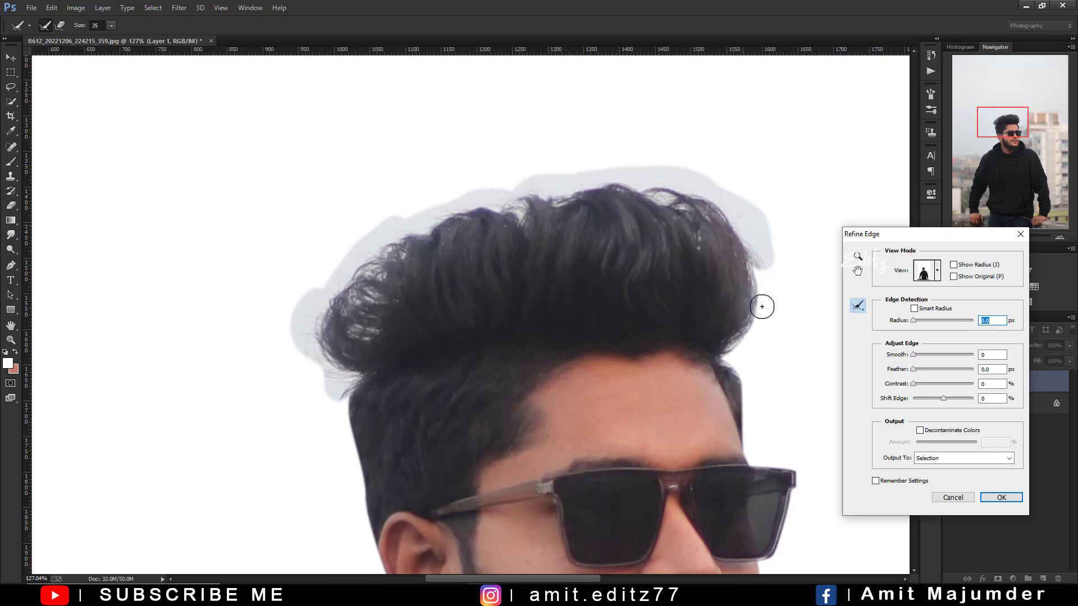
mouse_move(761, 307)
left_mouse_down()
mouse_move(758, 344)
mouse_move(729, 360)
mouse_move(744, 368)
mouse_move(752, 399)
left_mouse_up()
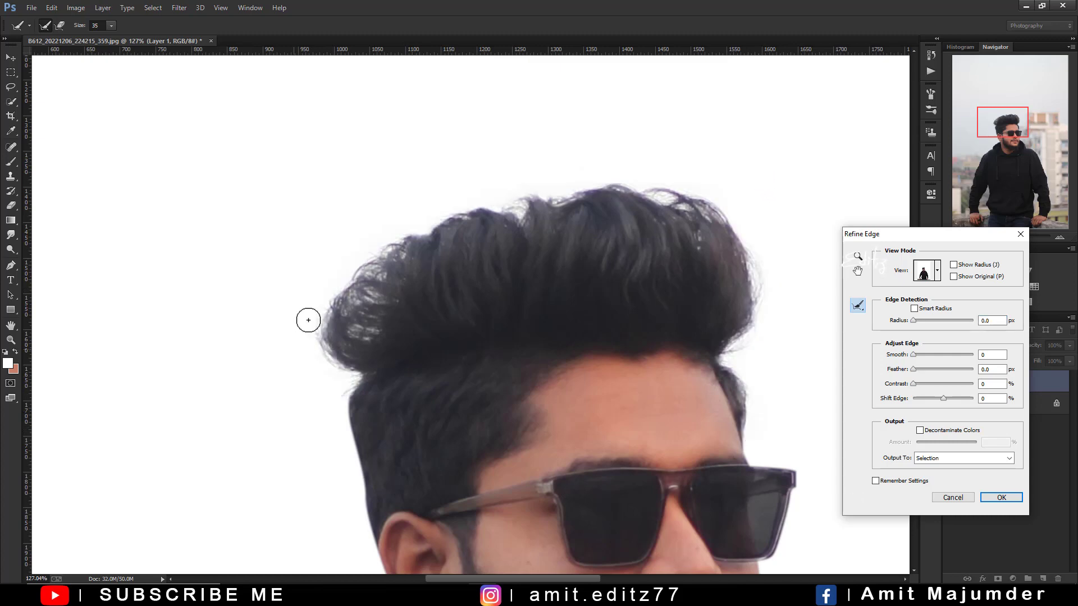
left_click_drag(344, 269, 353, 255)
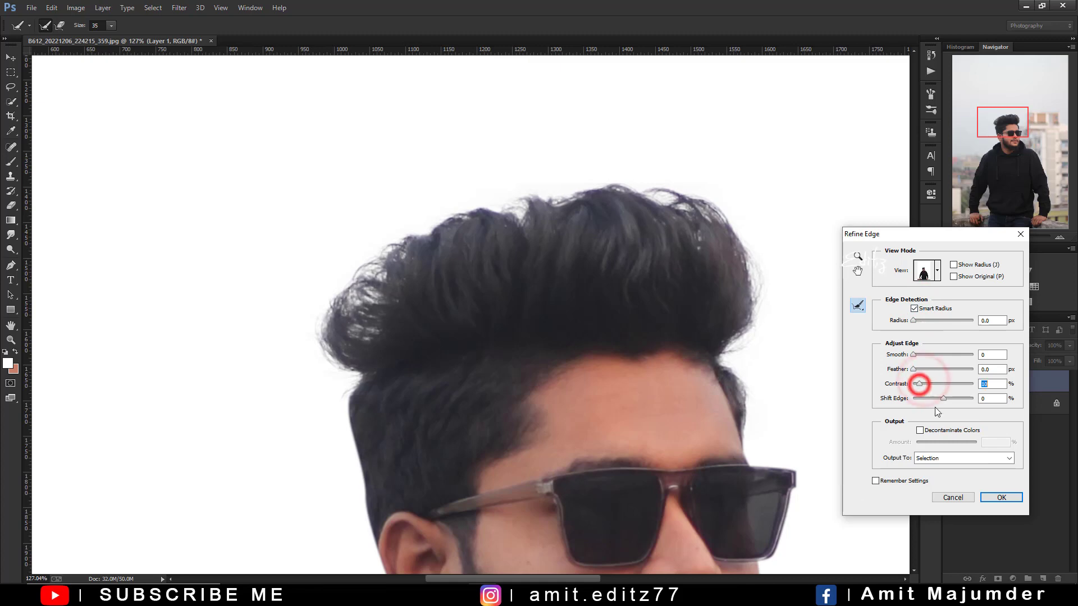
- Apply the refinement with Smart Radius and 10% contrast as a selection, and copy the selected area to a new layer
left_click(993, 497)
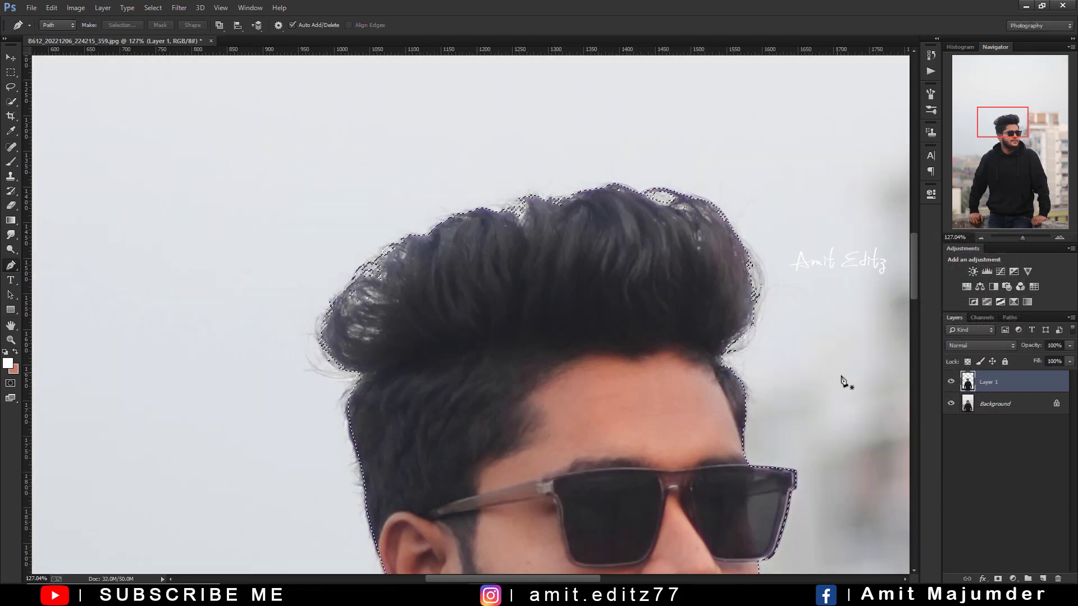
key("ctrl+j")
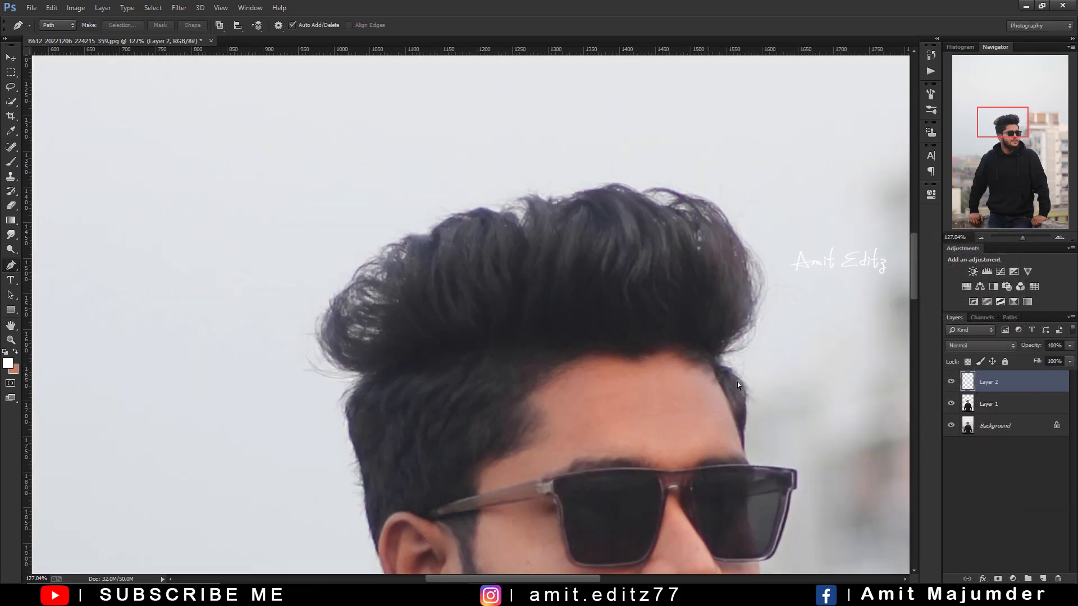
- Hide Layer 1 and the Background layer so only the refined cutout remains displayed on transparency
left_click(950, 403)
left_click(950, 425)
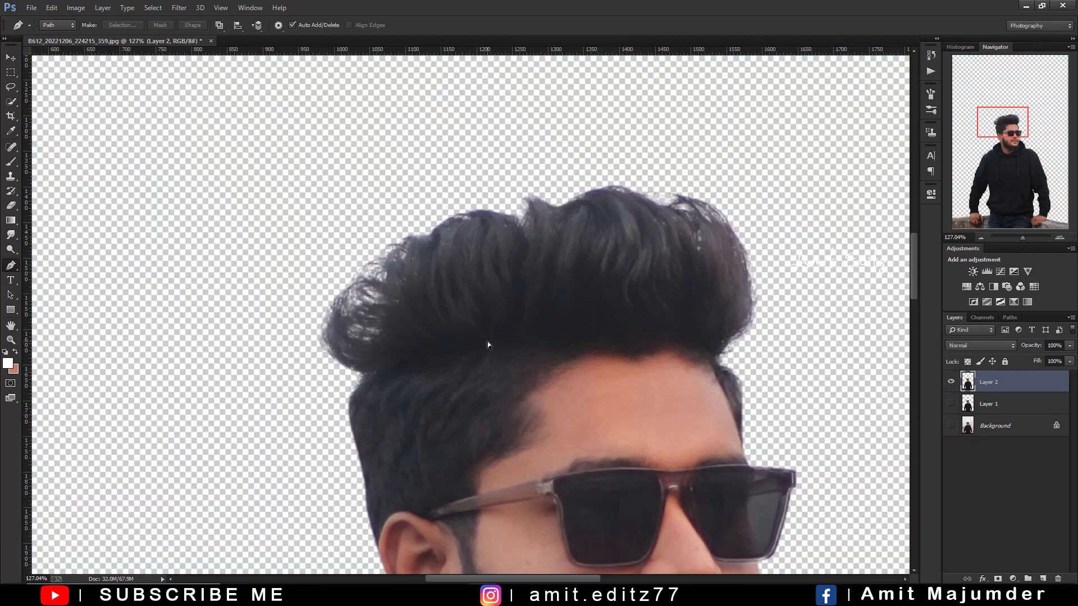
scroll(705, 308, "down", 8)
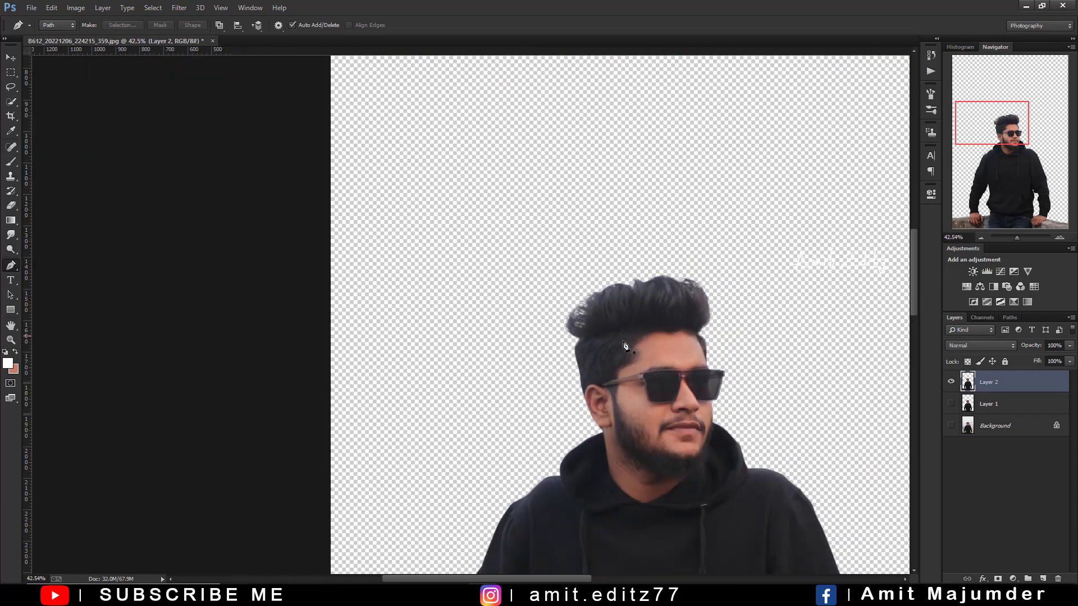
scroll(634, 339, "down", 2)
scroll(494, 367, "up", 2)
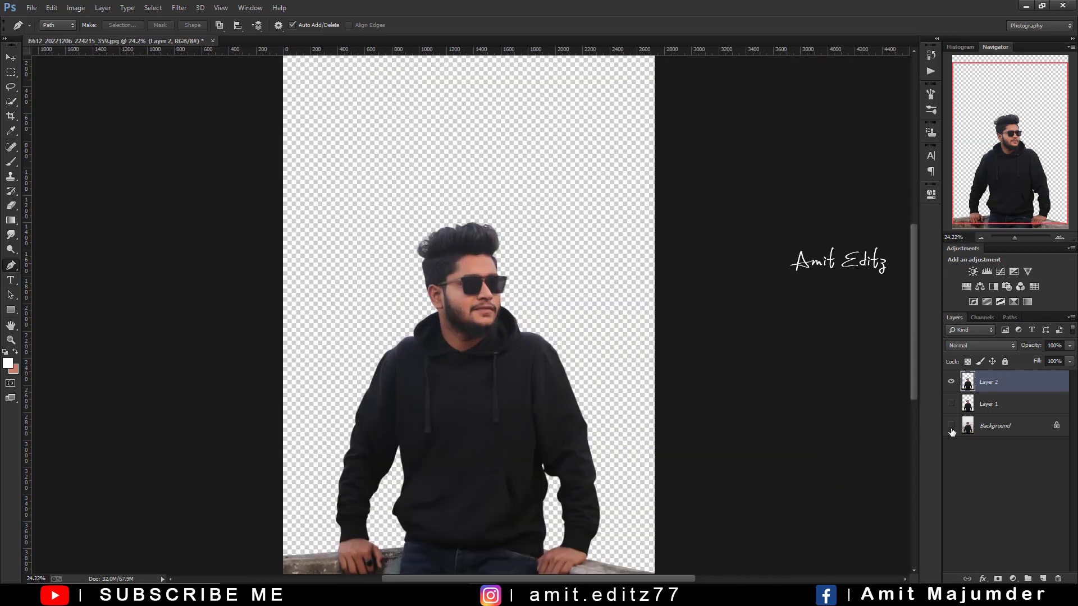
- Compare the full cutout with the original photo by toggling the Background layer's visibility, leaving it hidden
left_click(951, 425)
left_click(951, 426)
left_click(951, 426)
left_click(950, 426)
left_click(951, 426)
left_click(950, 426)
scroll(388, 253, "down", 2)
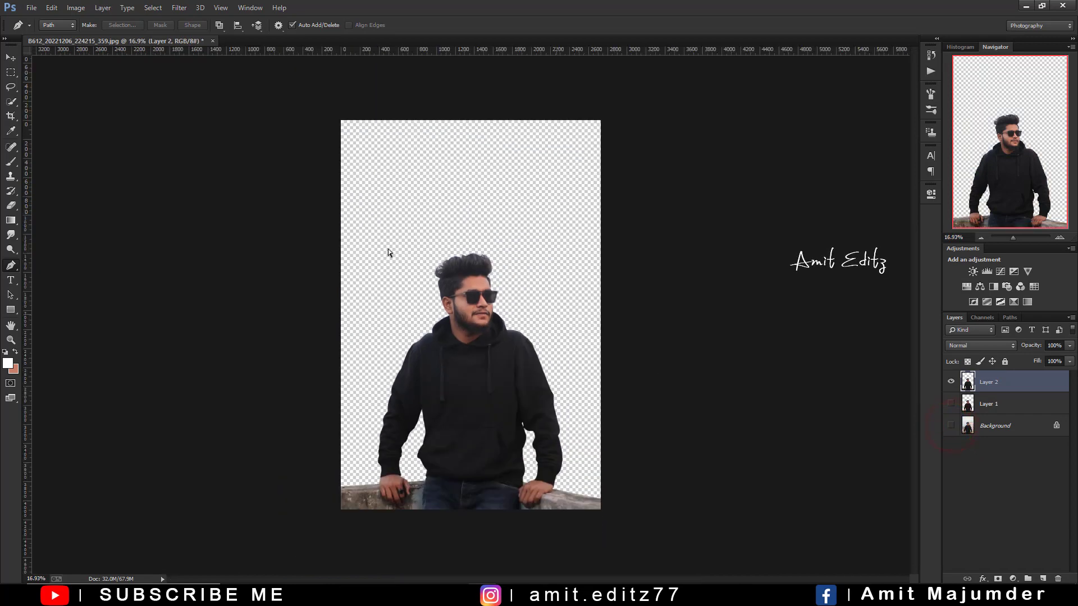
- Open the image pexels-cristian-muduc-12160606 from the Downloads folder
left_click(32, 7)
left_click(34, 31)
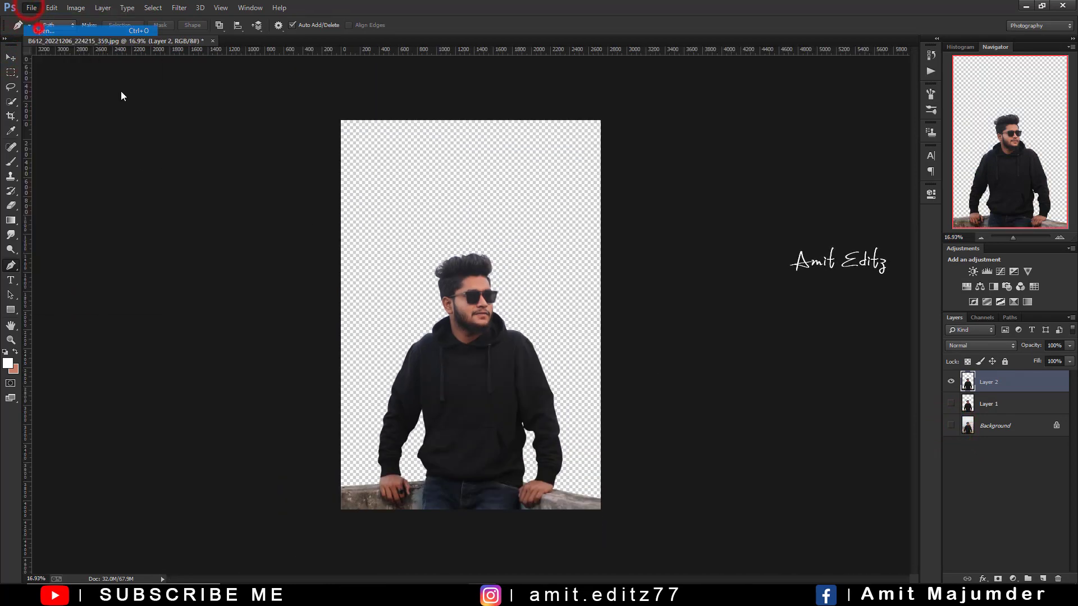
left_click(251, 107)
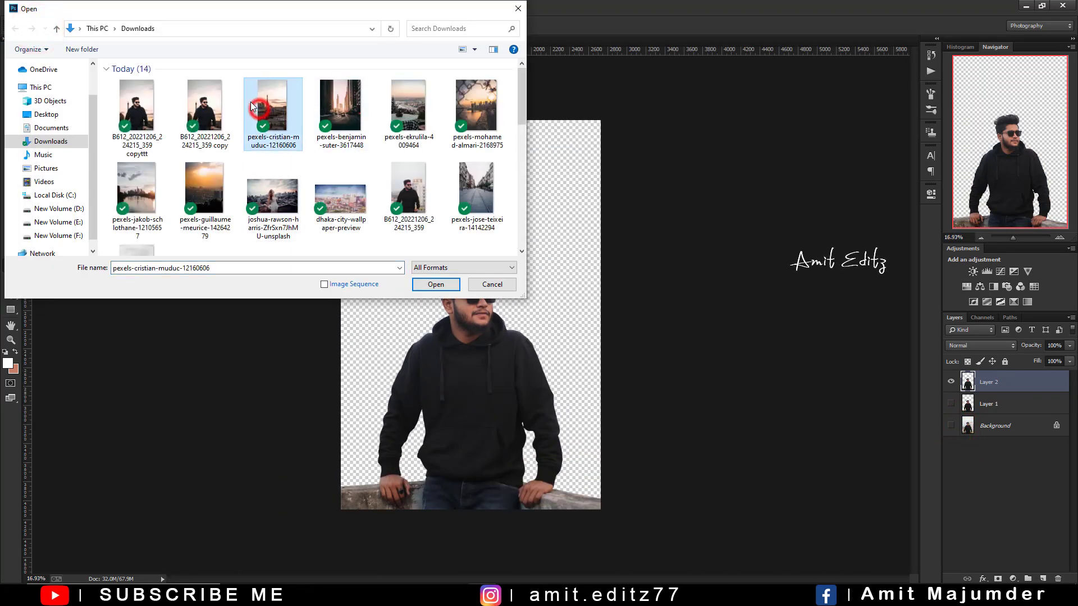
left_click(434, 284)
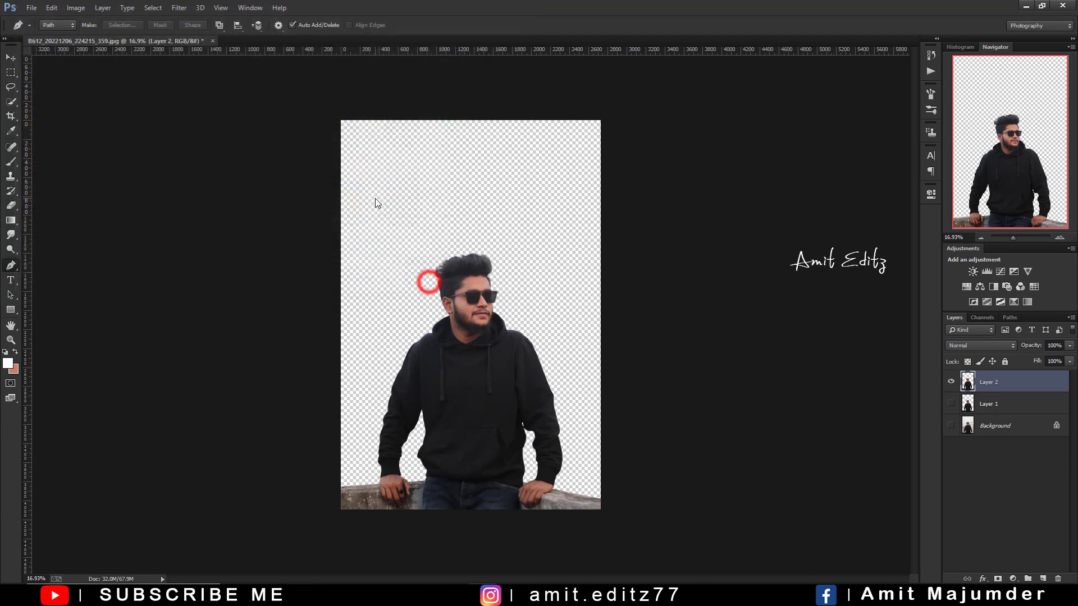
- Bring the Eiffel Tower photo into the portrait document as a layer directly below the Layer 2 cutout, and close the source image
left_click(11, 57)
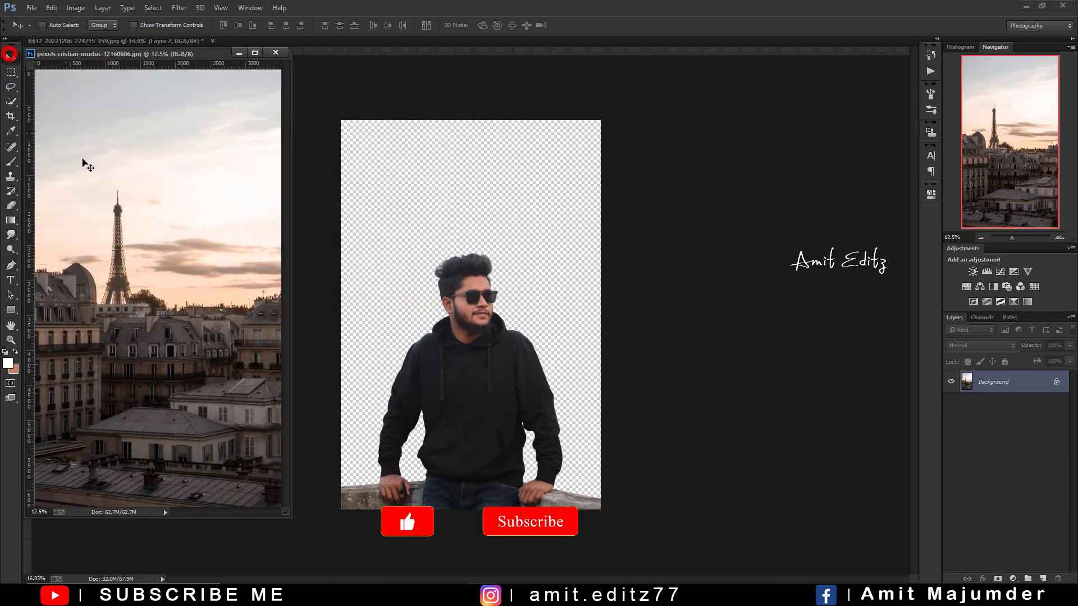
left_click_drag(110, 182, 416, 271)
left_click(275, 52)
left_click_drag(1006, 385, 1006, 415)
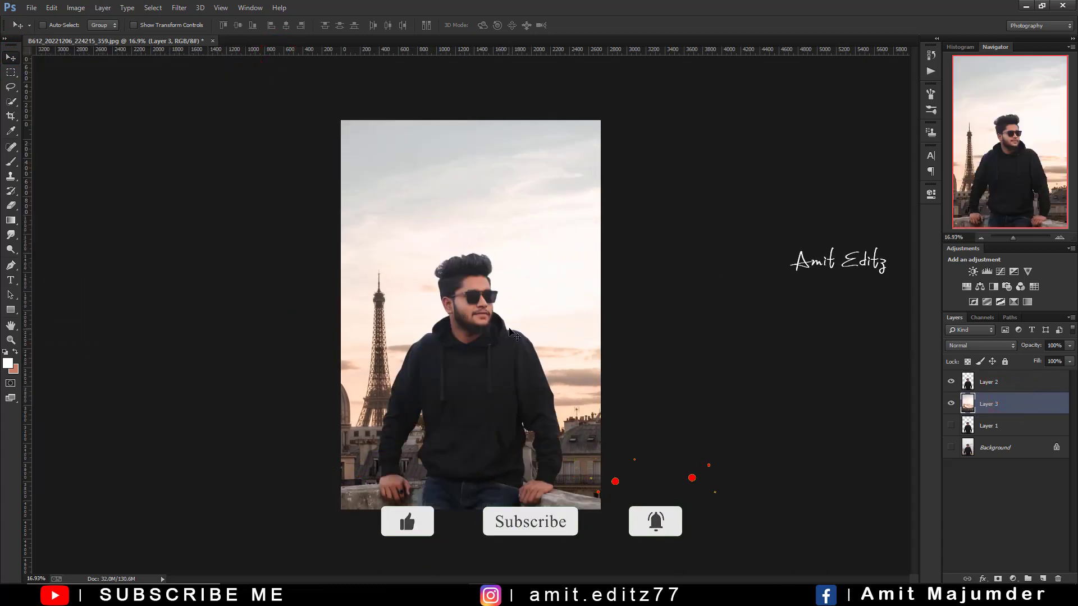
- Reposition the Eiffel Tower background so the tower rises just behind the man's shoulder with the domed building beside it
mouse_move(563, 296)
left_mouse_down()
mouse_move(554, 307)
mouse_move(577, 287)
left_mouse_up()
scroll(584, 300, "up", 2)
scroll(563, 306, "down", 2)
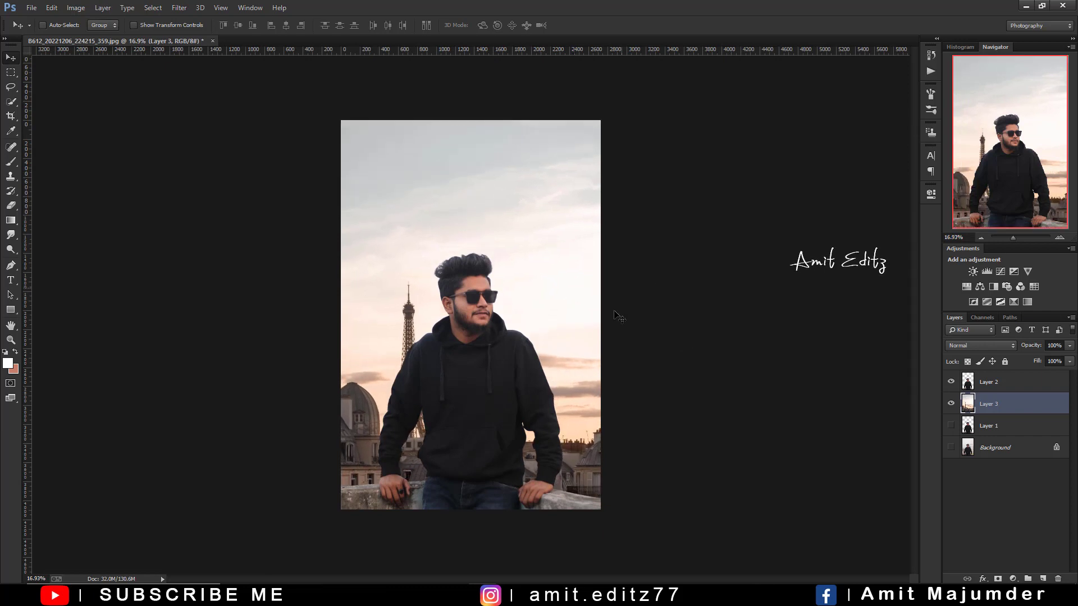
- Apply a light Gaussian Blur to the Eiffel Tower background layer, keeping the tower recognizable
left_click(179, 7)
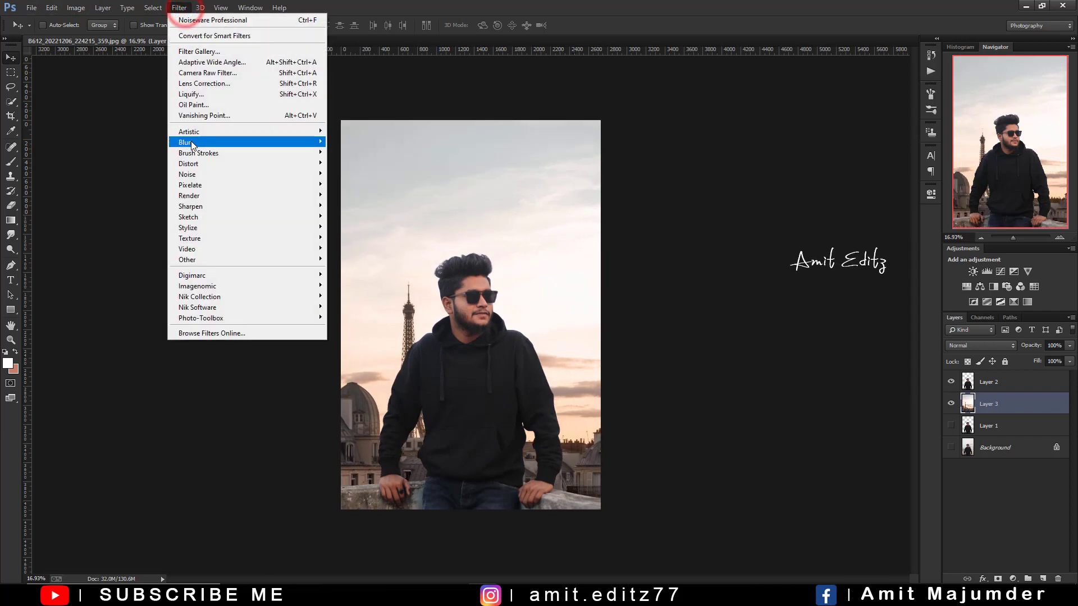
mouse_move(194, 144)
left_click(375, 223)
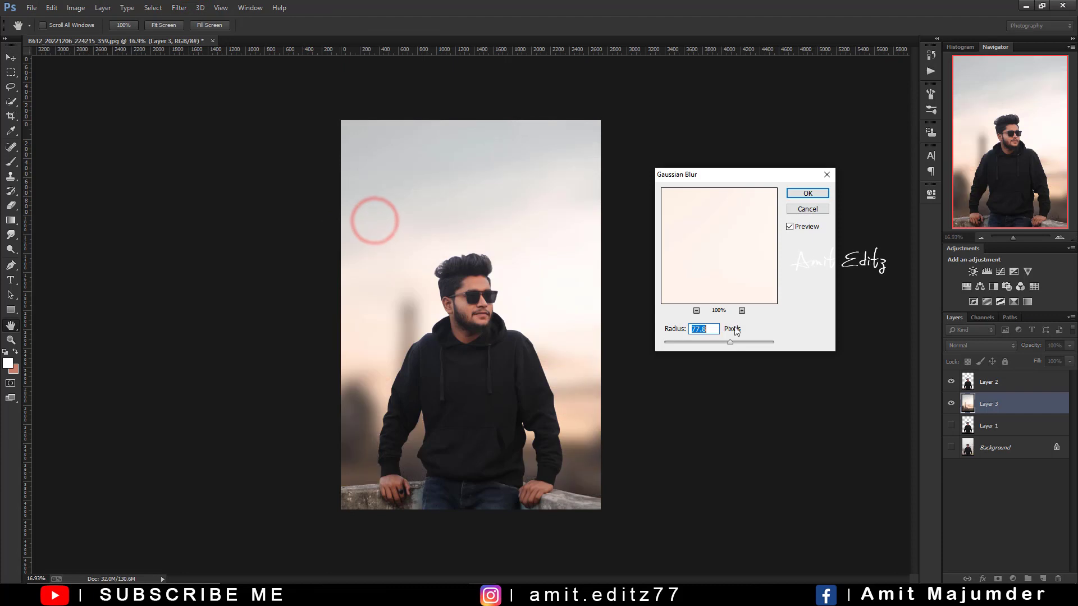
left_click(697, 343)
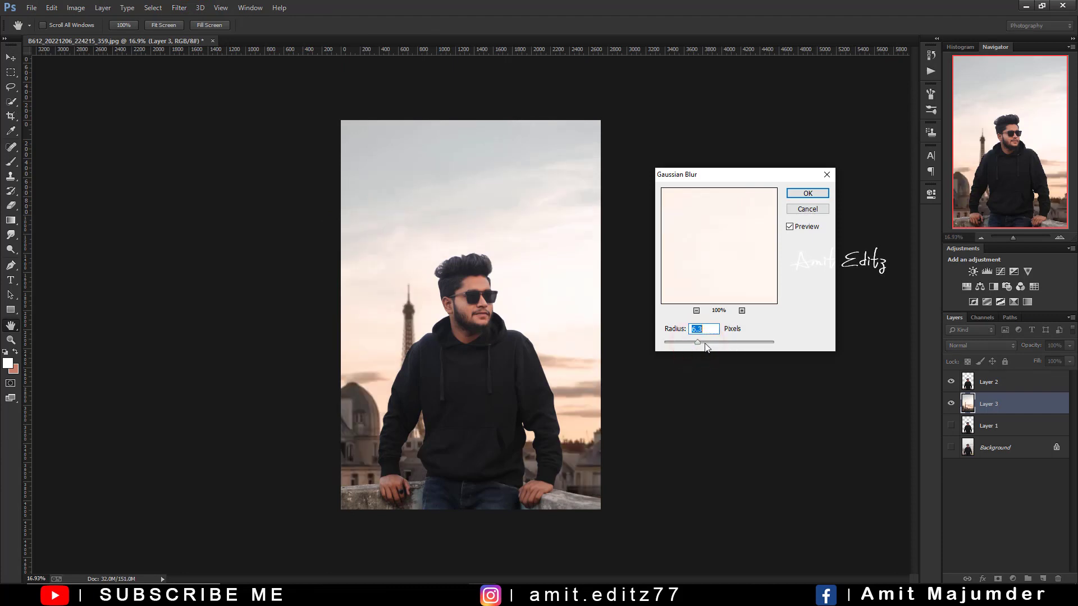
left_click_drag(707, 345, 710, 343)
left_click(801, 195)
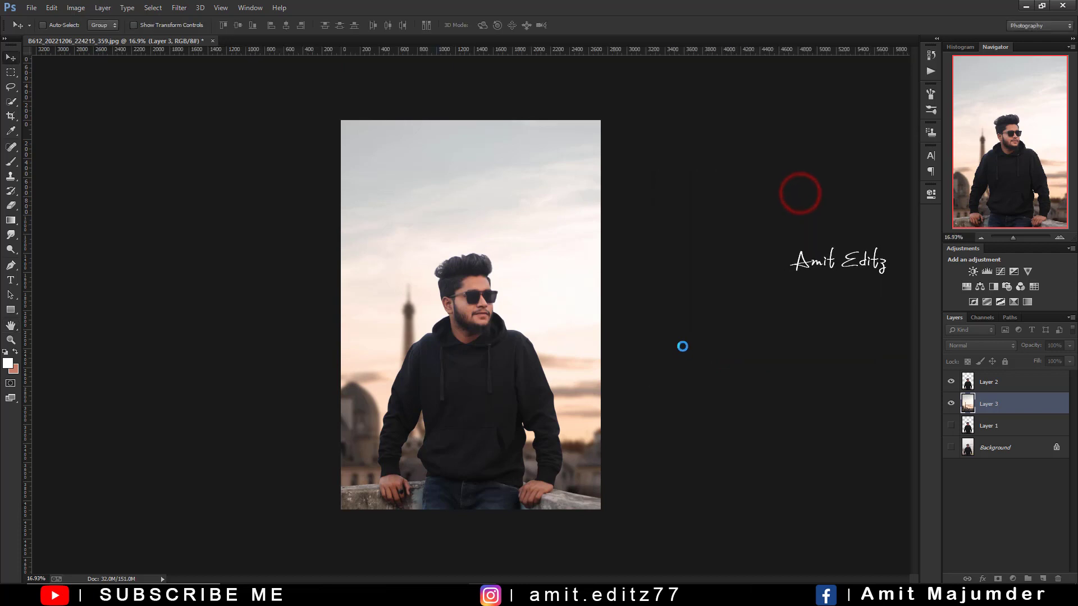
- Examine the cutout's edges around the hair, shoulders and sleeve against the blurred background
scroll(486, 351, "up", 3)
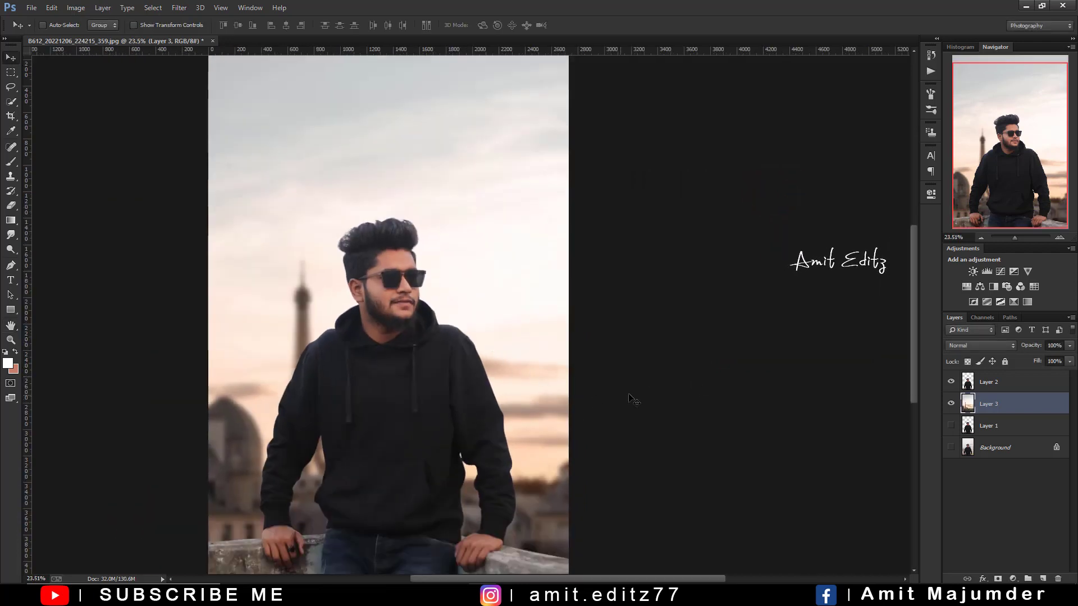
scroll(331, 255, "up", 5)
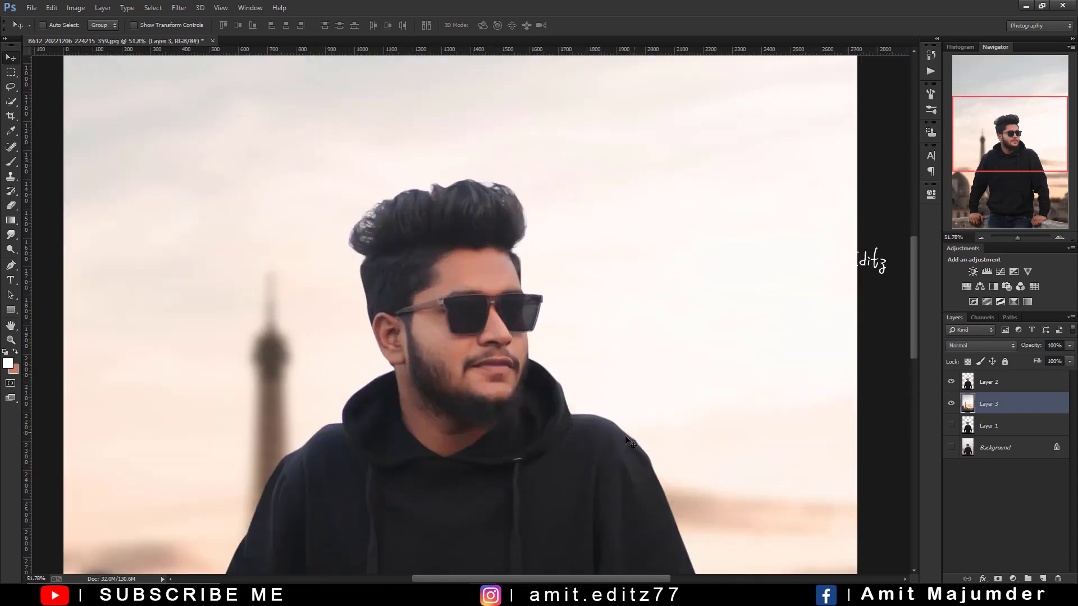
left_click_drag(595, 405, 550, 214)
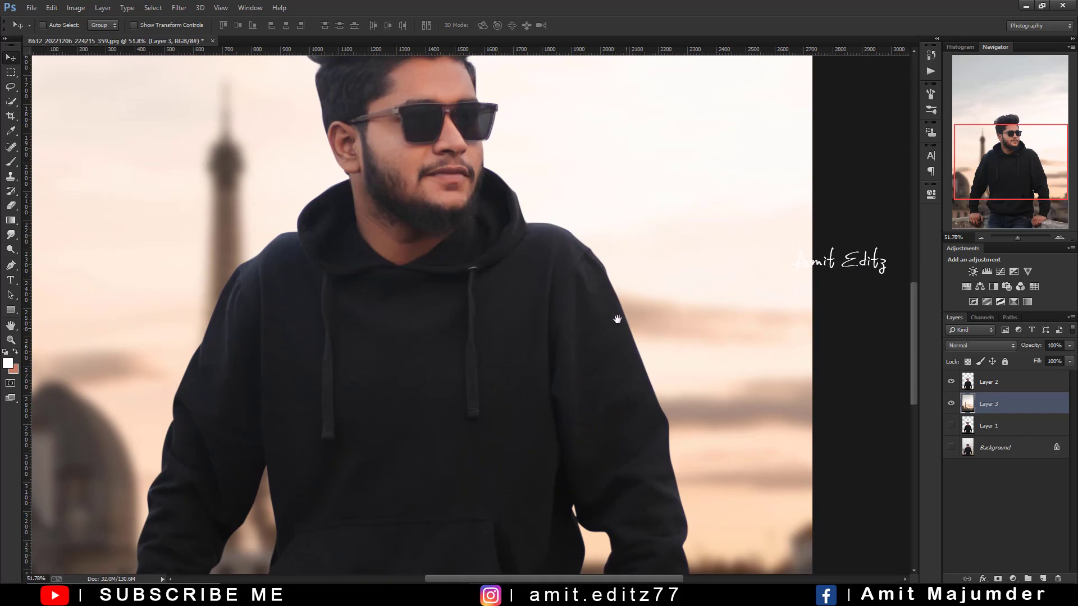
scroll(617, 319, "down", 5)
scroll(616, 317, "up", 4)
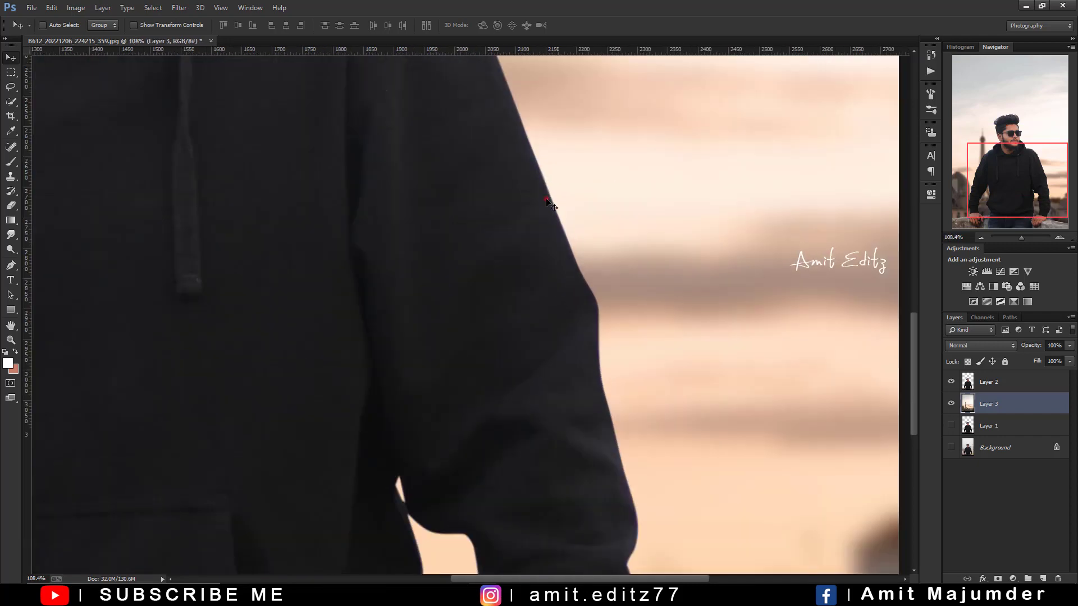
scroll(544, 198, "down", 3)
scroll(696, 349, "down", 2)
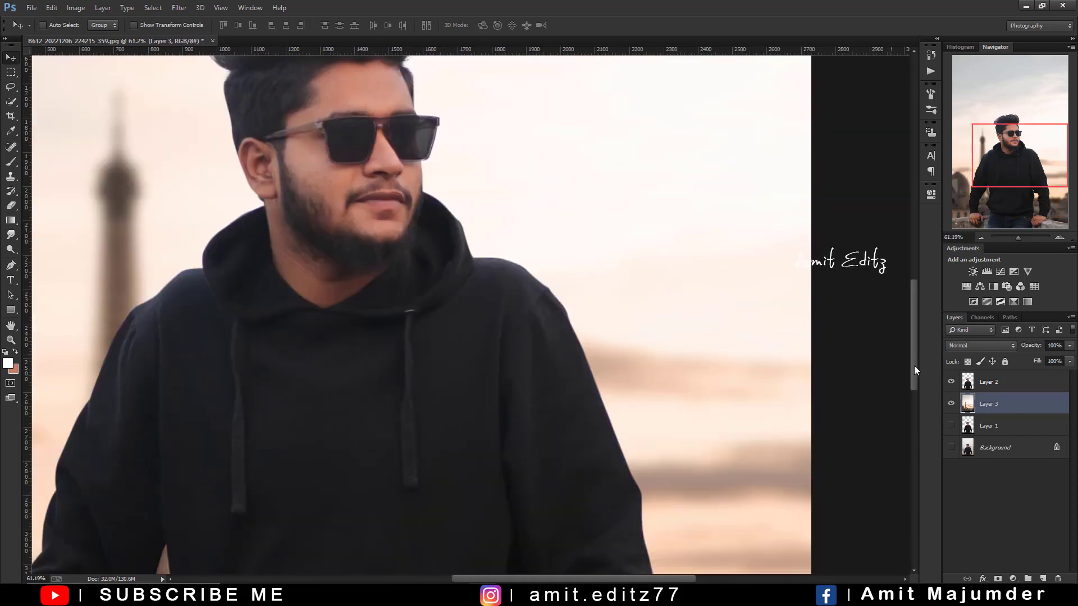
- Add a Hue/Saturation adjustment above the Layer 2 cutout, try hue -115, and clip the adjustment to the cutout
left_click(1019, 383)
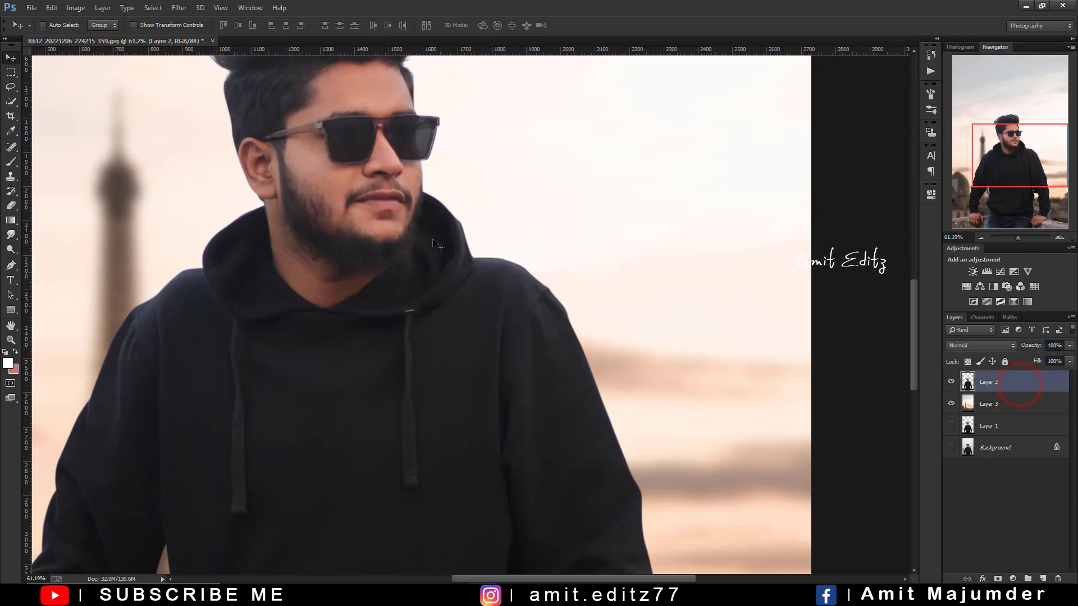
left_click(966, 286)
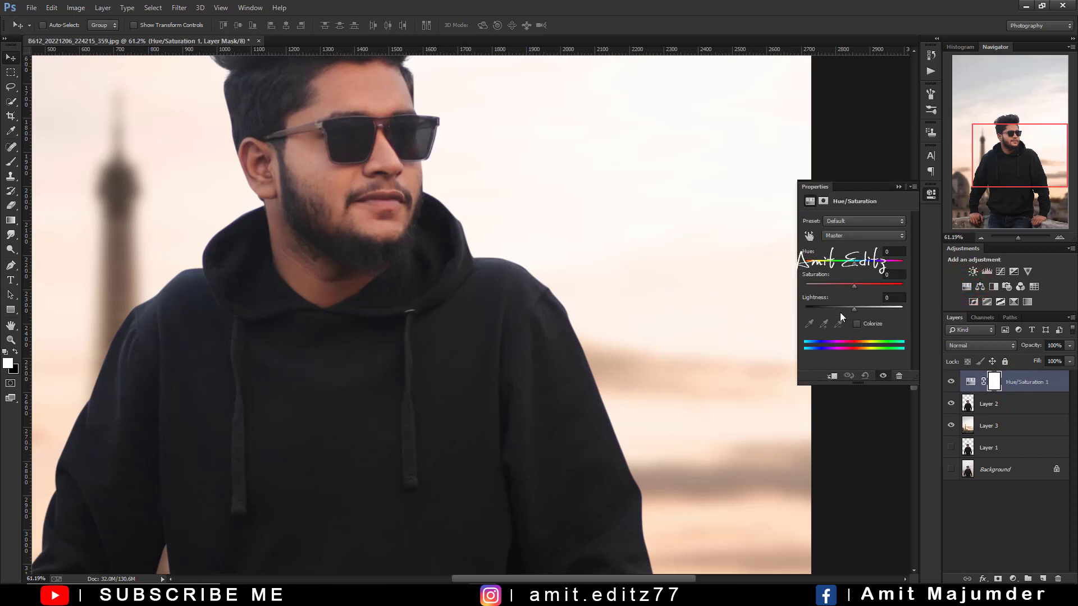
left_click(815, 262)
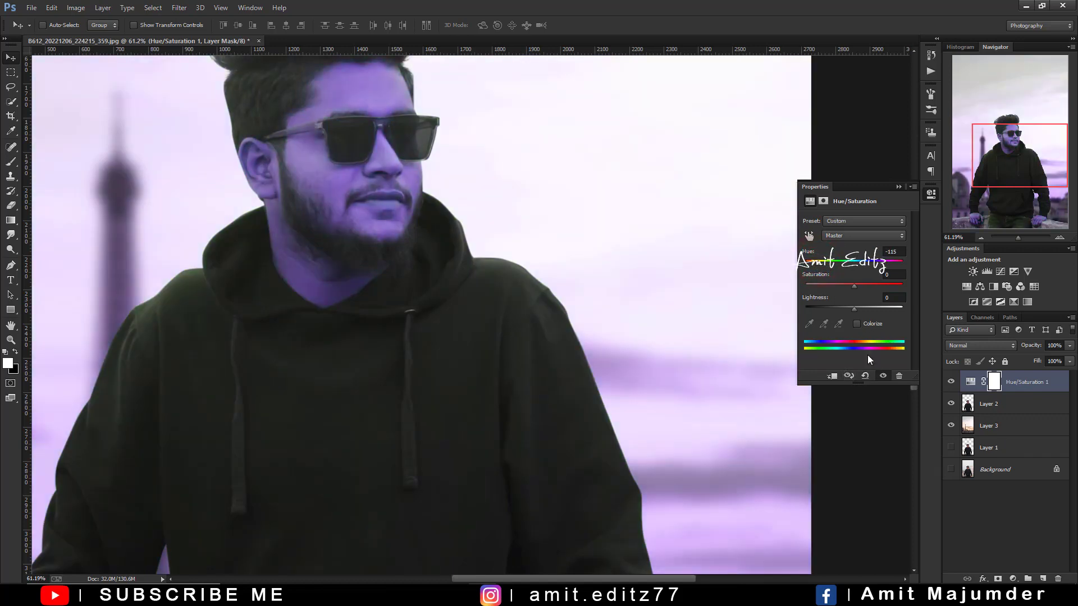
left_click(832, 376)
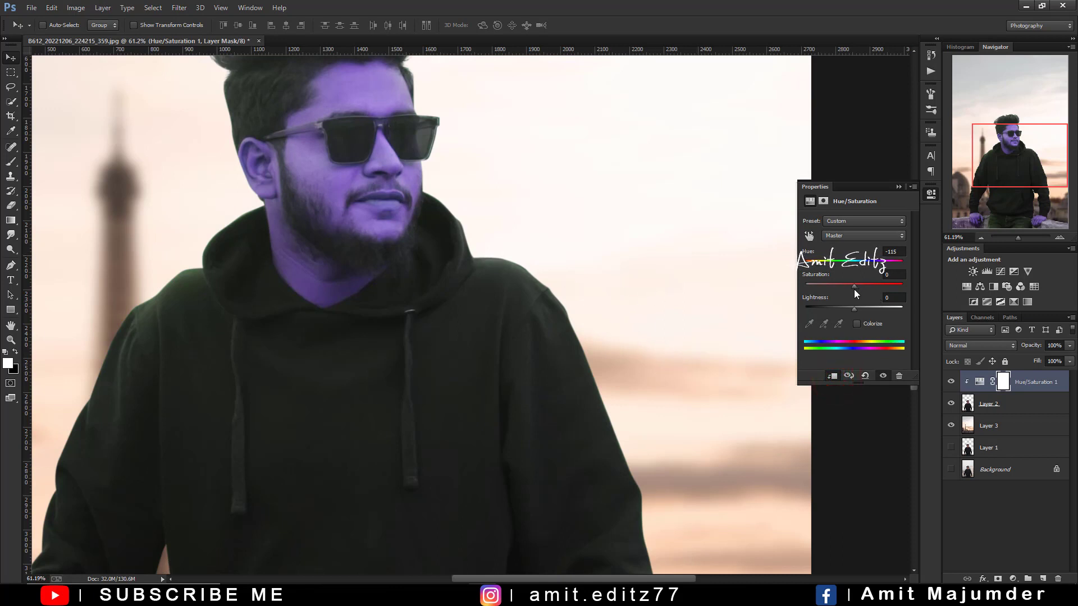
- Colorize the cutout a pale peach with hue 25, saturation about 88 and lightness about +89 in the Hue/Saturation adjustment
left_click(858, 323)
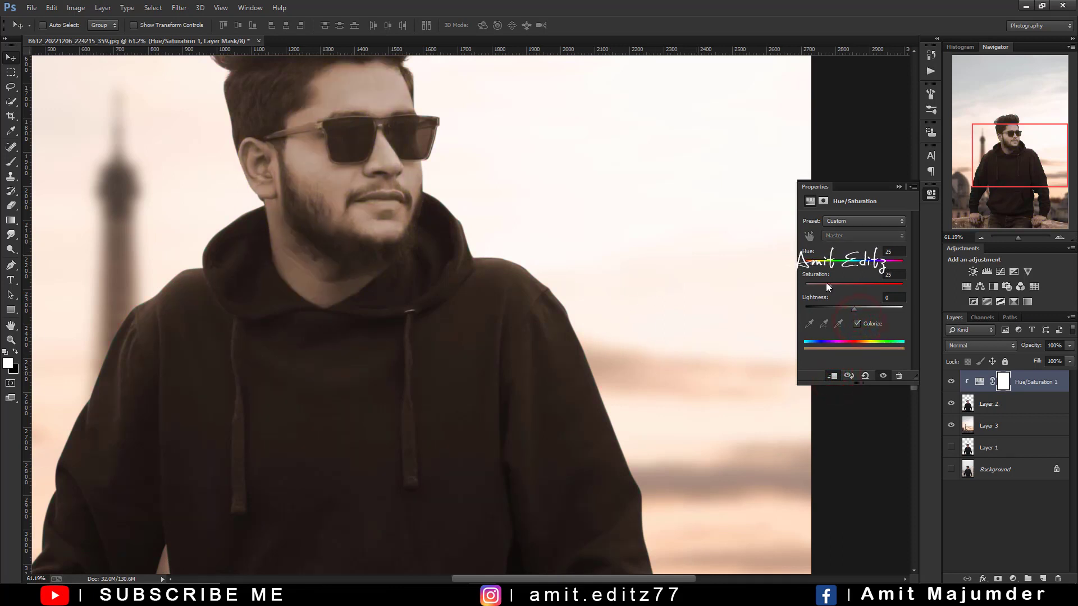
left_click_drag(829, 286, 897, 312)
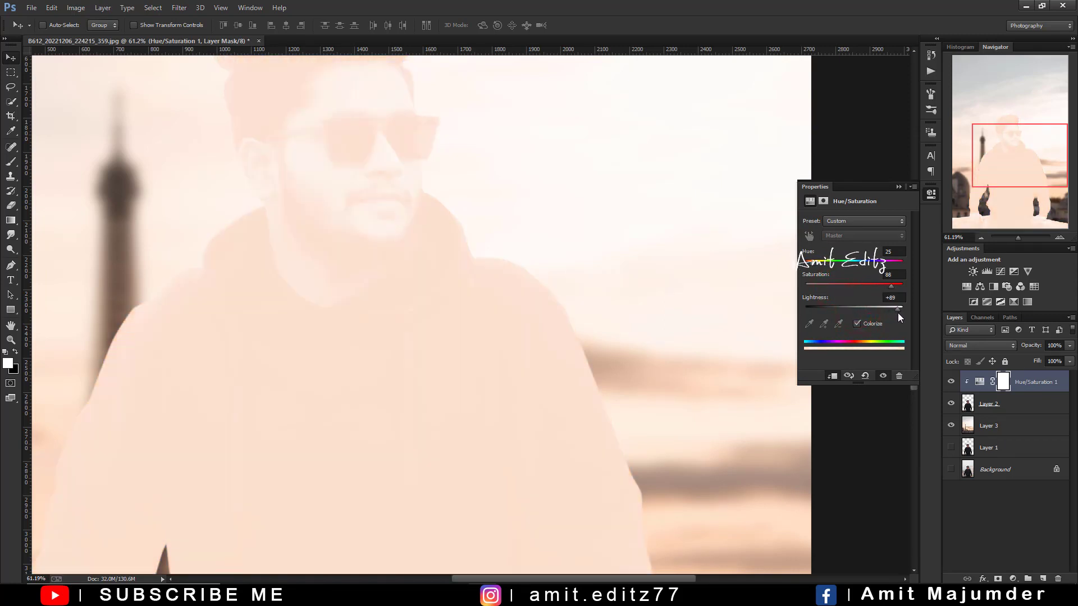
left_click(898, 187)
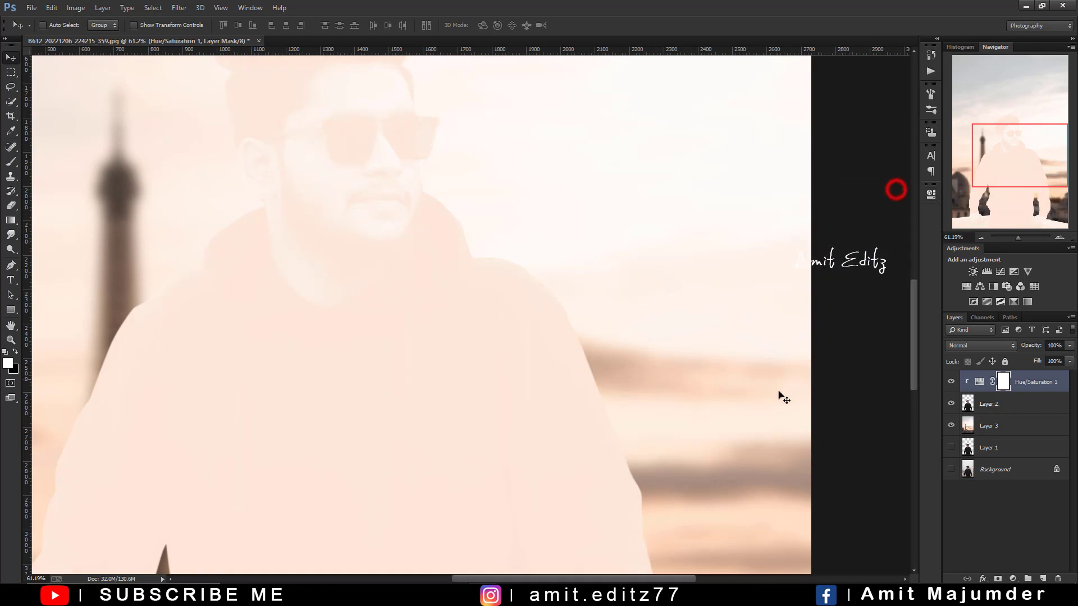
- Invert the Hue/Saturation mask to black and paint white with a 27 px brush along the hood's outer edge beside the face
key("ctrl+i")
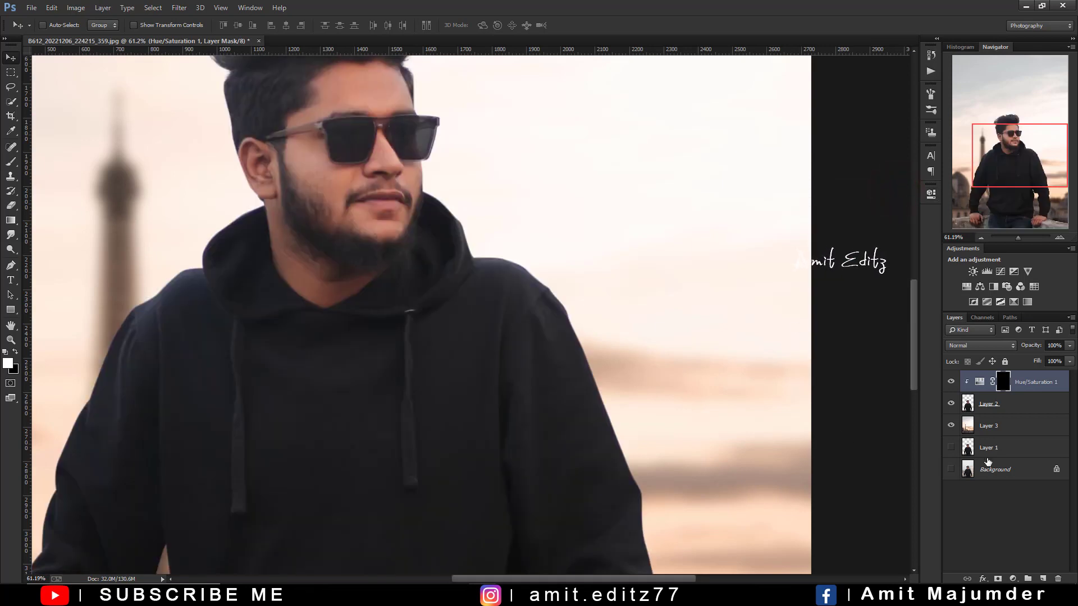
left_click(12, 163)
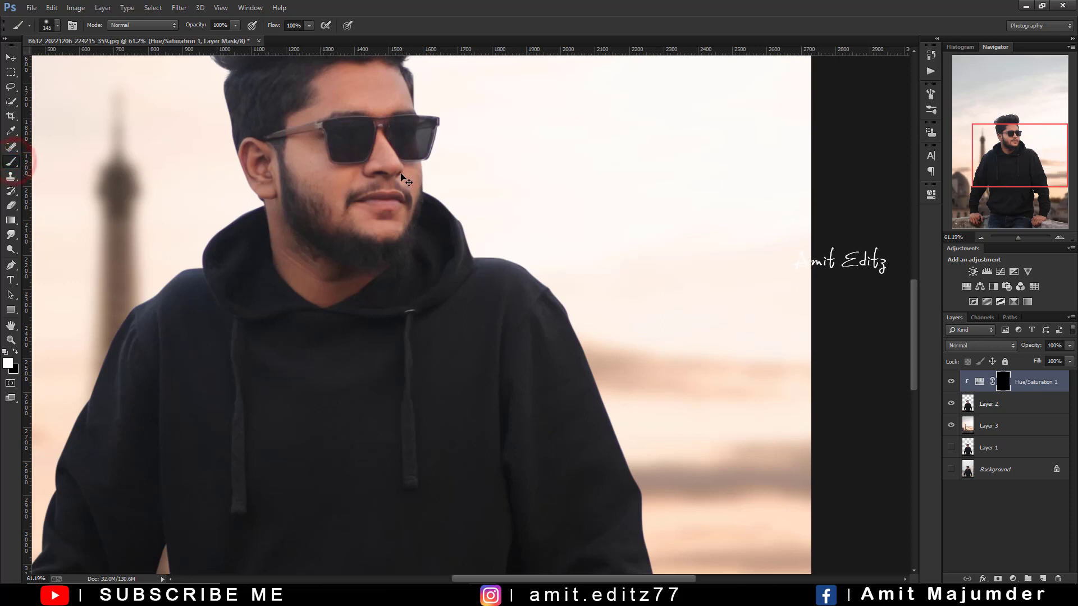
scroll(387, 177, "up", 4)
left_click_drag(481, 261, 459, 262)
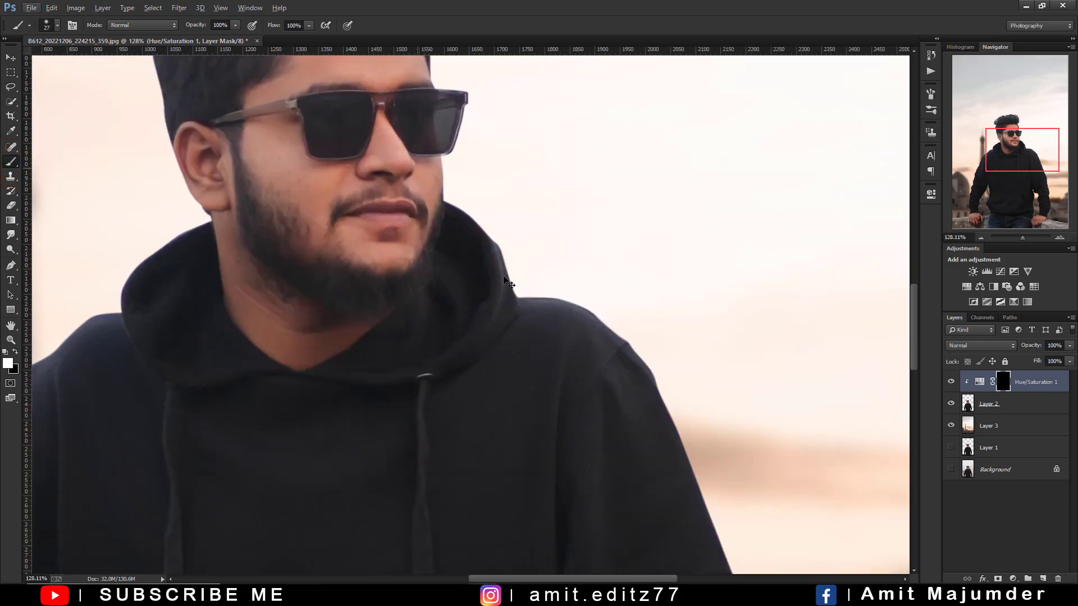
scroll(507, 274, "up", 2)
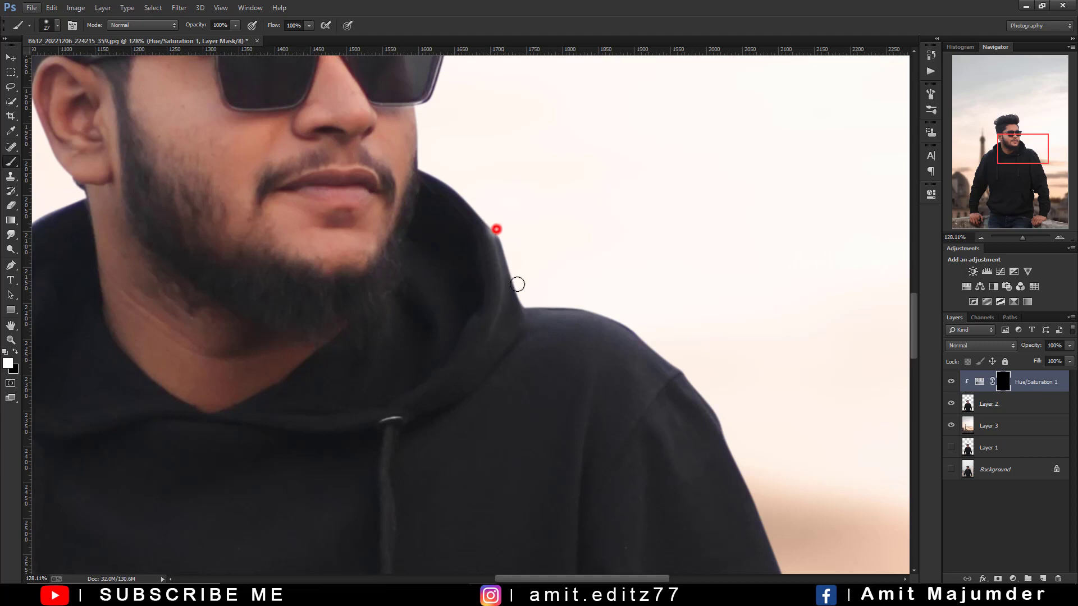
scroll(508, 222, "up", 2)
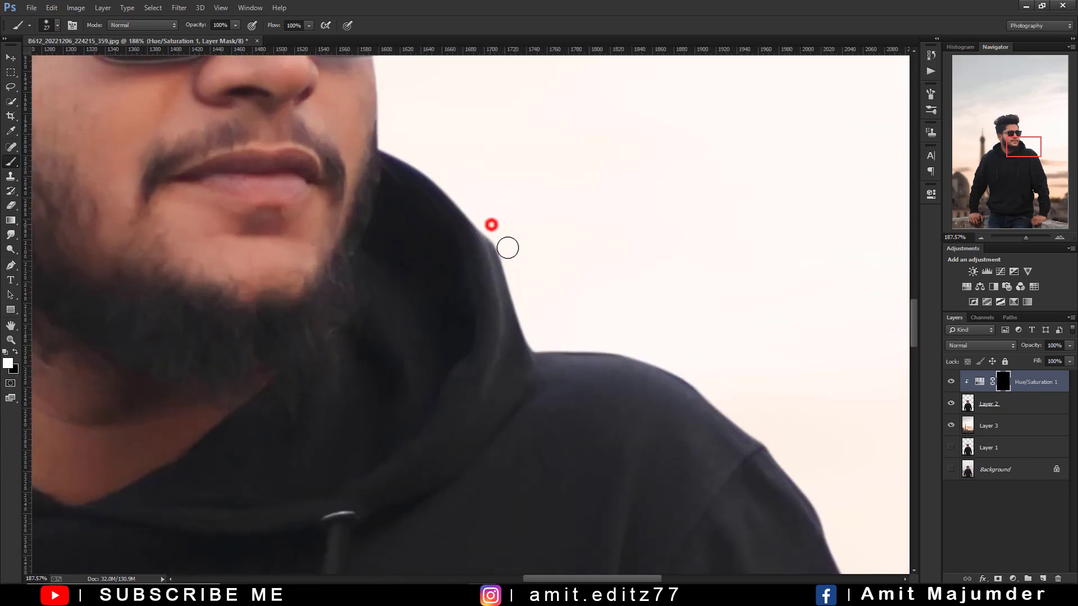
left_click_drag(507, 248, 509, 272)
mouse_move(503, 234)
left_mouse_down()
mouse_move(534, 341)
mouse_move(618, 344)
left_mouse_up()
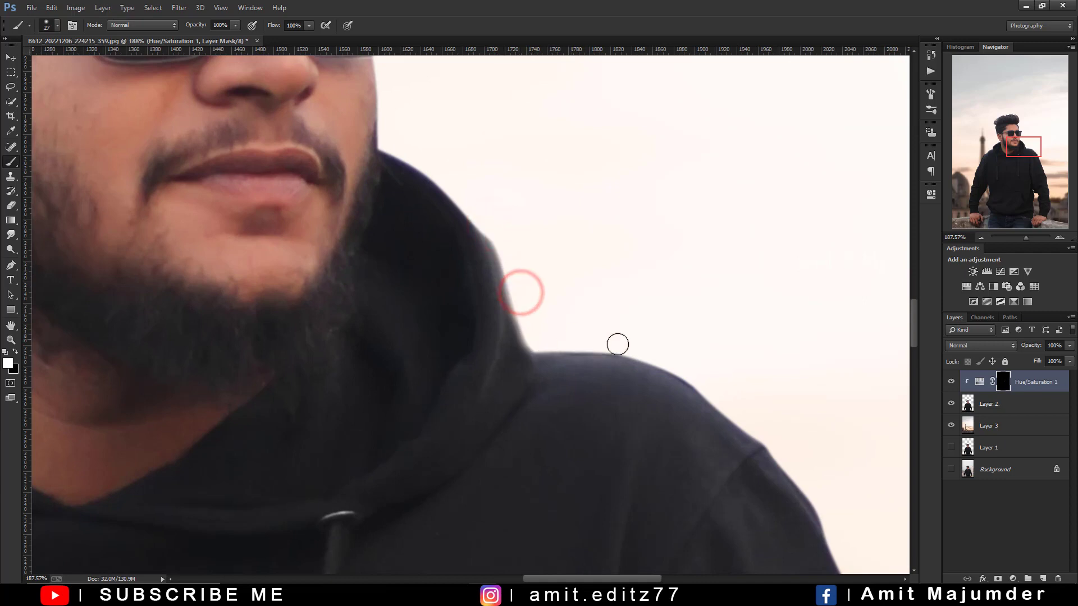
left_click(549, 339)
- Paint white on the adjustment mask along the shoulder and upper sleeve outline to add a light rim
left_click_drag(690, 380, 487, 224)
mouse_move(418, 187)
left_mouse_down()
mouse_move(528, 243)
mouse_move(497, 217)
mouse_move(590, 313)
mouse_move(634, 399)
left_mouse_up()
mouse_move(618, 358)
left_mouse_down()
mouse_move(504, 124)
mouse_move(551, 231)
left_mouse_up()
left_click_drag(504, 120, 600, 354)
left_click_drag(702, 346, 630, 242)
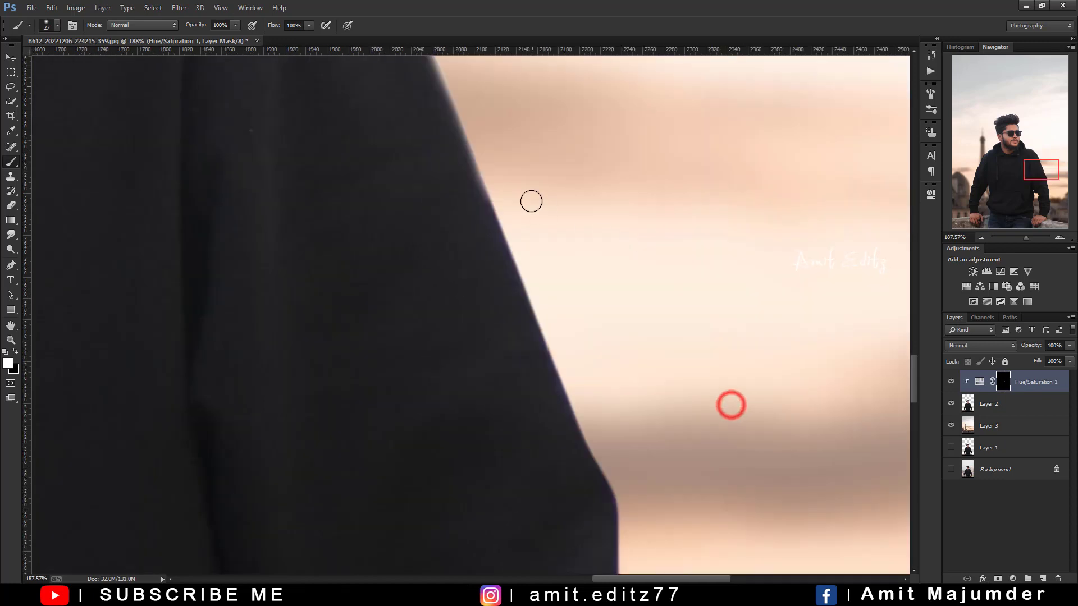
- Paint white on the Hue/Saturation mask along the sky-side sleeve's outer edge from the upper arm past the elbow
left_click_drag(492, 169, 517, 262)
mouse_move(502, 196)
left_mouse_down()
mouse_move(584, 415)
mouse_move(626, 492)
mouse_move(580, 183)
left_mouse_up()
left_click_drag(590, 241, 600, 368)
left_click_drag(612, 425, 589, 250)
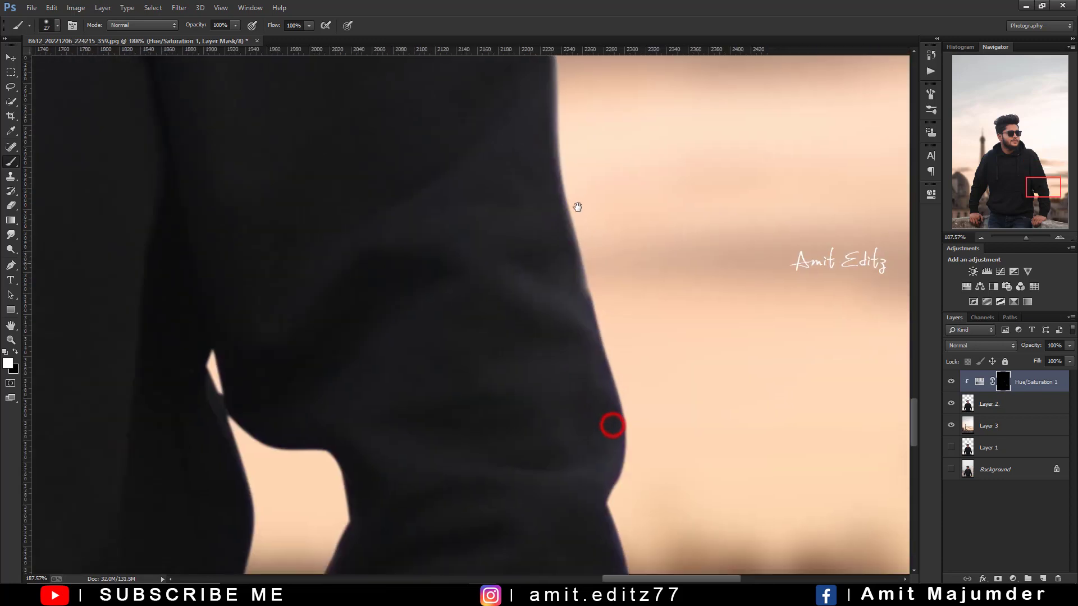
left_click_drag(573, 171, 623, 381)
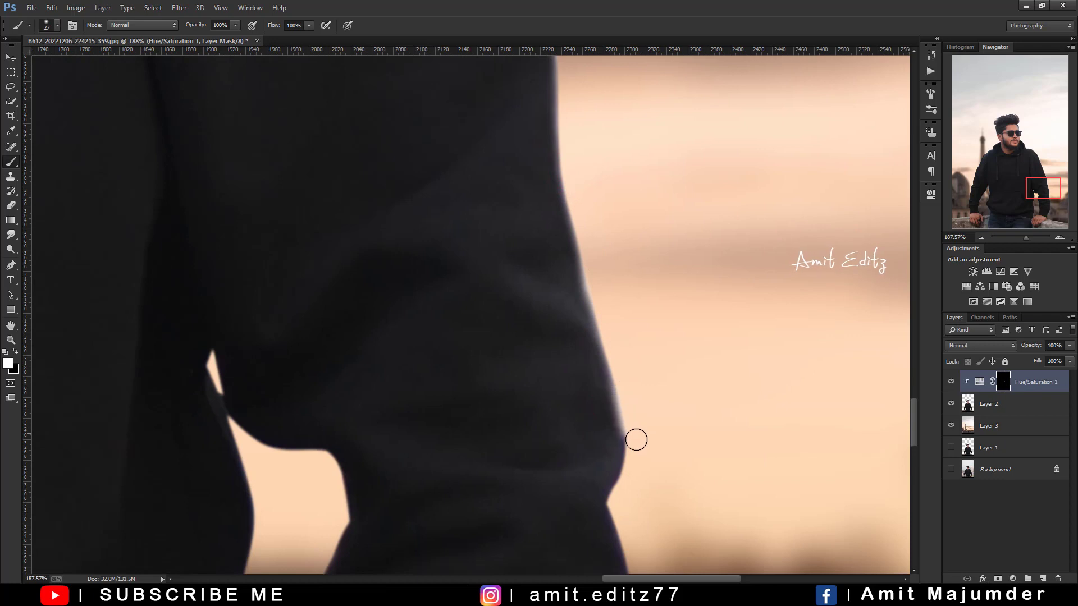
mouse_move(630, 418)
left_mouse_down()
mouse_move(636, 202)
mouse_move(642, 231)
mouse_move(629, 286)
mouse_move(656, 379)
left_mouse_up()
- Extend the white rim on the mask along the same arm's forearm and cuff and the wall's upper edge beyond the hand
left_click_drag(469, 396, 414, 217)
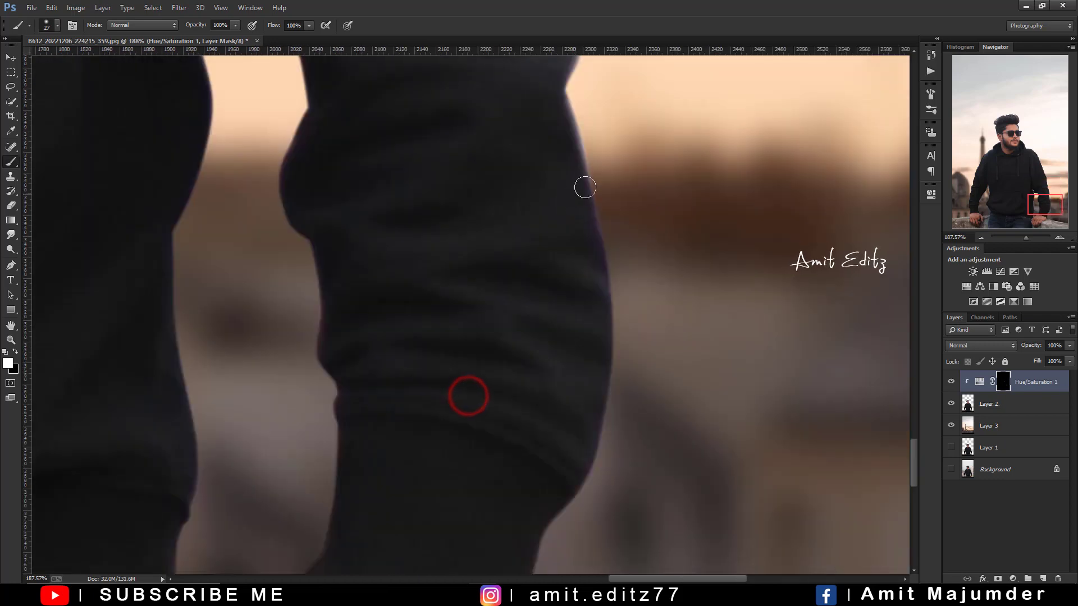
left_click_drag(593, 146, 623, 374)
left_click_drag(608, 466, 662, 187)
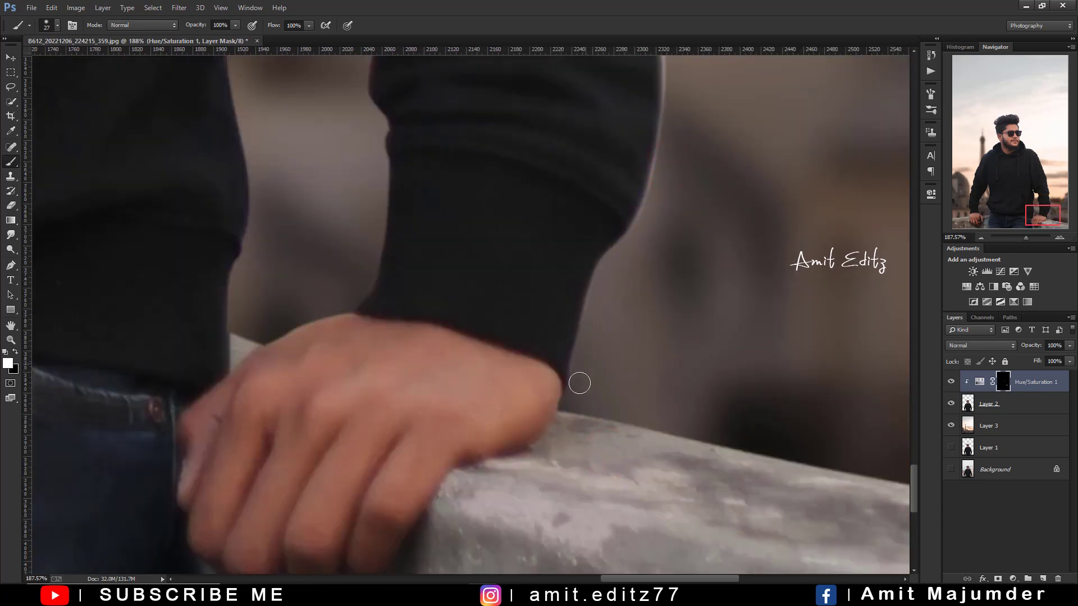
left_click_drag(700, 429, 425, 235)
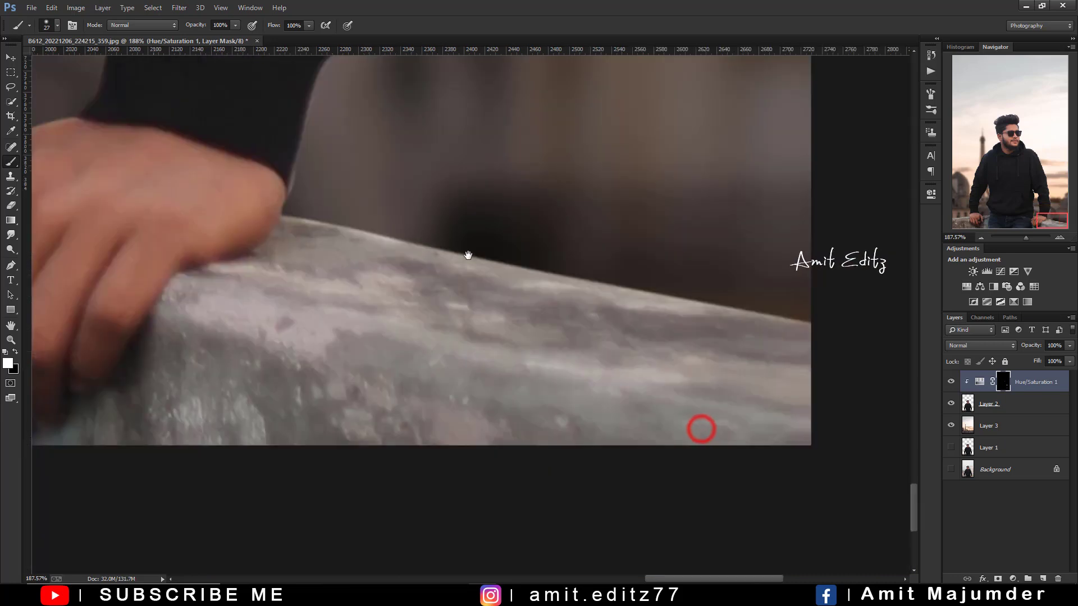
left_click_drag(547, 262, 839, 323)
scroll(714, 274, "down", 5)
scroll(715, 274, "down", 3)
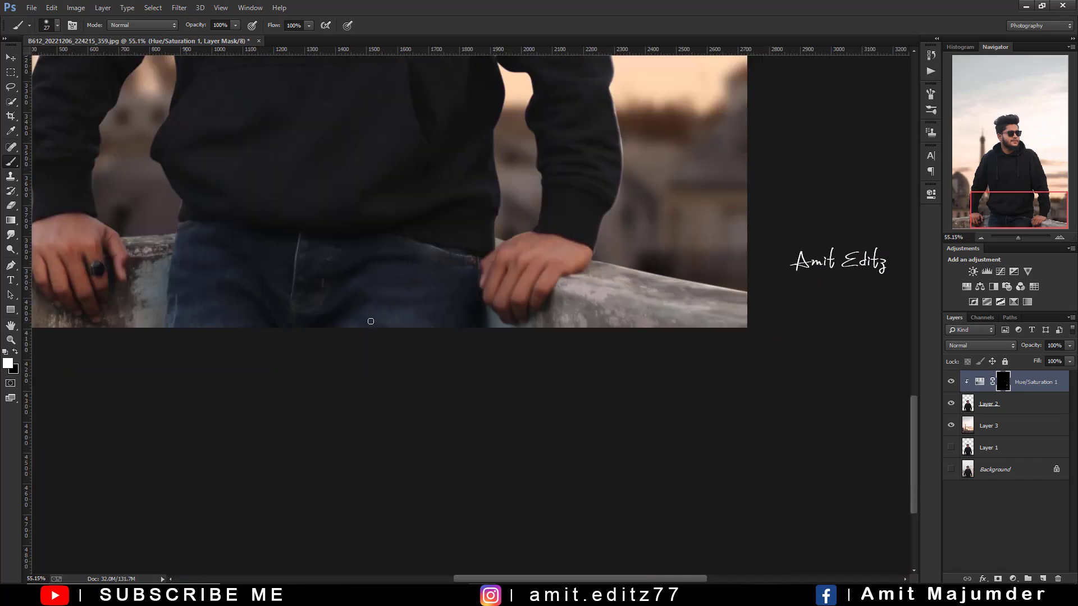
- Refine the rim on the hood's outer edge beside the face, painting white on the mask and trimming with black
scroll(498, 269, "up", 8)
scroll(547, 275, "up", 6)
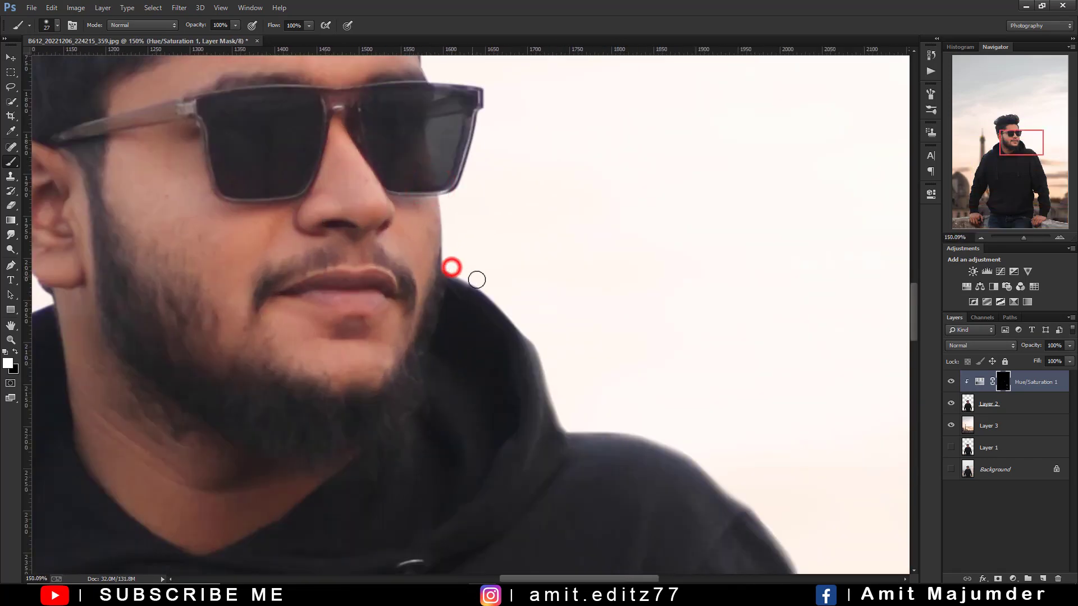
left_click_drag(477, 280, 540, 350)
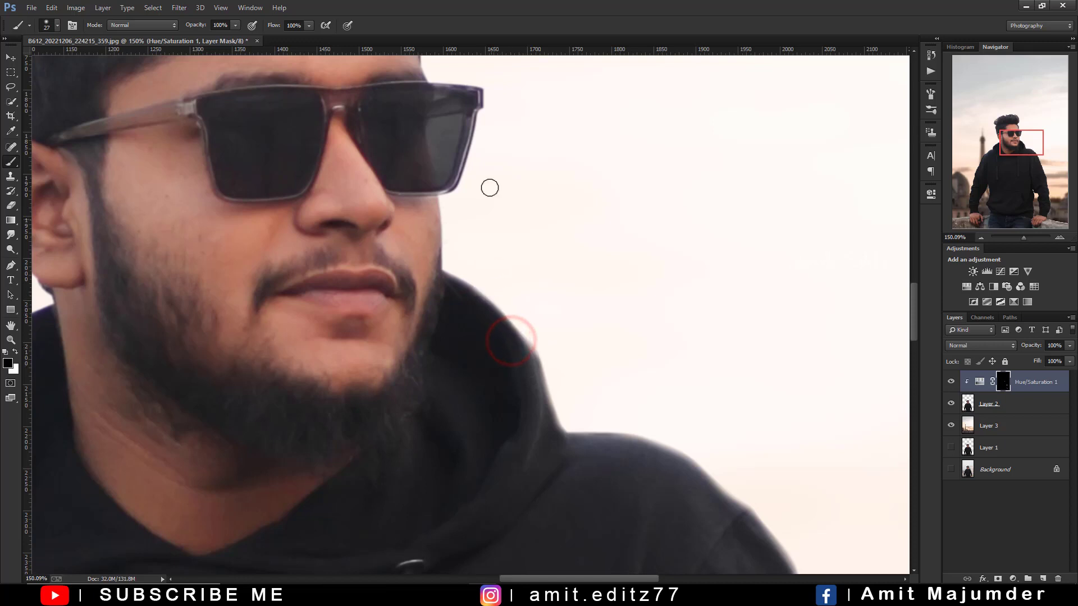
left_click_drag(503, 178, 532, 376)
key("x")
mouse_move(464, 277)
left_mouse_down()
mouse_move(507, 284)
mouse_move(513, 303)
mouse_move(479, 410)
mouse_move(483, 465)
left_mouse_up()
scroll(510, 396, "down", 5)
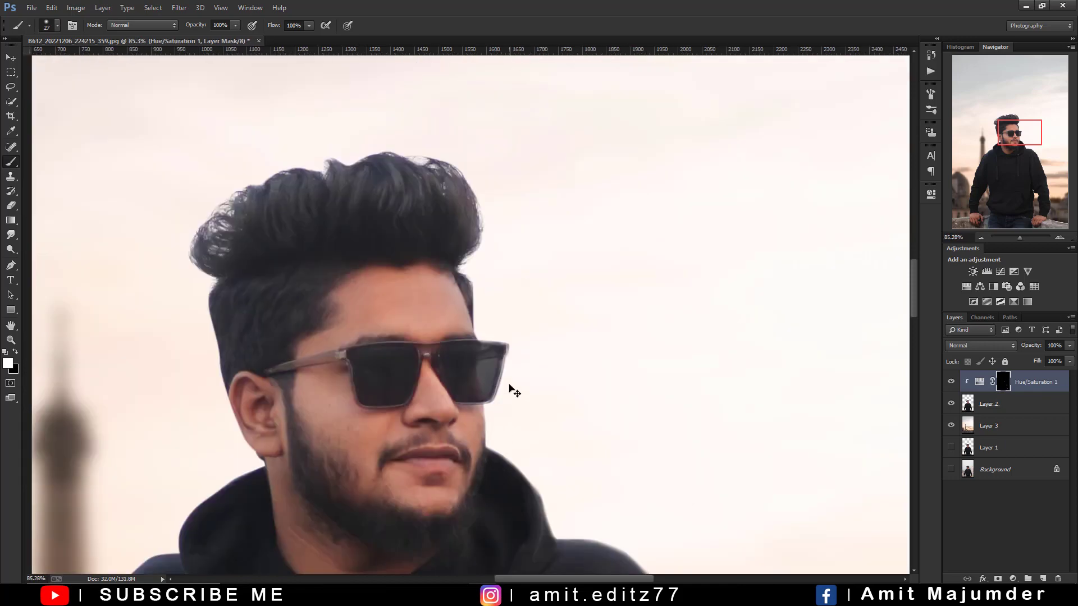
- Paint white on the mask along the tower-side edge of the hood, shoulder and upper sleeve
left_click_drag(165, 532, 221, 339)
scroll(365, 272, "up", 4)
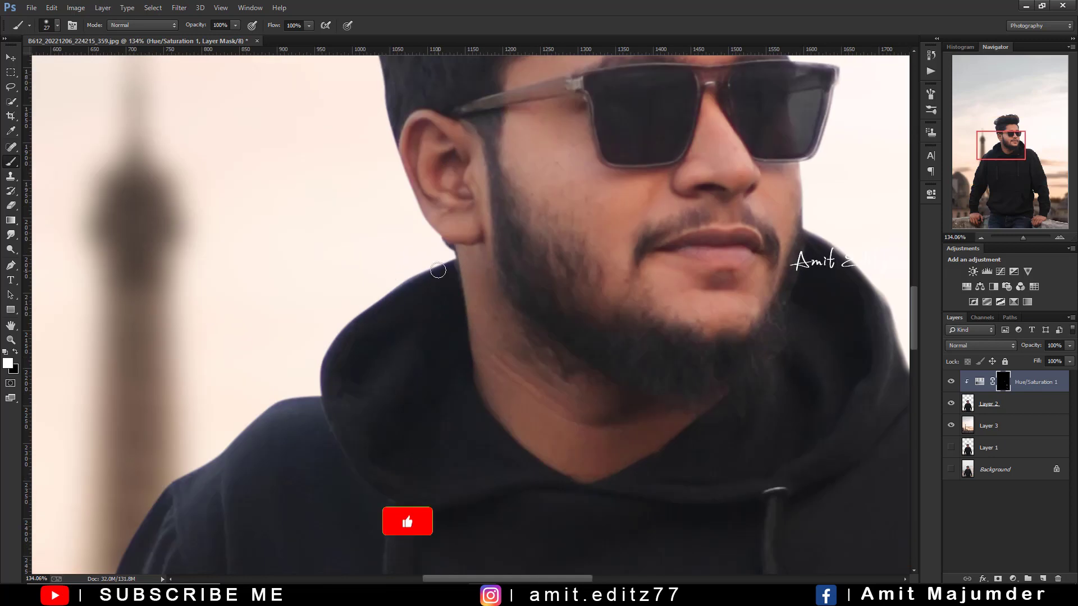
mouse_move(426, 262)
left_mouse_down()
mouse_move(361, 301)
mouse_move(330, 338)
mouse_move(316, 394)
mouse_move(404, 325)
mouse_move(413, 315)
mouse_move(361, 337)
mouse_move(305, 385)
left_mouse_up()
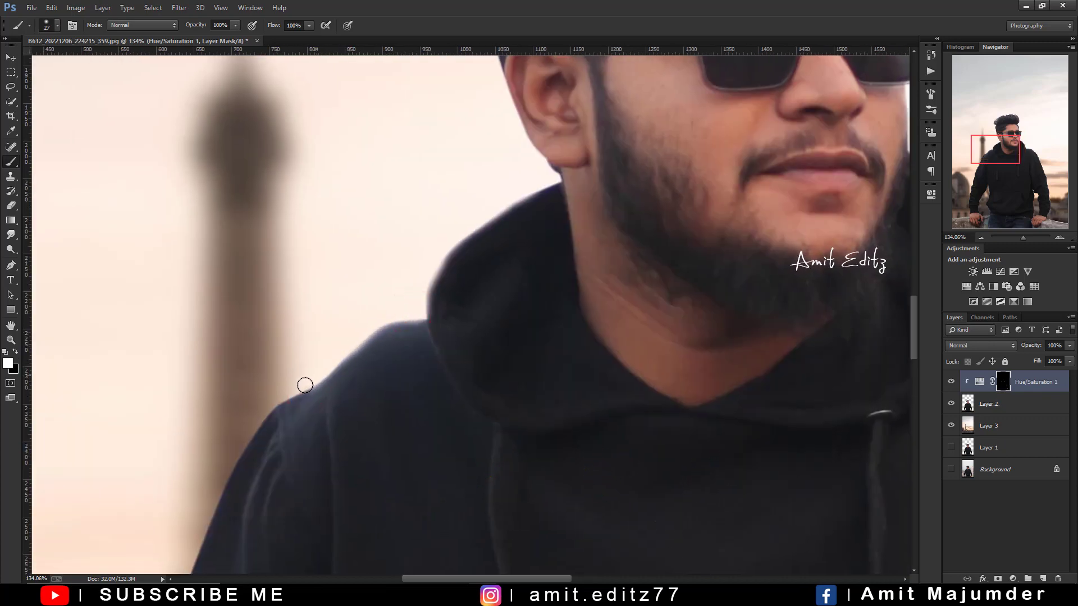
left_click_drag(234, 465, 403, 186)
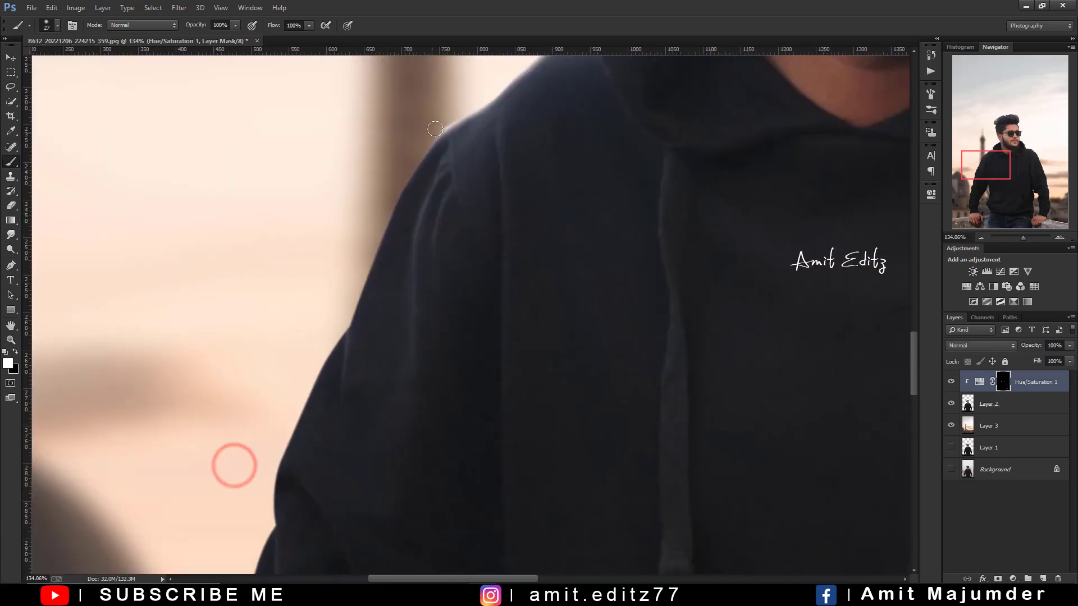
left_click_drag(434, 130, 360, 269)
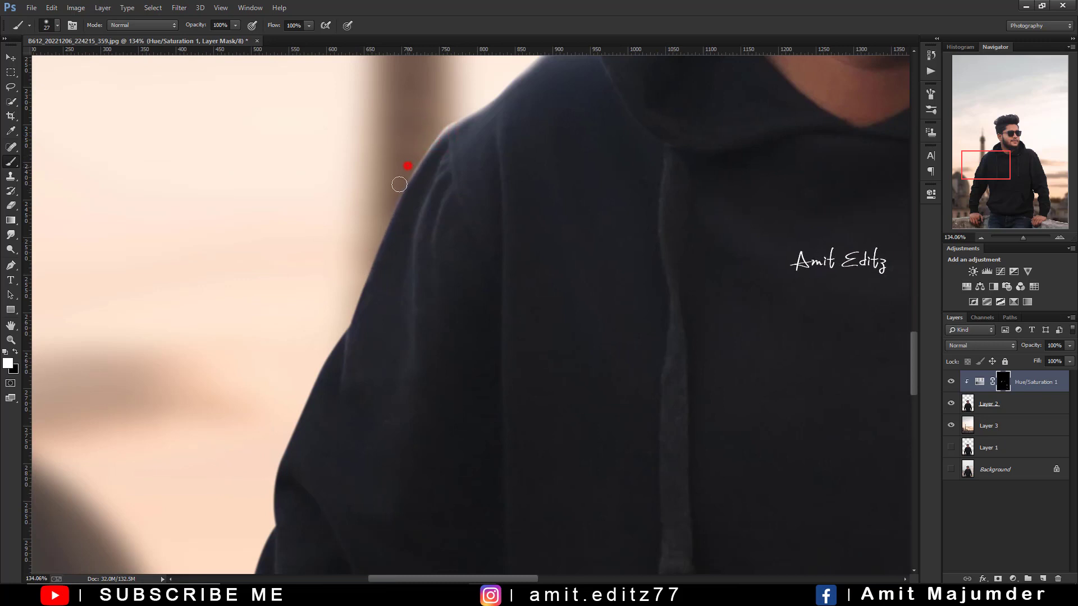
left_click_drag(399, 184, 353, 302)
left_click_drag(323, 349, 308, 368)
- Continue the white rim on the mask down the tower-side sleeve's outer edge, past the elbow to the cuff
scroll(308, 368, "down", 4)
scroll(308, 368, "left", 2)
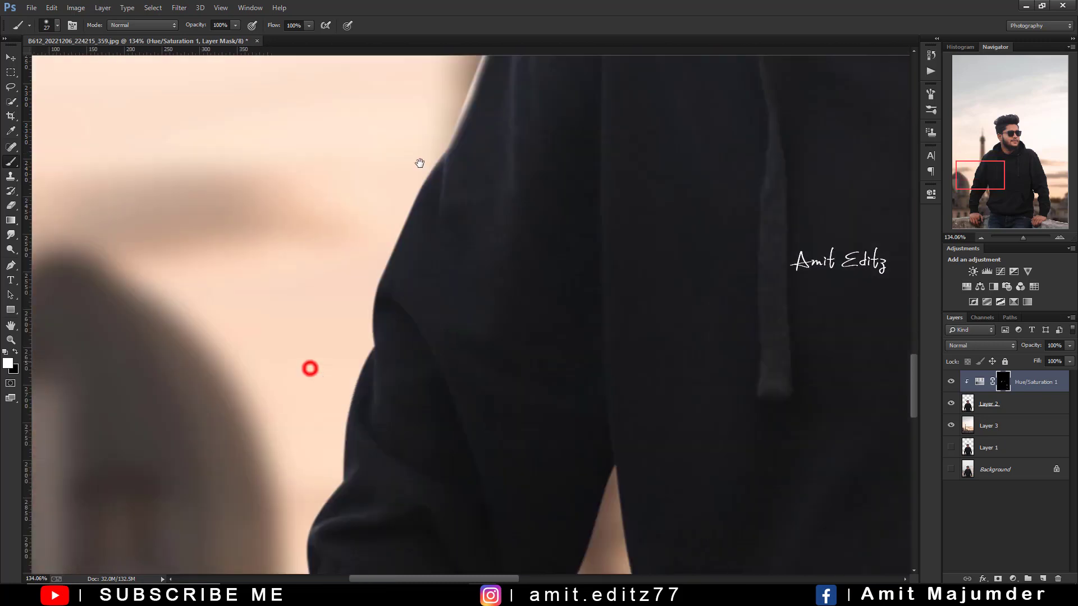
left_click_drag(451, 115, 409, 200)
mouse_move(437, 145)
left_mouse_down()
mouse_move(399, 218)
mouse_move(375, 324)
left_mouse_up()
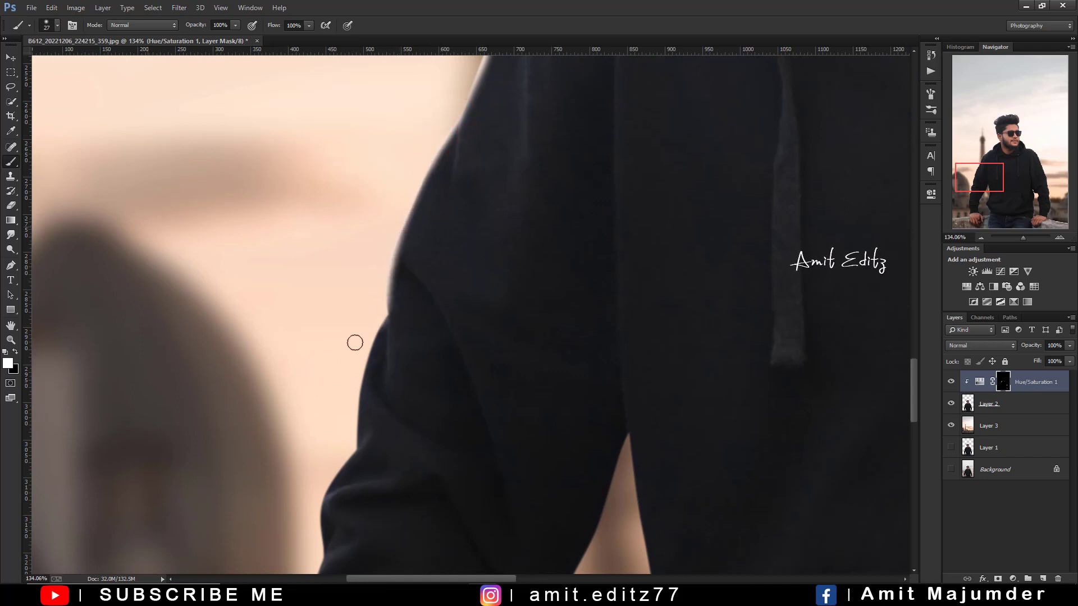
left_click_drag(453, 368, 491, 224)
left_click_drag(426, 208, 419, 240)
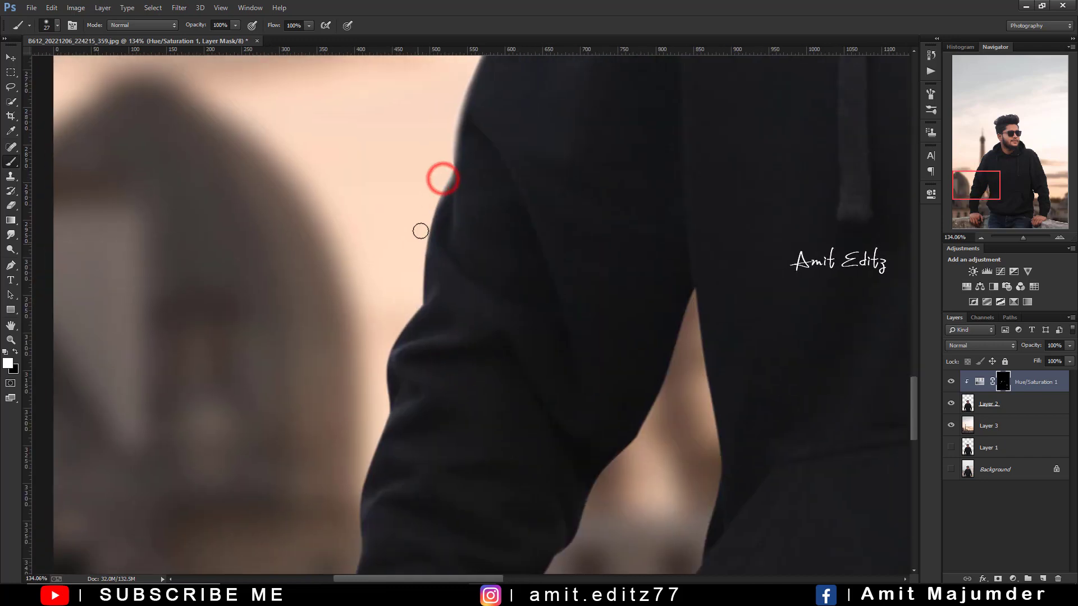
left_click_drag(439, 186, 404, 320)
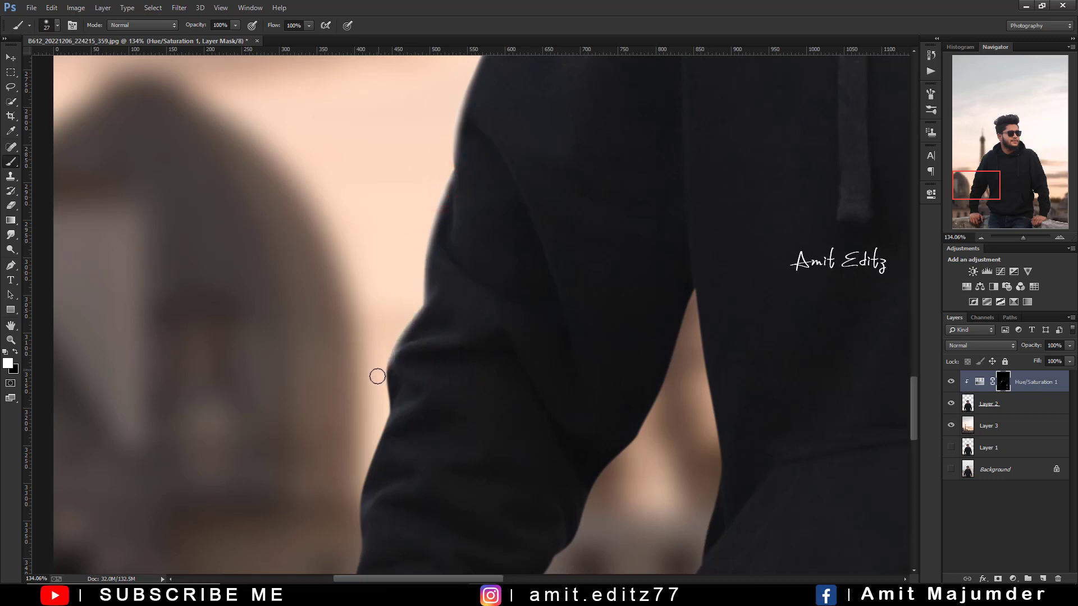
mouse_move(379, 402)
left_mouse_down()
mouse_move(417, 213)
mouse_move(389, 304)
left_mouse_up()
mouse_move(403, 265)
left_mouse_down()
mouse_move(405, 167)
mouse_move(389, 276)
left_mouse_up()
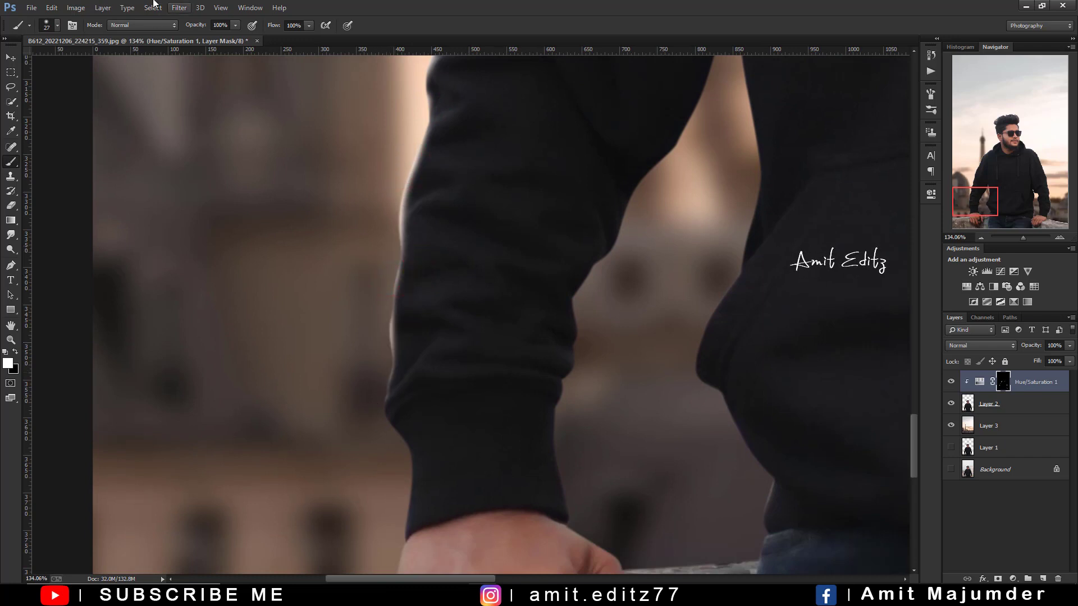
- Trim the rim's inner spill on the tower-side forearm with a 68 px black brush, then touch up the cuff edge
left_click(442, 162)
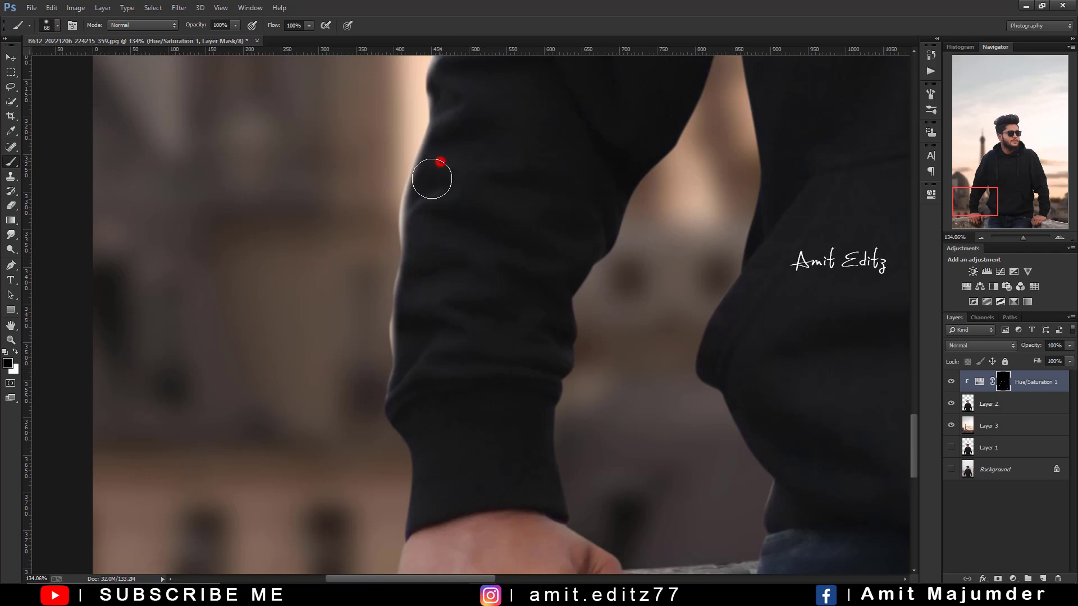
left_click(435, 174)
left_click(423, 203)
left_click(425, 230)
left_click(426, 253)
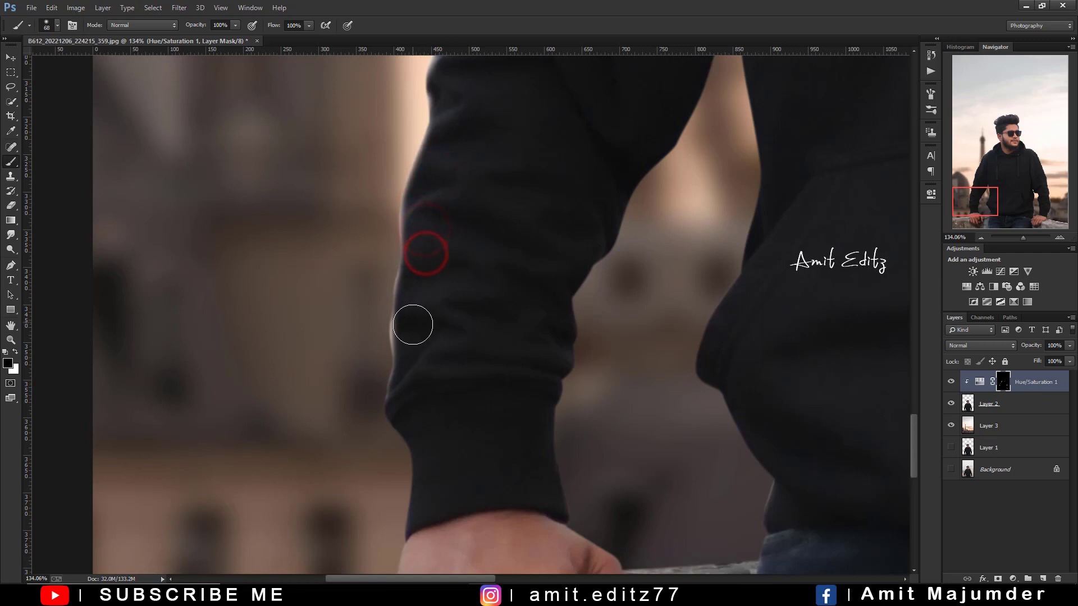
left_click(414, 337)
key("space")
left_click_drag(414, 354, 413, 230)
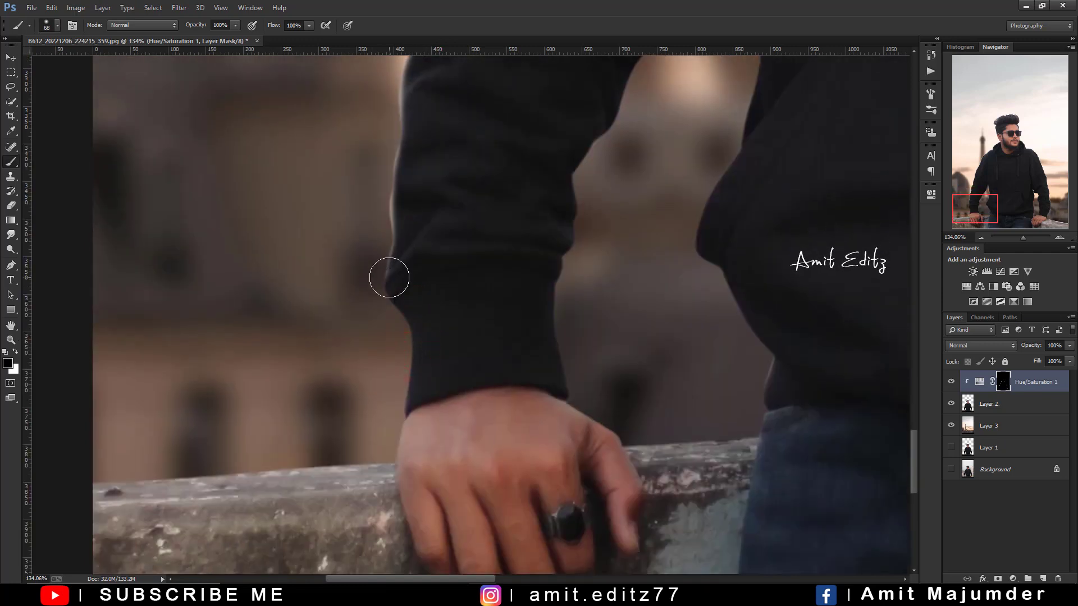
mouse_move(388, 278)
left_mouse_down()
mouse_move(373, 278)
mouse_move(381, 287)
left_mouse_up()
left_click(382, 254)
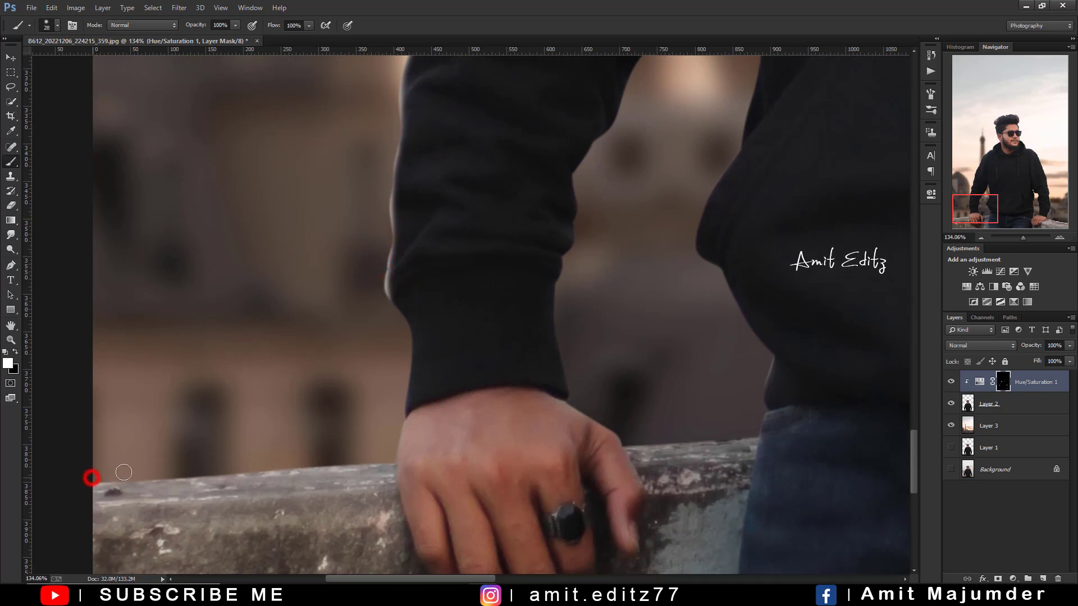
- Paint white with a 28 px brush along the wall's upper edge beside the ringed hand and the hoodie's lower side
left_click_drag(124, 472, 250, 467)
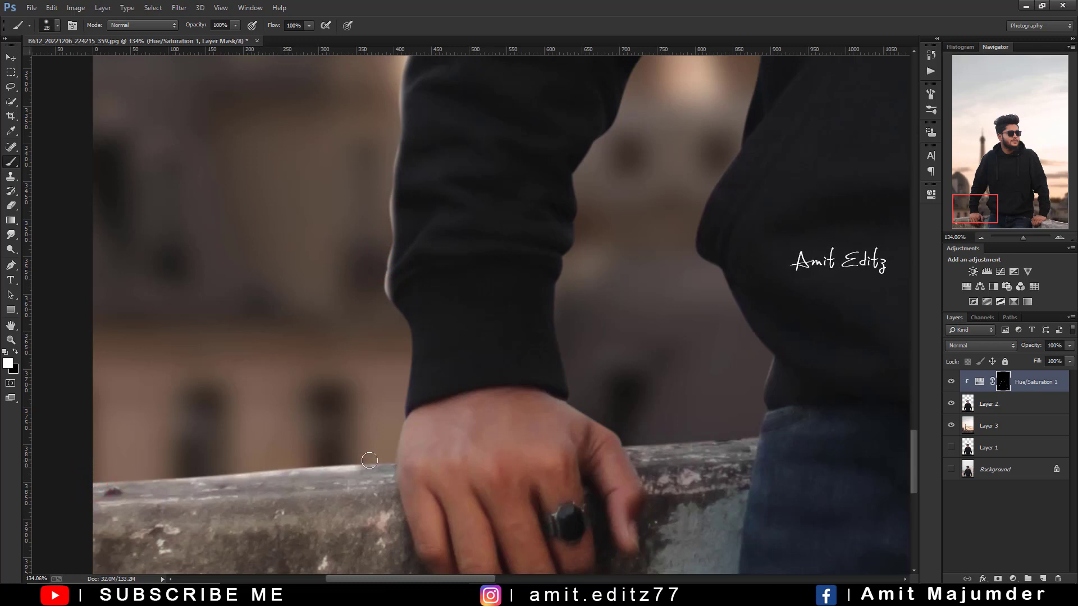
left_click_drag(683, 434, 753, 433)
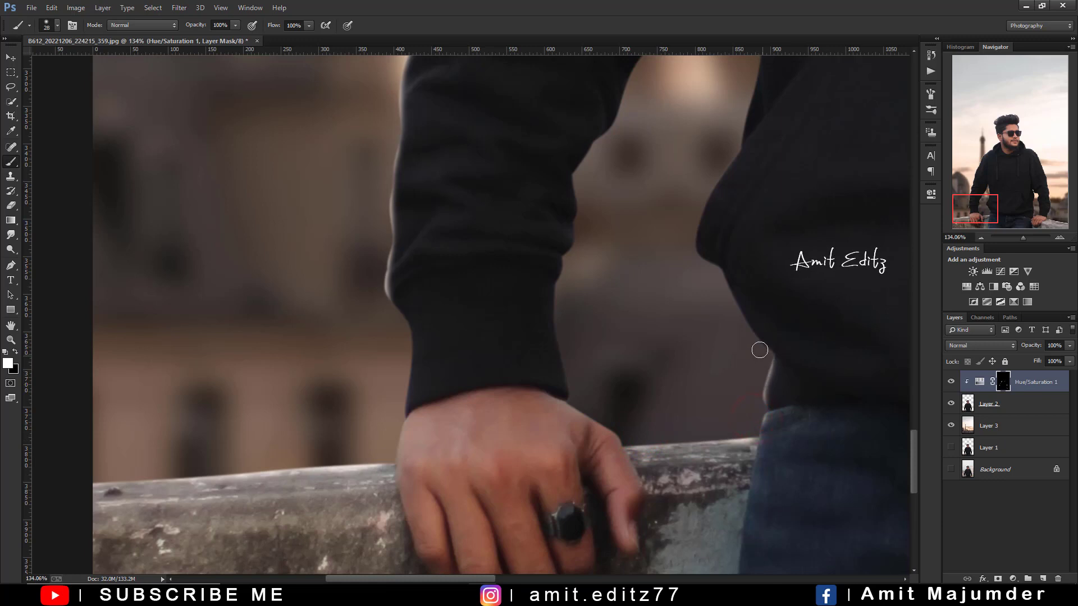
mouse_move(740, 324)
left_mouse_down()
mouse_move(755, 307)
mouse_move(774, 339)
left_mouse_up()
left_click_drag(724, 258, 647, 325)
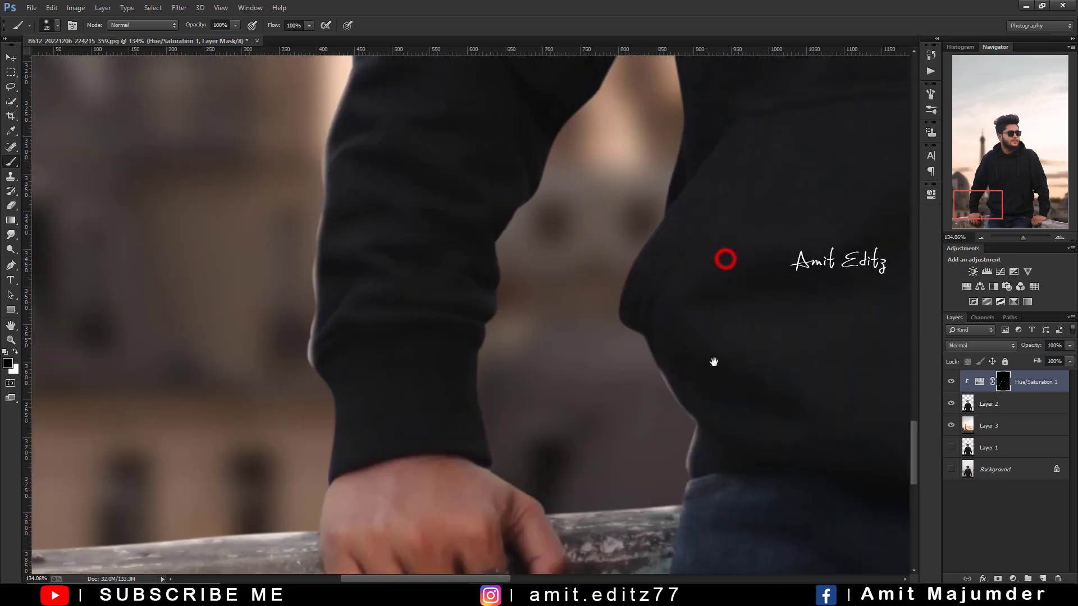
left_click_drag(708, 431, 697, 476)
left_click_drag(700, 321, 647, 369)
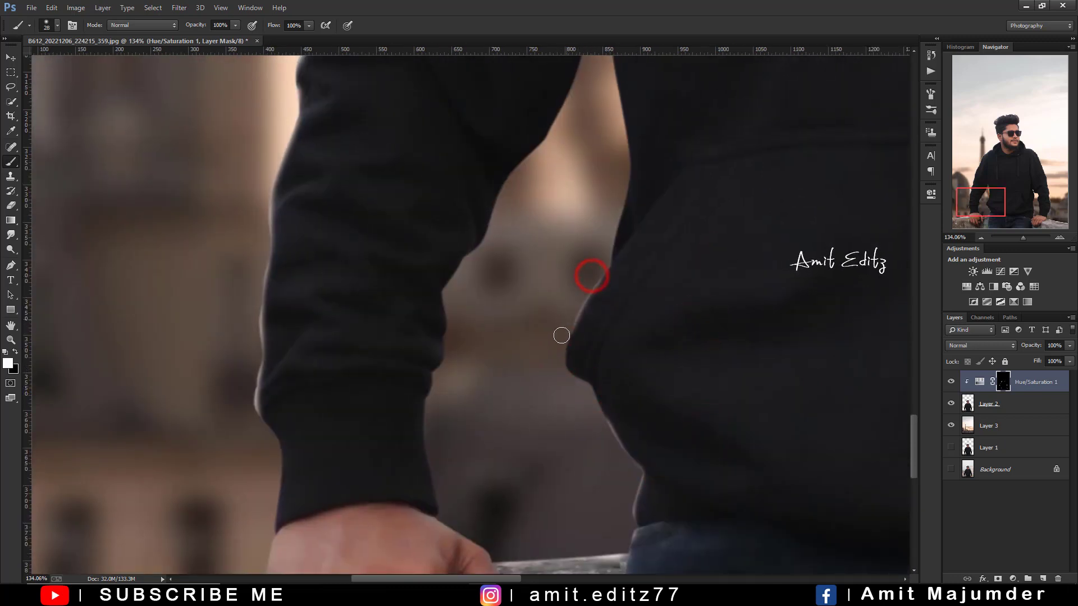
- Paint white on the mask along the tower-side sleeve's inner edge in the gap between arm and torso
mouse_move(625, 283)
left_mouse_down()
mouse_move(578, 407)
mouse_move(557, 374)
left_mouse_up()
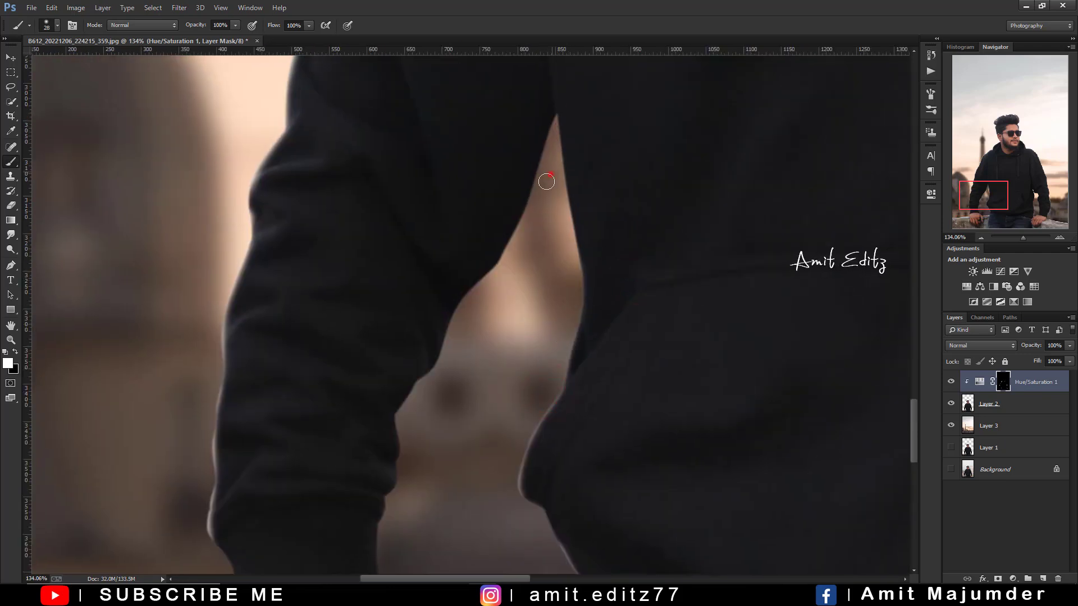
left_click_drag(546, 181, 493, 277)
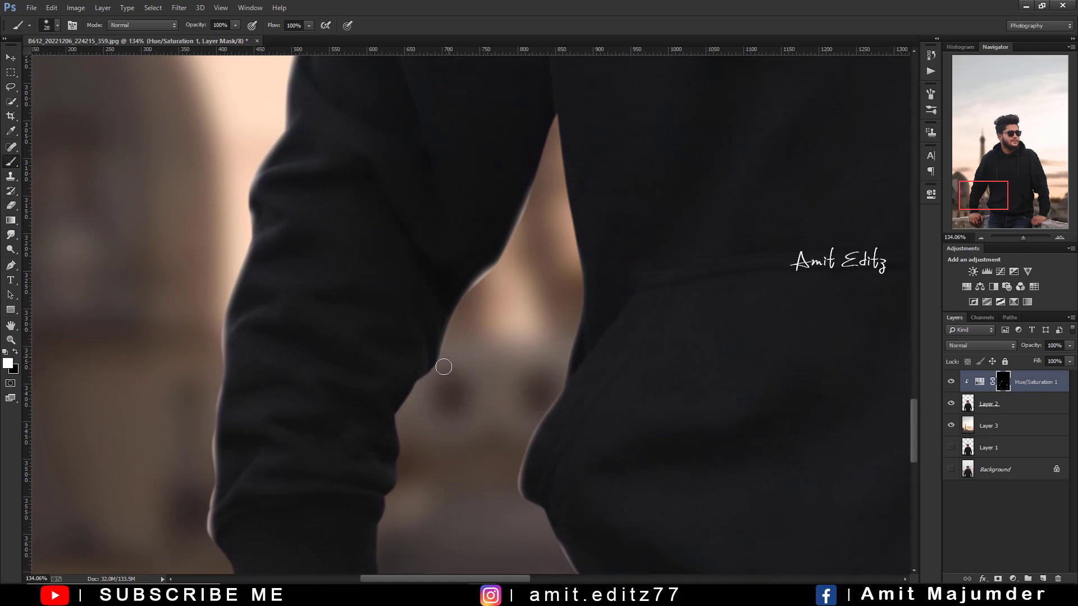
scroll(410, 483, "down", 6)
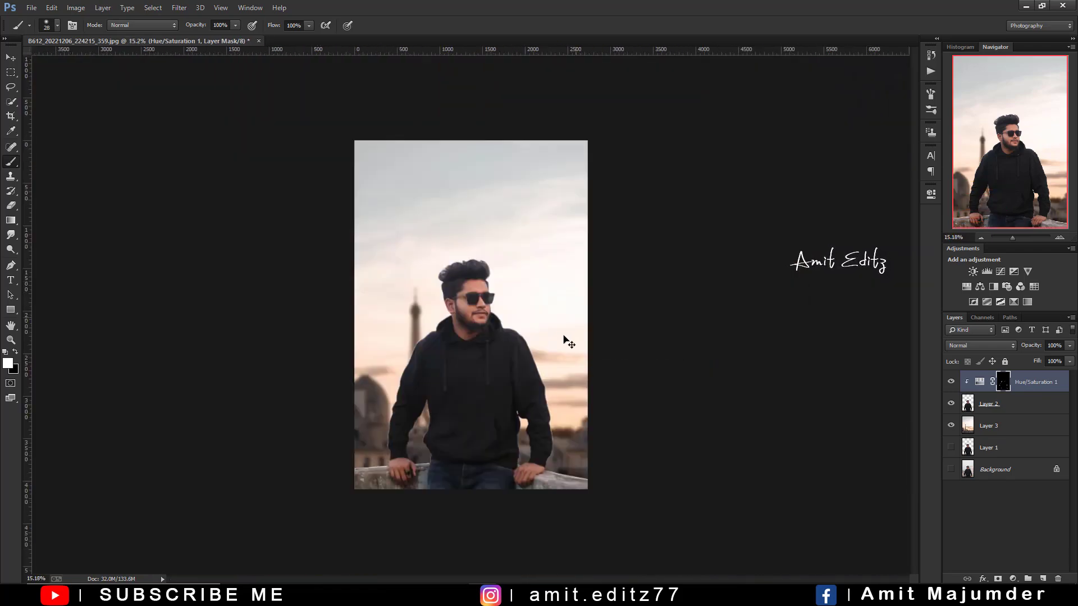
- Add a soft light to the hair's sky-side edge, painting white on the mask with a 155 px brush at 38% opacity
scroll(565, 342, "up", 3)
scroll(520, 187, "up", 5)
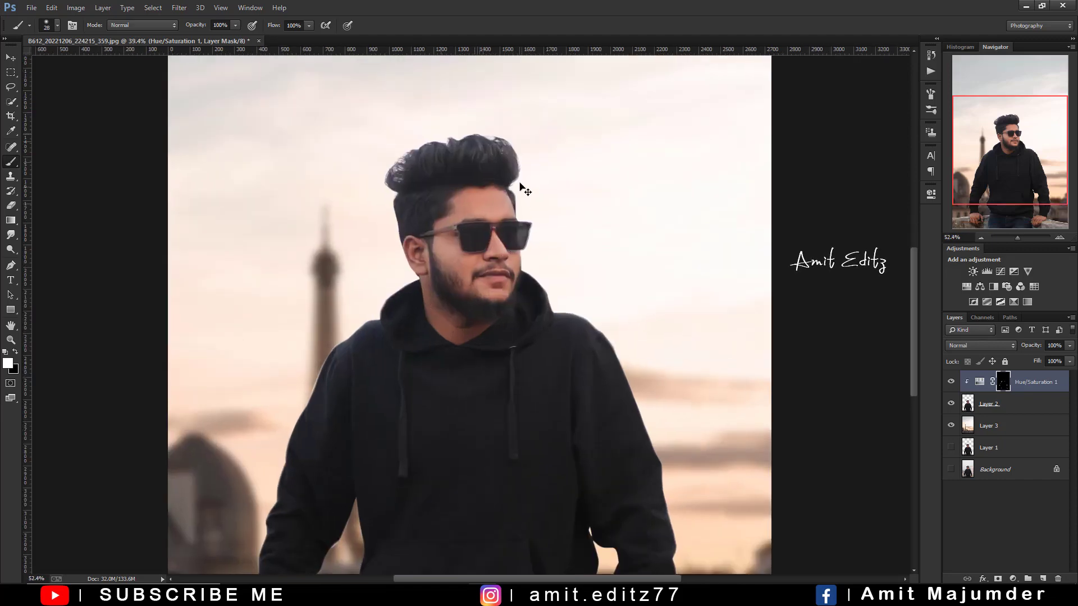
scroll(586, 290, "up", 1)
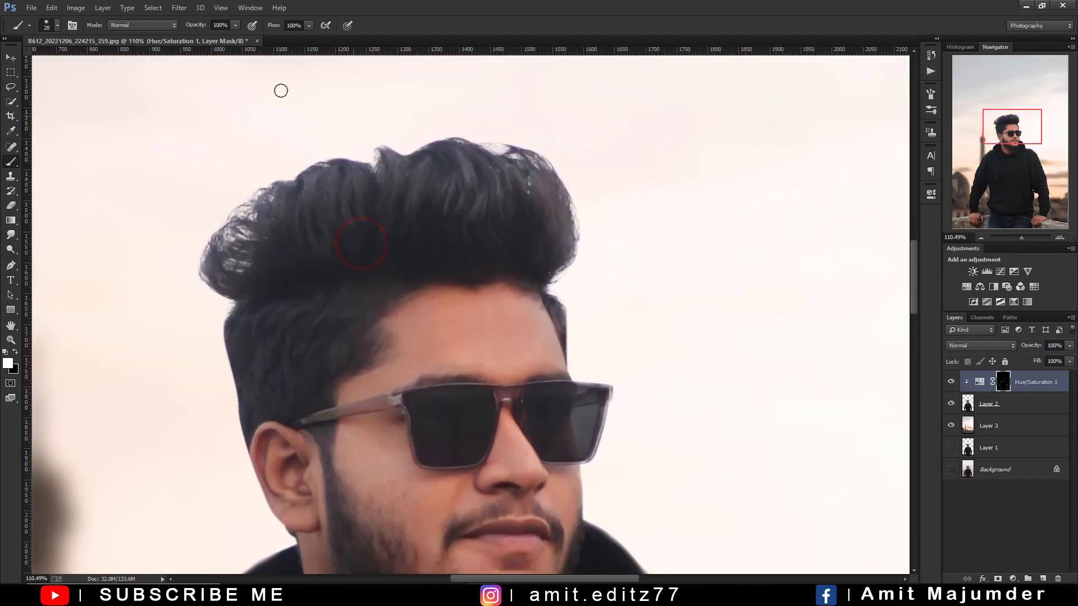
left_click_drag(572, 165, 610, 183)
mouse_move(570, 163)
left_mouse_down()
mouse_move(599, 199)
mouse_move(600, 231)
left_mouse_up()
mouse_move(600, 235)
left_mouse_down()
mouse_move(596, 324)
mouse_move(609, 278)
left_mouse_up()
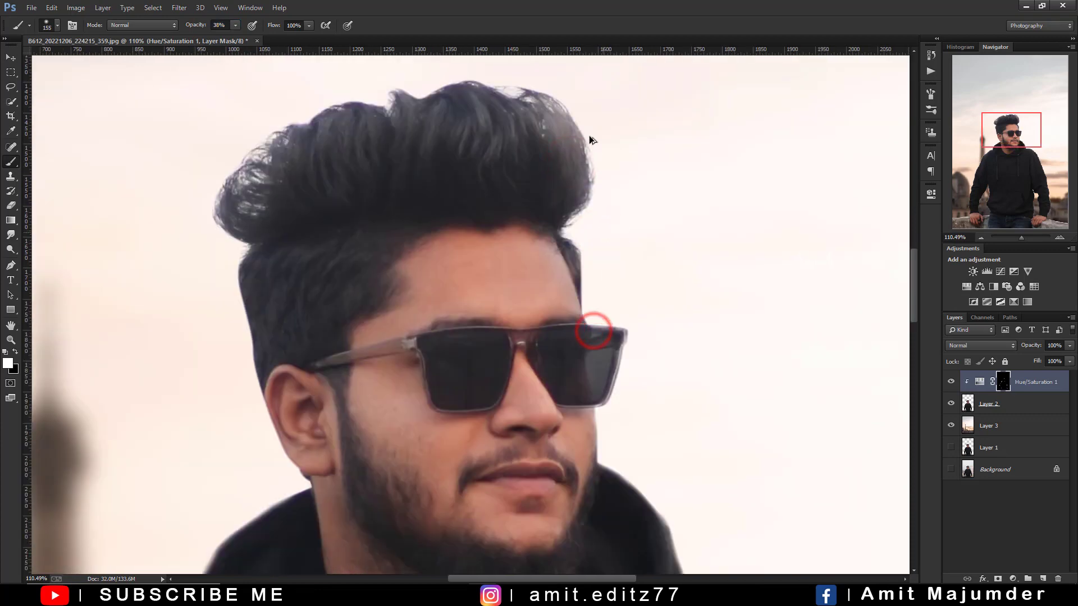
left_click(574, 96)
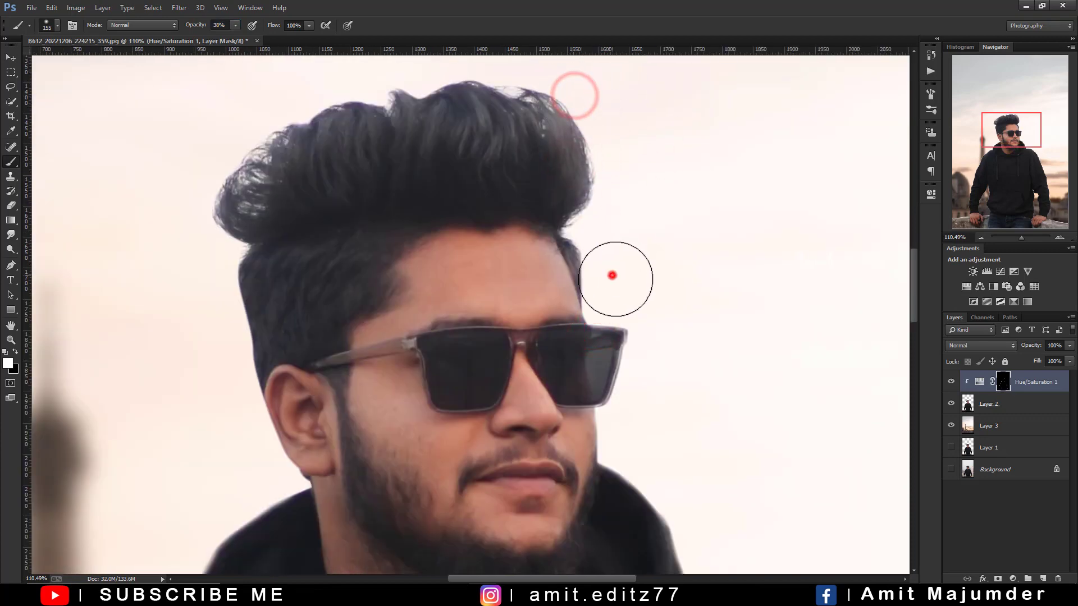
- Paint a faint white glow on the mask along the sky-side shoulder and upper sleeve at 38% brush opacity
left_click_drag(664, 389, 619, 249)
mouse_move(669, 306)
left_mouse_down()
mouse_move(696, 358)
mouse_move(718, 368)
mouse_move(550, 196)
mouse_move(628, 226)
mouse_move(705, 353)
left_mouse_up()
scroll(705, 356, "down", 3)
mouse_move(698, 397)
left_mouse_down()
mouse_move(649, 298)
mouse_move(594, 121)
mouse_move(640, 294)
left_mouse_up()
left_click_drag(662, 334, 672, 374)
- Dab soft white on the mask beside the sky-side lower sleeve and along the wall's upper edge beyond the hand
left_click_drag(674, 368, 655, 156)
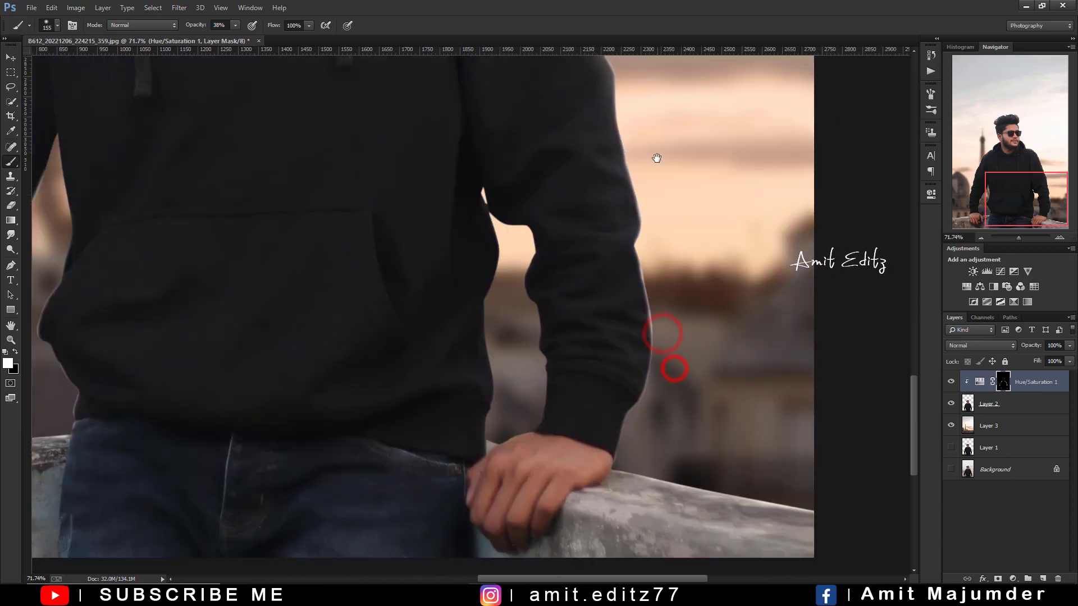
left_click(655, 180)
left_click(676, 461)
left_click(746, 473)
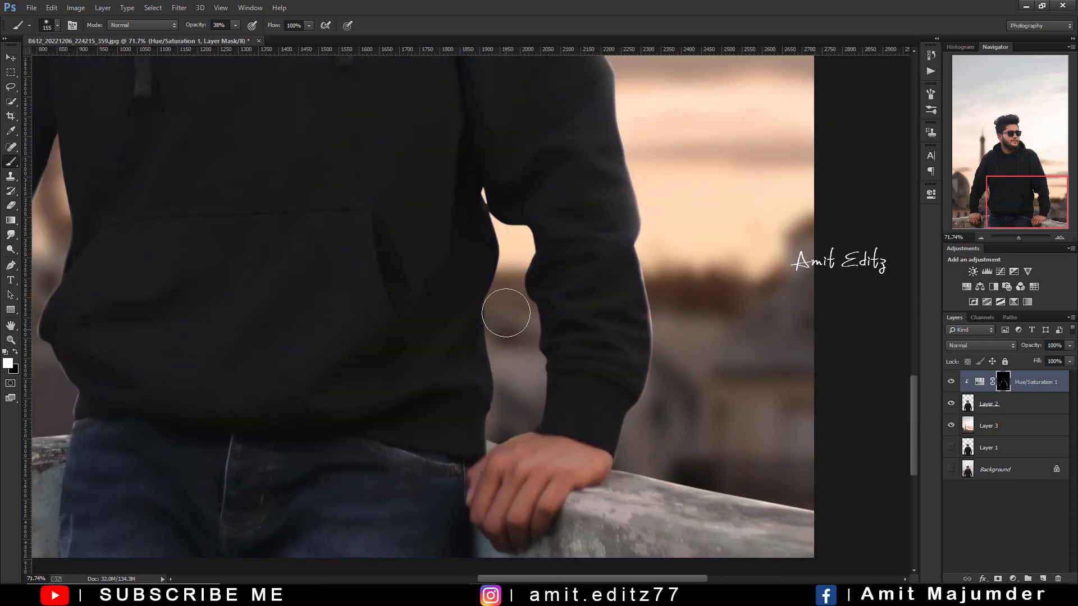
- Dab soft white on the mask beside the sky-side arm gap, then along the tower-side sleeve, shoulder and hood edges
left_click(505, 312)
left_click_drag(373, 394, 774, 324)
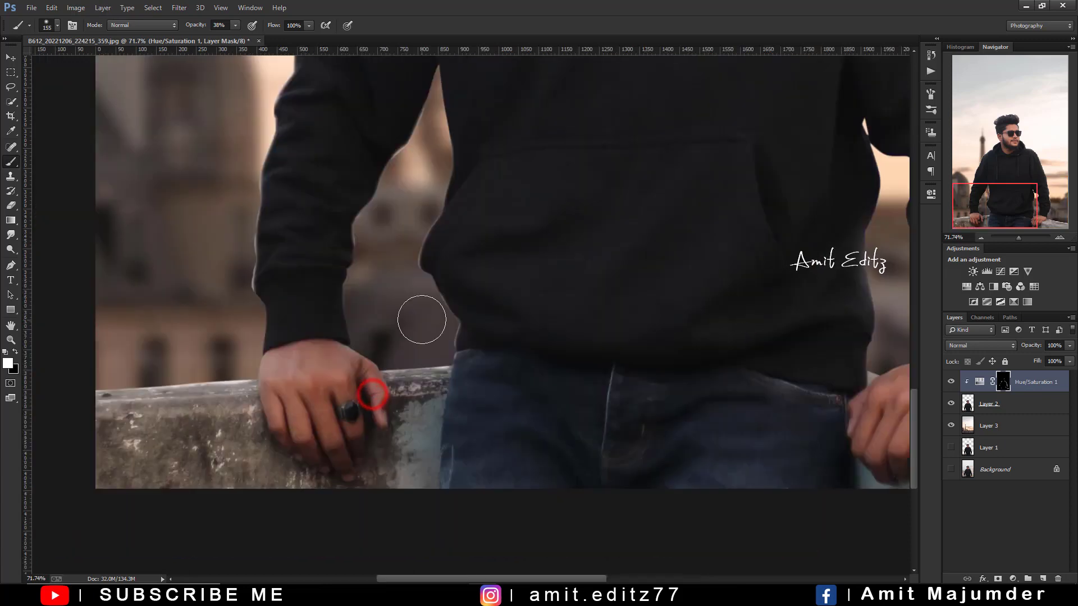
left_click(240, 200)
left_click_drag(227, 196, 222, 281)
left_click_drag(279, 110, 279, 449)
left_click_drag(329, 219, 266, 421)
mouse_move(376, 189)
left_mouse_down()
mouse_move(322, 382)
mouse_move(310, 358)
left_mouse_up()
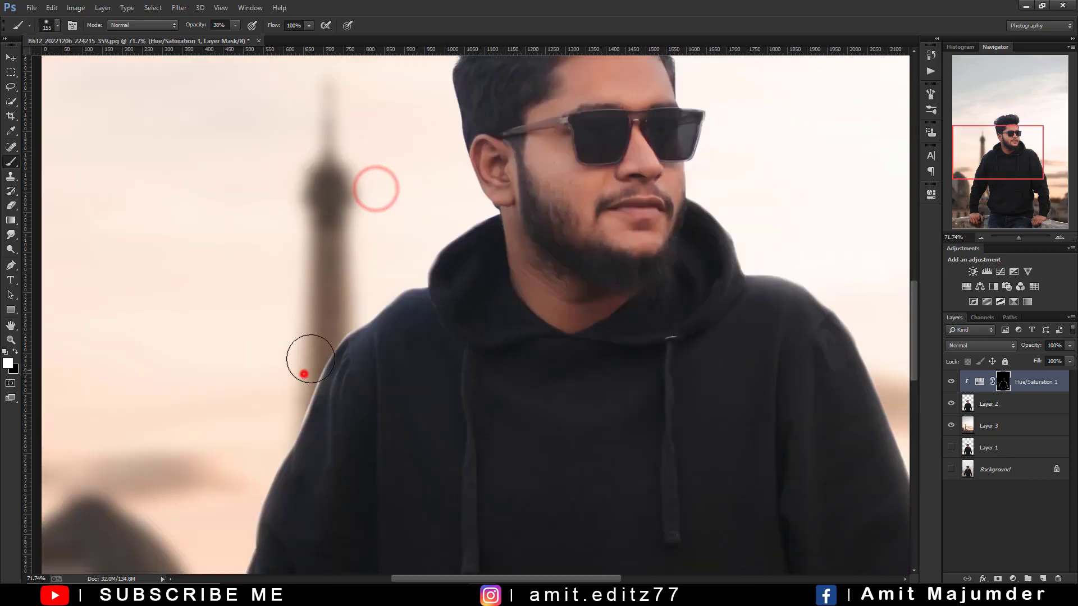
left_click(407, 261)
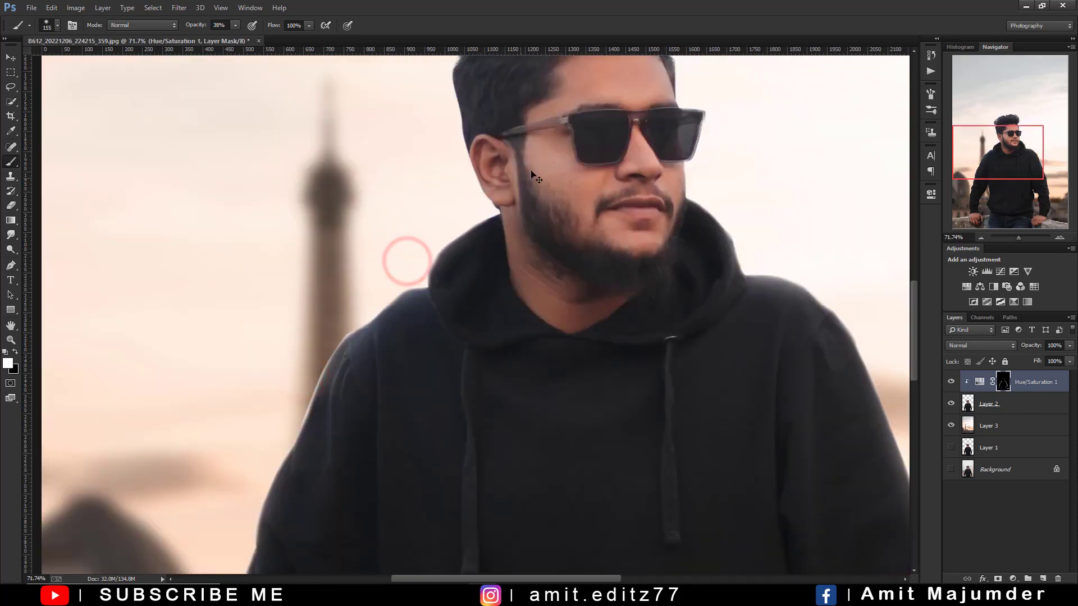
- Compare the whole composite with the Hue/Saturation 1 rim-light layer hidden and shown
key("ctrl+0")
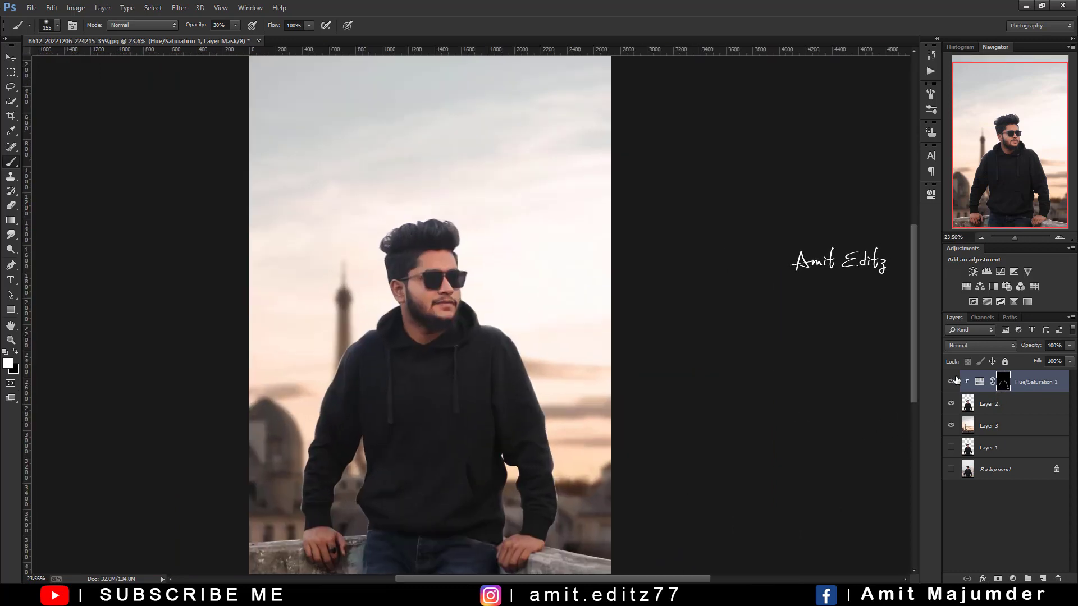
left_click(952, 381)
left_click(952, 381)
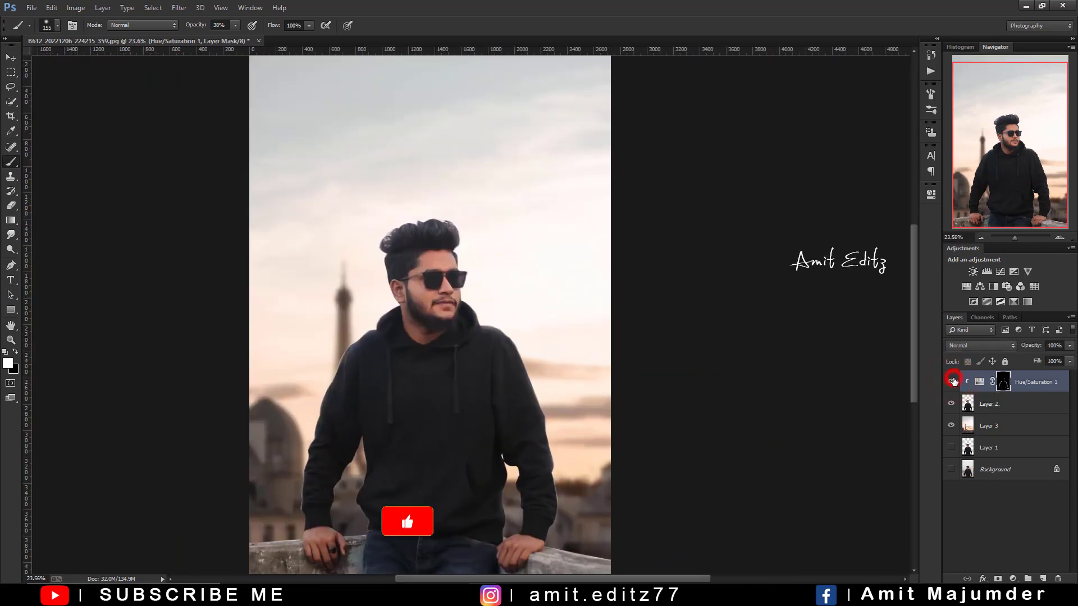
left_click(952, 381)
left_click(952, 382)
left_click(952, 381)
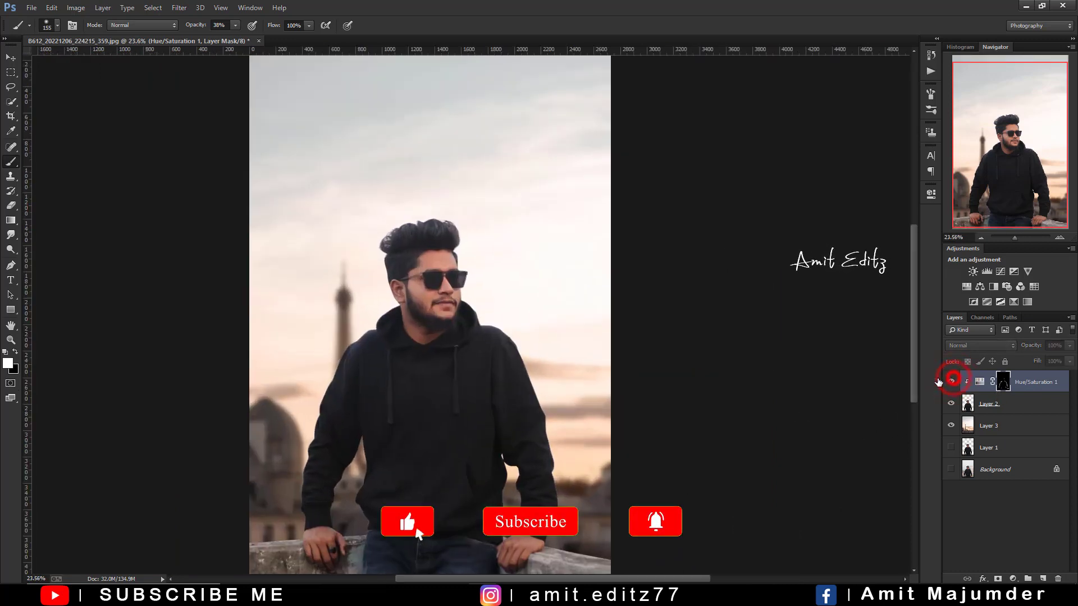
left_click(952, 381)
- Paint another faint white stroke on the mask along the sky-side shoulder at 38% brush opacity
scroll(477, 353, "up", 3)
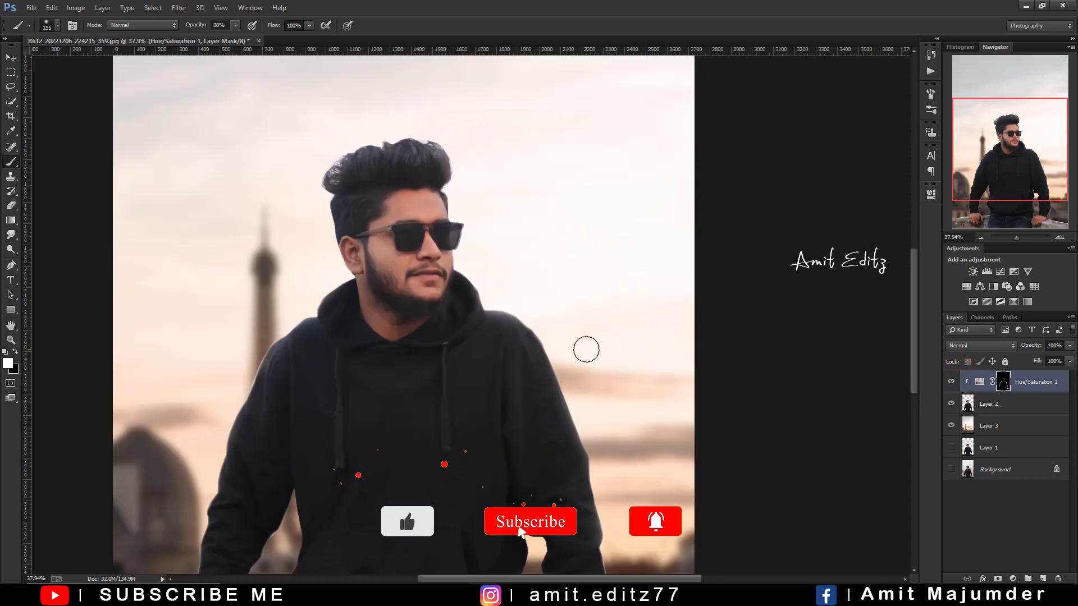
scroll(571, 357, "up", 2)
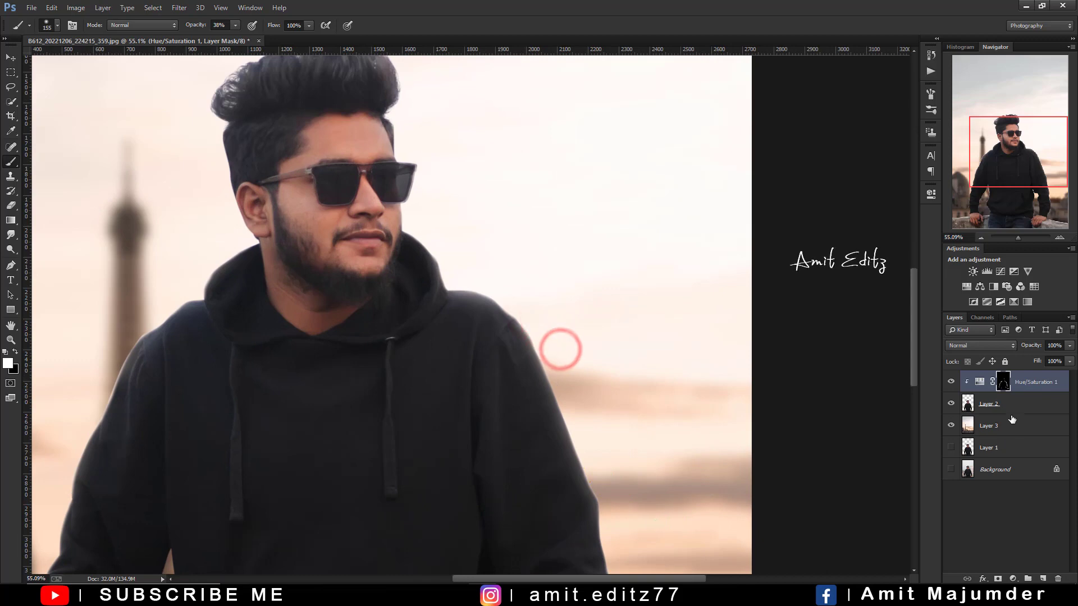
left_click_drag(506, 286, 555, 341)
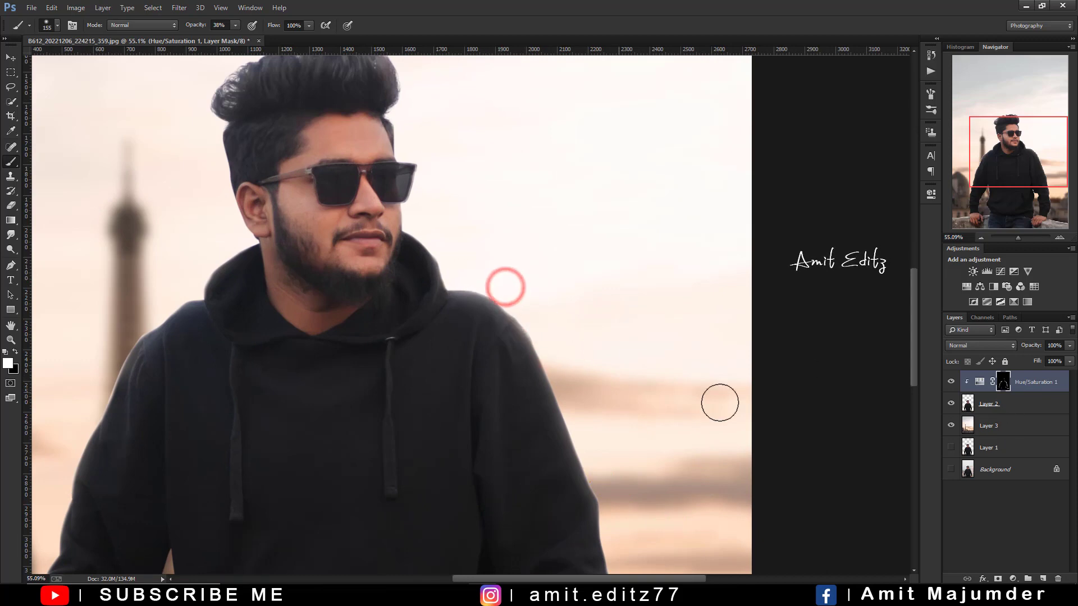
- Smooth the forehead skin on Layer 2 using a soft, reduced Mixer Brush
left_click(998, 400)
left_click_drag(852, 340, 852, 340)
scroll(339, 195, "up", 3)
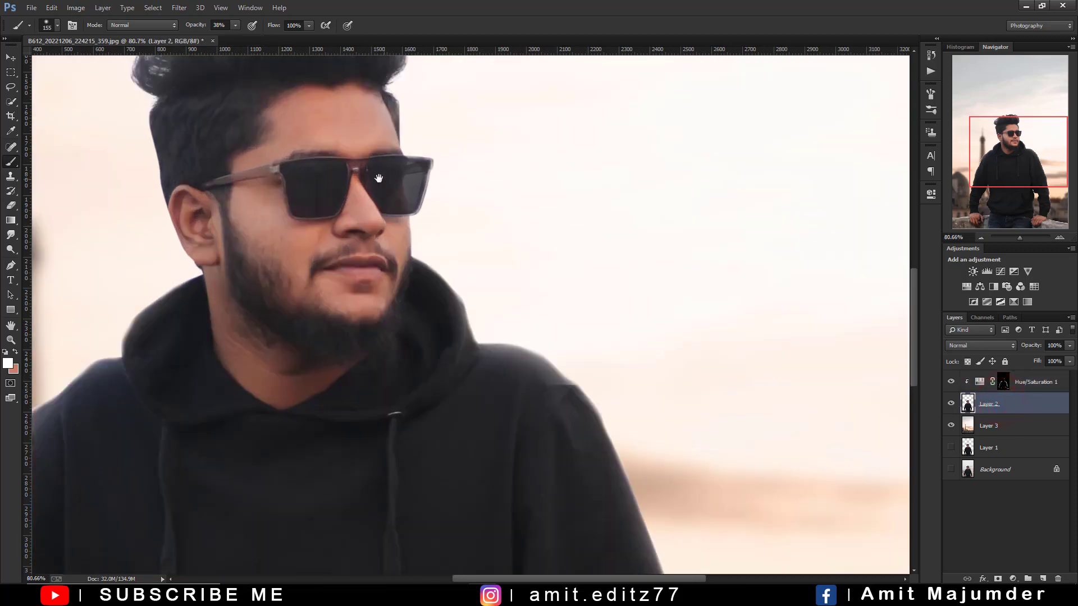
right_click(18, 160)
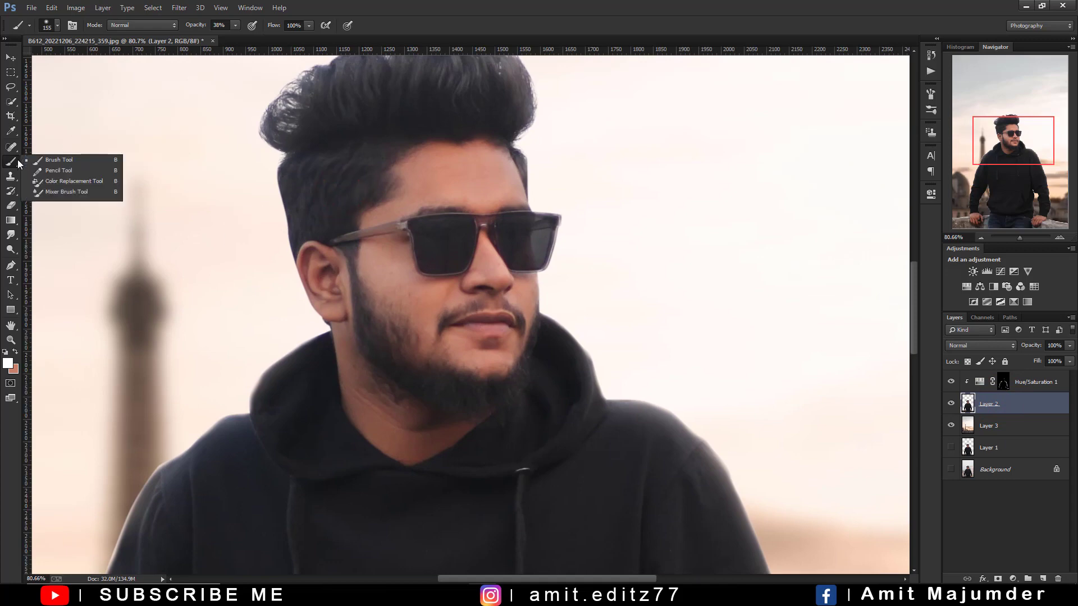
left_click(50, 191)
scroll(418, 175, "up", 3)
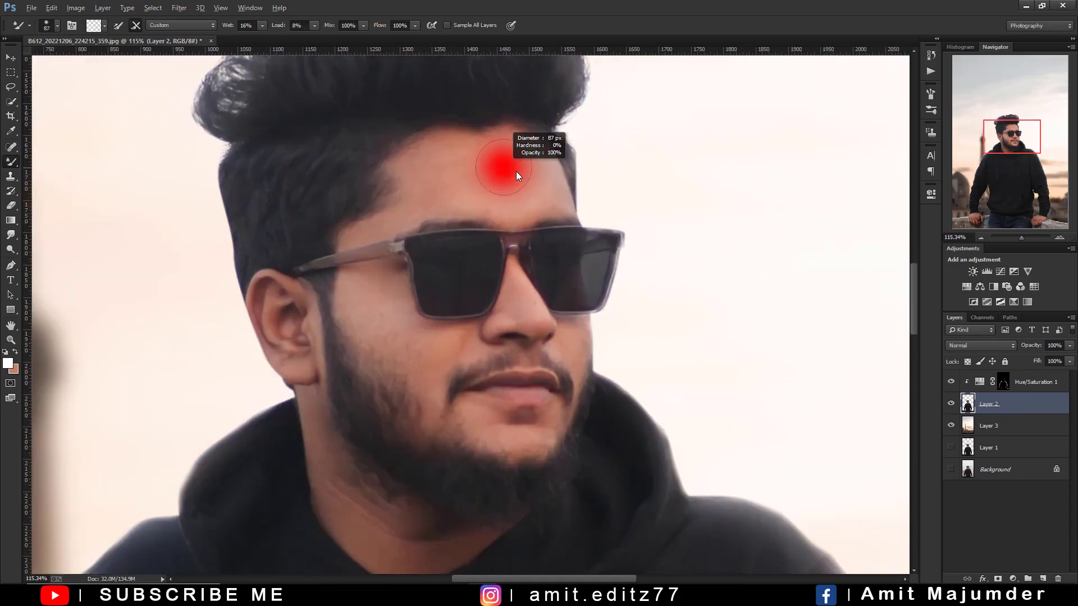
mouse_move(514, 194)
left_mouse_down()
mouse_move(524, 187)
mouse_move(520, 201)
left_mouse_up()
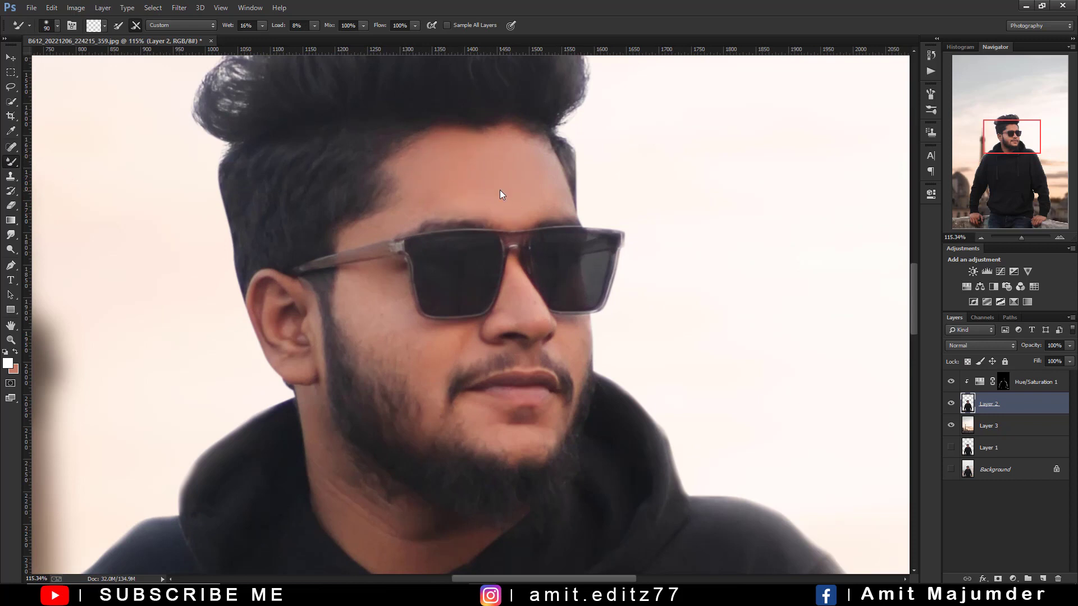
key("bracketleft")
key("bracketleft")
key("bracketleft")
mouse_move(515, 201)
left_mouse_down()
mouse_move(534, 201)
mouse_move(546, 164)
left_mouse_up()
- Blend the skin on the temple, cheeks, nose and chin with the Mixer Brush, reducing it to 40 px for the finer areas
left_click_drag(382, 227, 368, 246)
left_click_drag(366, 304, 383, 290)
left_click(468, 344)
key("[")
left_click_drag(538, 320, 505, 318)
left_click_drag(570, 345, 560, 332)
left_click_drag(536, 436, 515, 422)
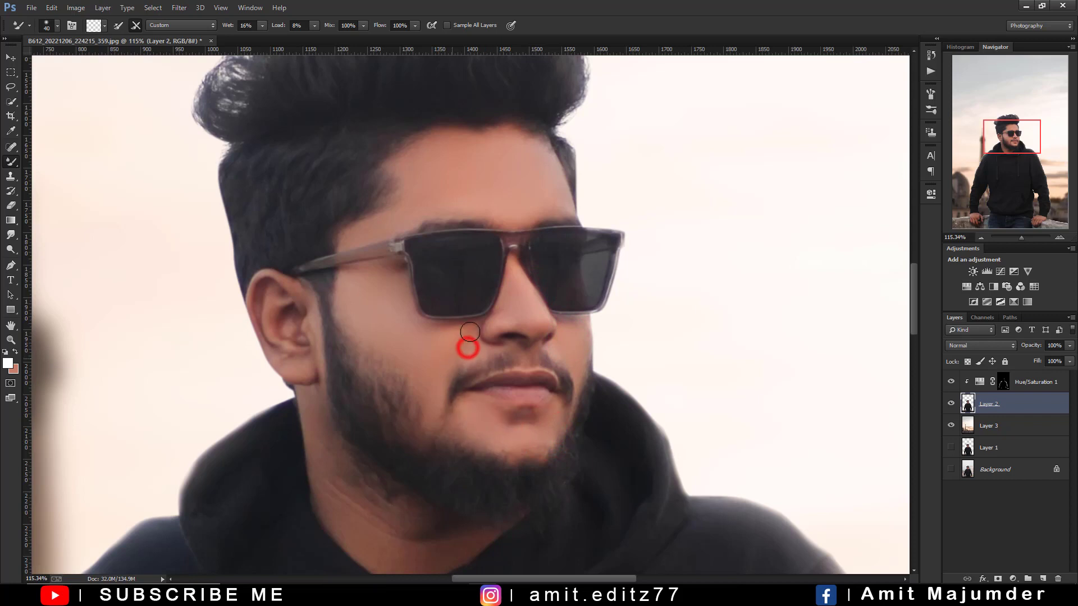
left_click_drag(470, 332, 477, 327)
mouse_move(507, 320)
left_mouse_down()
mouse_move(496, 324)
mouse_move(512, 318)
mouse_move(500, 299)
left_mouse_up()
- Smooth the skin of the ear and neck with the Mixer Brush at 50 px
left_click_drag(300, 360, 279, 336)
left_click_drag(279, 301, 282, 349)
left_click_drag(353, 458, 345, 288)
left_click_drag(371, 400, 324, 337)
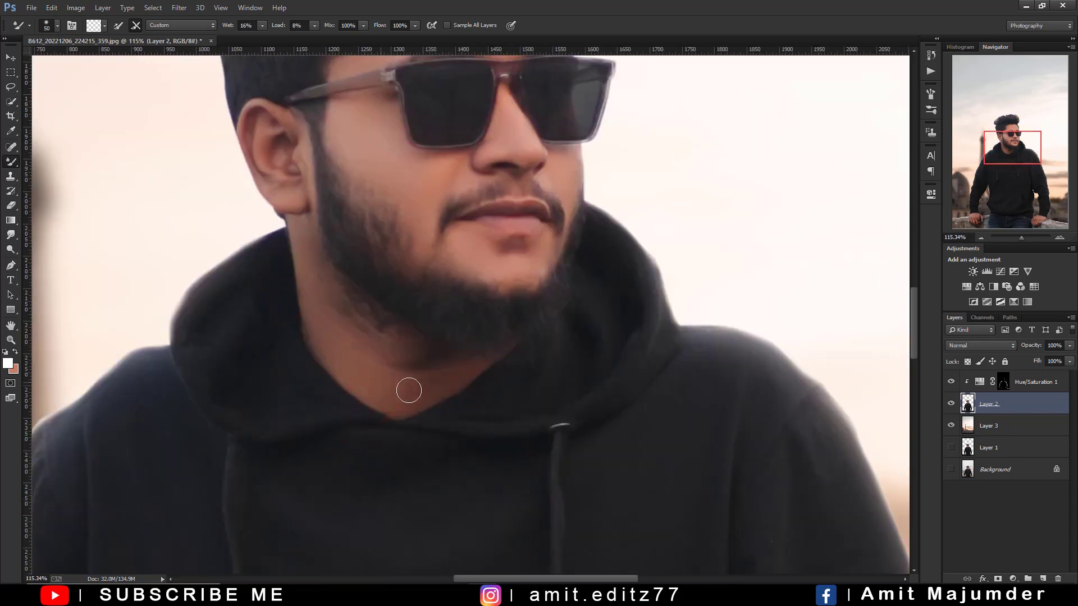
- Smooth the skin on both hands resting on the wall with the 50 px Mixer Brush
scroll(465, 293, "down", 7)
left_click_drag(392, 449, 445, 49)
left_click_drag(323, 313, 355, 247)
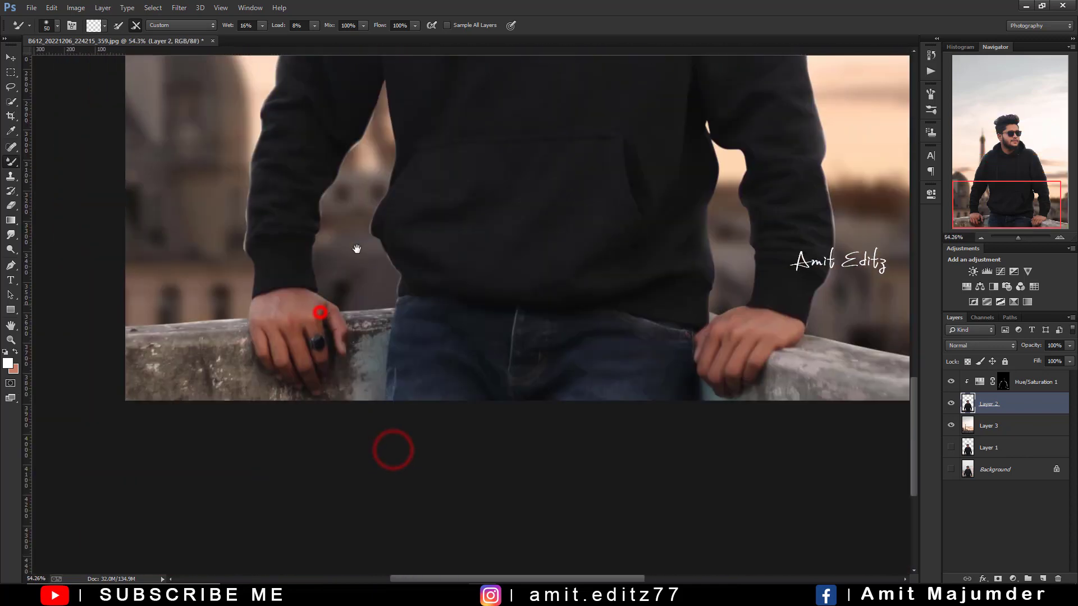
scroll(260, 342, "up", 3)
mouse_move(254, 329)
left_mouse_down()
mouse_move(253, 341)
mouse_move(287, 312)
left_mouse_up()
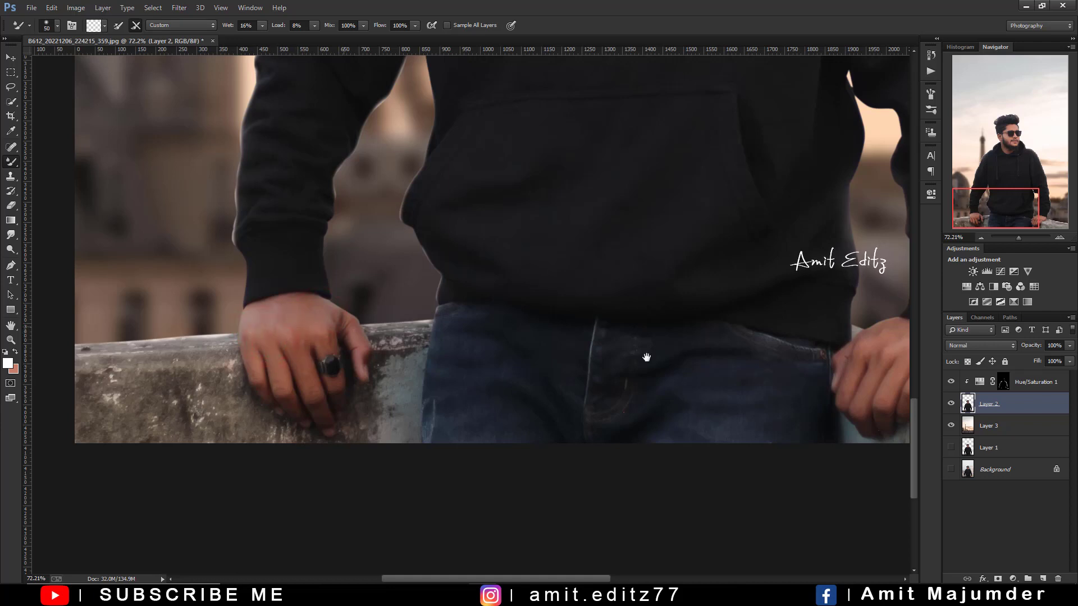
left_click_drag(646, 357, 289, 345)
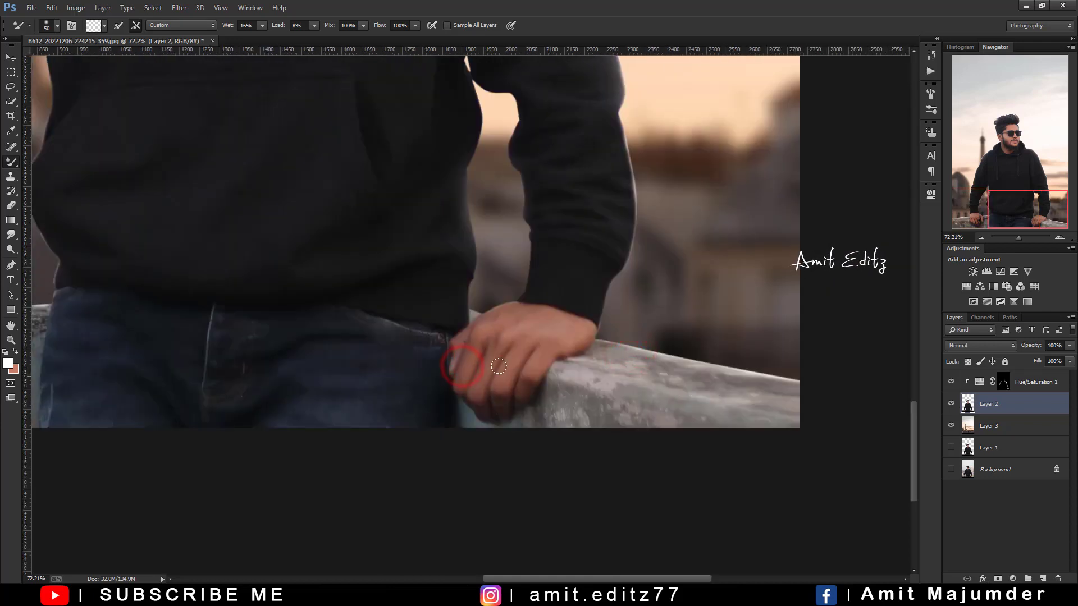
scroll(581, 287, "down", 5)
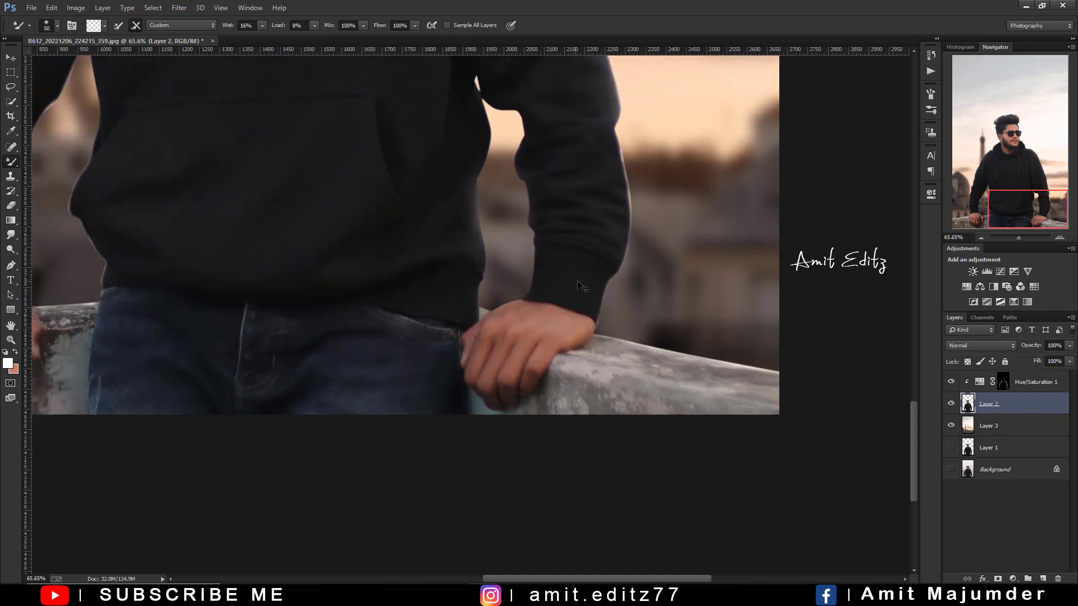
scroll(508, 311, "up", 1)
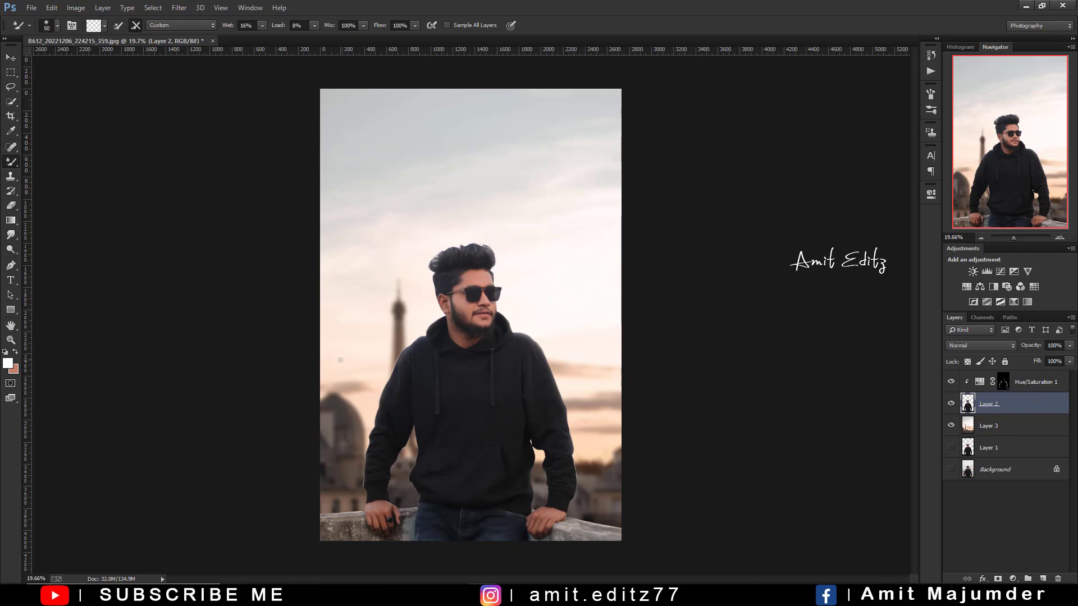
- Open Layer 2 in the Camera Raw filter and set Contrast +6, Shadows +13, Blacks -1 and Dehaze +2
scroll(359, 367, "up", 1)
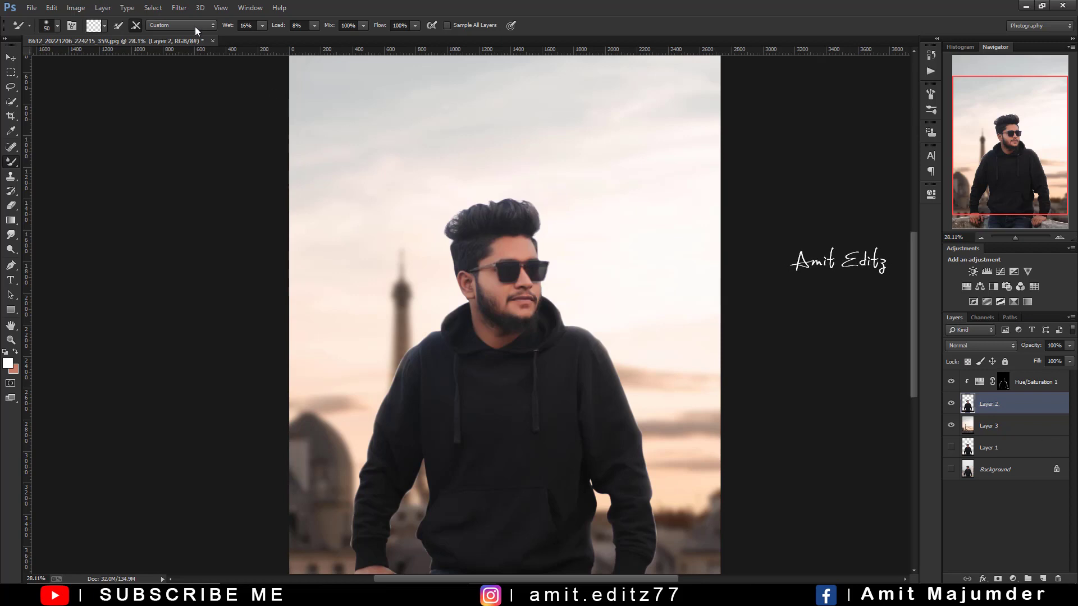
left_click(179, 8)
left_click(215, 73)
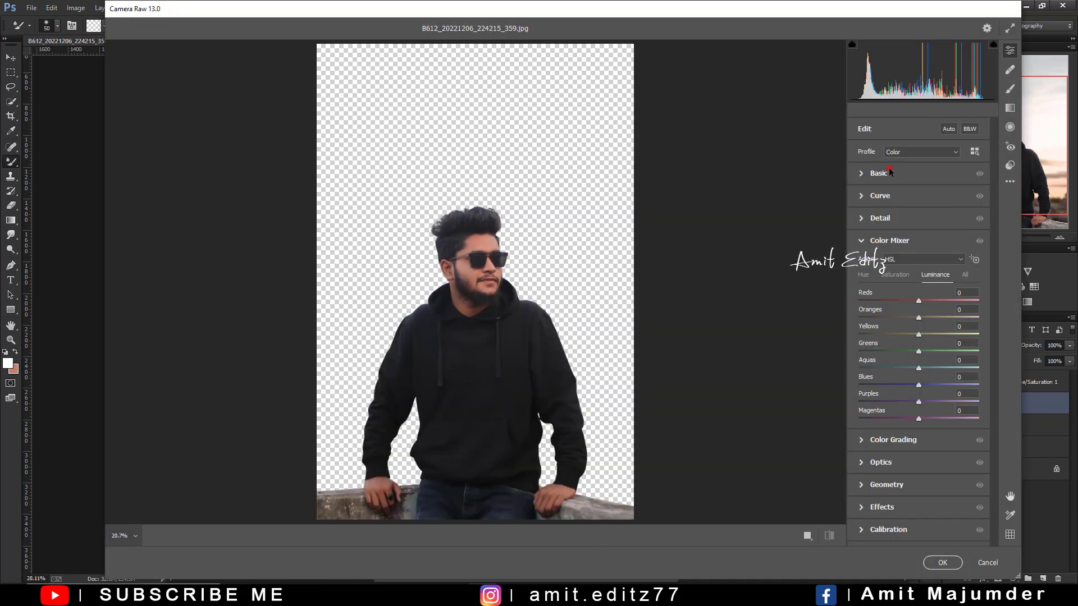
left_click(889, 172)
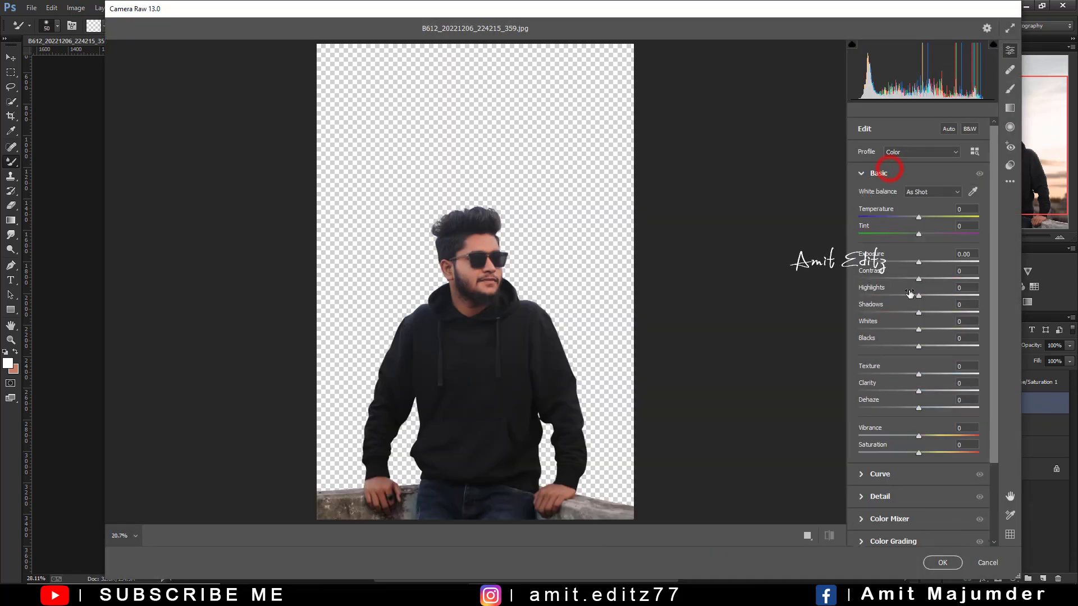
left_click_drag(919, 279, 921, 280)
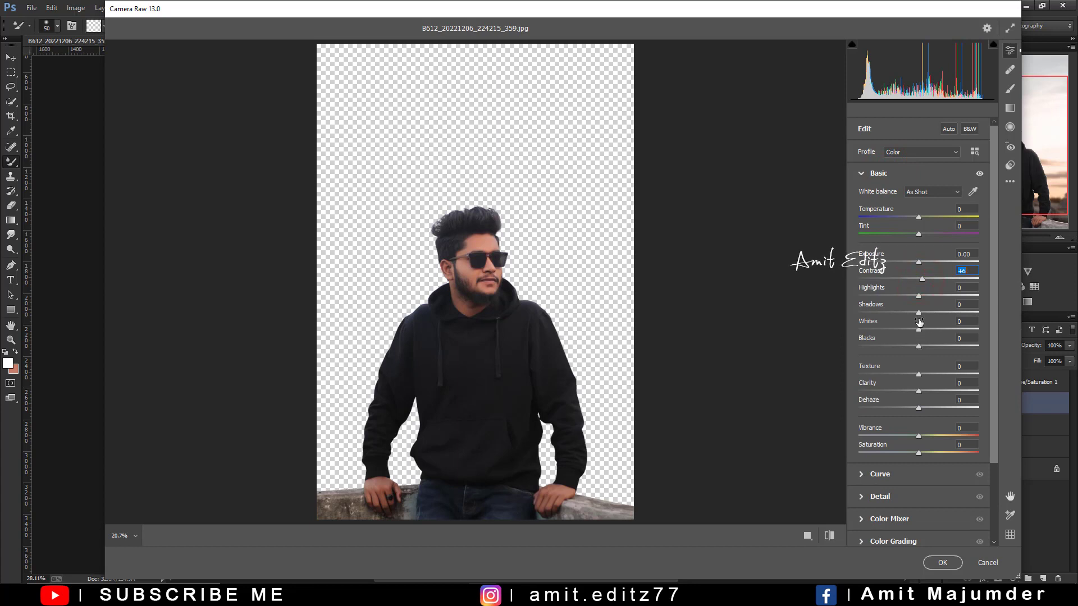
left_click_drag(925, 313, 926, 313)
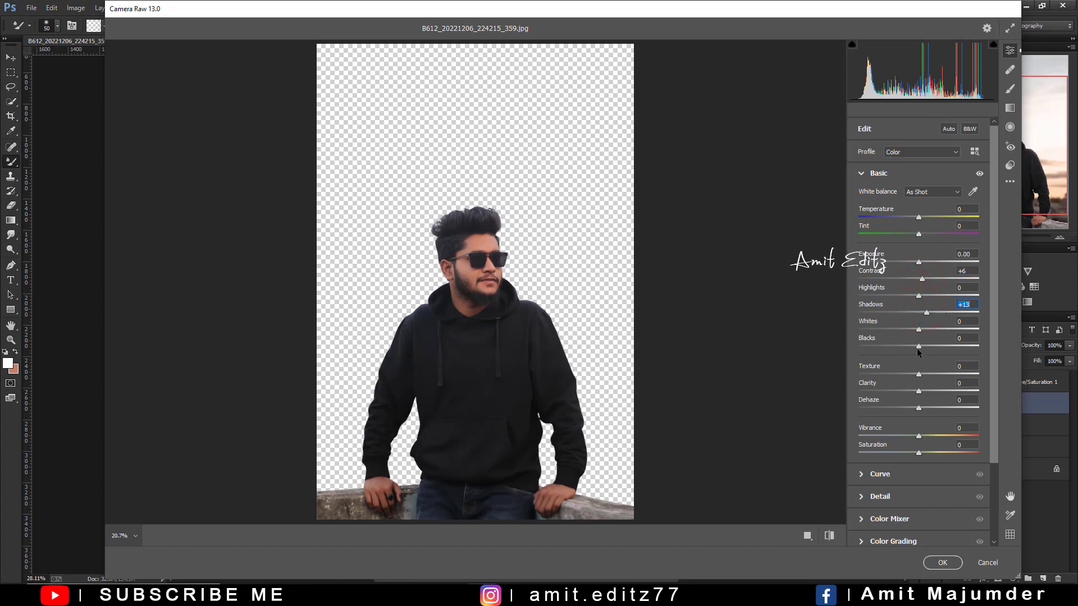
left_click_drag(923, 410, 921, 409)
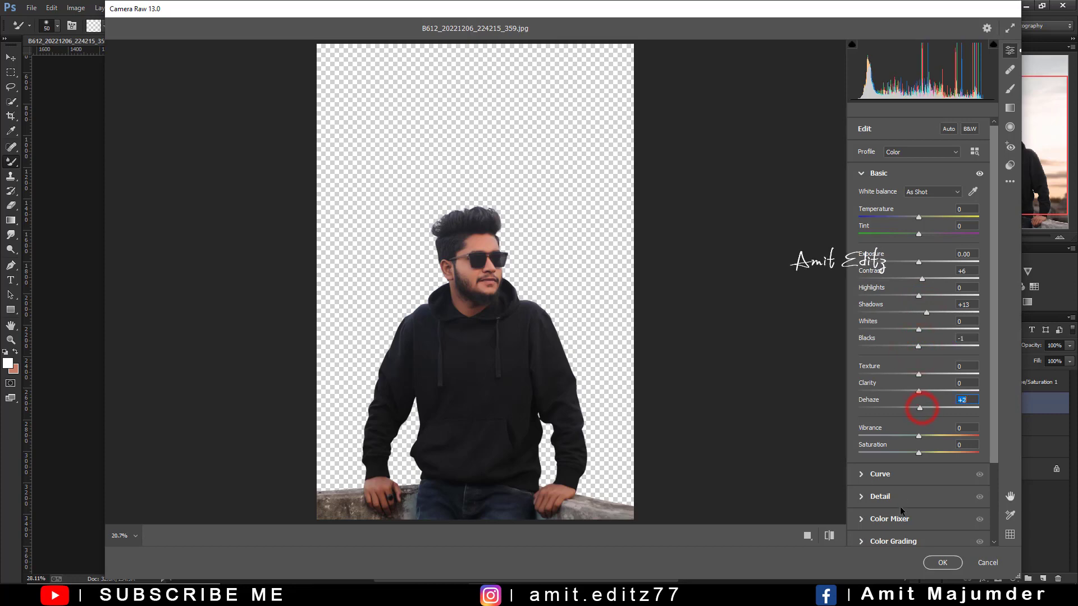
- Set Oranges luminance to +66 and the Red Primary hue calibration to +26, and apply the Camera Raw filter
left_click(898, 518)
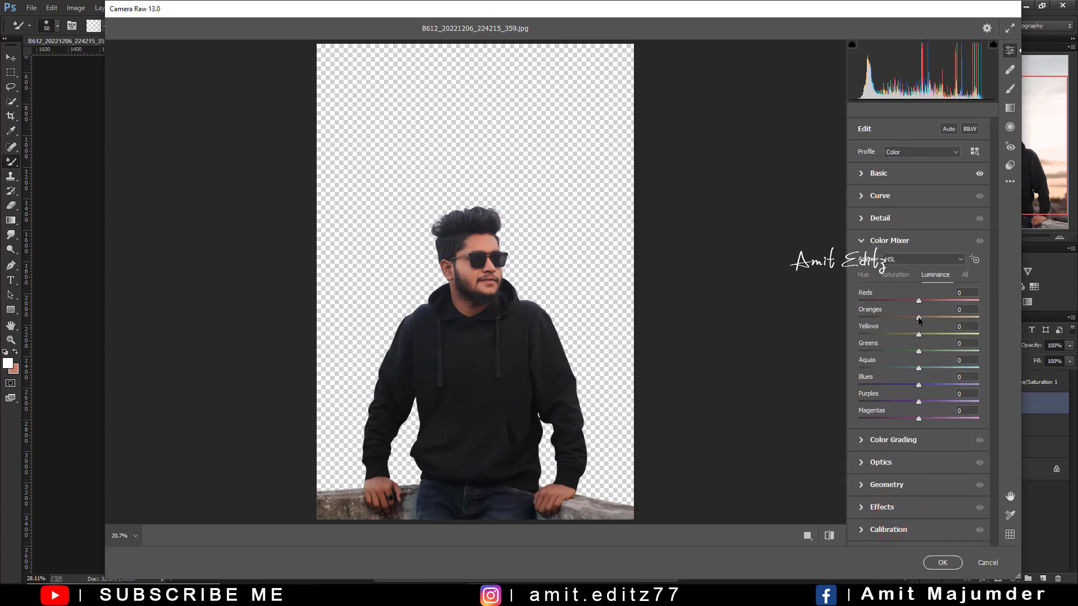
left_click_drag(935, 319, 958, 326)
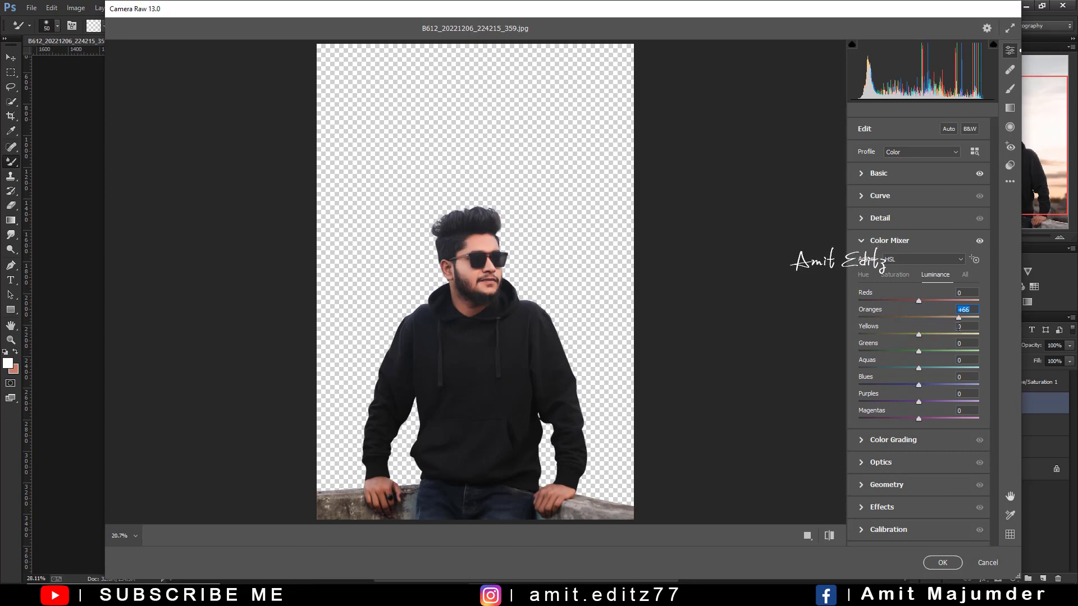
left_click(887, 529)
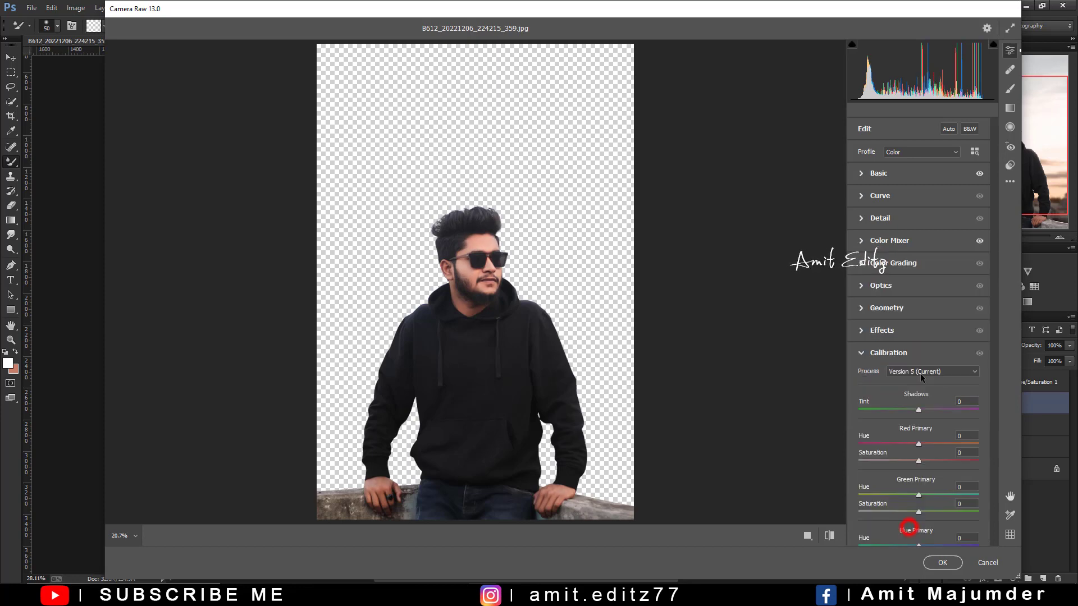
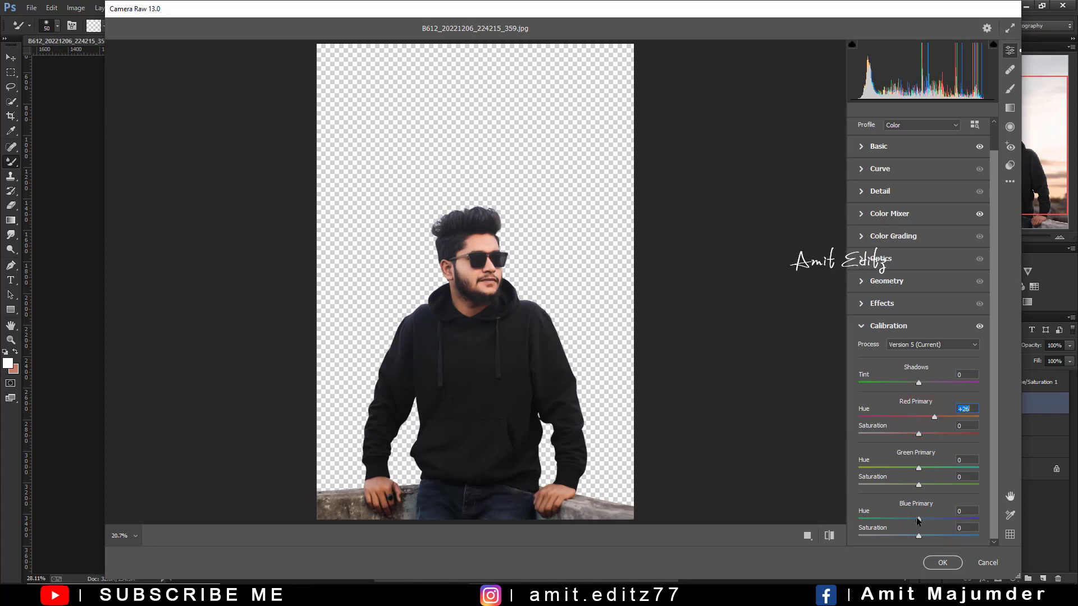
left_click(938, 562)
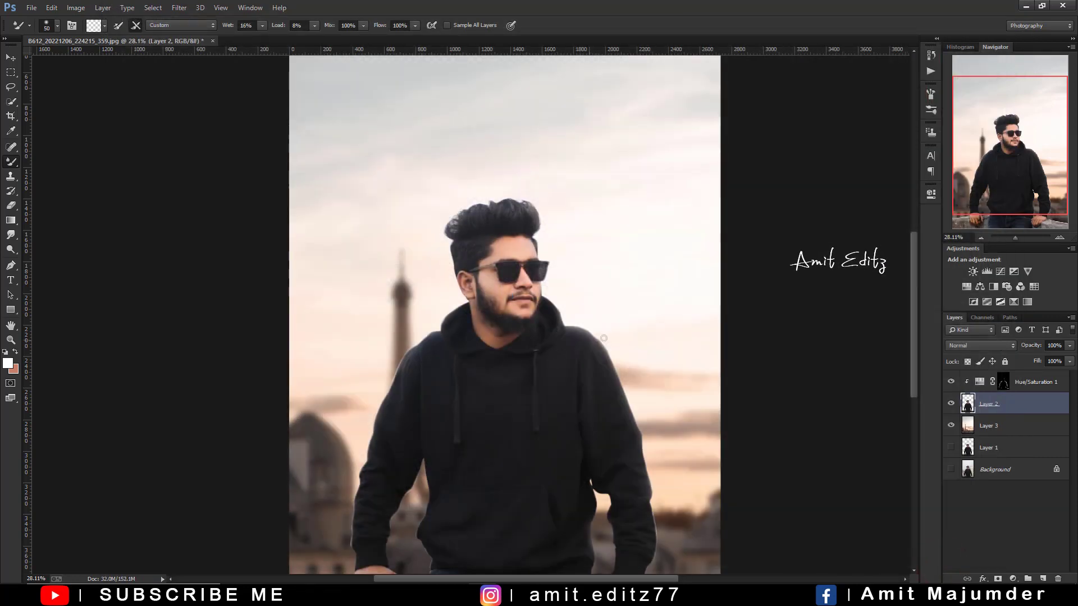
scroll(563, 328, "down", 3)
scroll(561, 325, "up", 5)
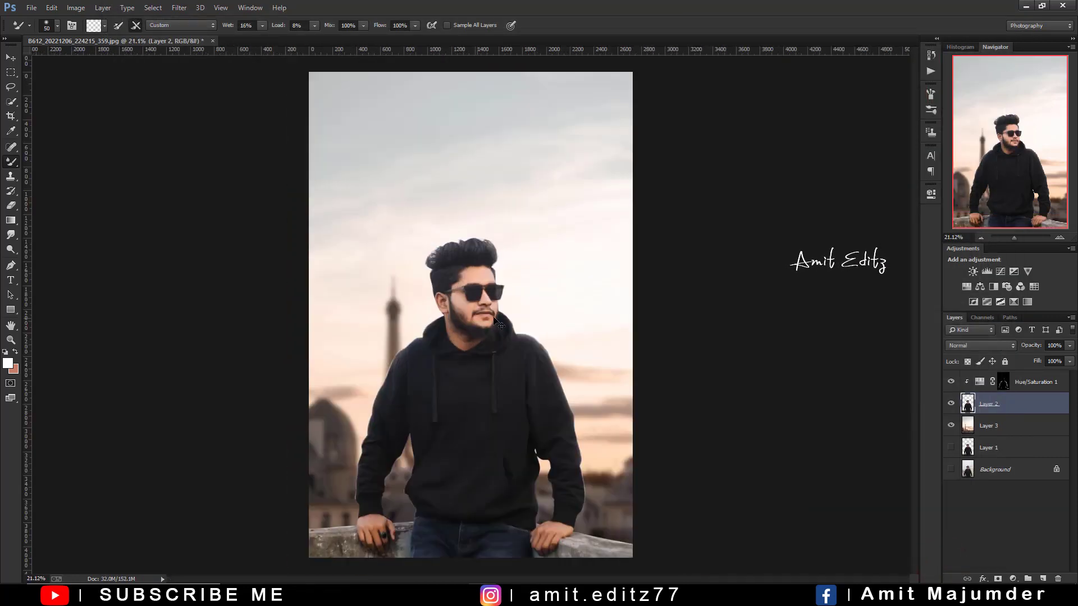
scroll(623, 290, "down", 2)
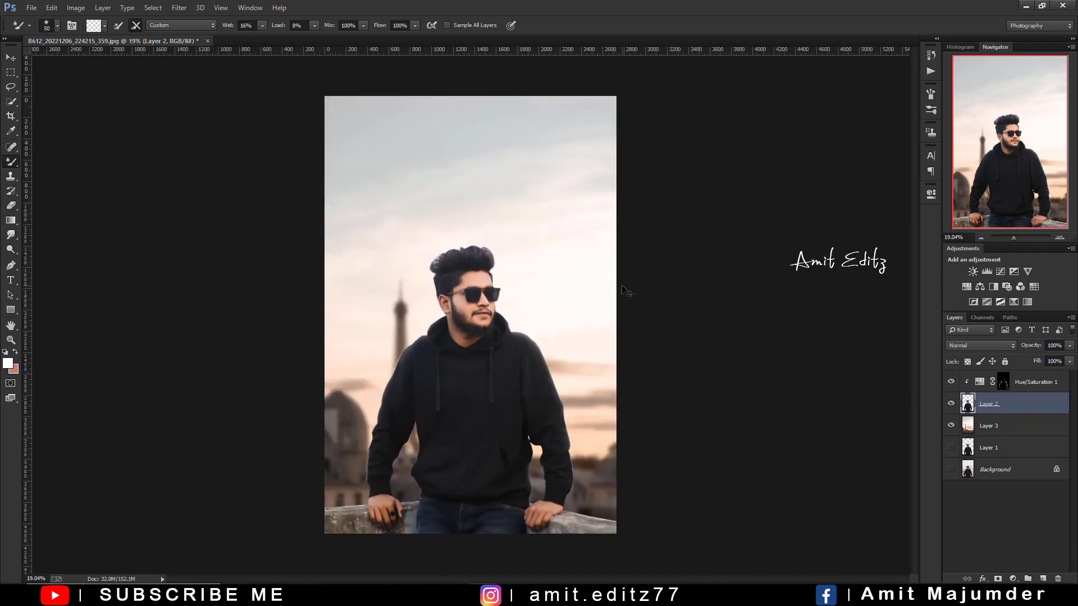
scroll(614, 291, "up", 6)
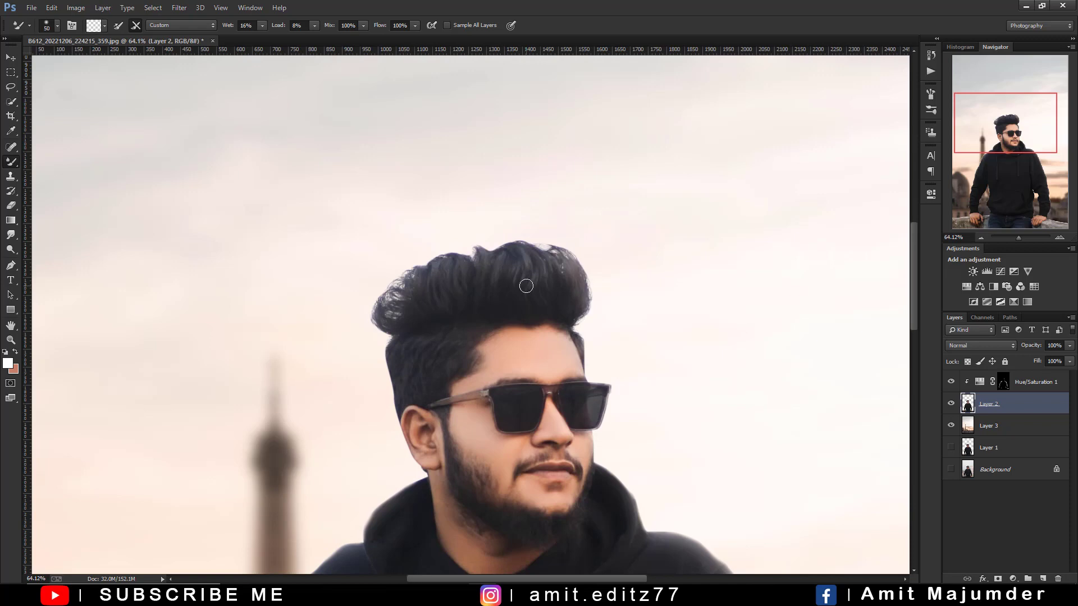
scroll(526, 286, "down", 5)
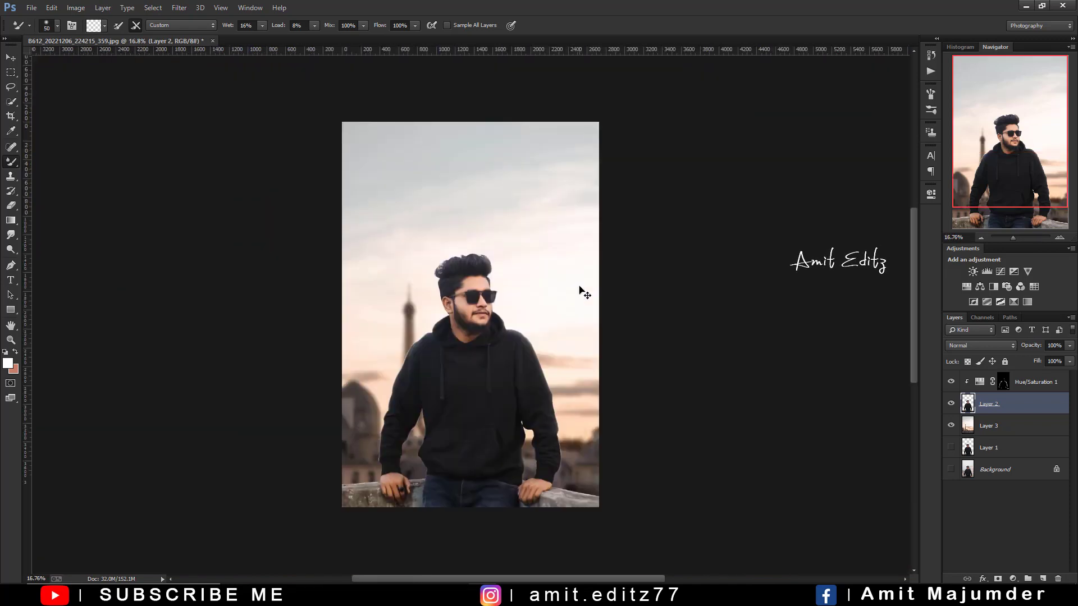
- Draw soft white gradients at 46% opacity from the lower-left corner over the background on Layer 3
left_click(1066, 380)
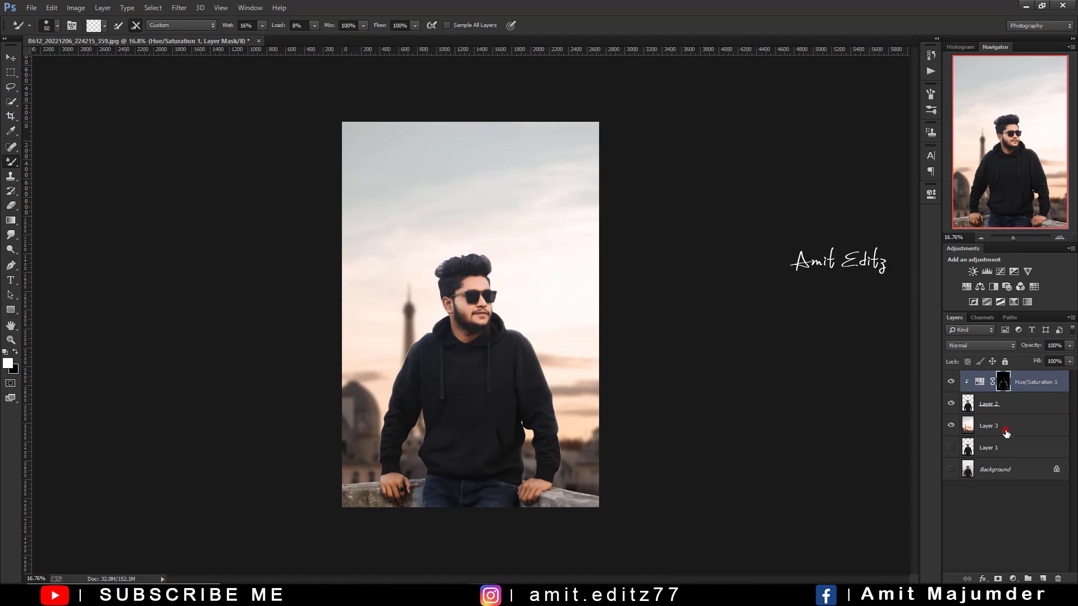
left_click(1005, 430)
left_click(9, 220)
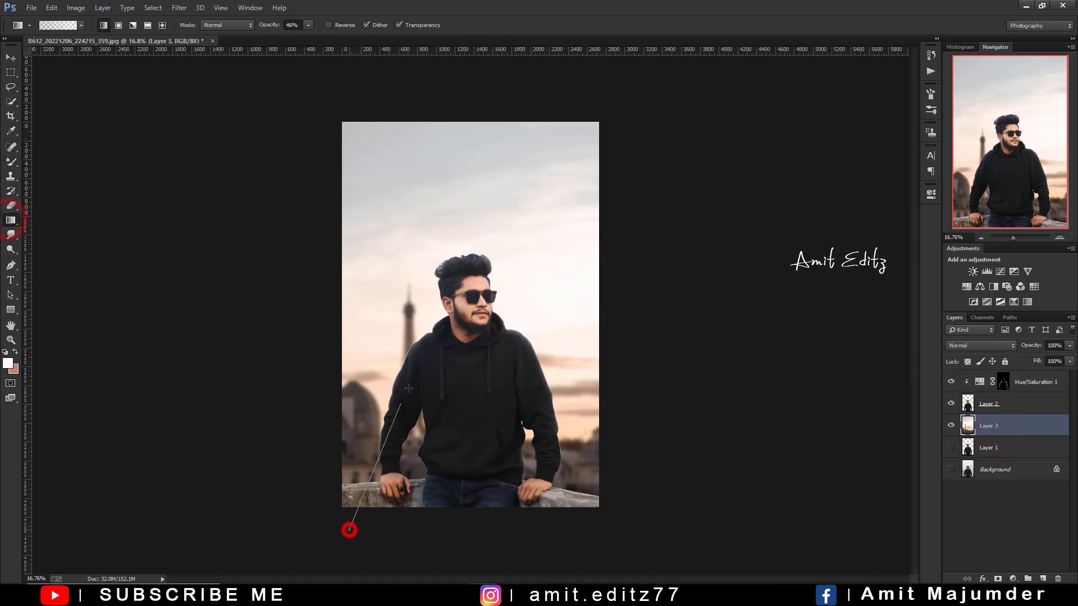
left_click_drag(409, 388, 409, 392)
left_click_drag(368, 518, 368, 519)
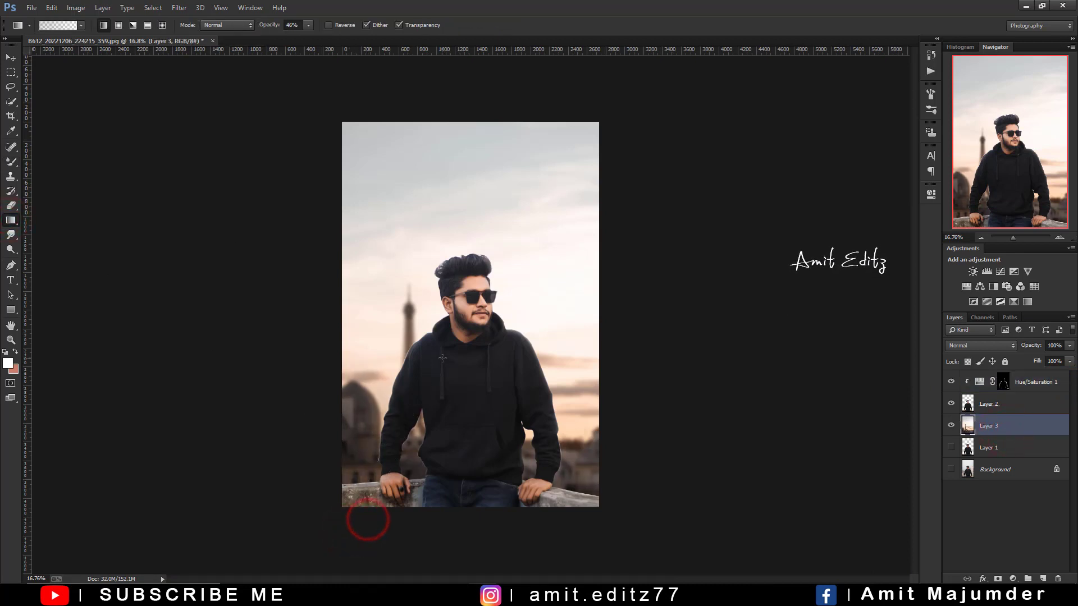
- Try a white 46% opacity gradient from the bottom edge on Layer 2
left_click(1028, 405)
left_click_drag(445, 455, 449, 471)
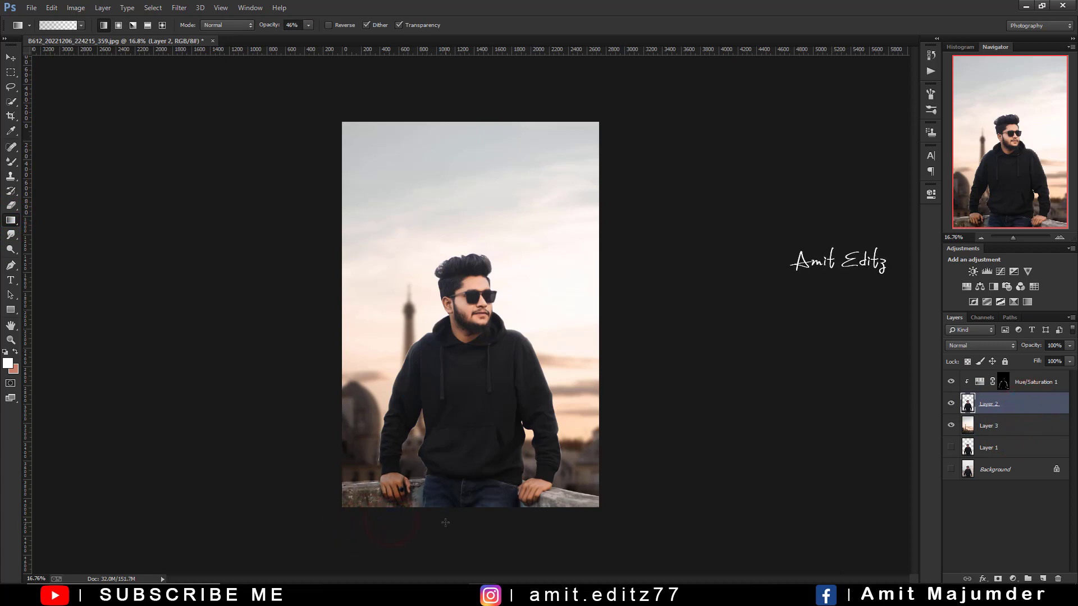
key("ctrl+z")
- Merge the Hue/Saturation 1 adjustment layer with Layer 2
left_click(1065, 382, "ctrl")
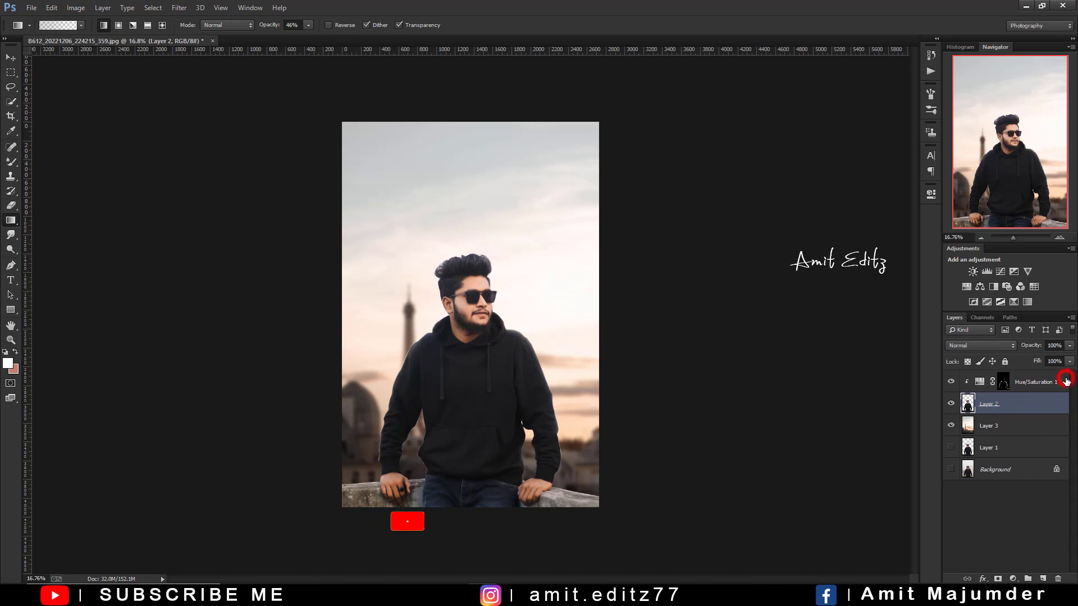
right_click(1052, 399)
left_click(919, 408)
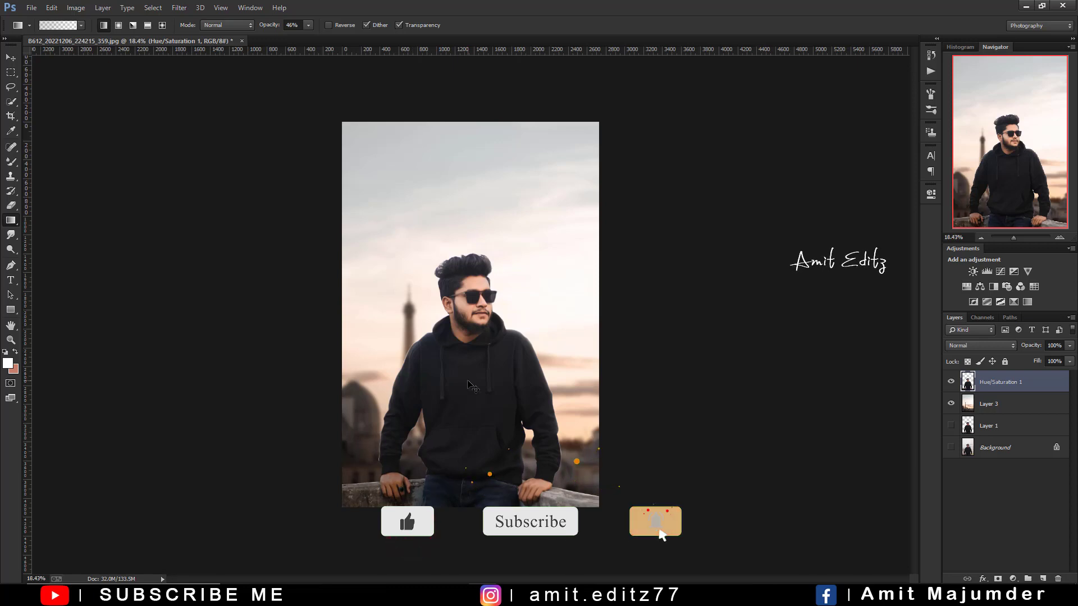
- Stamp all visible layers into a new merged layer at the top of the layer stack
scroll(468, 380, "up", 3)
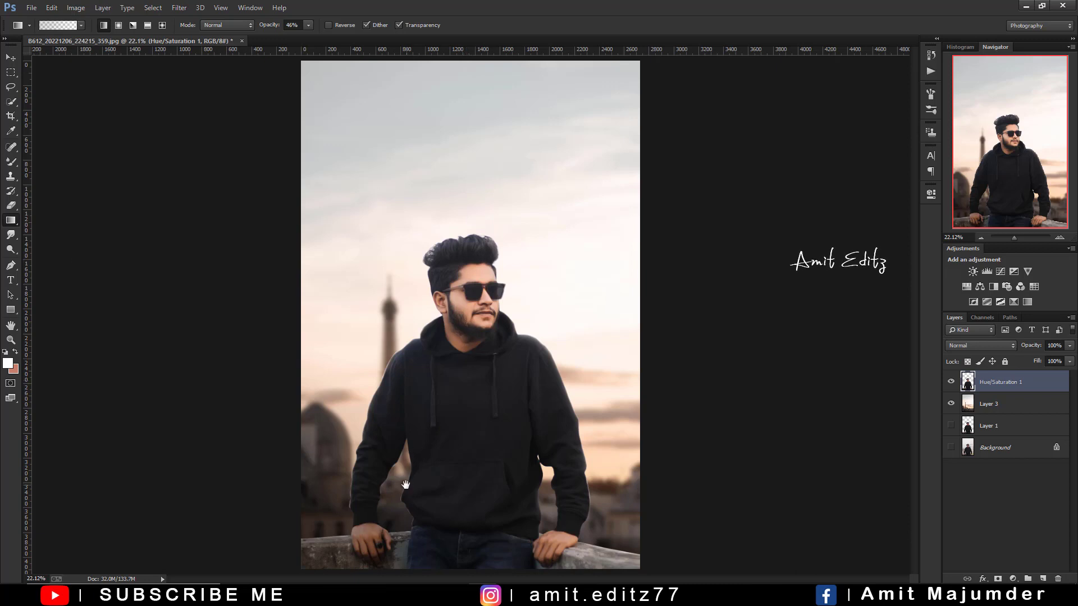
scroll(396, 524, "down", 5)
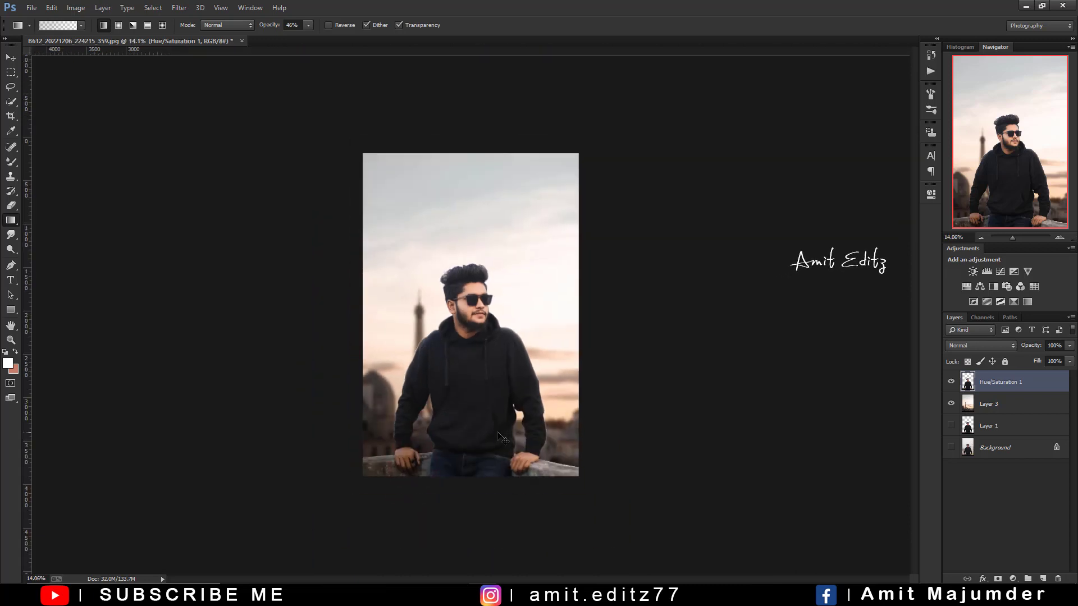
scroll(397, 525, "up", 3)
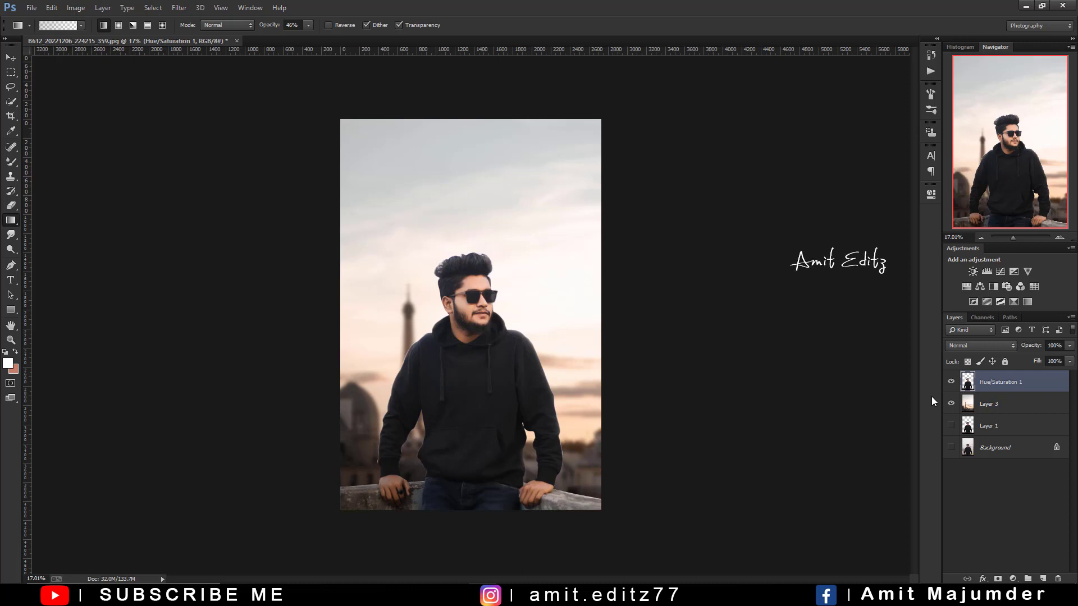
key("ctrl+shift+alt+e")
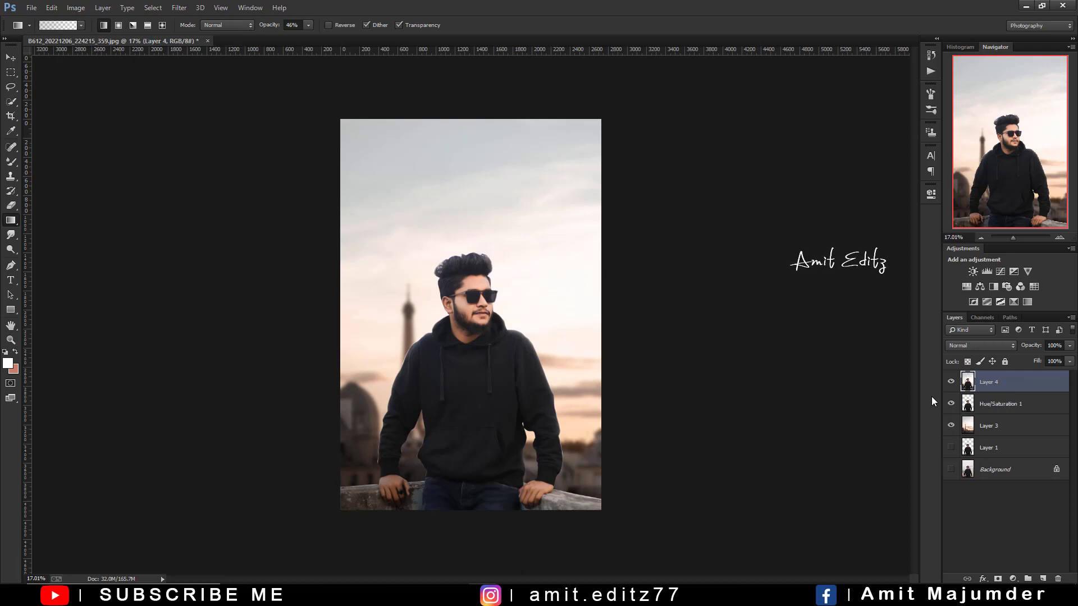
left_click(11, 115)
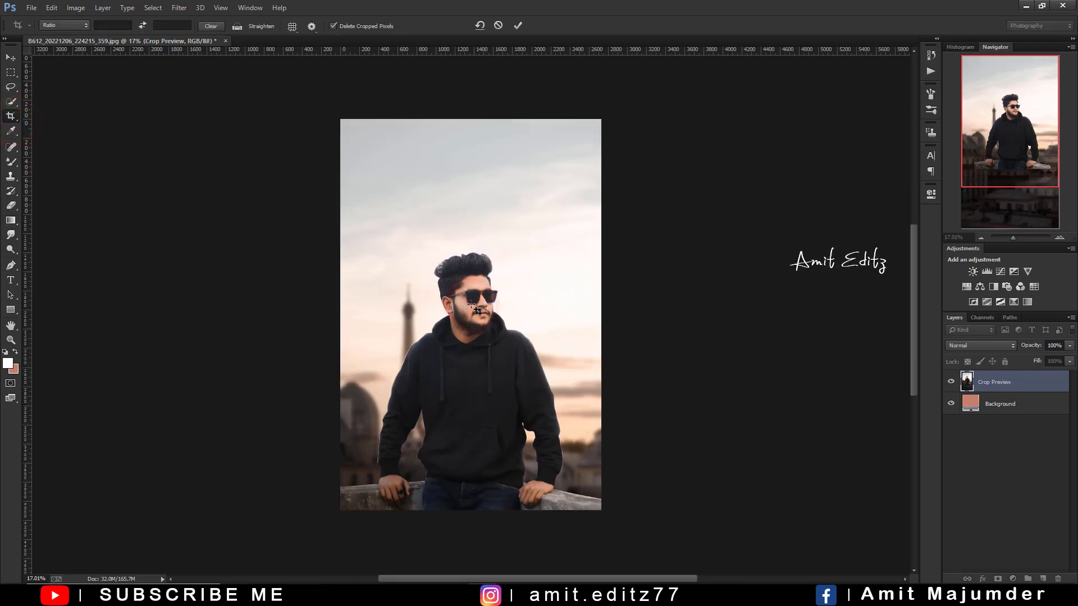
key("Escape")
scroll(477, 311, "up", 1)
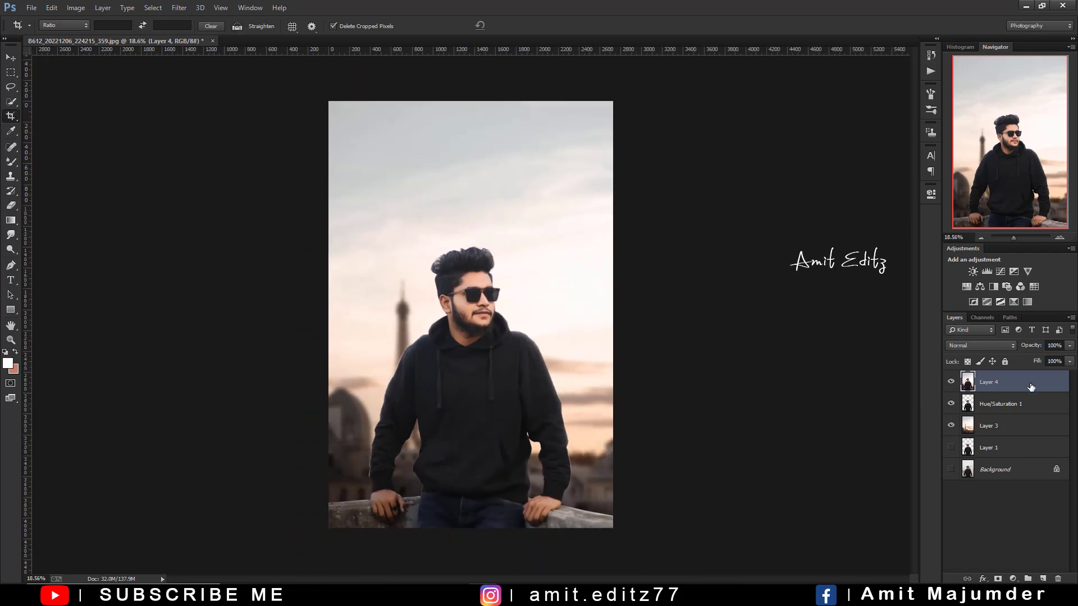
- Duplicate Layer 4 and, in the Camera Raw filter, set Contrast +15, Blacks -4 and Vibrance +3
left_click_drag(1031, 386, 1043, 578)
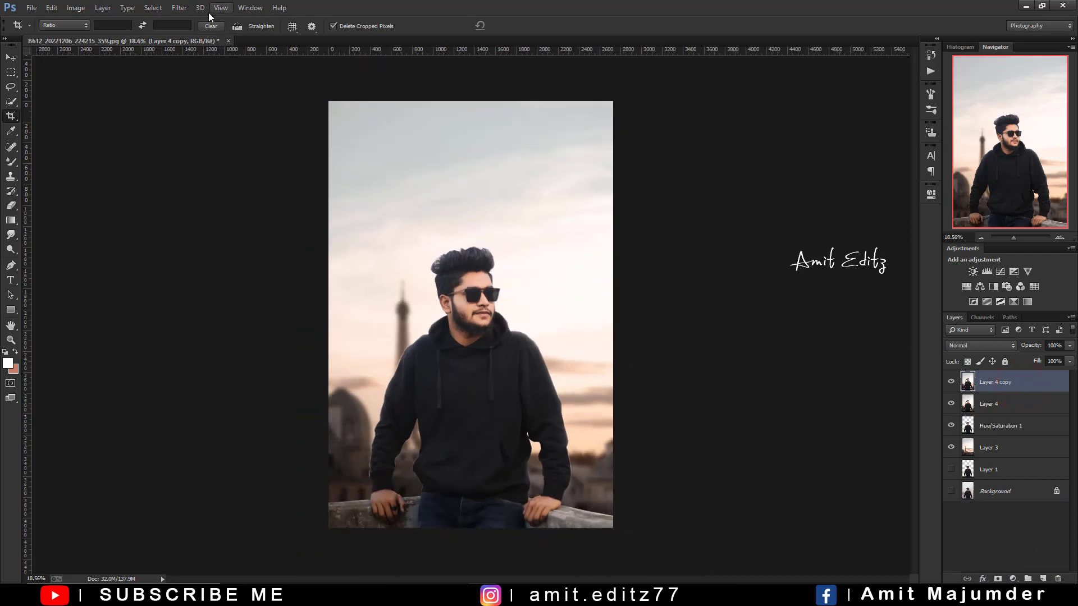
left_click(179, 8)
left_click(206, 76)
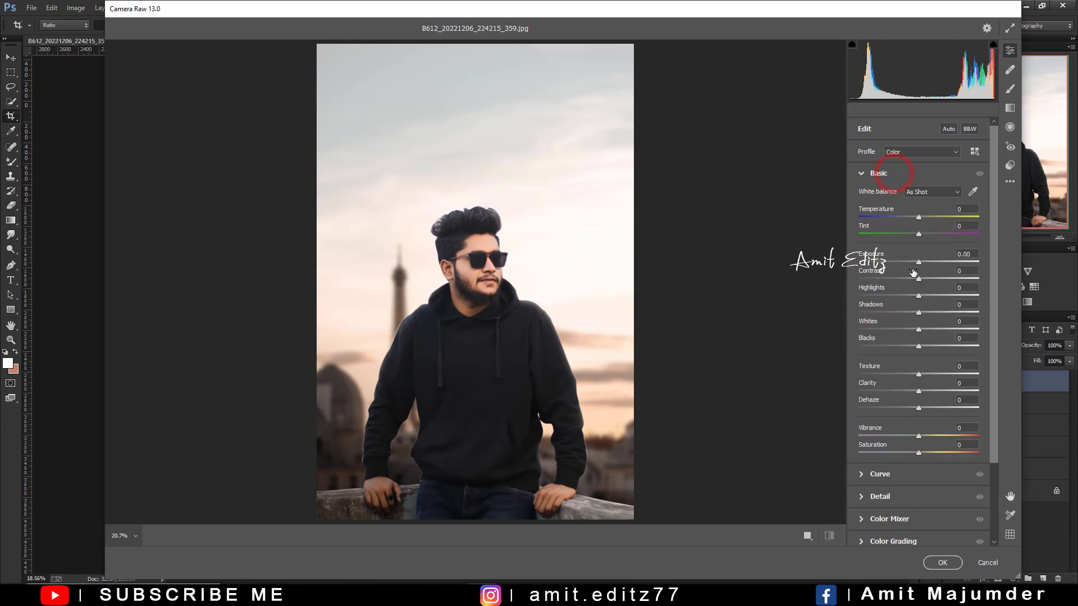
left_click_drag(924, 280, 927, 280)
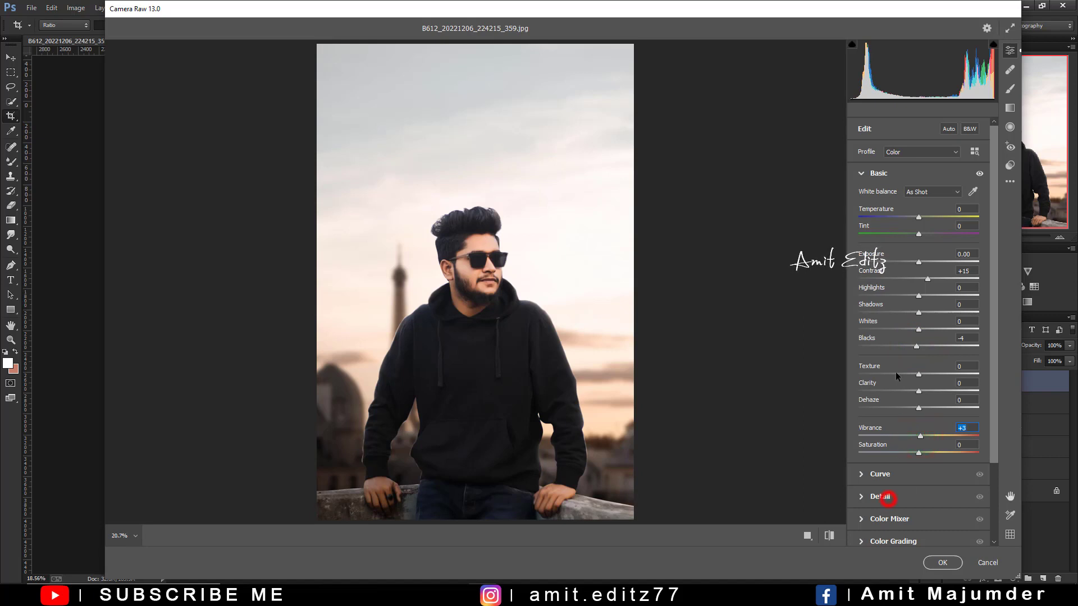
- Set Sharpening to 21, Grain to 14 and Vignetting to -7, and apply the Camera Raw filter
left_click(888, 497)
left_click(876, 243)
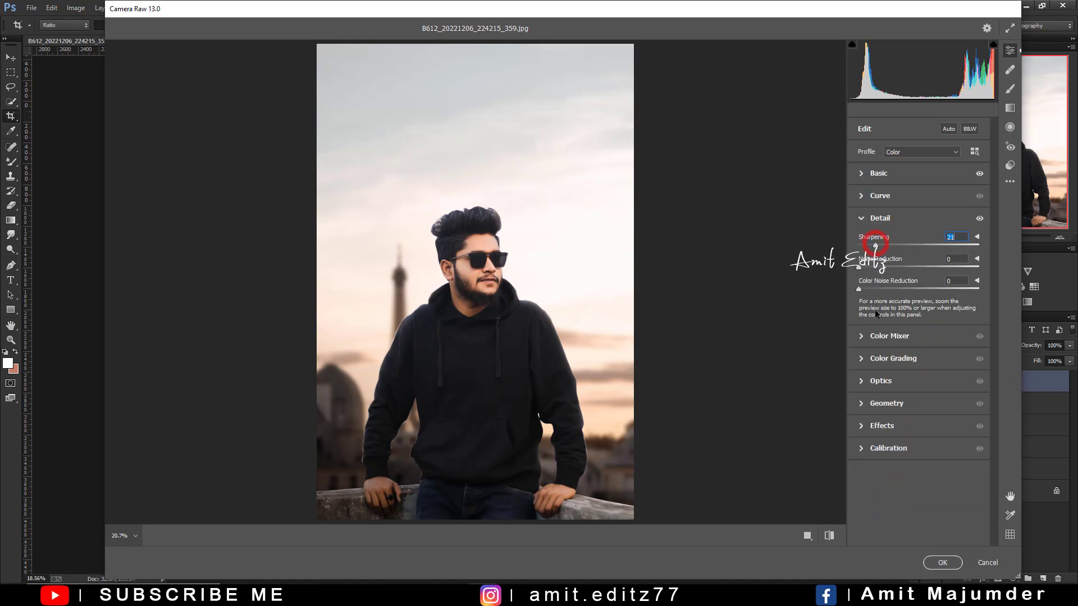
left_click(882, 426)
left_click(875, 356)
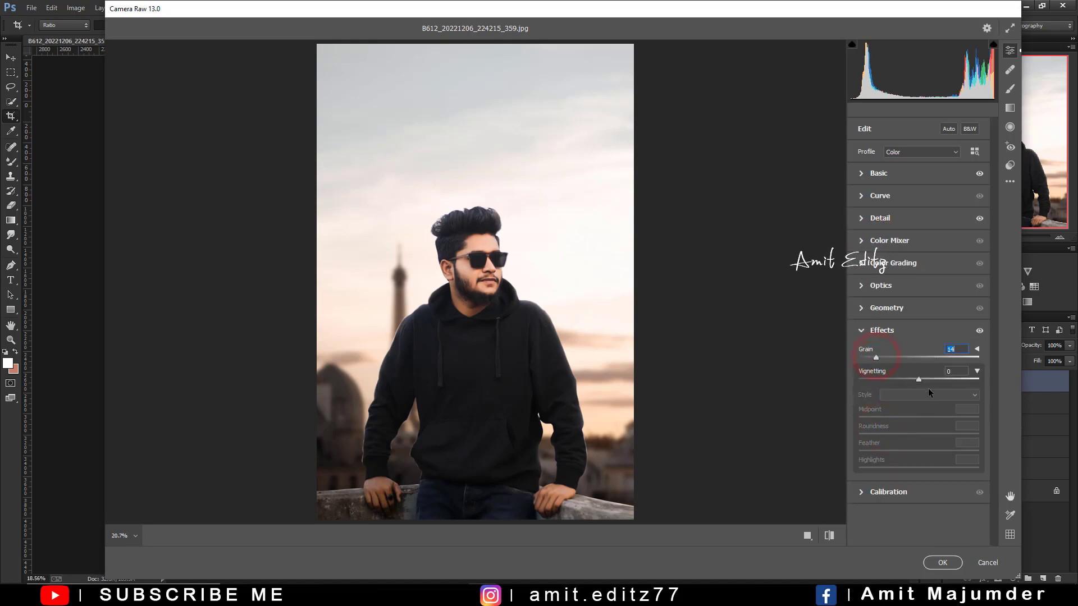
left_click(914, 379)
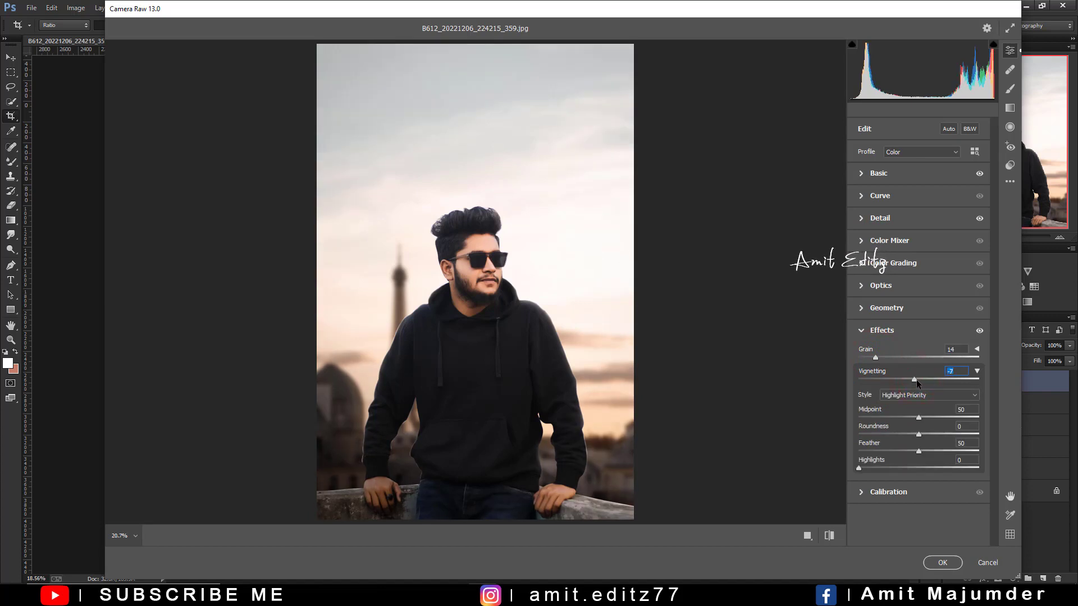
left_click(943, 563)
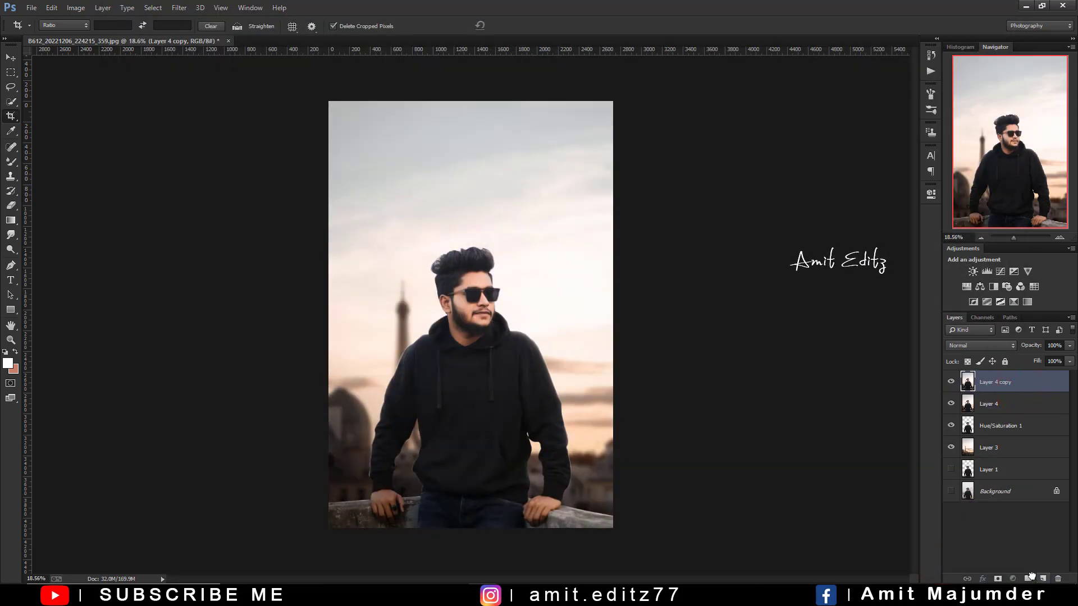
- Duplicate the filtered Layer 4 copy and add a Color Balance adjustment layer above it
key("ctrl+j")
left_click(1012, 578)
left_click(989, 451)
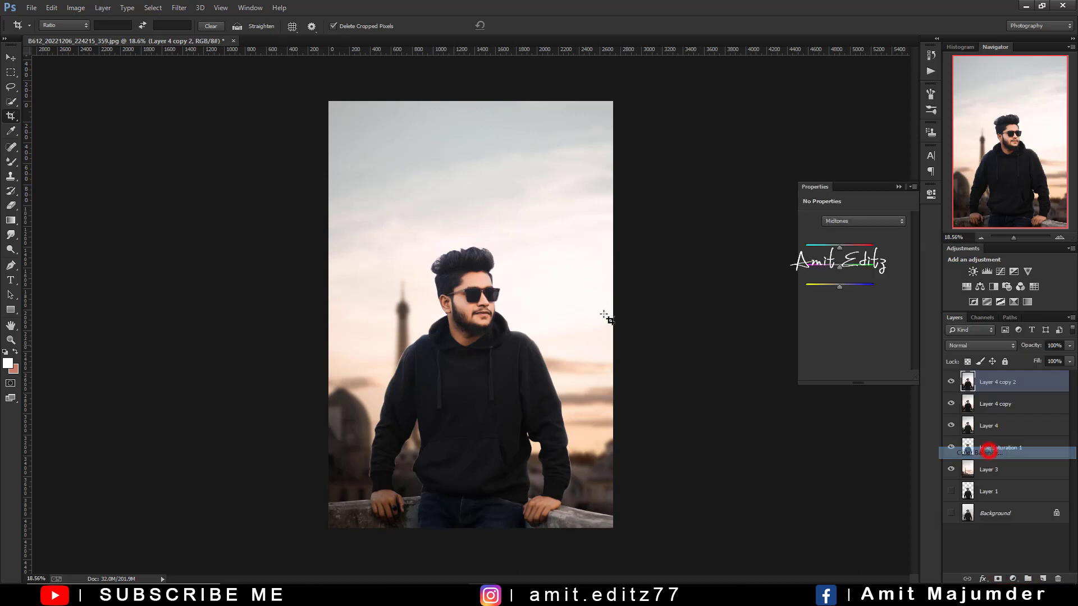
- Adjust the Highlights in Color Balance, fine-tuning Cyan–Red and setting Yellow–Blue to -2
left_click(847, 221)
left_click(839, 250)
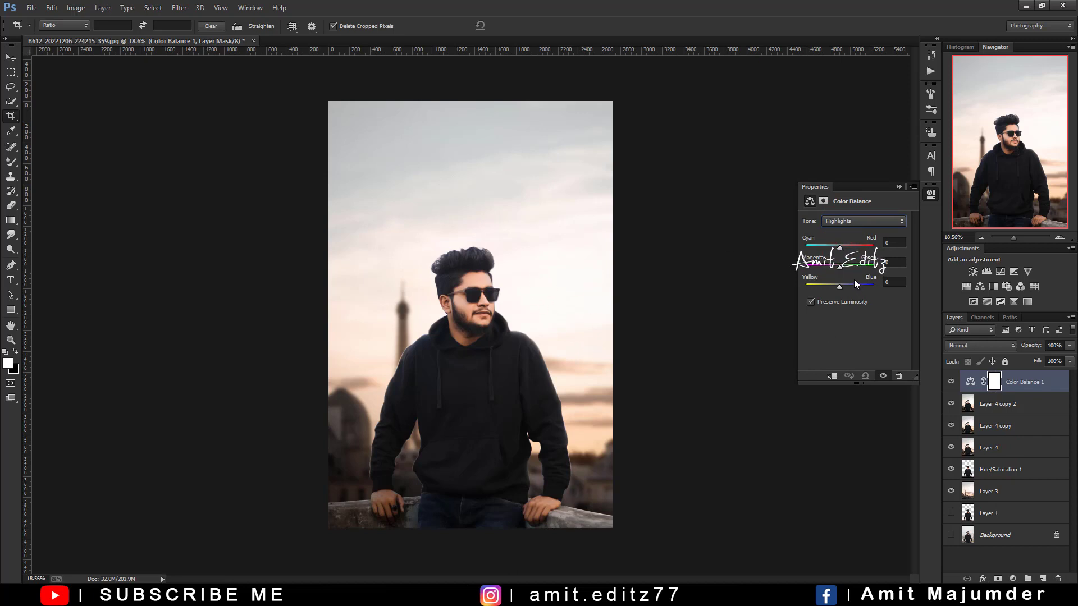
left_click_drag(839, 287, 840, 289)
left_click_drag(840, 250, 840, 251)
- Adjust the Yellow–Blue and Cyan–Red balance of the Shadows for a slightly cooler tone
left_click(847, 221)
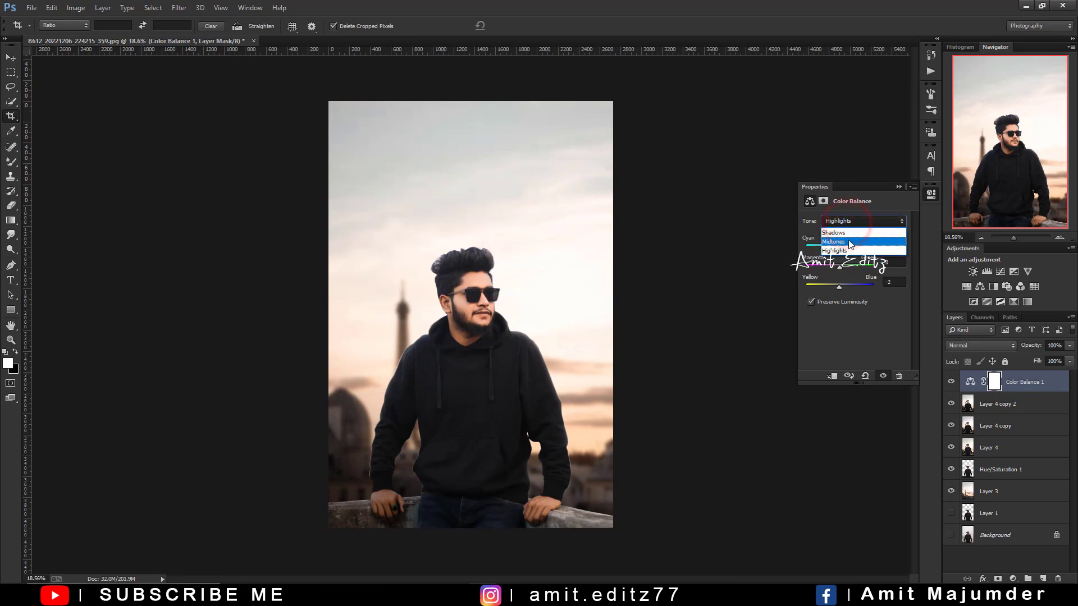
left_click(841, 232)
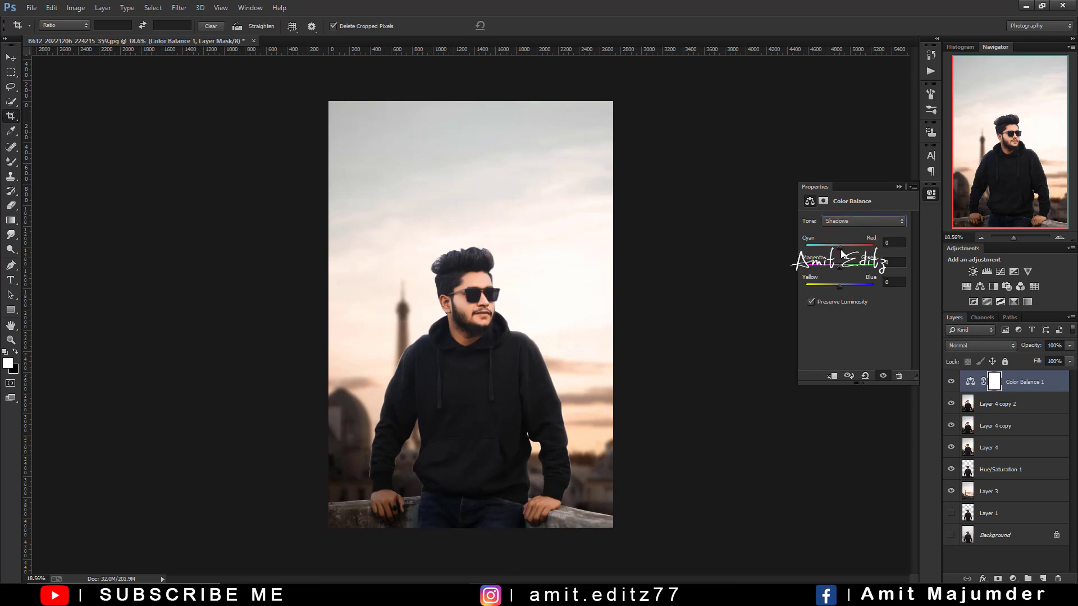
left_click_drag(843, 287, 840, 285)
left_click_drag(840, 247, 839, 250)
left_click(898, 187)
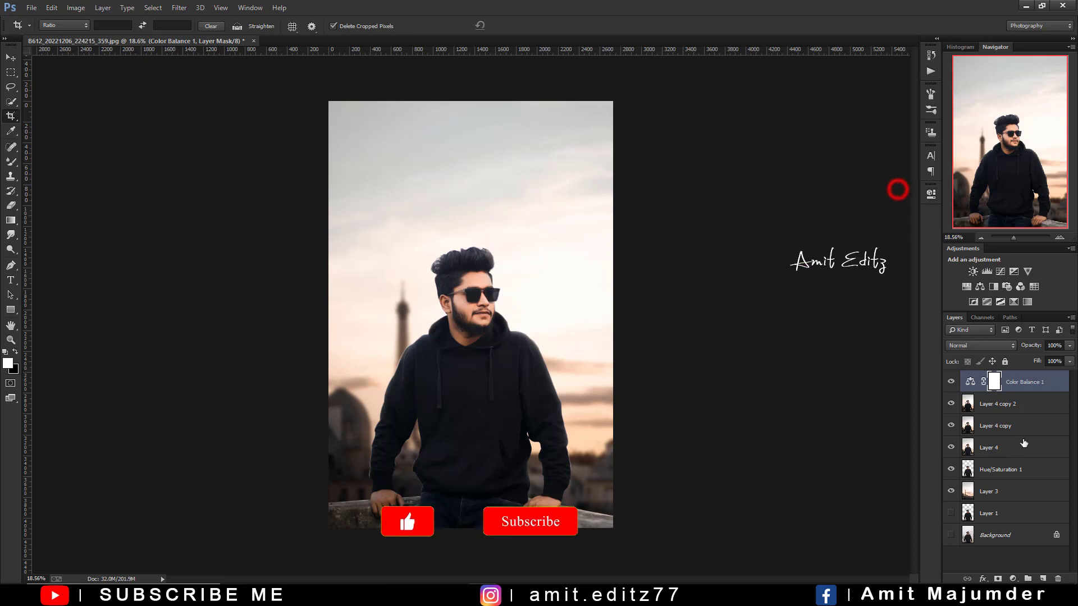
- Merge Color Balance 1 with Layer 4 copy 2 and duplicate the merged layer
left_click(1021, 403, "ctrl")
right_click(1022, 403)
left_click(898, 407)
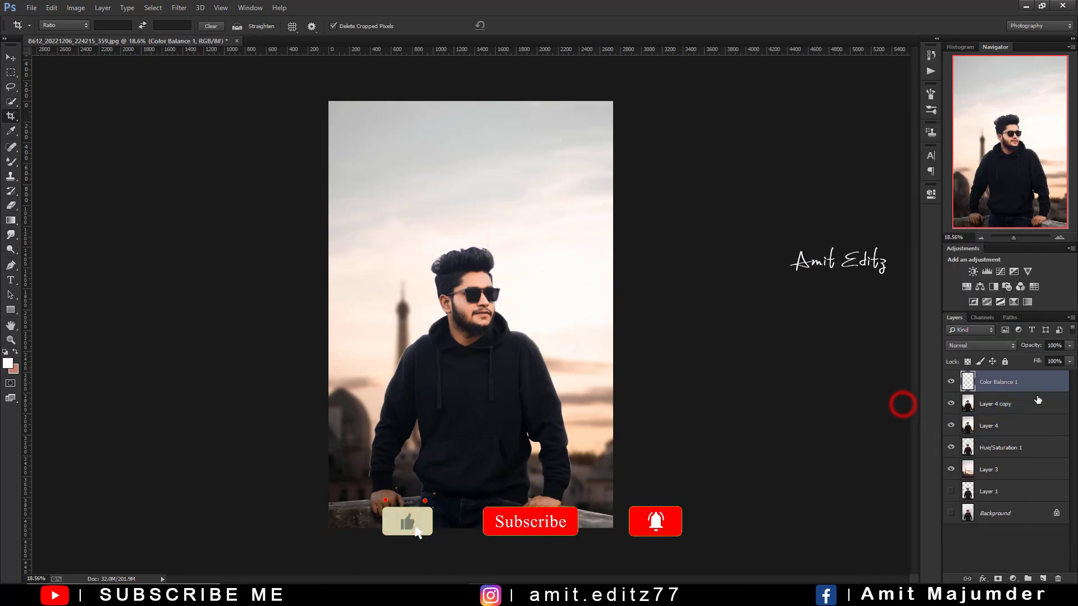
left_click_drag(1032, 384, 1043, 578)
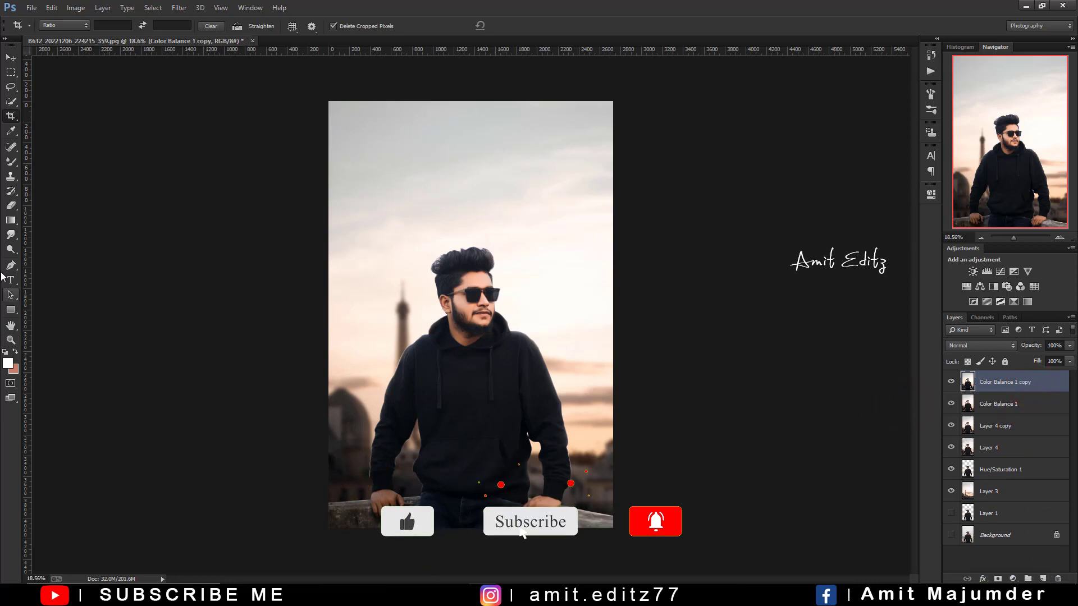
- Brighten the bridge of the man's nose using the Dodge tool at 10 px, Midtones, 10% exposure
left_click(10, 249)
scroll(472, 288, "up", 8)
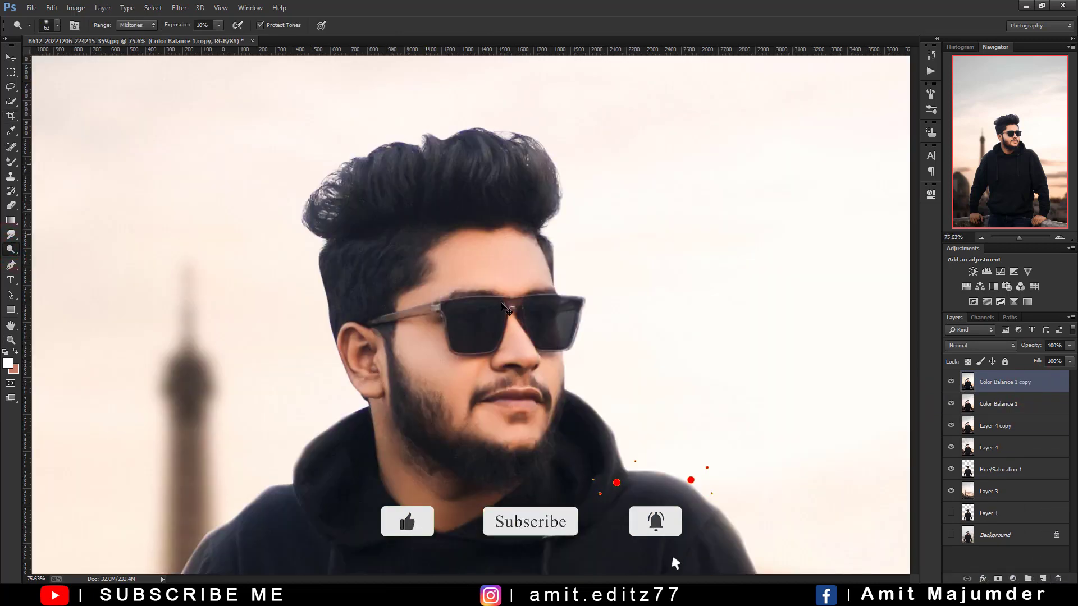
key("bracketleft")
key("bracketleft")
key("bracketleft")
key("bracketleft")
key("bracketleft")
key("bracketleft")
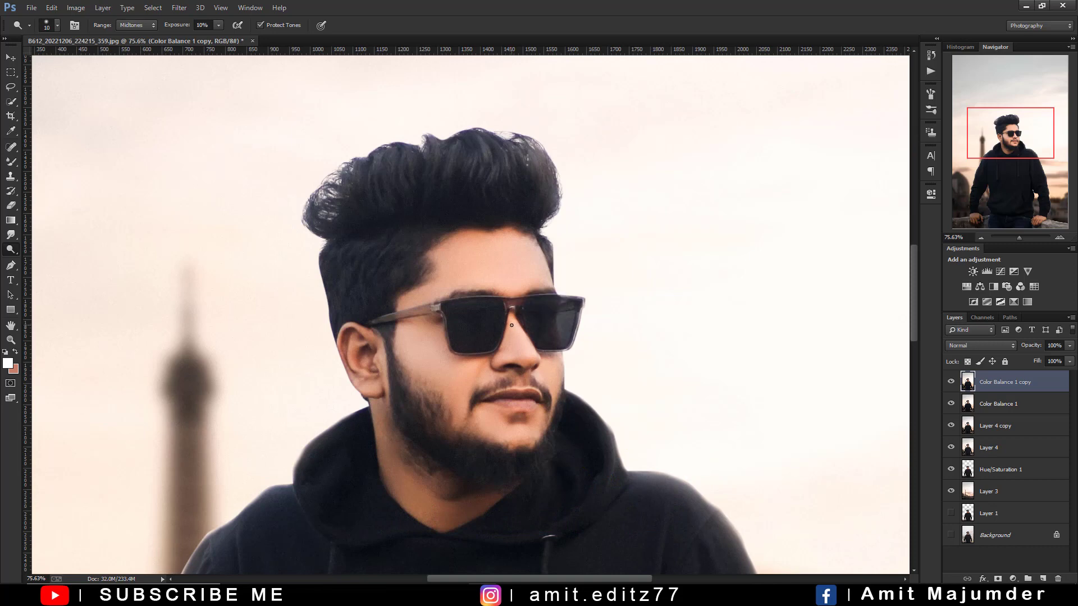
mouse_move(511, 325)
left_mouse_down()
mouse_move(531, 363)
mouse_move(513, 319)
mouse_move(531, 370)
mouse_move(507, 370)
left_mouse_up()
- Dodge the cheek, forehead, chin, beard and neck with a 123 px brush at 10% exposure
scroll(513, 324, "up", 2)
left_click(440, 387)
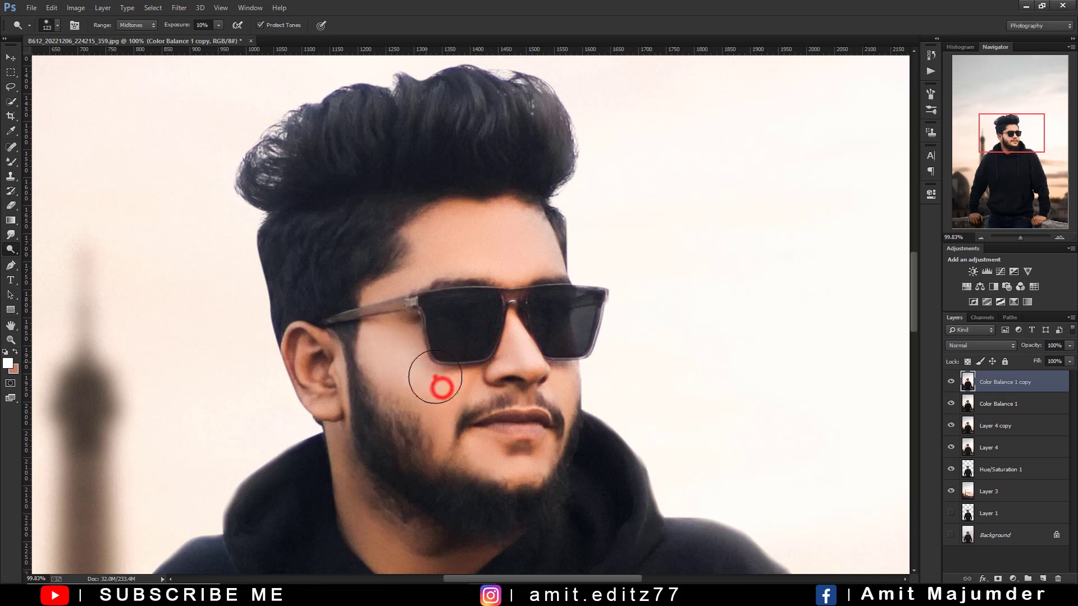
left_click(436, 378)
scroll(462, 369, "down", 4)
left_click(474, 276)
left_click(505, 427)
left_click(484, 424)
left_click(447, 426)
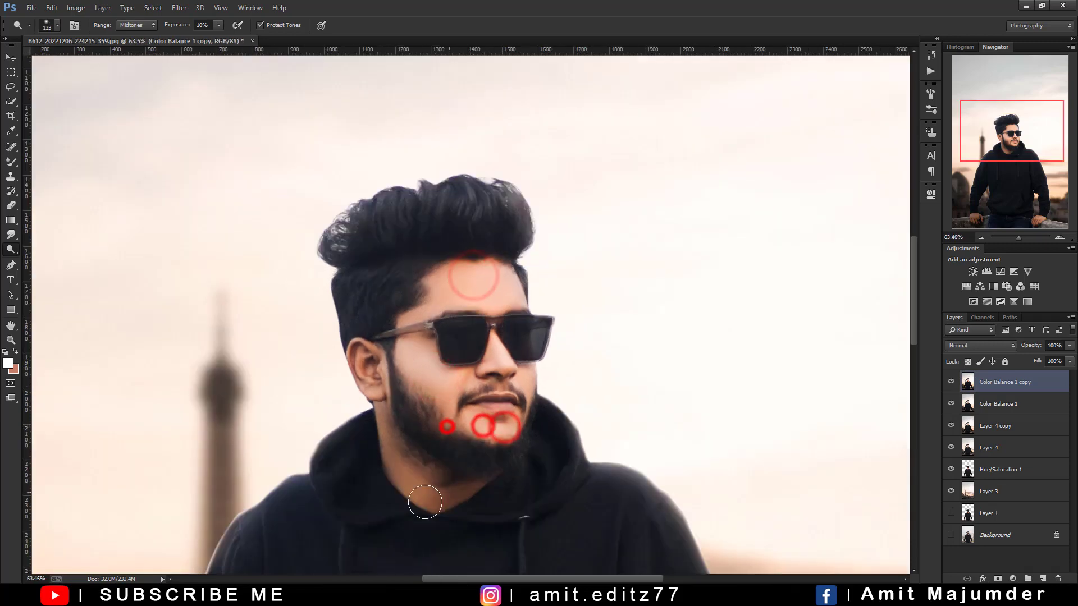
scroll(421, 427, "down", 3)
mouse_move(435, 439)
left_mouse_down()
mouse_move(441, 337)
mouse_move(421, 328)
mouse_move(443, 361)
left_mouse_up()
scroll(397, 412, "down", 3)
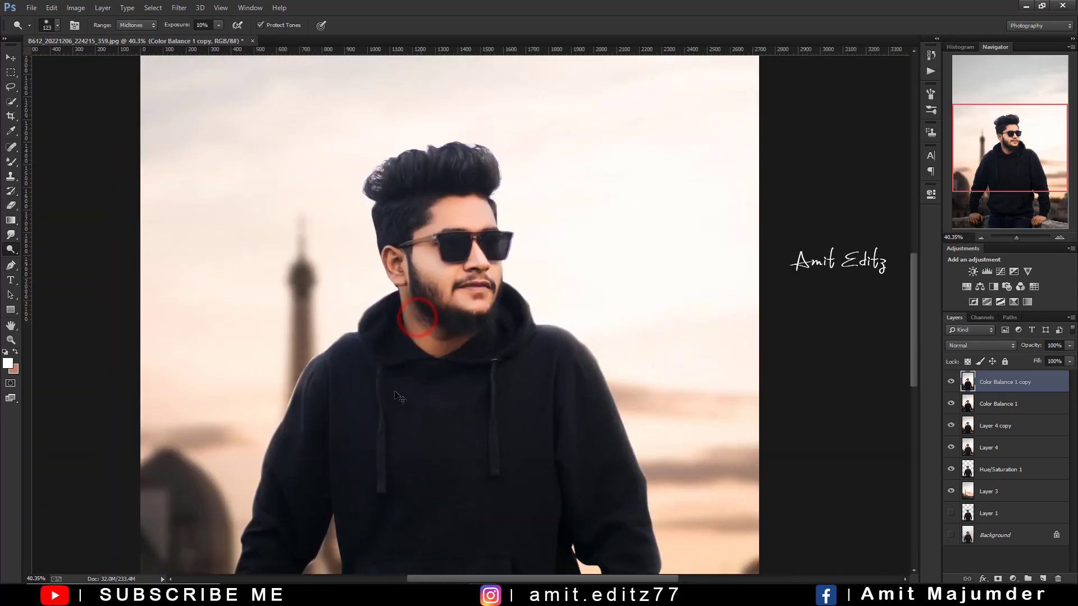
- Dodge the upper chest and both sleeves of the black hoodie with the 123 px brush
left_click_drag(397, 415, 428, 268)
left_click(432, 253)
left_click_drag(508, 260, 447, 262)
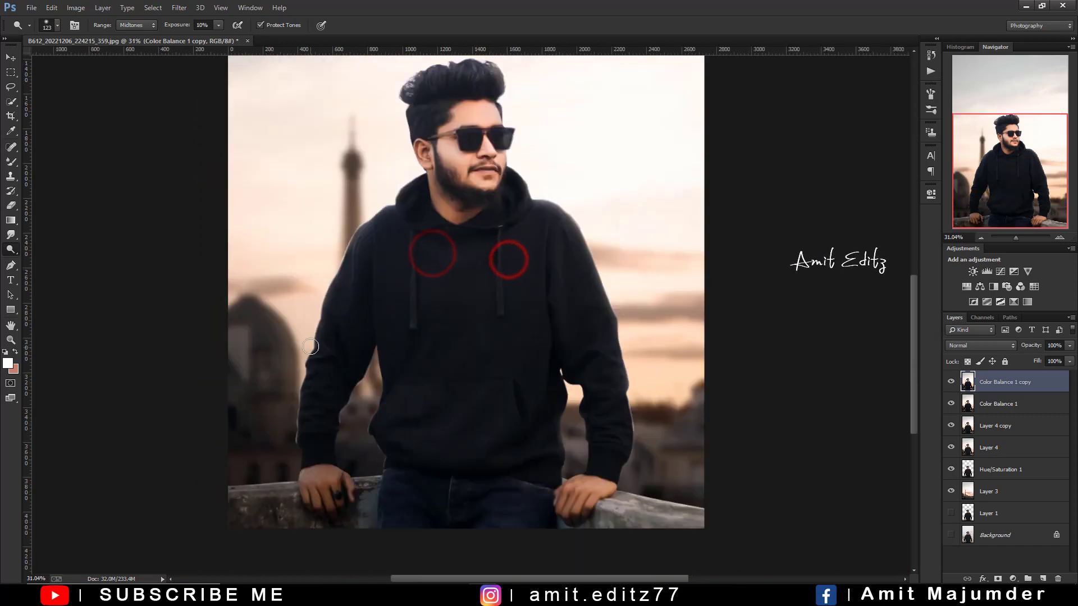
left_click(320, 365)
left_click(322, 440)
left_click(598, 364)
left_click(609, 422)
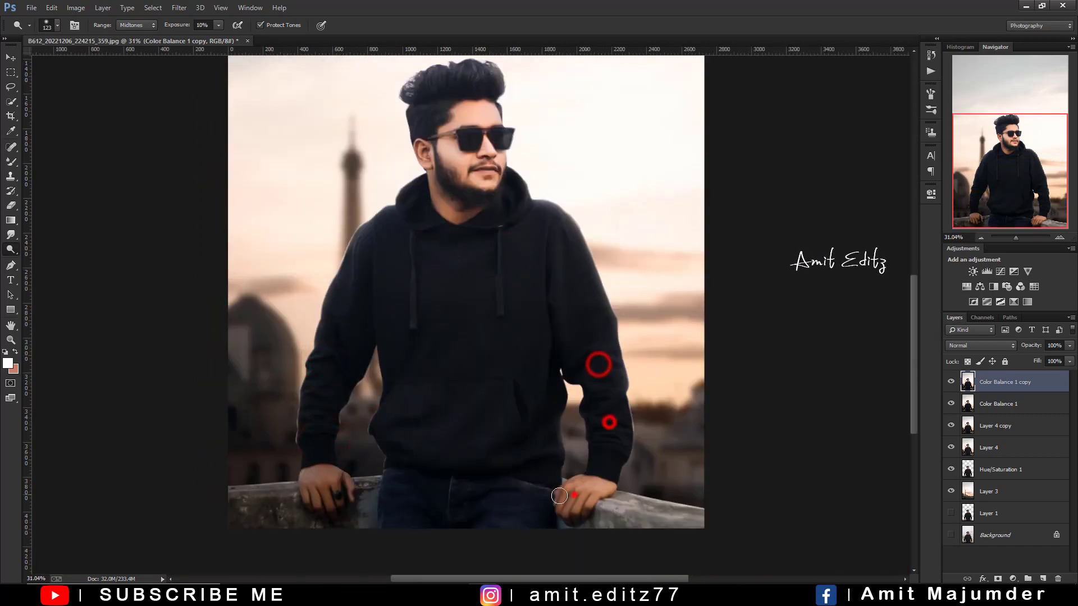
- Brighten the hand resting on the right part of the wall with the Dodge tool
left_click(580, 494)
left_click(554, 494)
left_click(578, 505)
left_click(610, 499)
- Dodge the front pocket, middle and upper chest of the black hoodie with the 123 px brush at 10% exposure
left_click(504, 419)
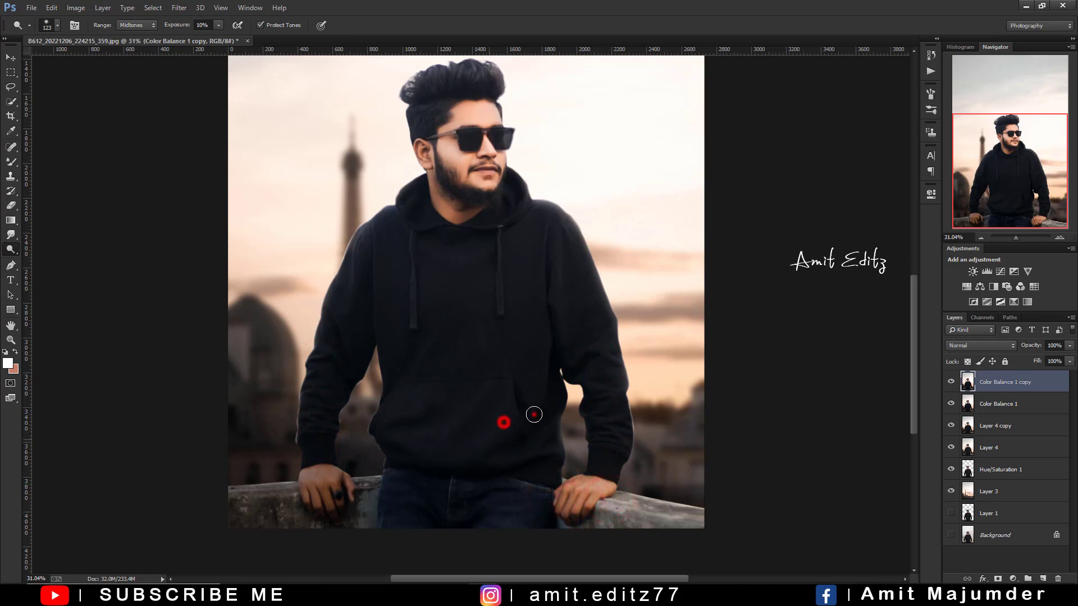
left_click(473, 405)
left_click(414, 393)
left_click(494, 335)
left_click(466, 399)
left_click(436, 335)
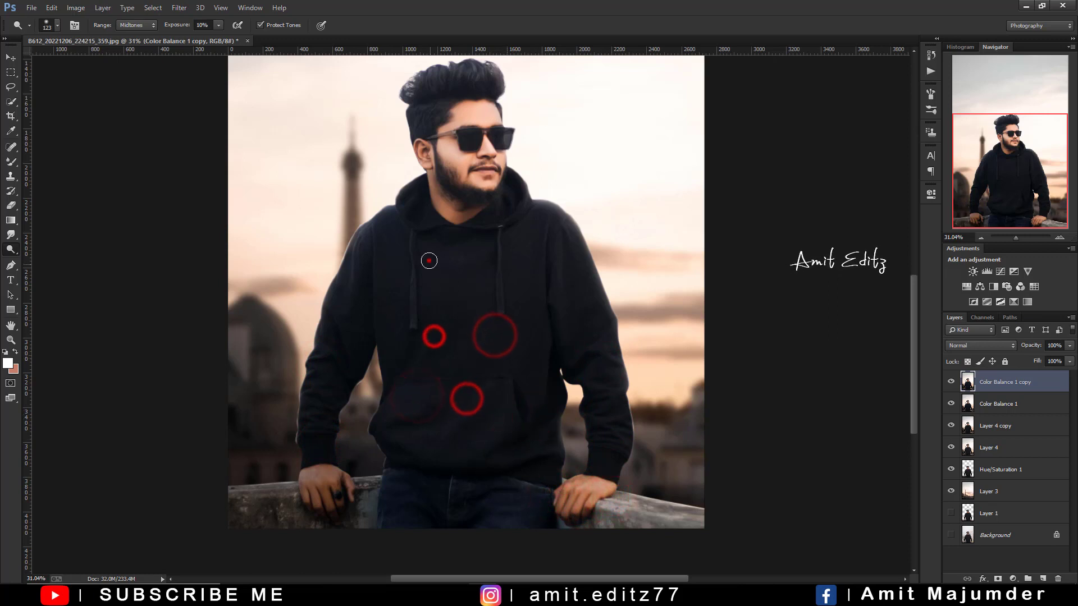
left_click(425, 247)
left_click(497, 246)
left_click(411, 250)
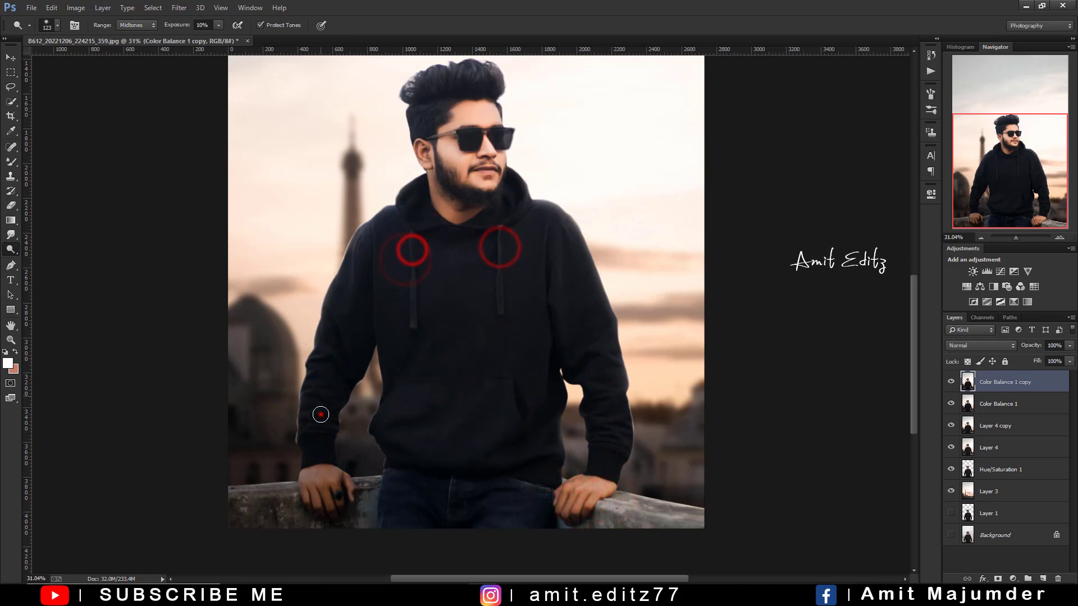
- Brighten the lower sleeve and the hand resting on the left part of the wall with the Dodge tool
left_click(320, 414)
left_click(337, 464)
left_click(306, 476)
left_click(327, 492)
left_click(339, 494)
left_click(313, 486)
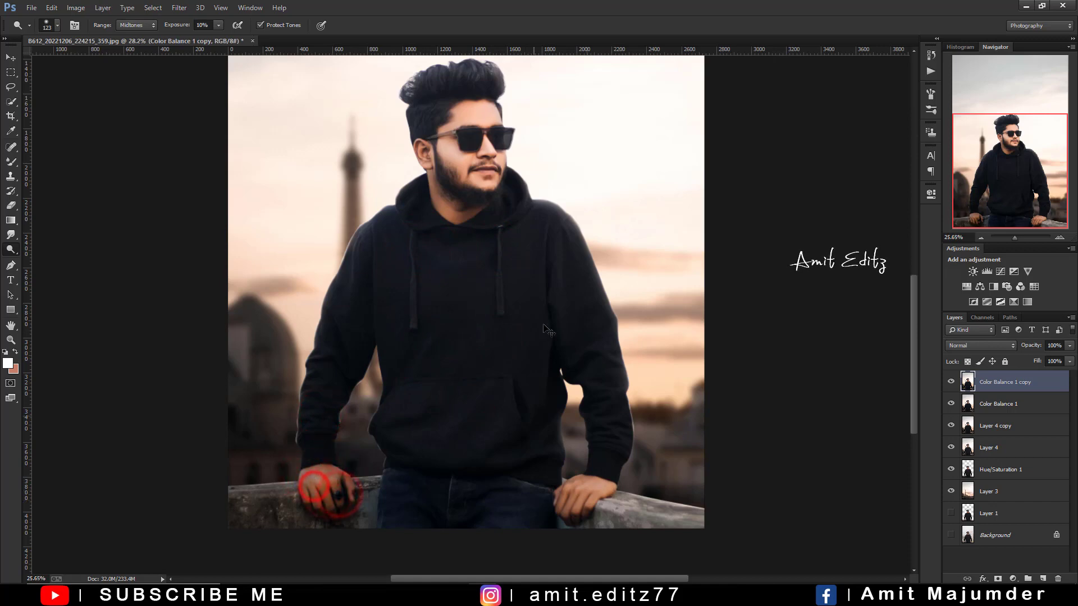
- Duplicate the Color Balance 1 copy layer, apply a 10 px High Pass filter and blend it as Soft Light
key("ctrl+0")
left_click_drag(1017, 383, 1047, 577)
left_click(179, 8)
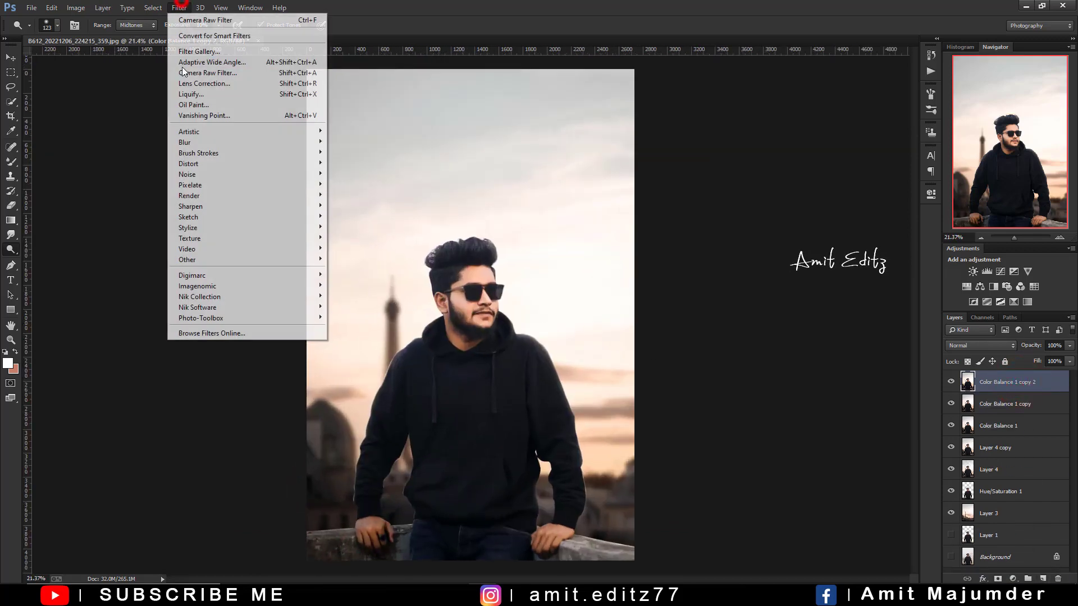
mouse_move(202, 260)
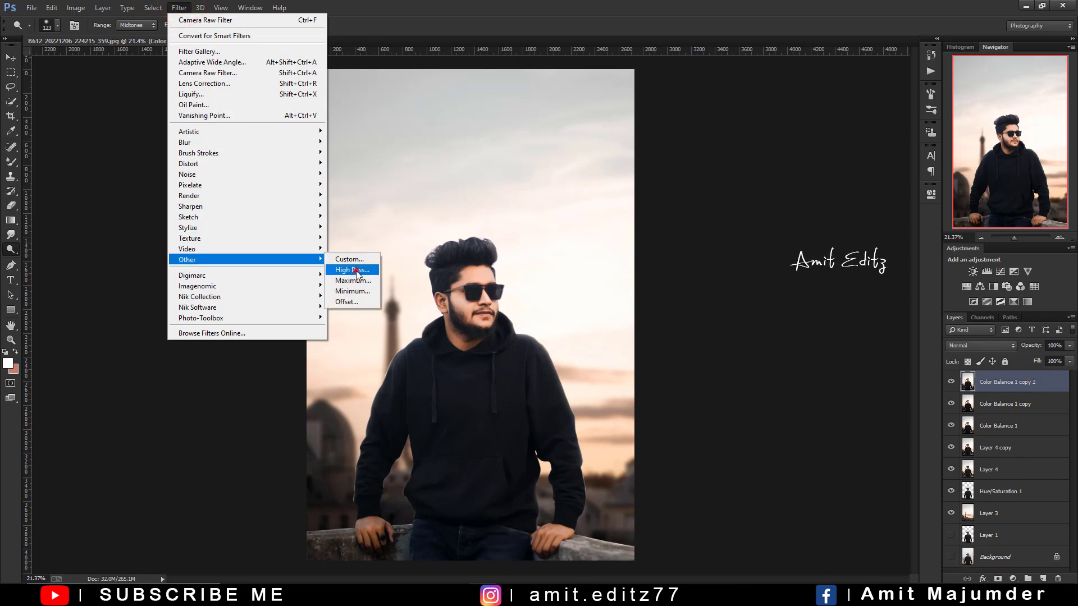
left_click(355, 270)
left_click(585, 161)
key("o")
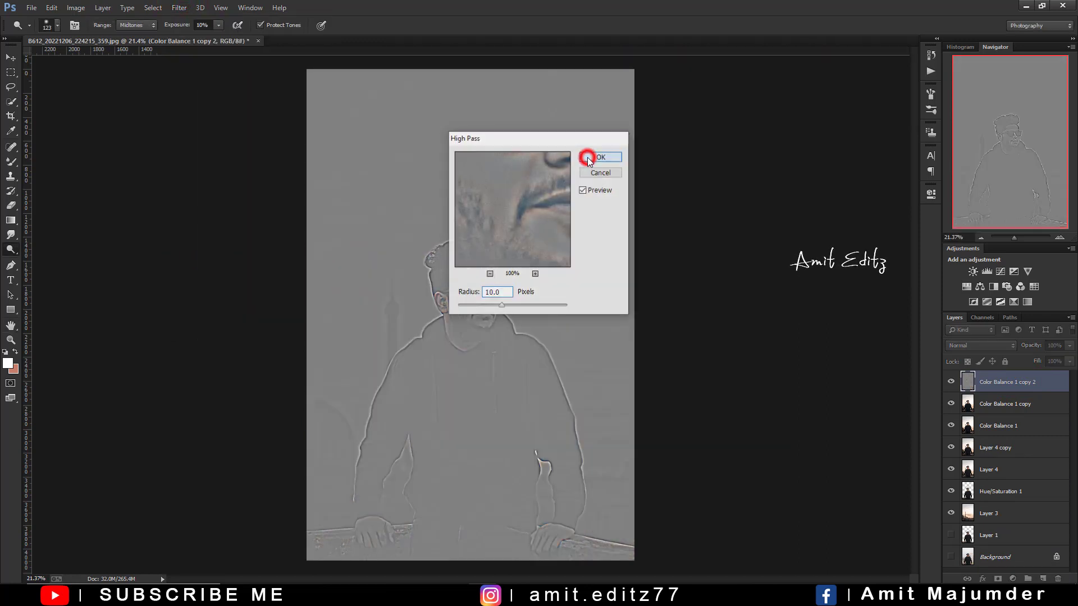
left_click(970, 345)
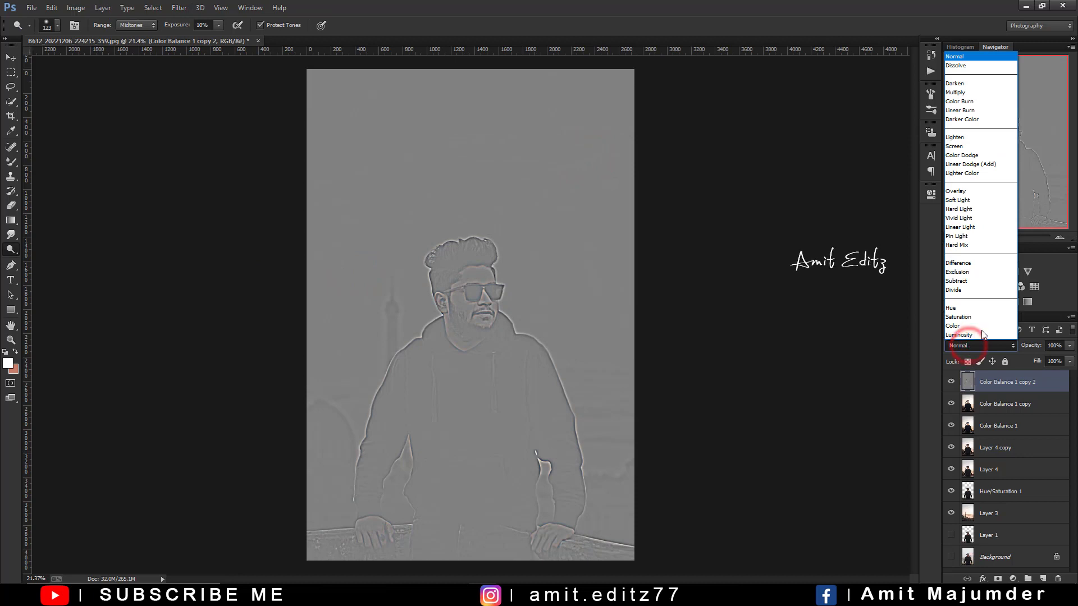
left_click(982, 200)
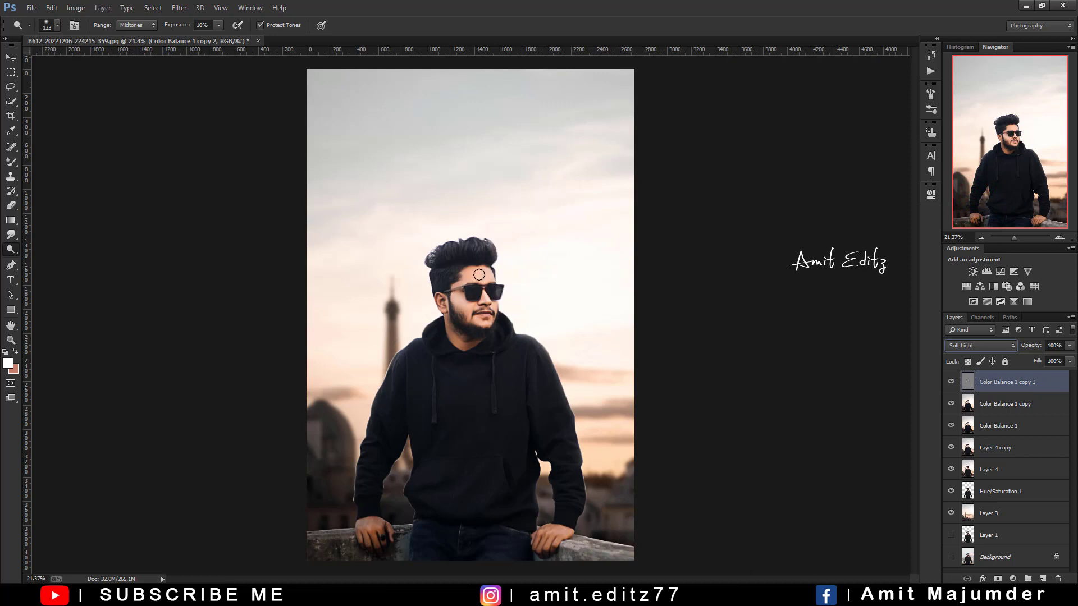
- Compare the sharpening on the face, slightly lower the High Pass layer's opacity and merge it with Color Balance 1 copy
scroll(479, 275, "up", 5)
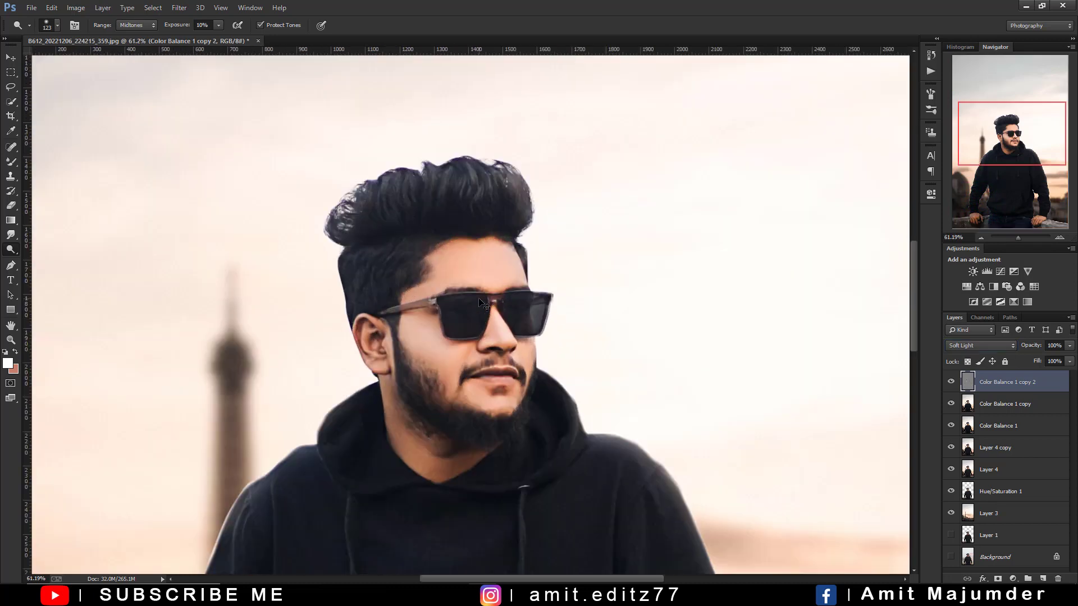
left_click(950, 383)
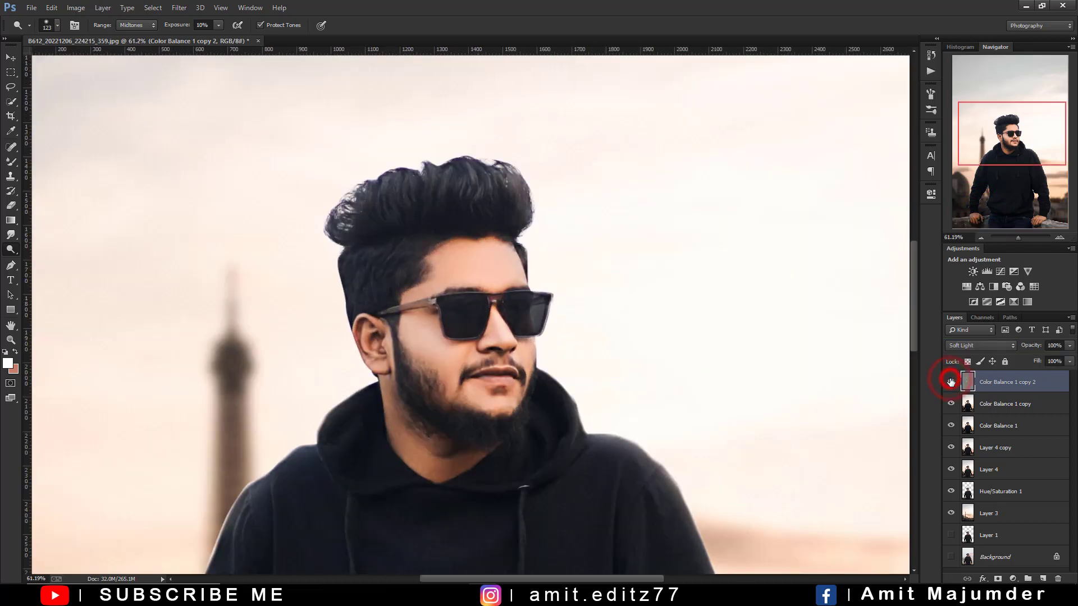
scroll(451, 348, "up", 2)
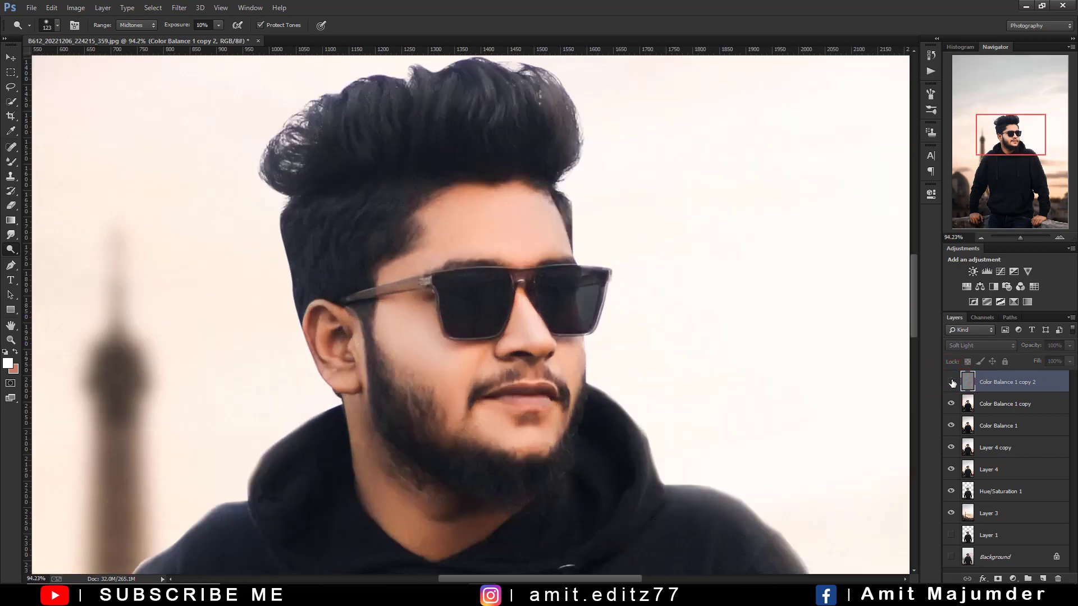
left_click(950, 382)
left_click(949, 382)
left_click(949, 381)
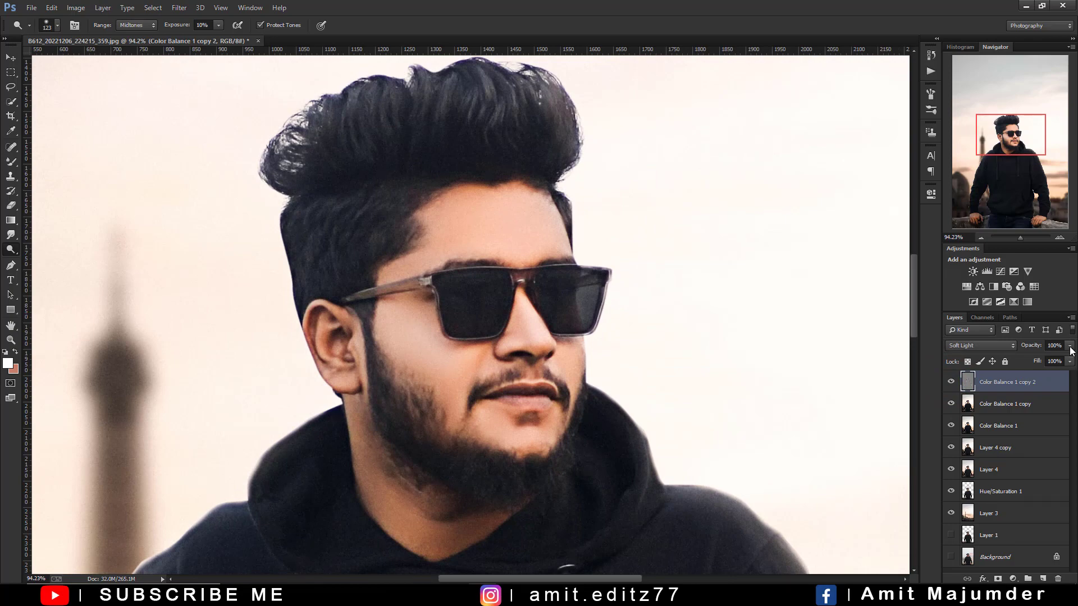
left_click_drag(1055, 361, 1044, 361)
left_click(1029, 403, "ctrl")
right_click(1029, 403)
left_click(933, 408)
scroll(576, 287, "down", 5)
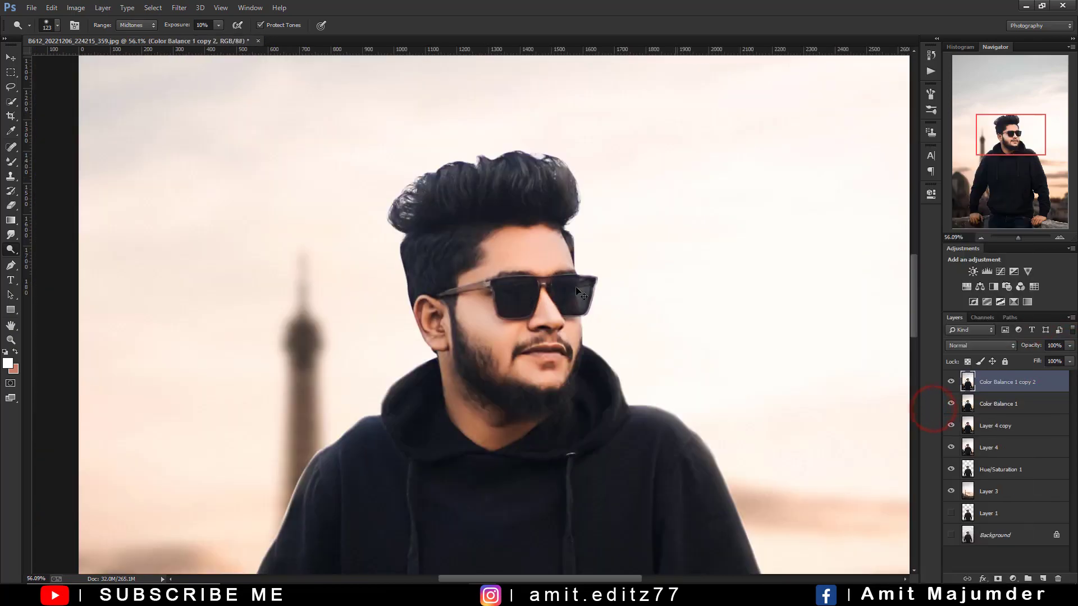
- Merge all visible layers into one and turn the Background layer's visibility back on
scroll(576, 287, "down", 4)
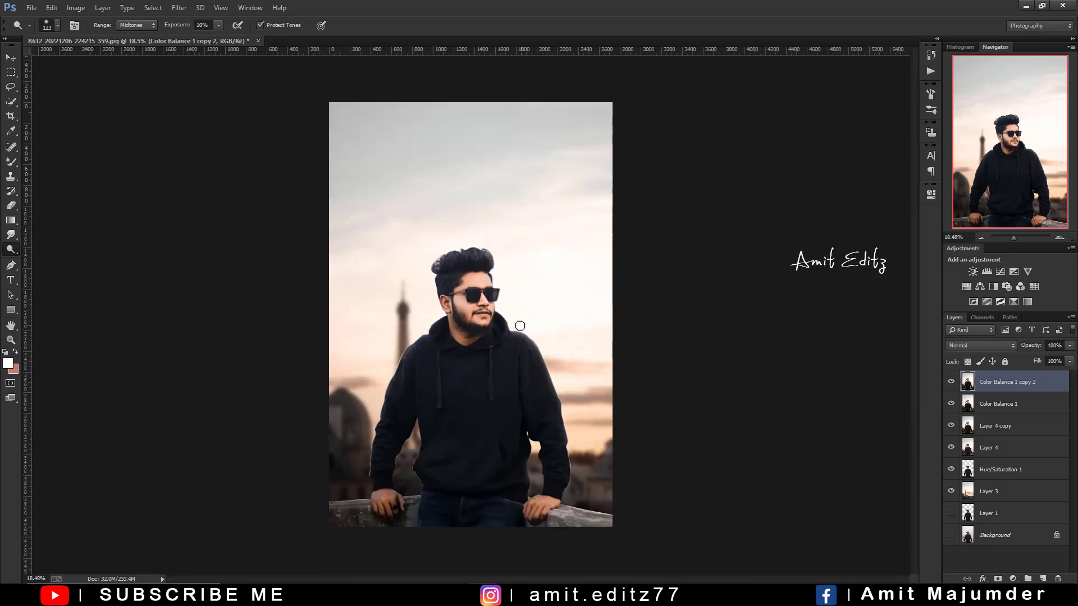
right_click(1016, 387)
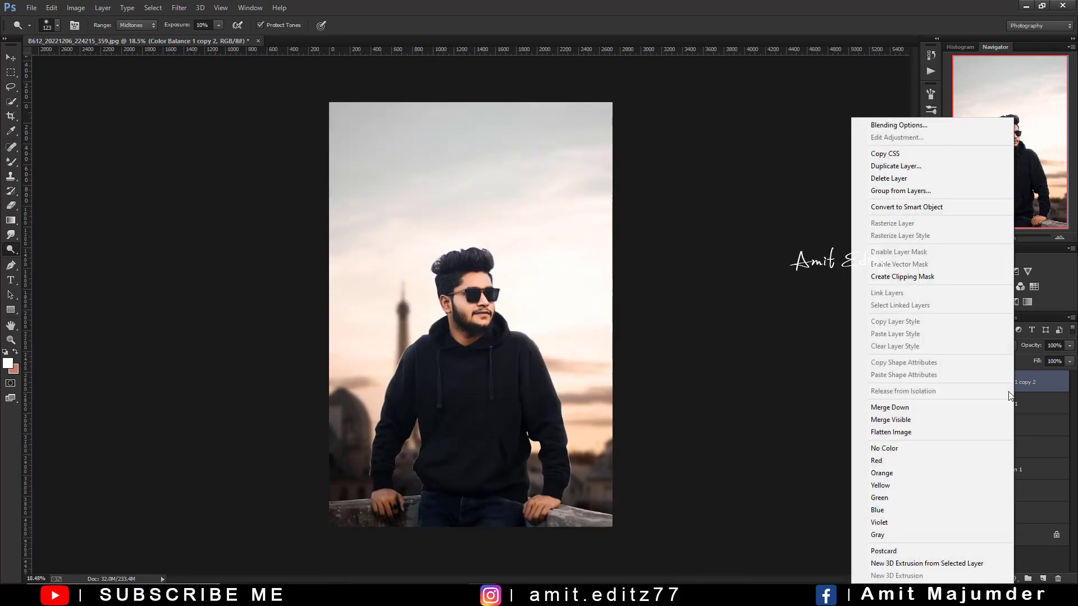
left_click(922, 418)
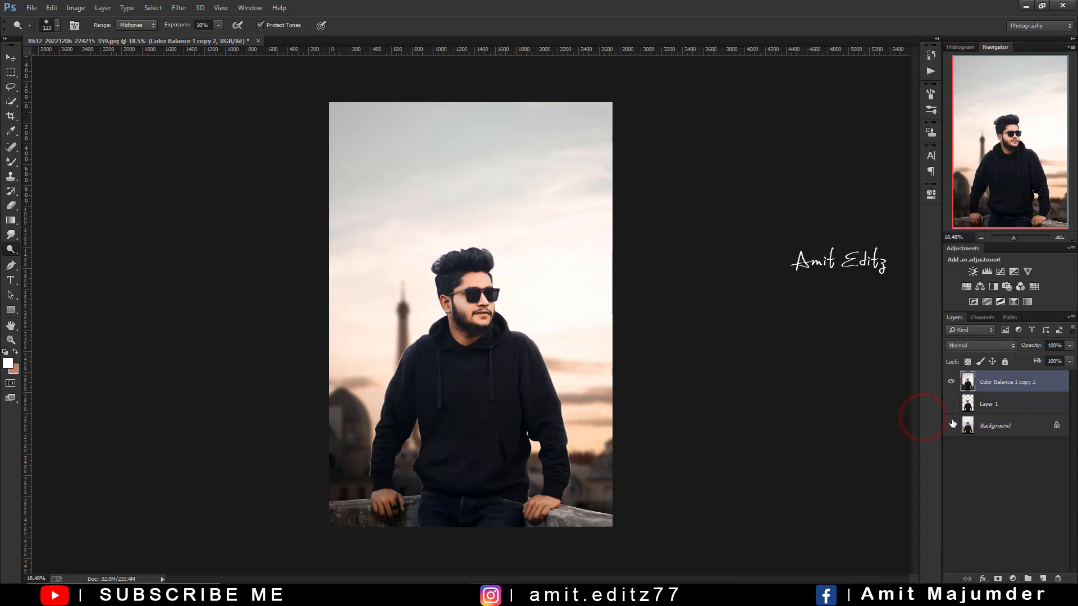
scroll(559, 328, "up", 3)
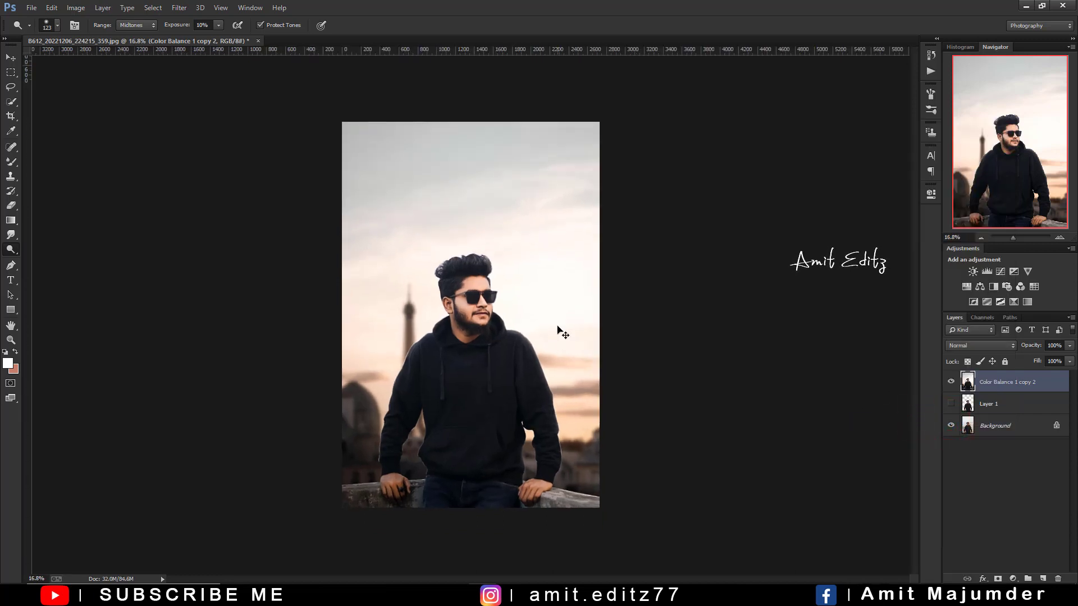
- Duplicate the merged layer and apply a Gaussian Blur with a radius of 100.6 px to the copy
left_click(12, 58)
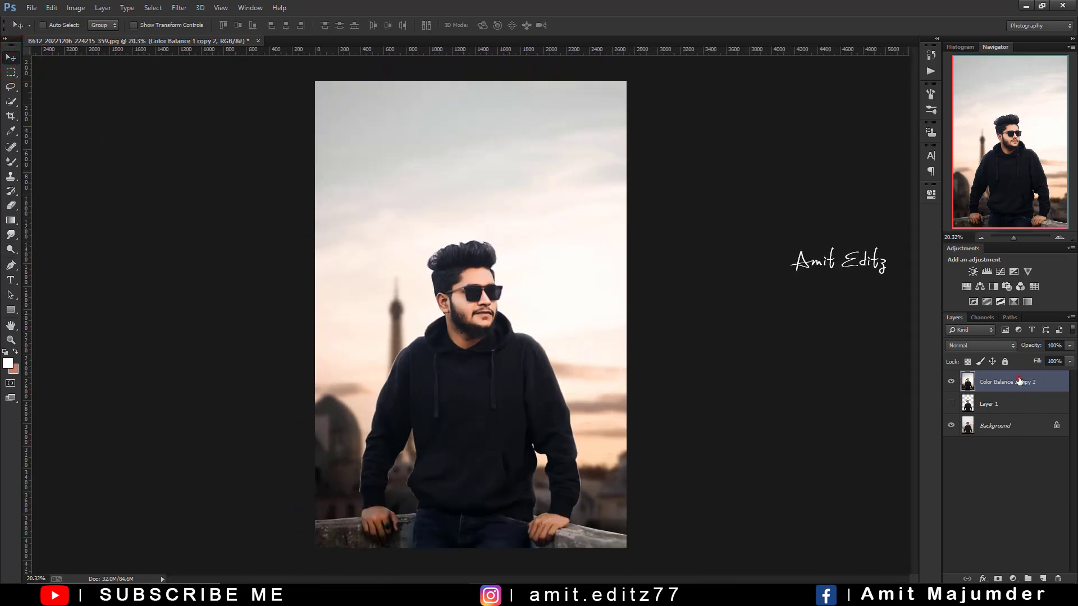
left_click_drag(1019, 380, 1043, 579)
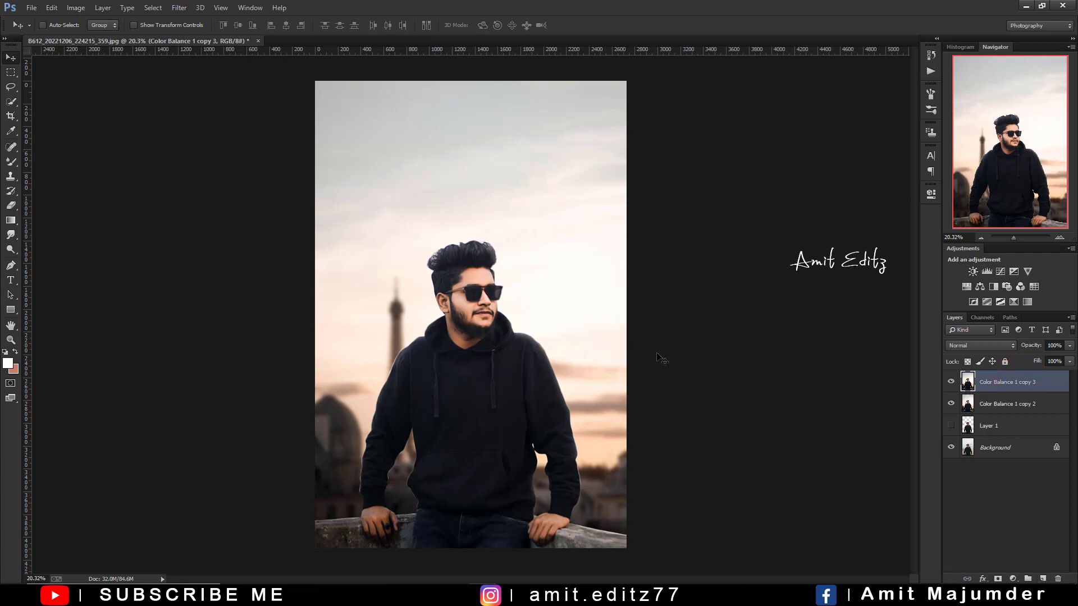
left_click(175, 8)
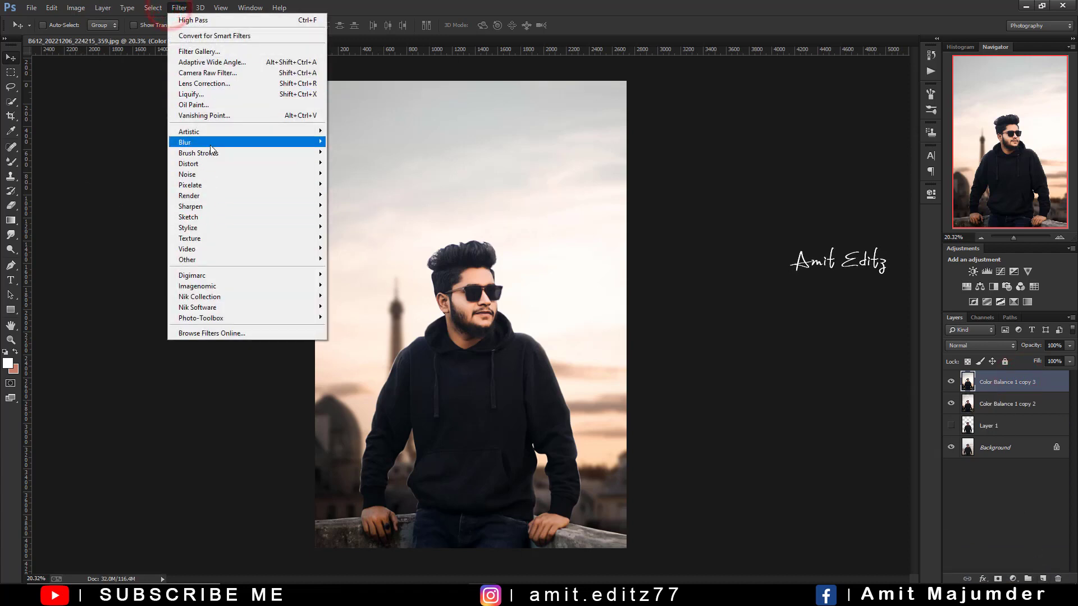
mouse_move(210, 144)
left_click(356, 221)
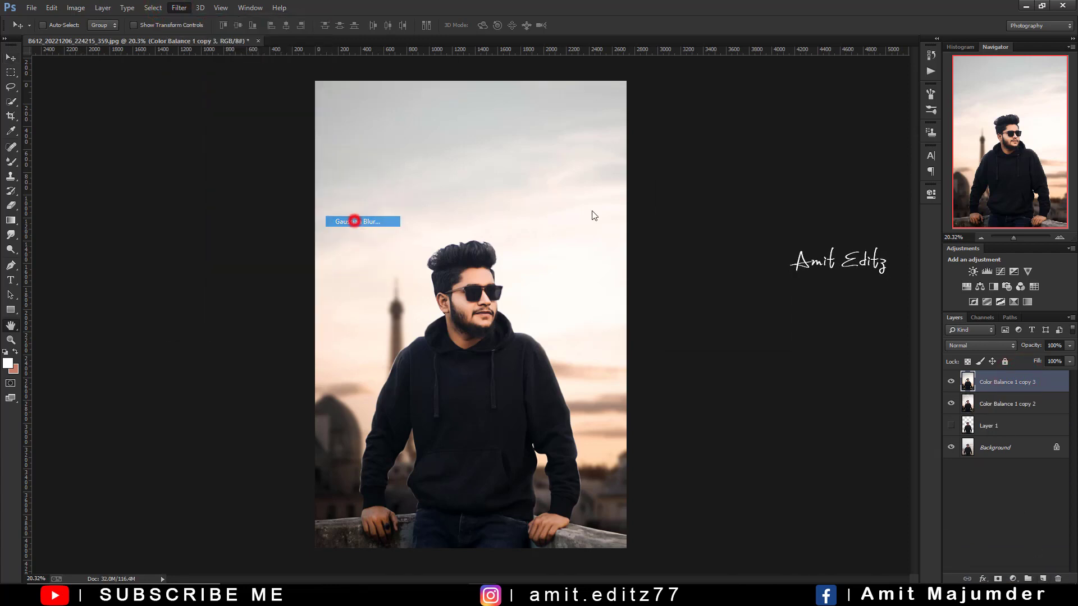
left_click_drag(739, 346, 739, 344)
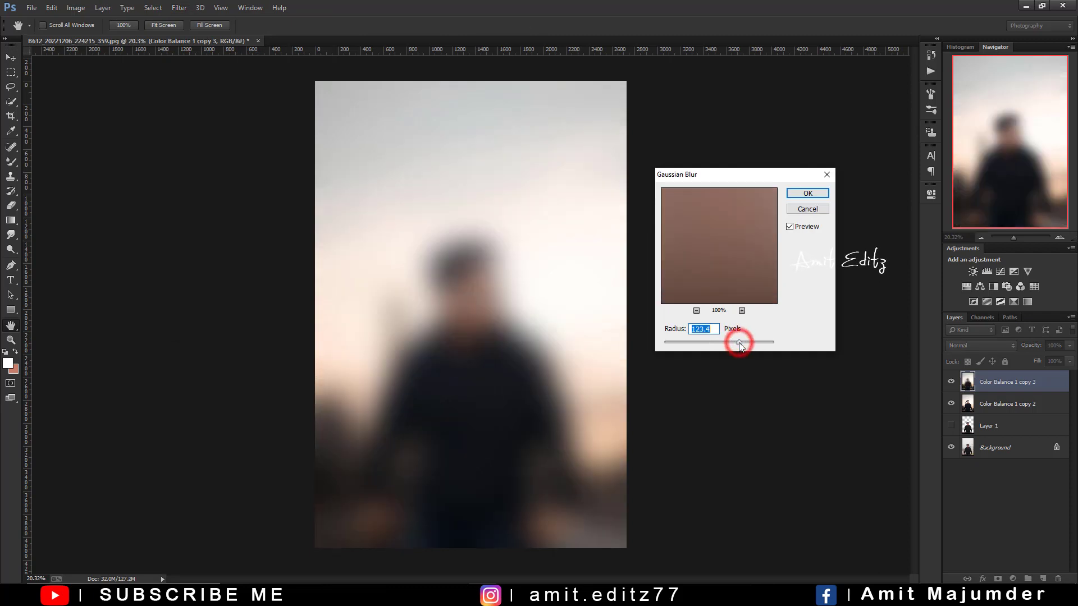
left_click(797, 193)
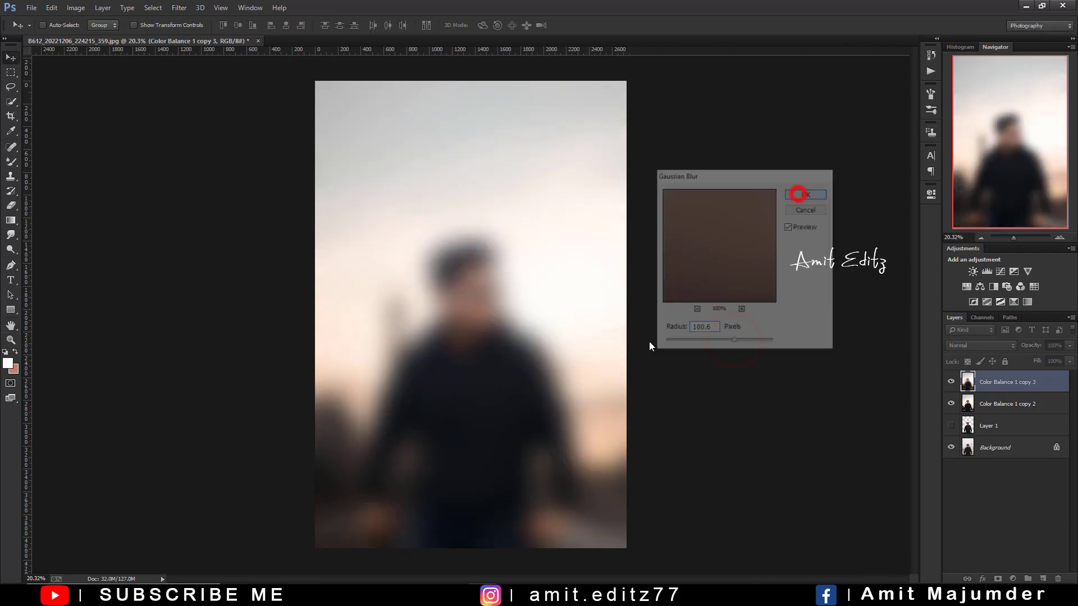
- Add an inverted black mask to the blurred layer and set up a flattened soft brush of 913 px at 38% opacity
left_click(997, 579)
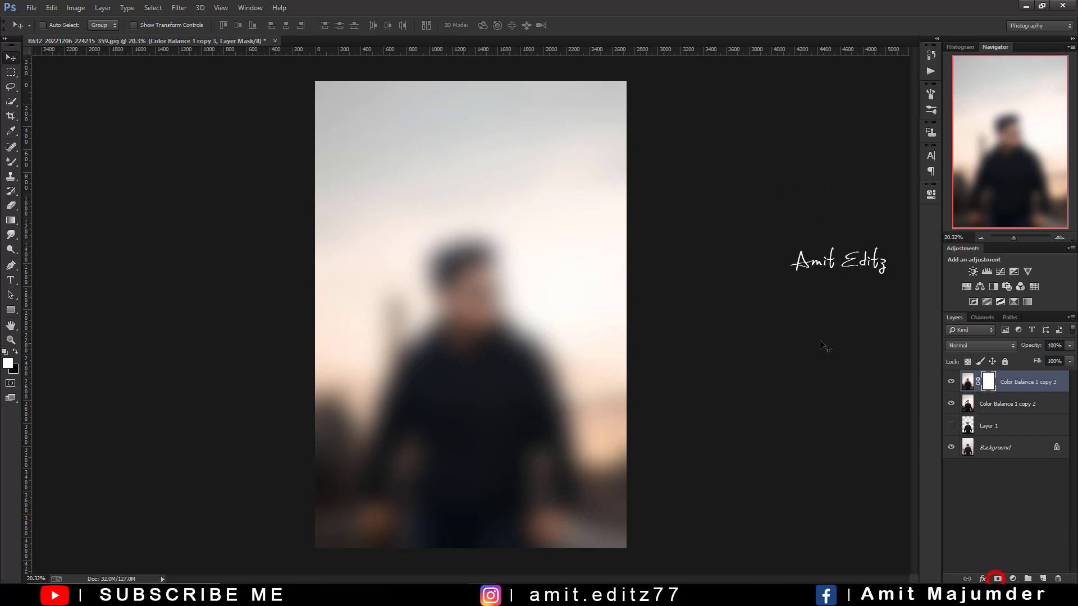
key("ctrl+i")
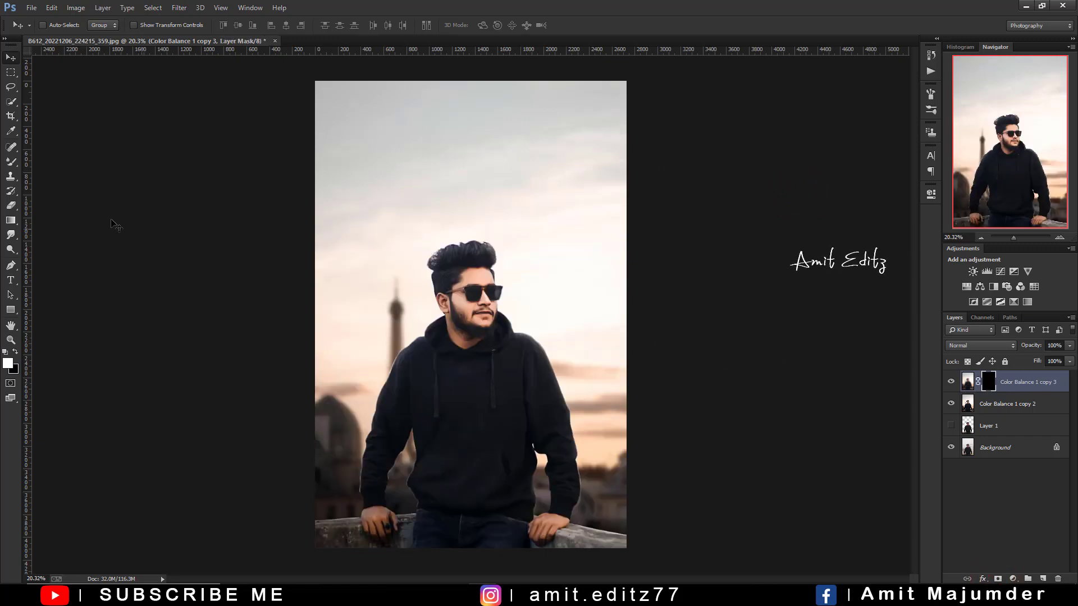
right_click(12, 167)
left_click(41, 162)
right_click(524, 287)
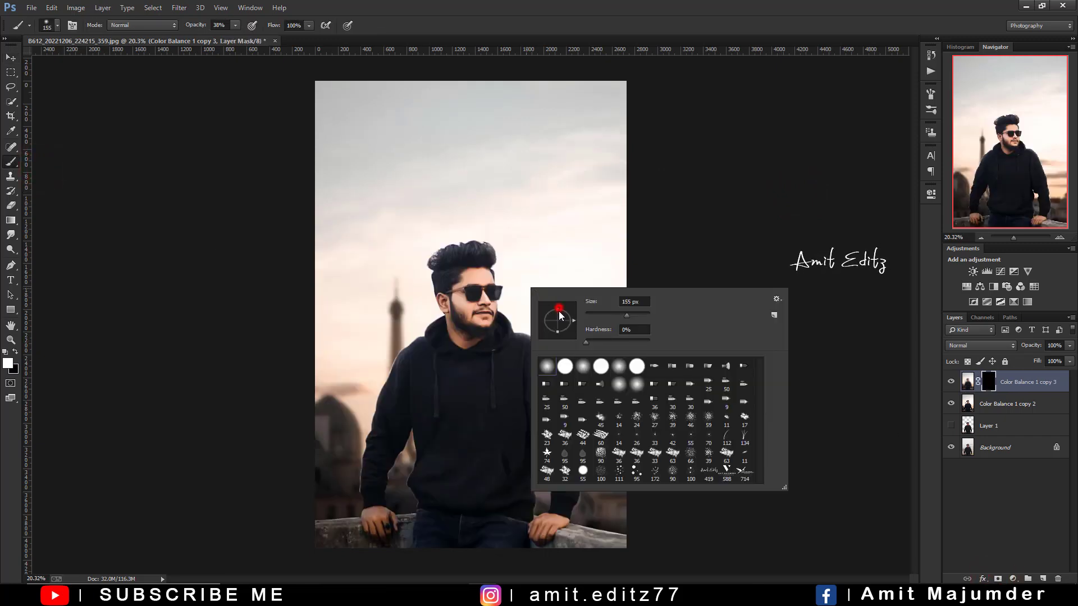
left_click_drag(552, 262, 595, 279)
- Paint white on the mask over the background beside both arms and the right shoulder with the 913 px brush
left_click(595, 399)
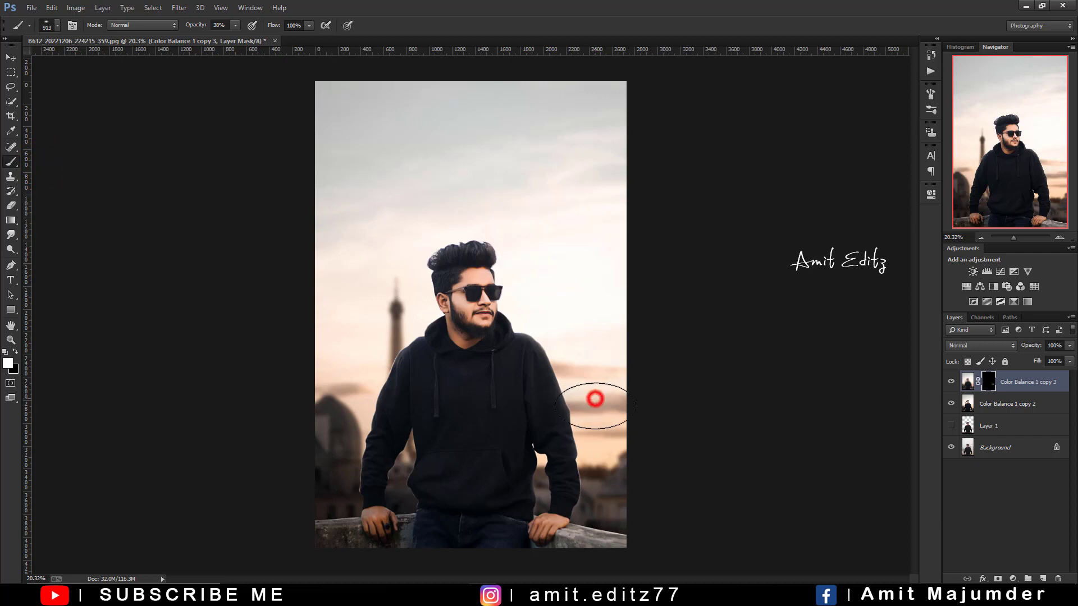
left_click(595, 431)
left_click(594, 450)
left_click(549, 325)
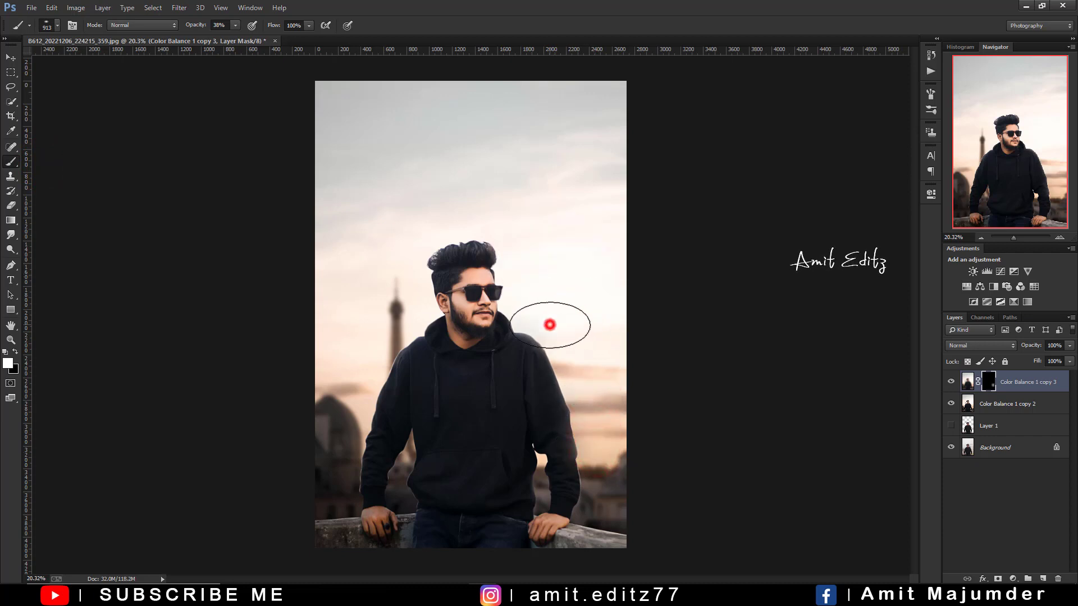
left_click(590, 354)
left_click(363, 377)
left_click(341, 435)
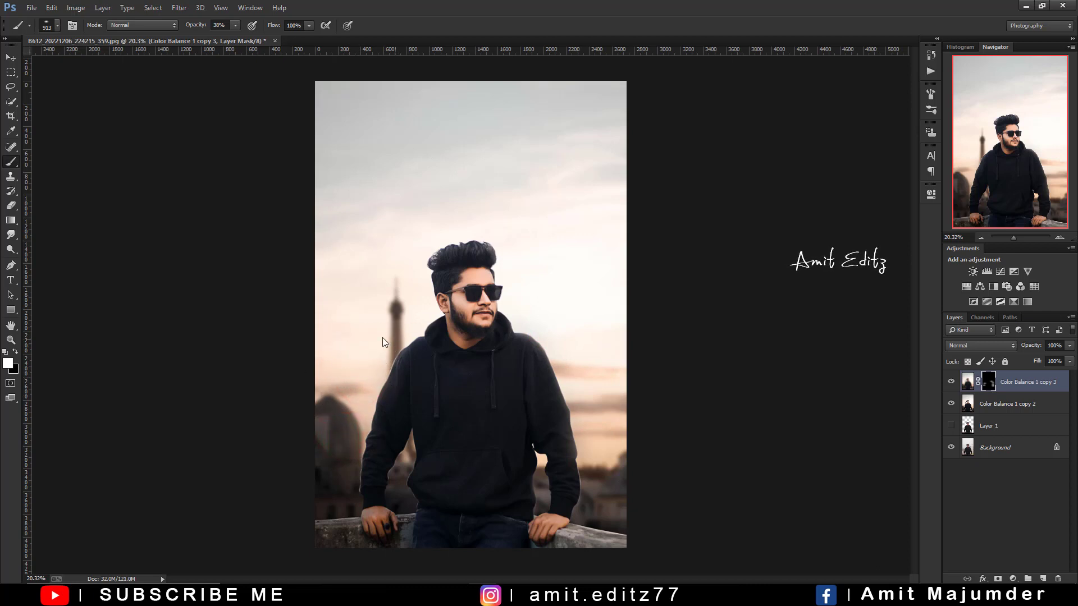
- Paint the blur in around the neck and head with a 686 px brush, and inside the arm gap at 204 px
left_click(410, 332)
left_click(418, 321)
left_click(522, 305)
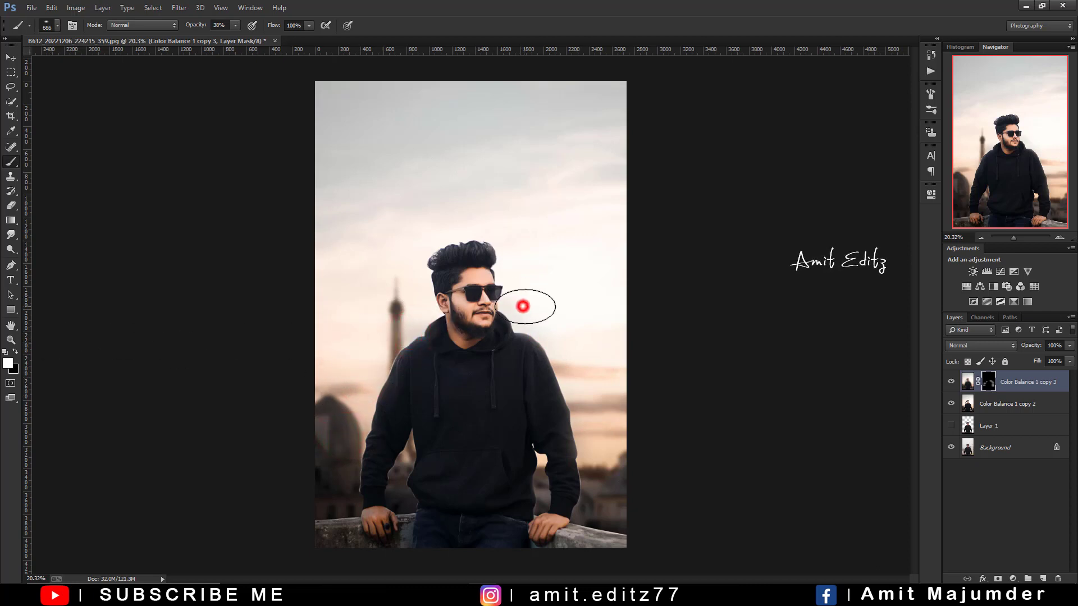
left_click(526, 278)
left_click(399, 272)
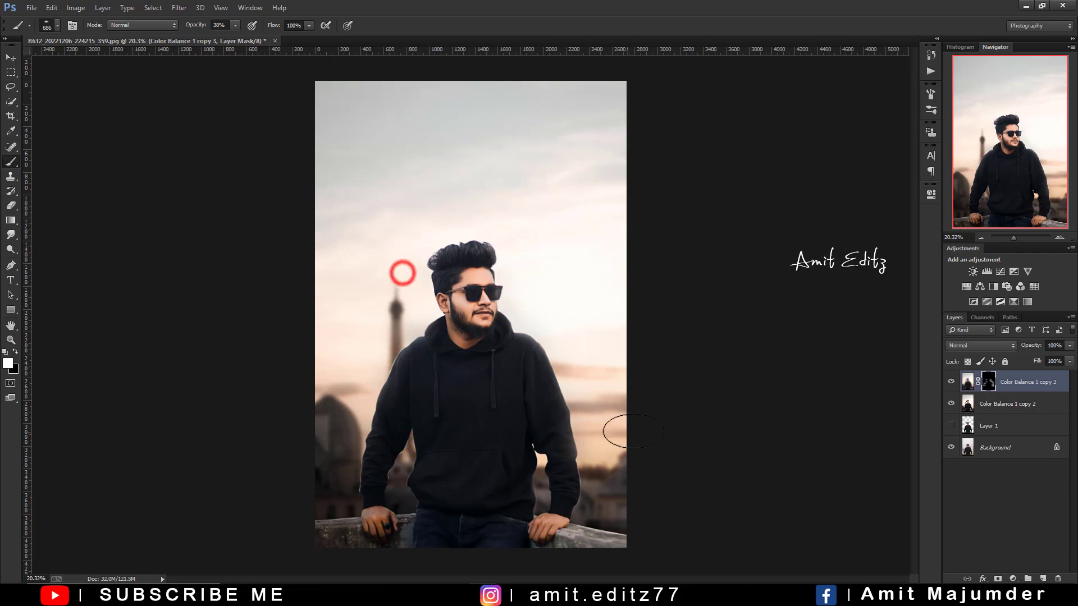
left_click(605, 424)
left_click_drag(542, 471, 539, 465)
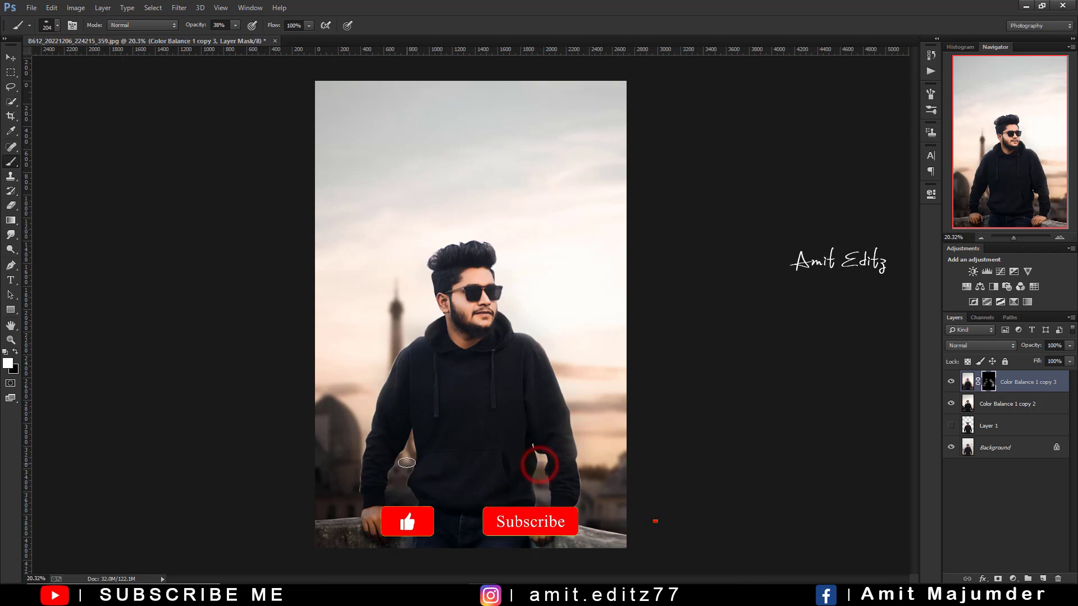
- Set the blurred layer's blend mode to Color Dodge
left_click(977, 346)
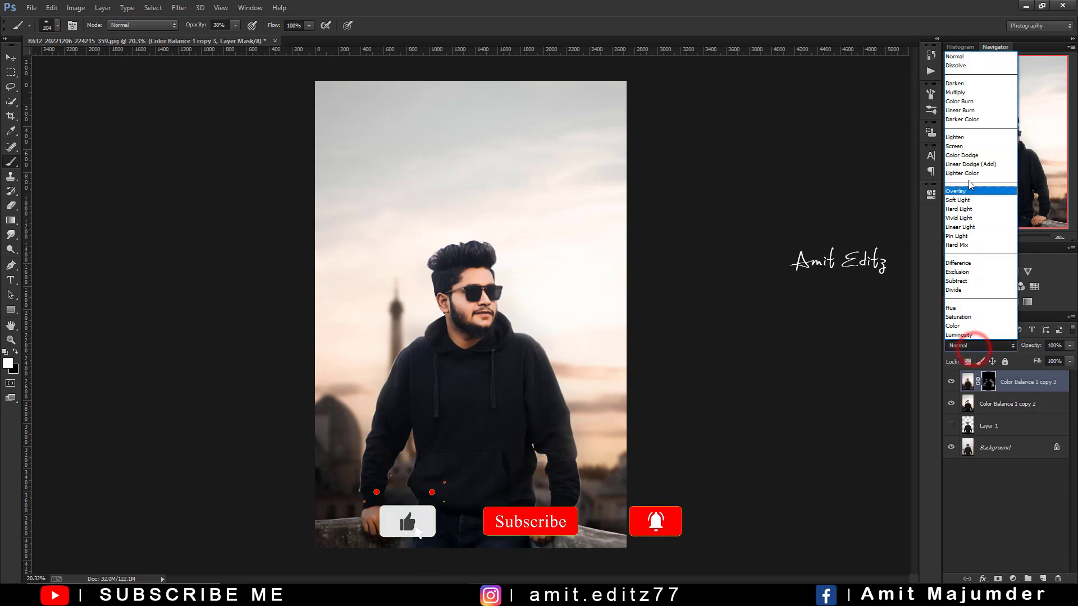
left_click(966, 154)
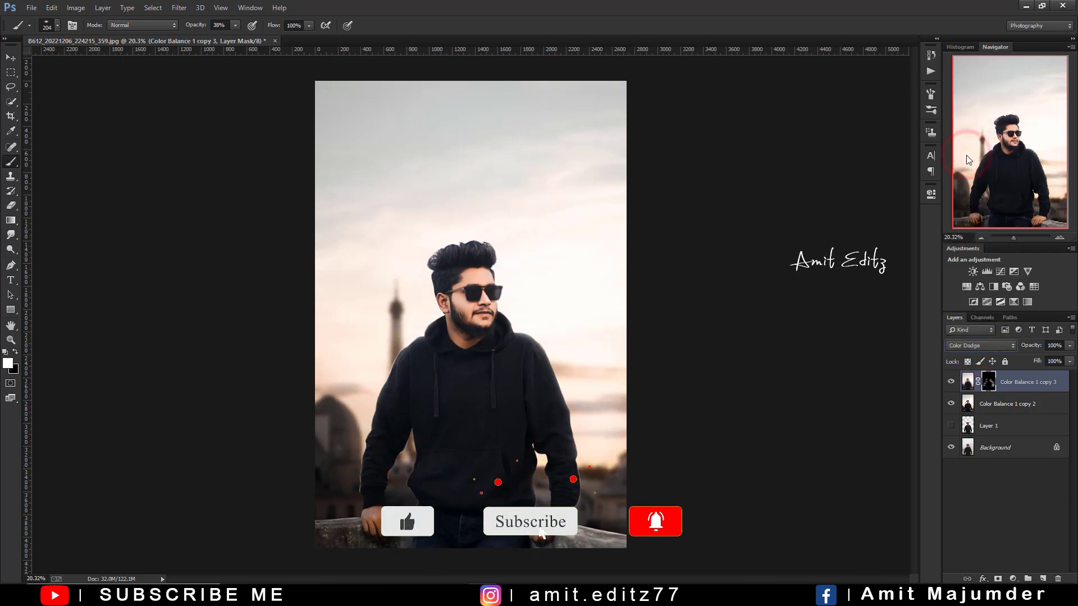
- Change the masked blurred layer's blend mode to Screen
key("Up")
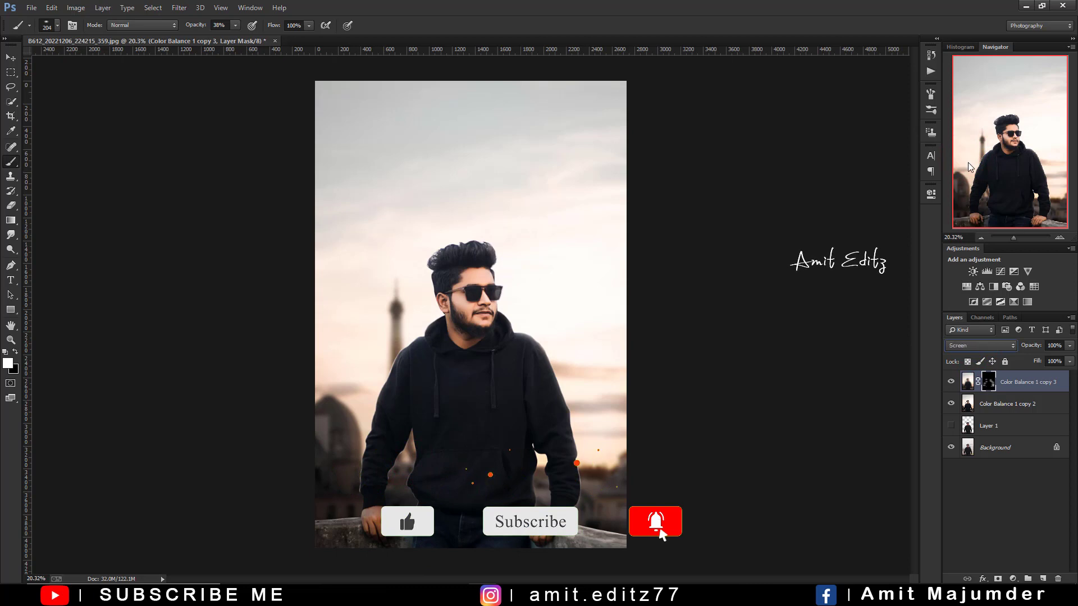
- Compare the composite with and without the masked glow layer by toggling its visibility, leaving it visible
left_click(954, 383)
left_click(954, 382)
left_click(953, 383)
left_click(953, 383)
left_click(953, 383)
left_click(953, 383)
left_click(953, 383)
left_click(954, 383)
scroll(565, 380, "down", 1)
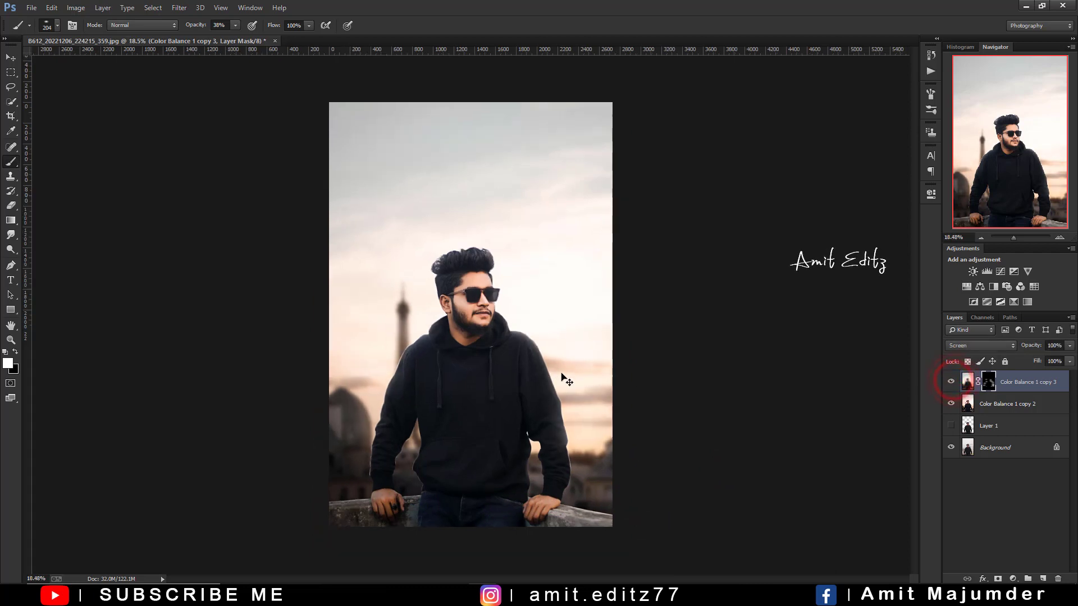
scroll(584, 377, "up", 1)
left_click(945, 381)
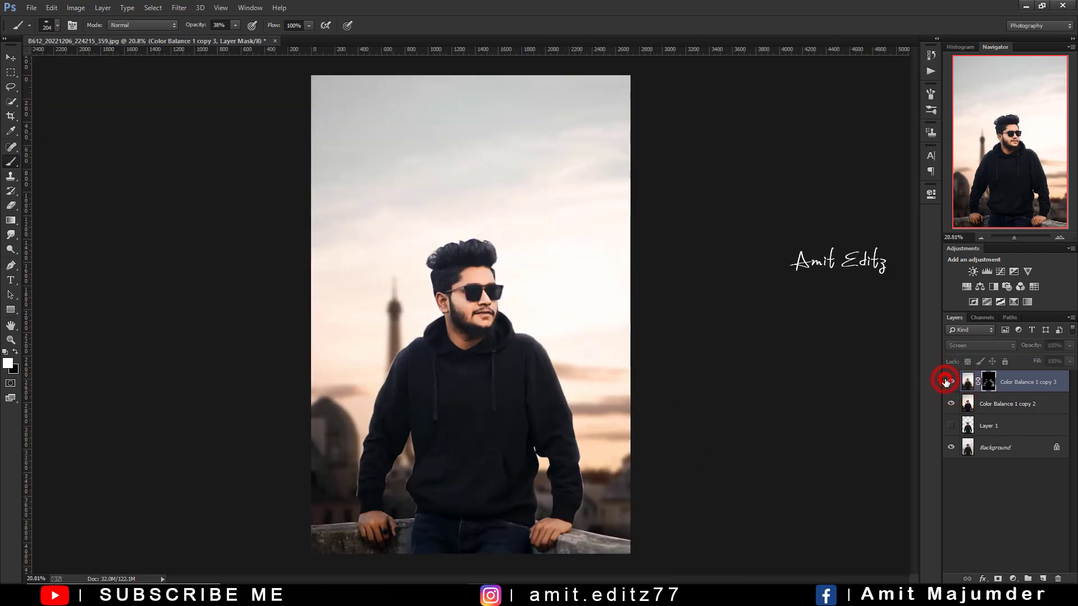
left_click(946, 382)
left_click(945, 381)
left_click(946, 382)
left_click(945, 381)
left_click(945, 382)
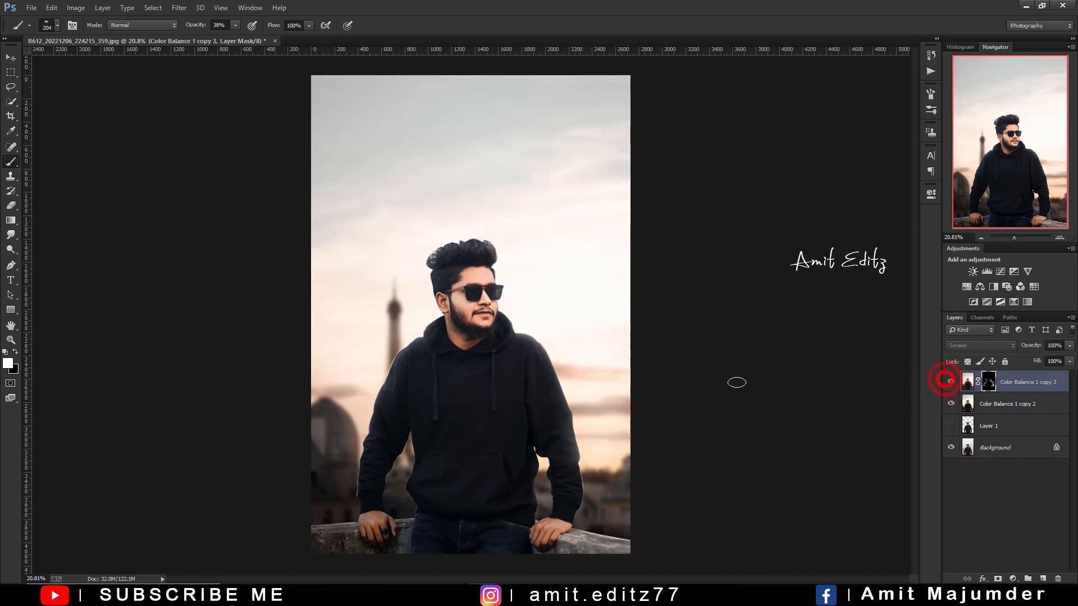
- Merge the masked glow layer with the Color Balance 1 copy 2 layer into a single layer
scroll(466, 343, "up", 5)
scroll(466, 342, "down", 4)
right_click(1011, 404)
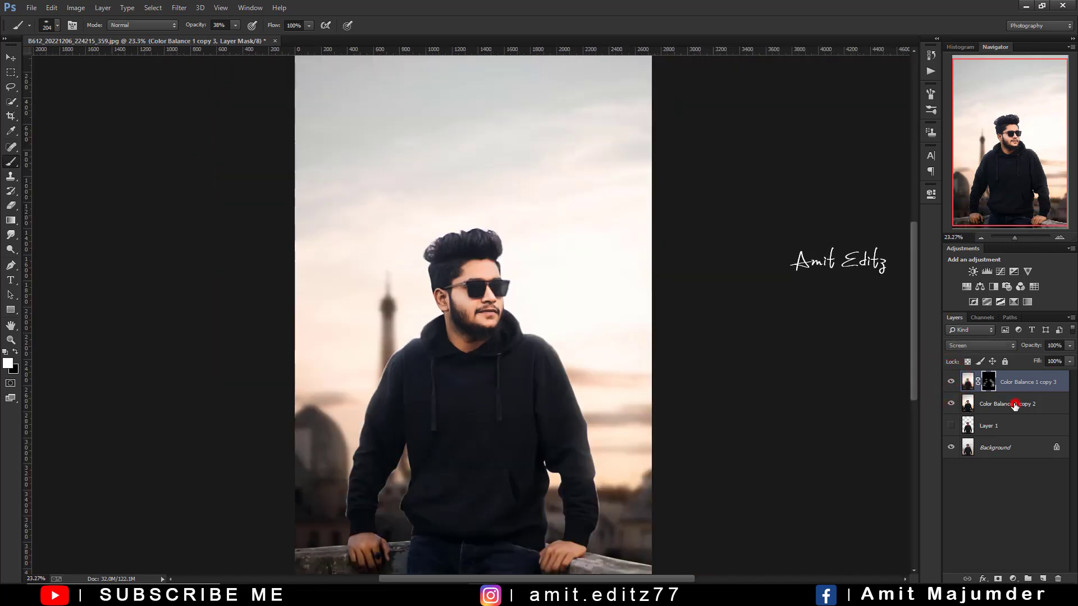
left_click(927, 407)
scroll(552, 368, "down", 2)
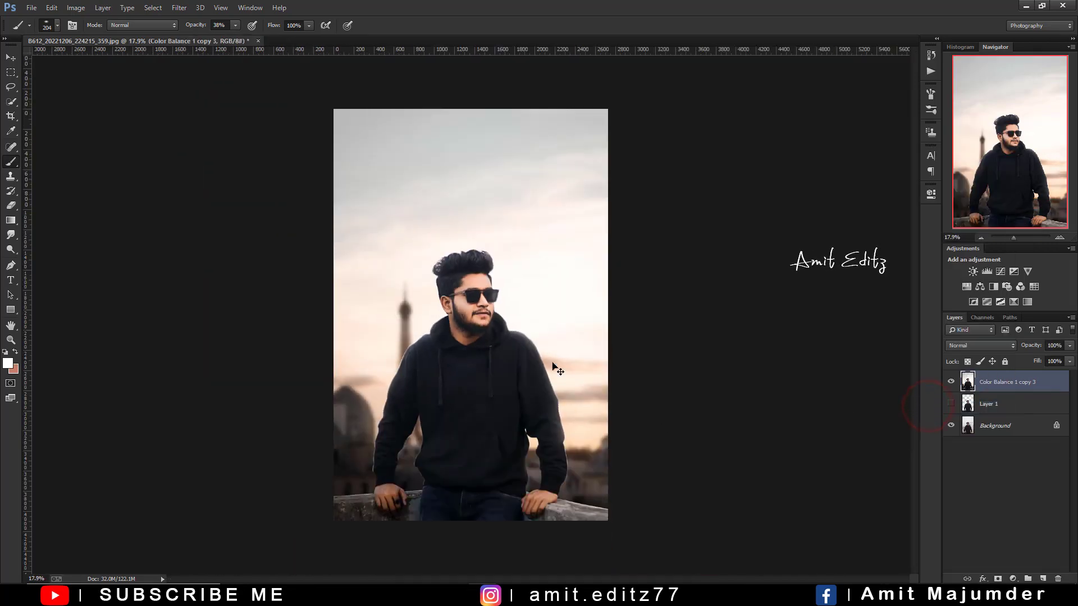
- Compare the finished composite with the original photo by toggling the merged layer's visibility, leaving it visible
scroll(556, 368, "up", 1)
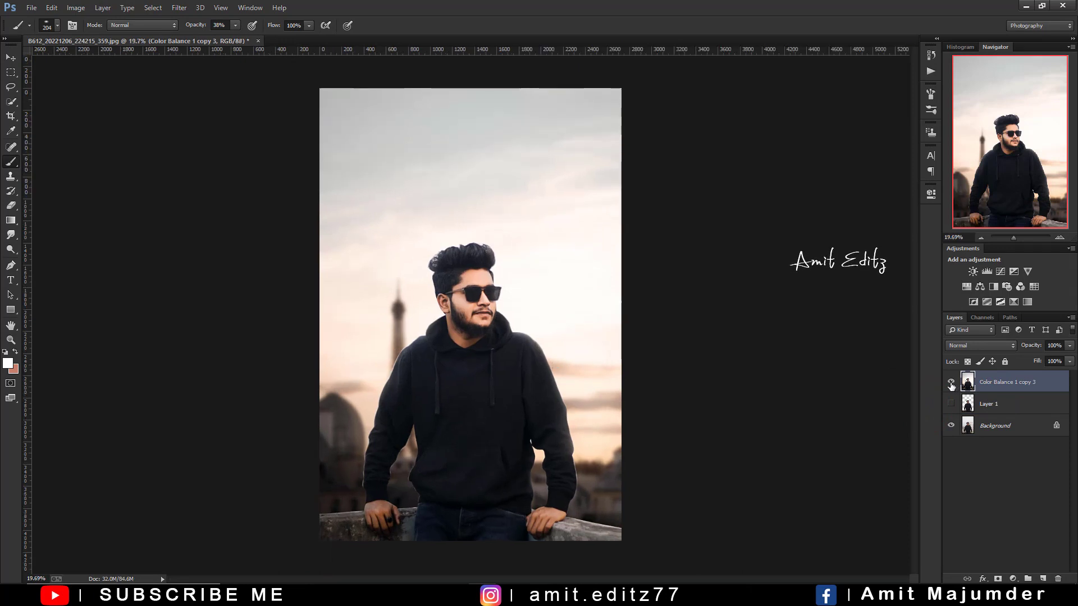
left_click(951, 383)
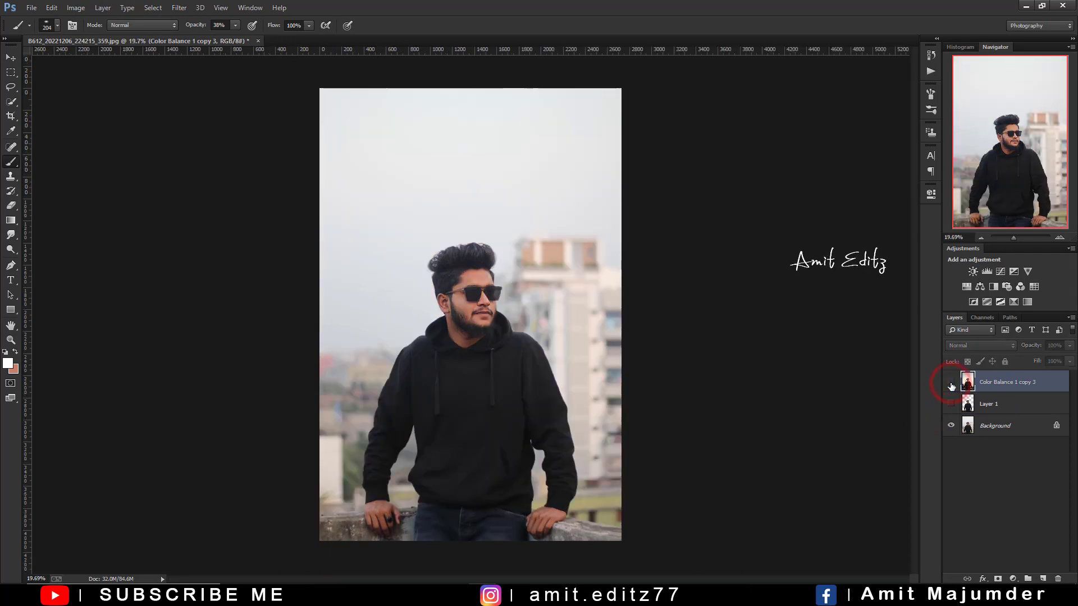
left_click(950, 384)
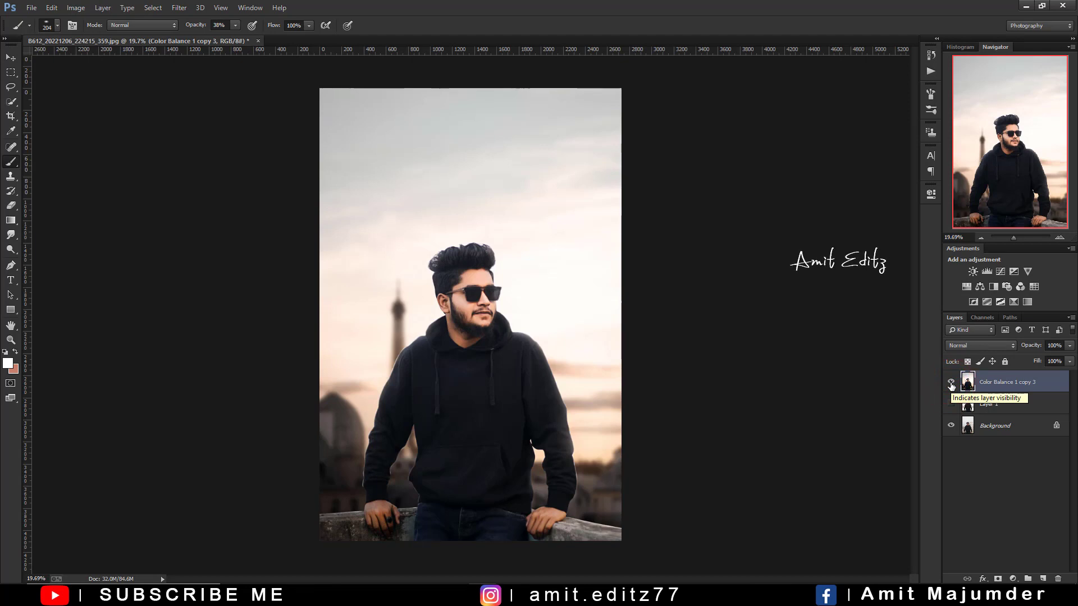
left_click(951, 384)
left_click(951, 384)
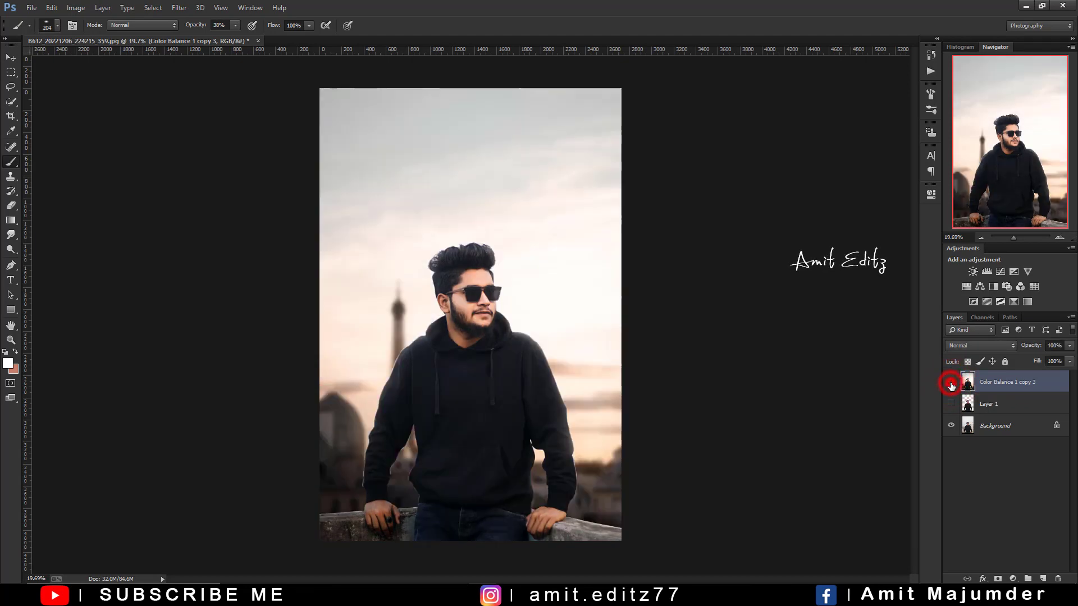
left_click(950, 385)
left_click(951, 384)
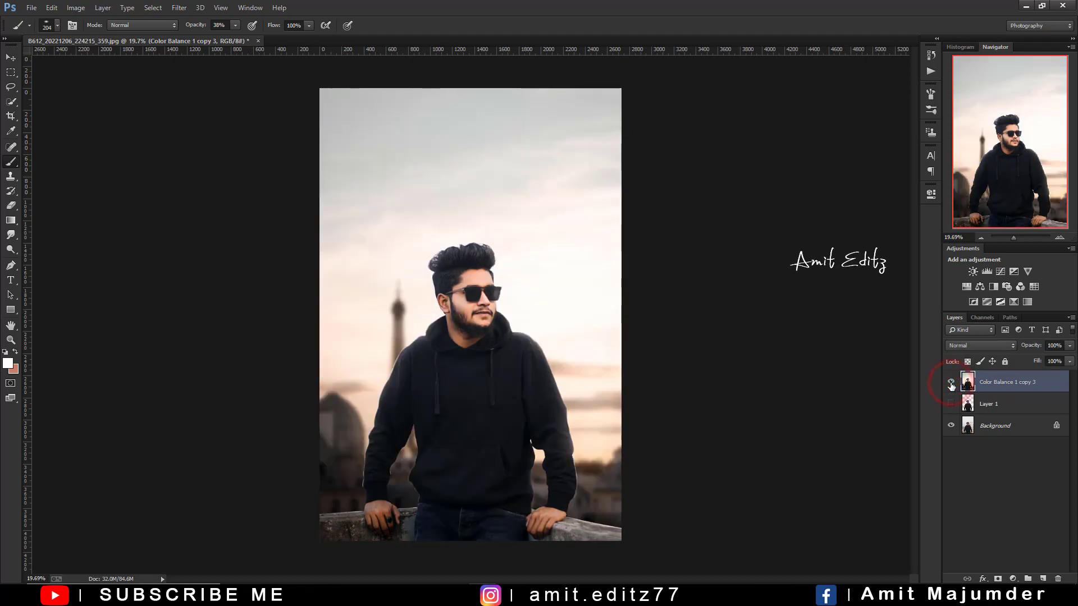
left_click(948, 383)
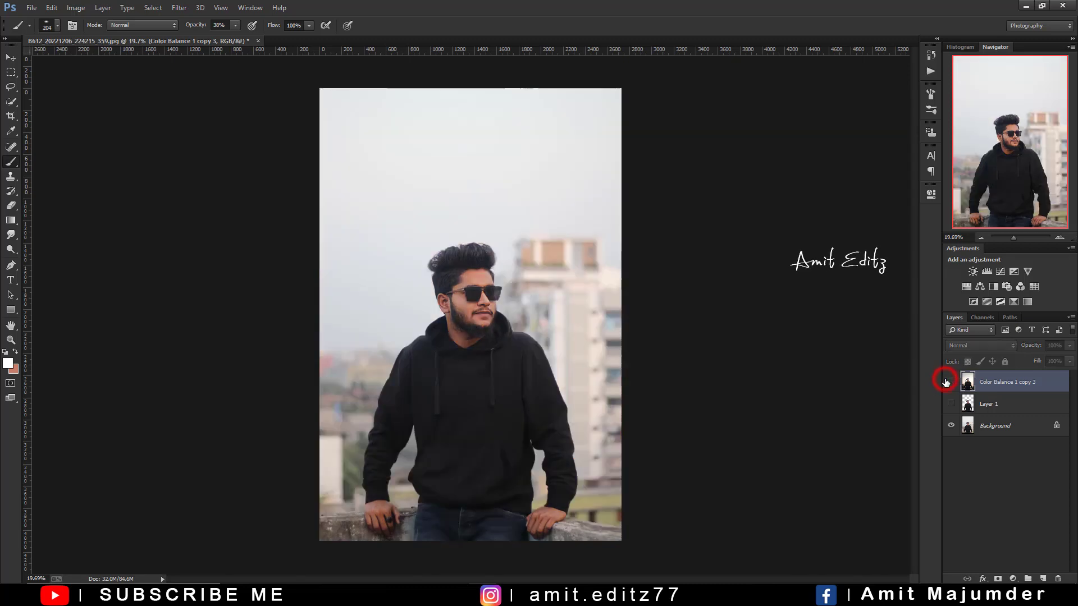
left_click(949, 384)
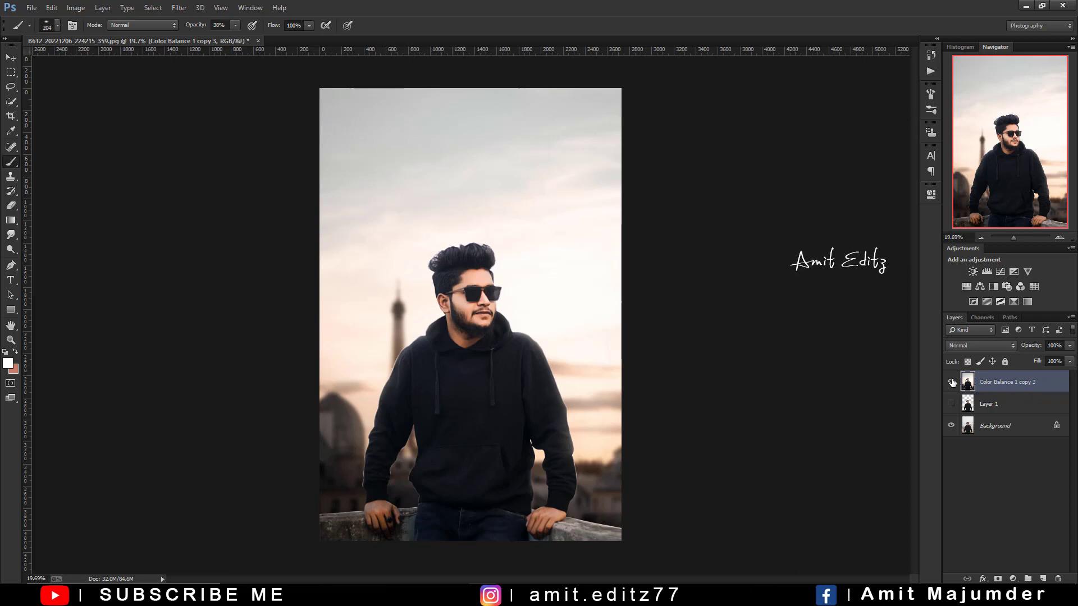
left_click(951, 382)
left_click(951, 382)
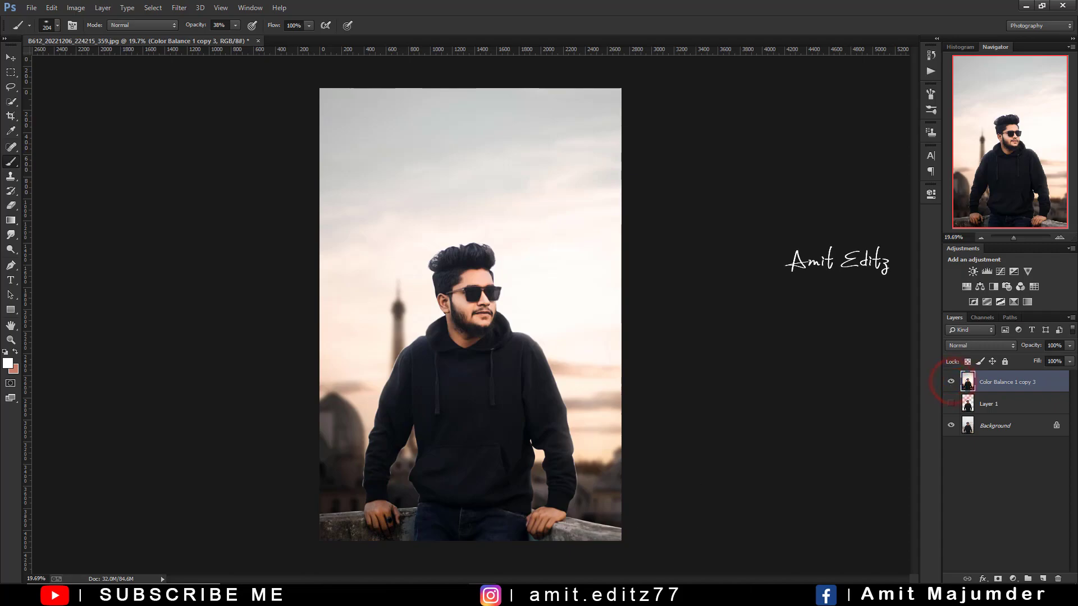